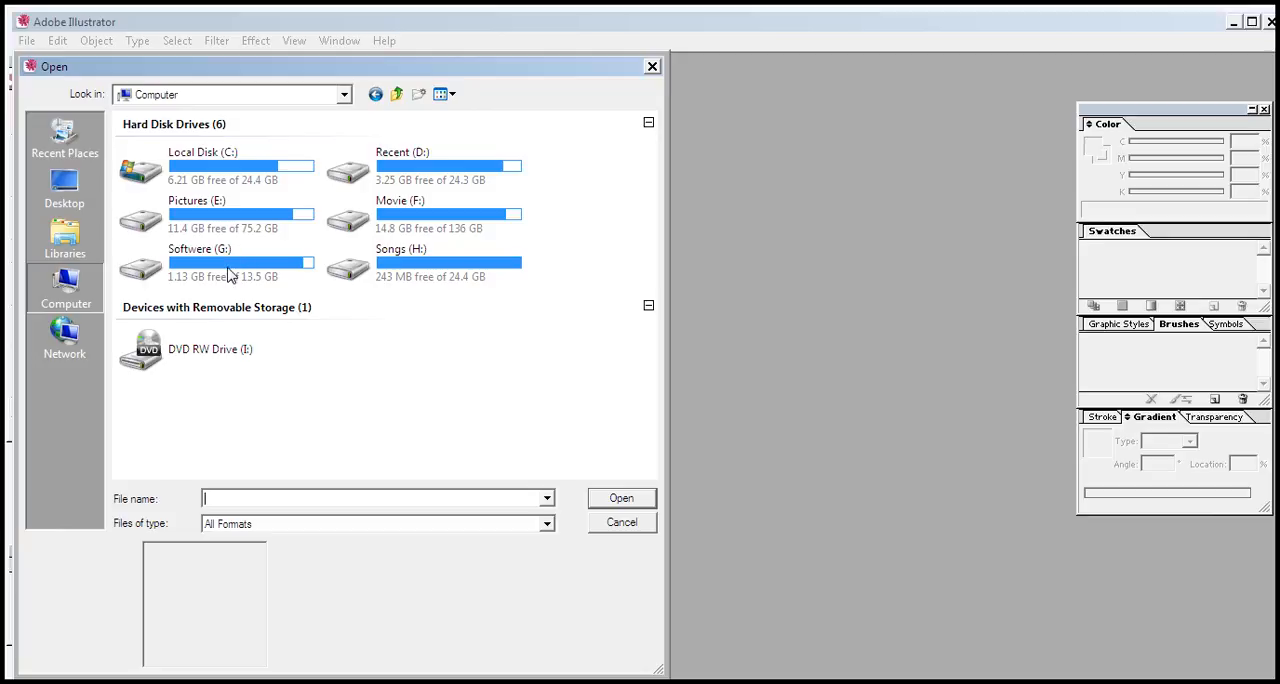
Step: Browse from the Softwere (G:) drive through Adobe, Illustrator Resources and Resource to the Brochures folder
{"action": "double_click", "coordinate": [183, 277]}
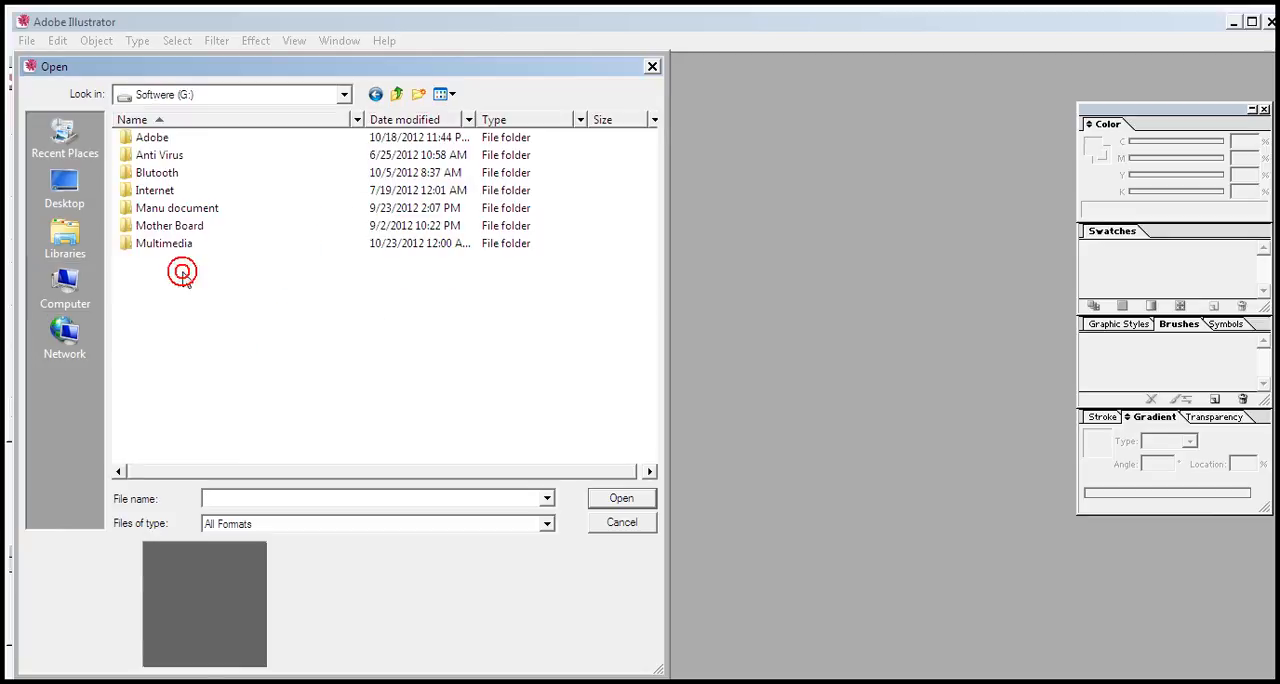
{"action": "double_click", "coordinate": [165, 143]}
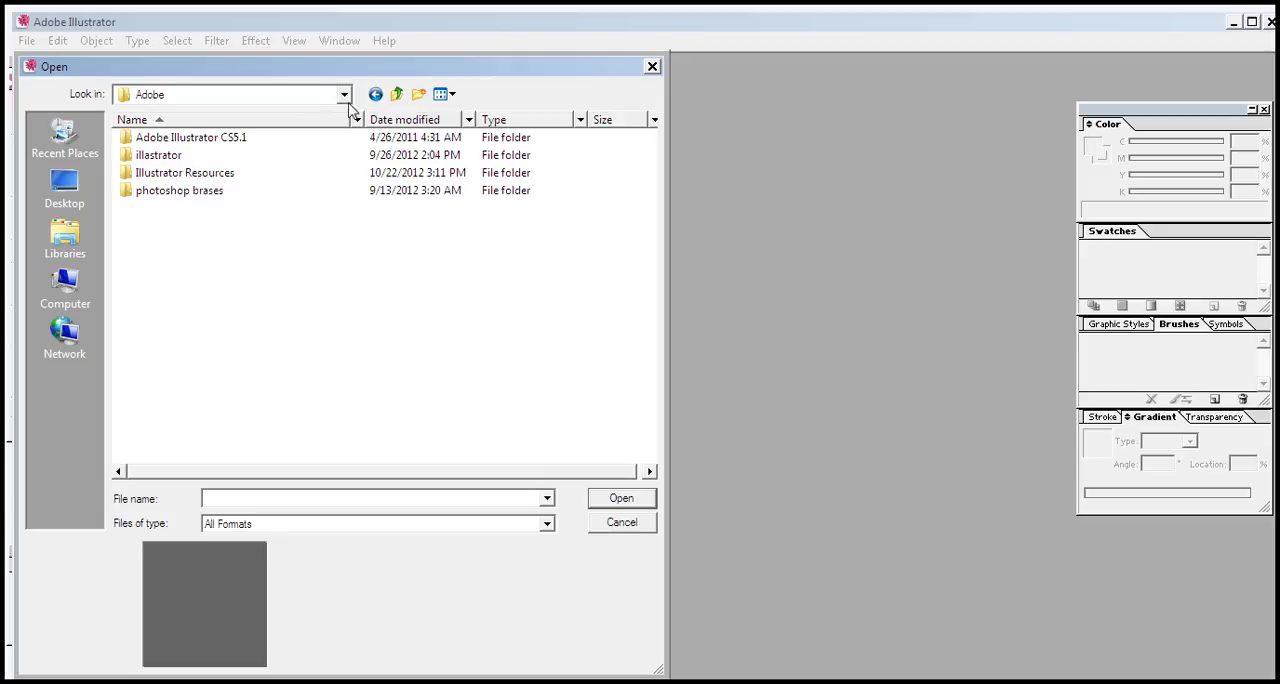
{"action": "double_click", "coordinate": [220, 178]}
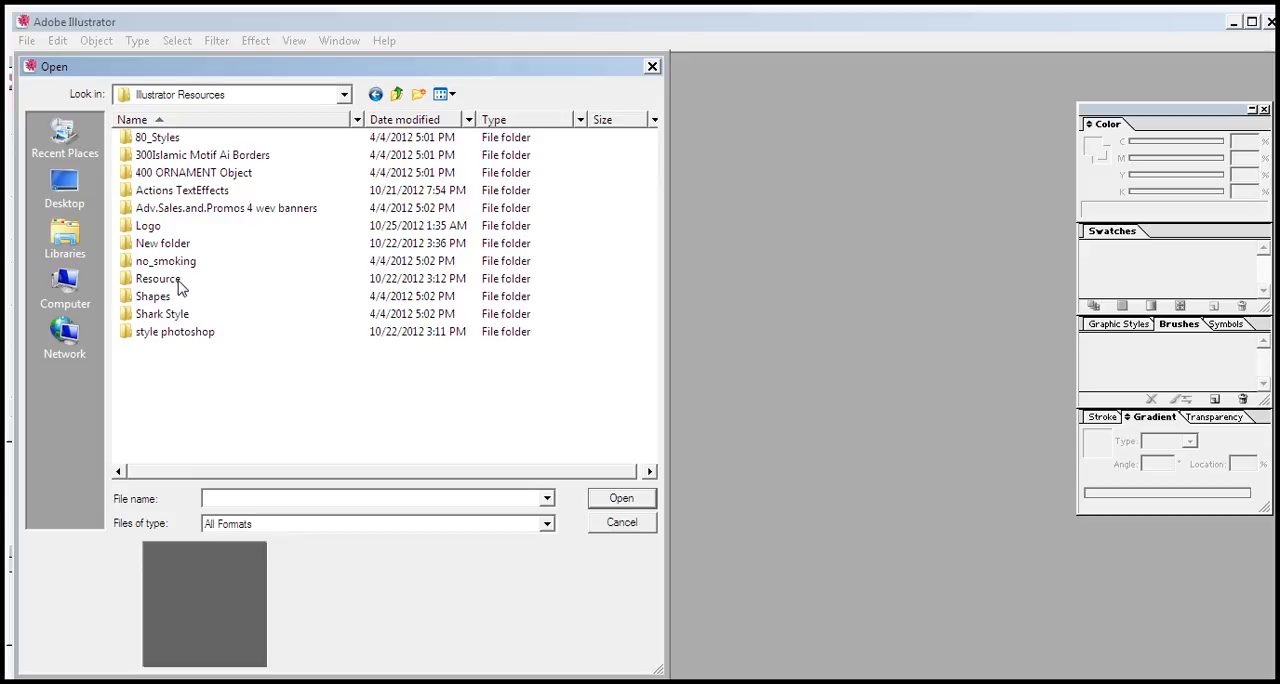
{"action": "double_click", "coordinate": [175, 280]}
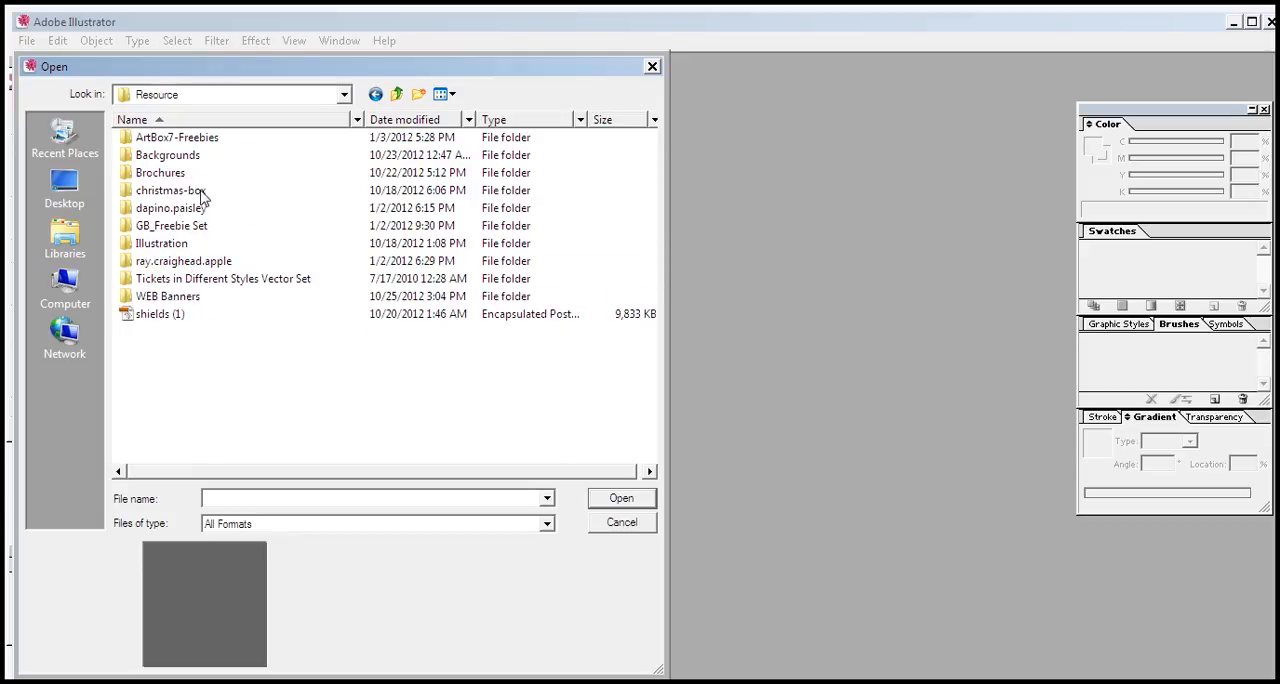
{"action": "double_click", "coordinate": [165, 173]}
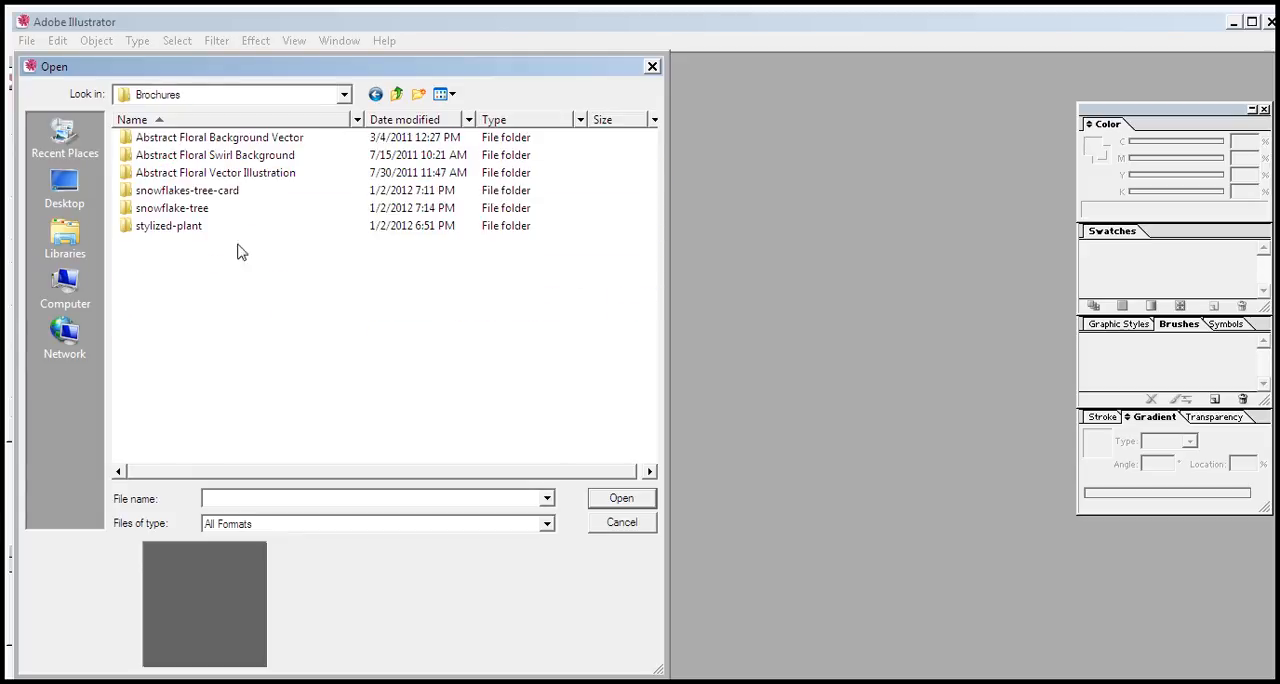
Step: Open the snowflakes tree card EPS file from the snowflakes-tree-card folder inside Brochures
{"action": "double_click", "coordinate": [205, 156]}
{"action": "left_click", "coordinate": [395, 96]}
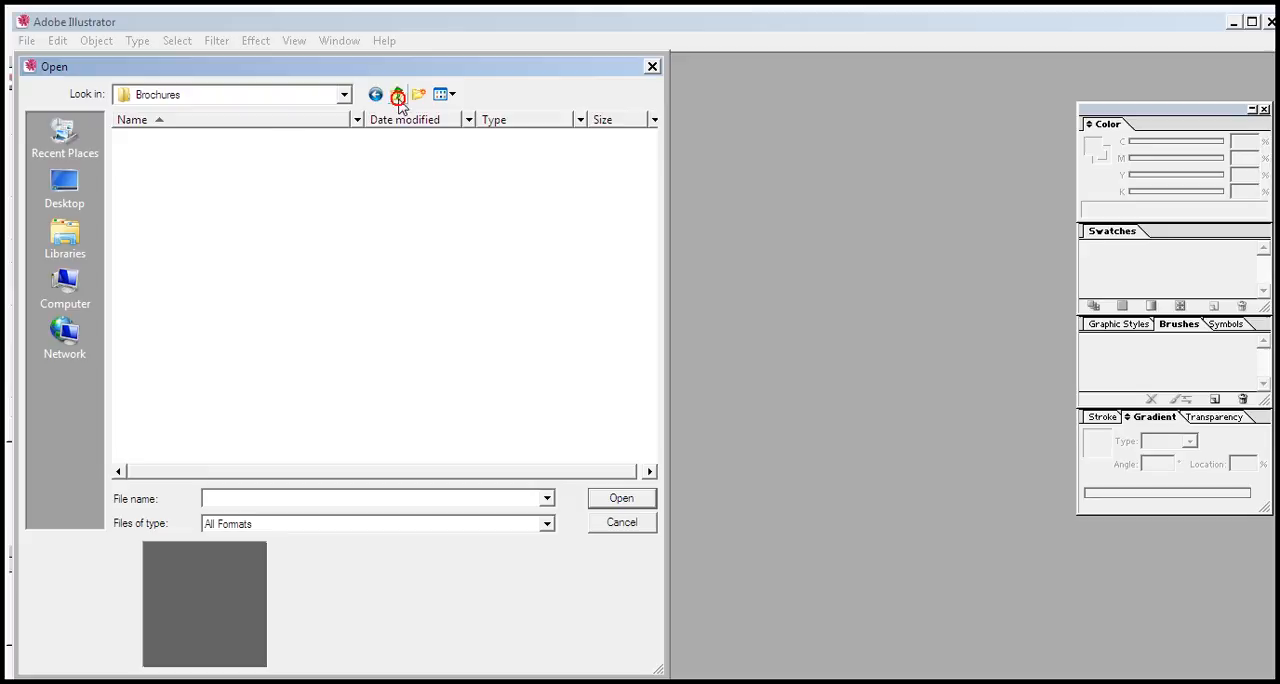
{"action": "double_click", "coordinate": [189, 192]}
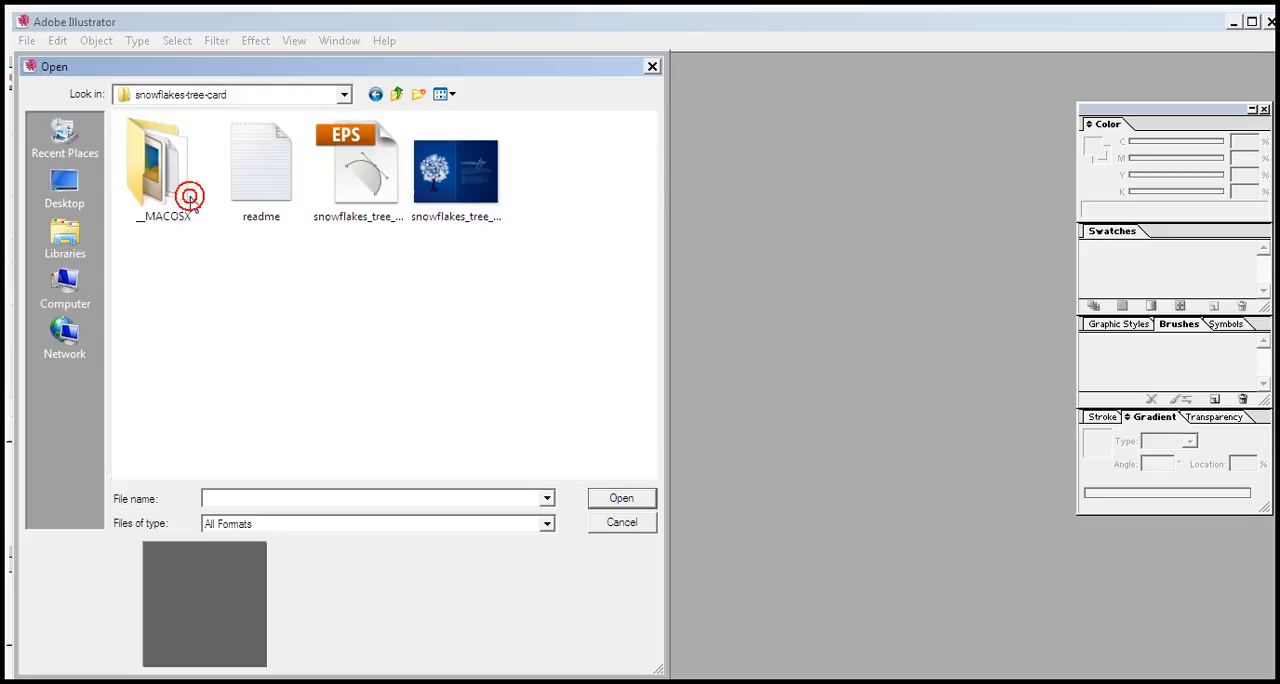
{"action": "left_click", "coordinate": [365, 185]}
{"action": "left_click", "coordinate": [621, 498]}
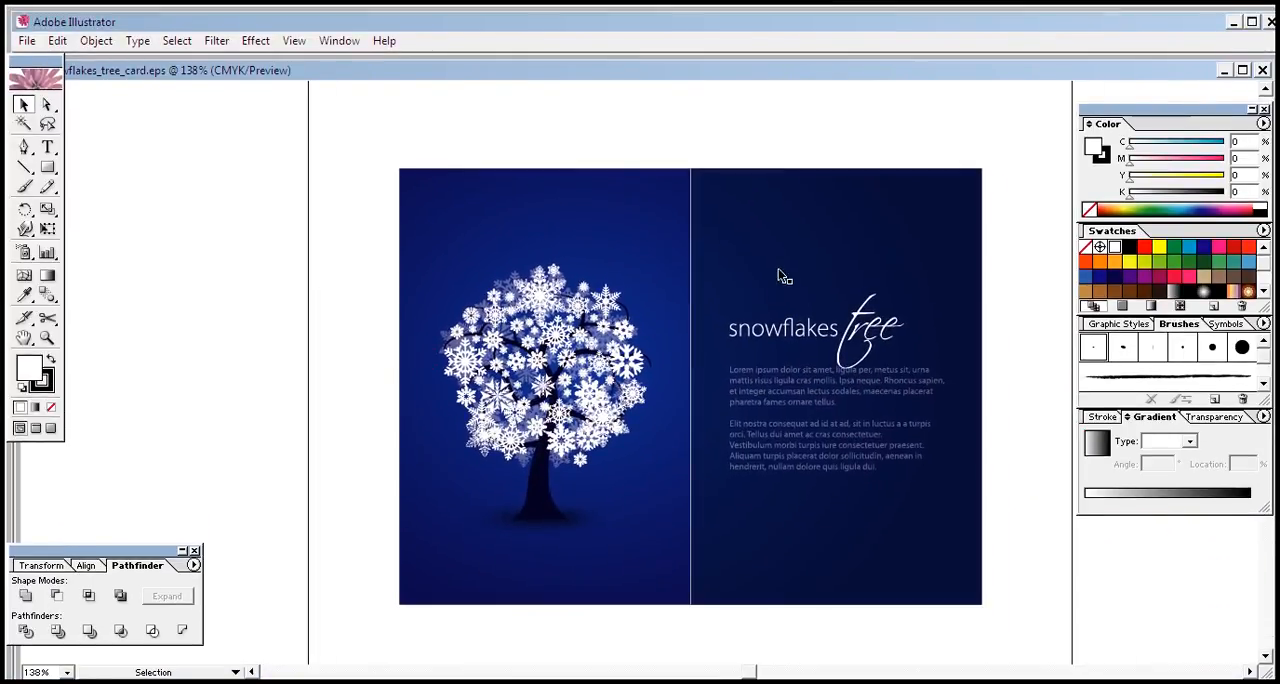
Step: Examine the card's two blue background panels and the paragraph text by selecting each one in turn
{"action": "left_click", "coordinate": [334, 146]}
{"action": "left_click", "coordinate": [543, 226]}
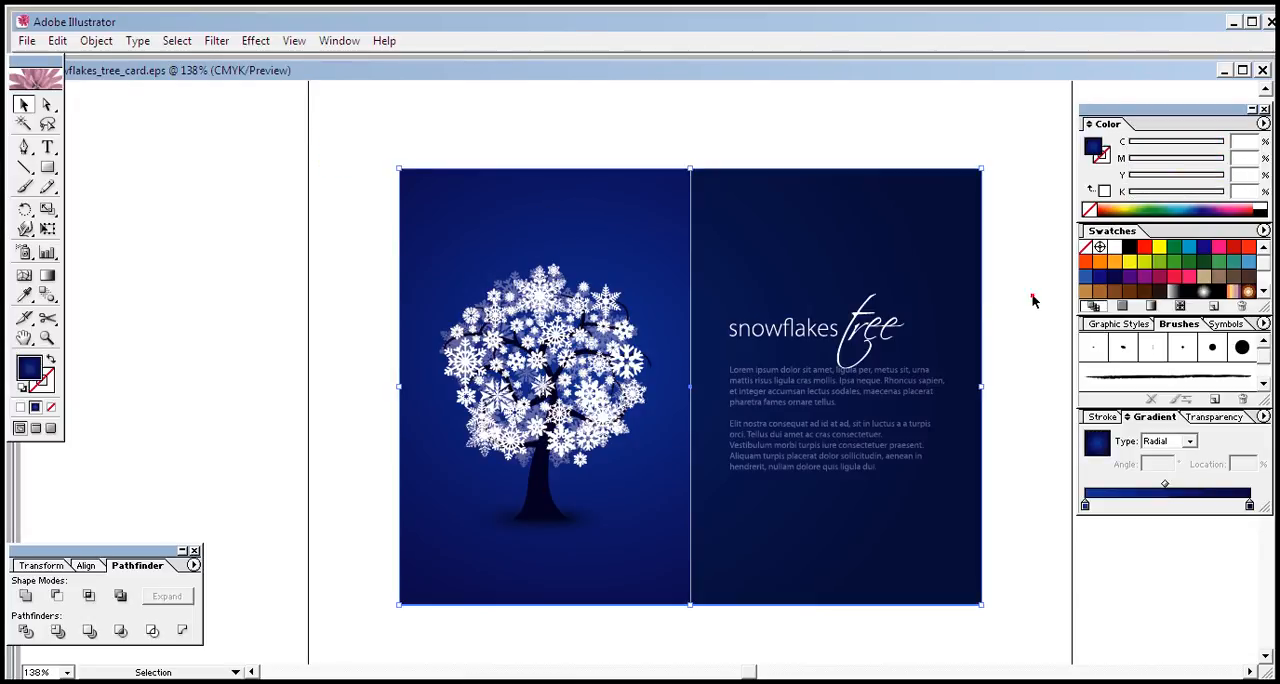
{"action": "left_click", "coordinate": [838, 595]}
{"action": "left_click", "coordinate": [1028, 296]}
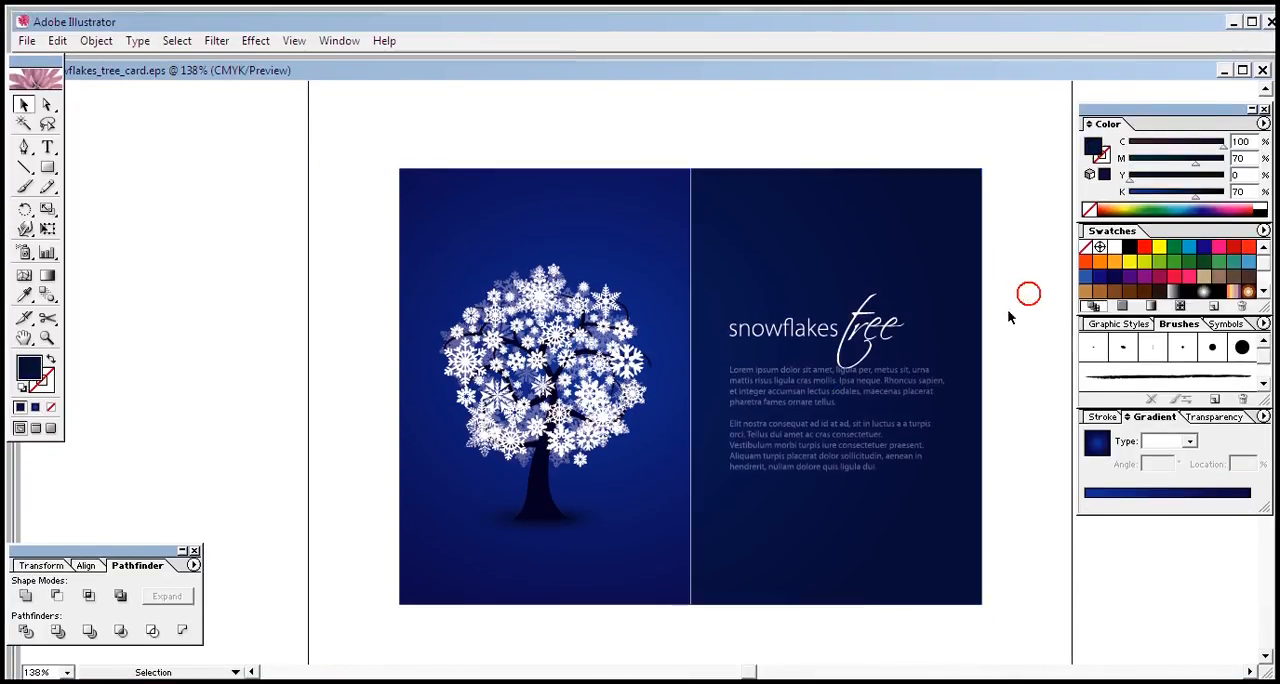
{"action": "left_click", "coordinate": [869, 425]}
{"action": "left_click", "coordinate": [1004, 299]}
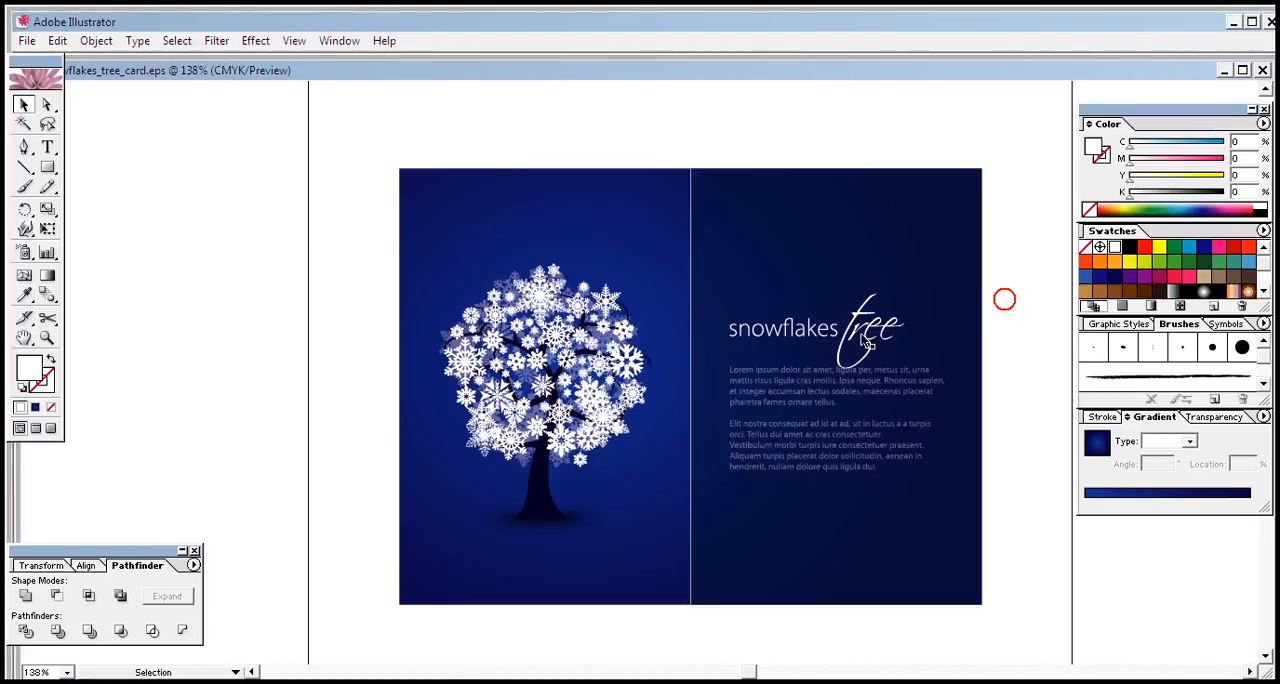
Step: Examine how the snowflake tree artwork is built by repeatedly selecting and deselecting it
{"action": "left_click", "coordinate": [591, 393]}
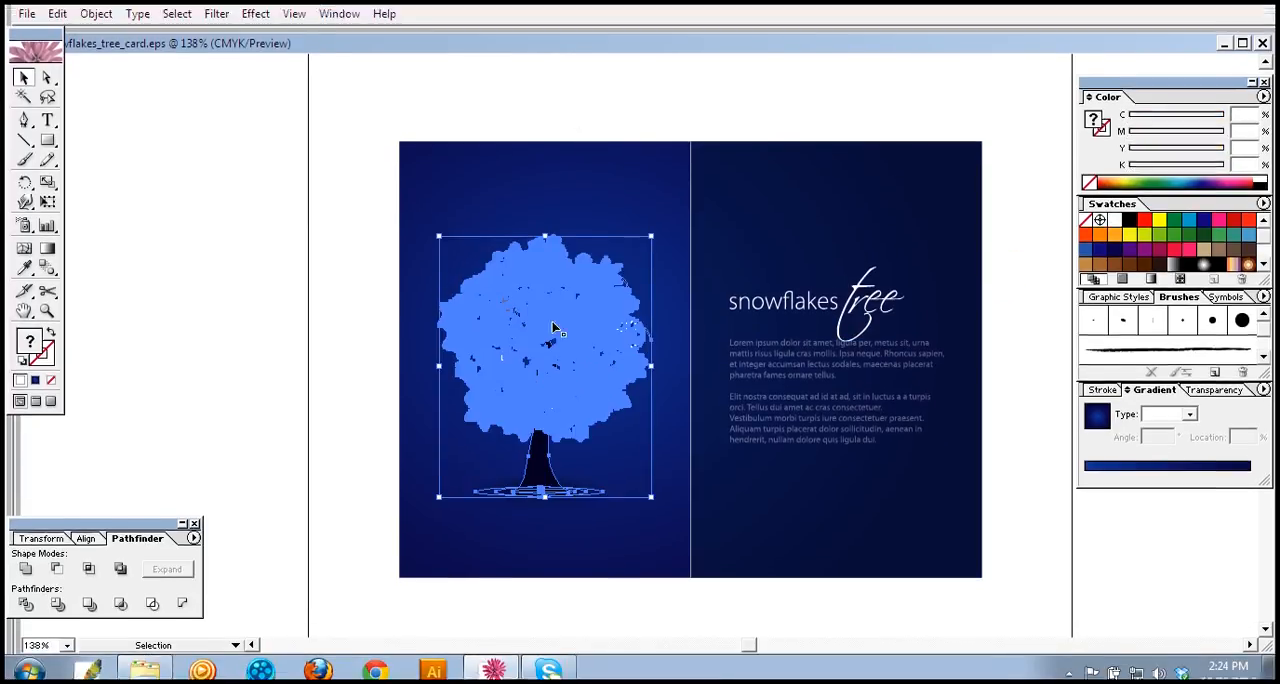
{"action": "left_click", "coordinate": [583, 87]}
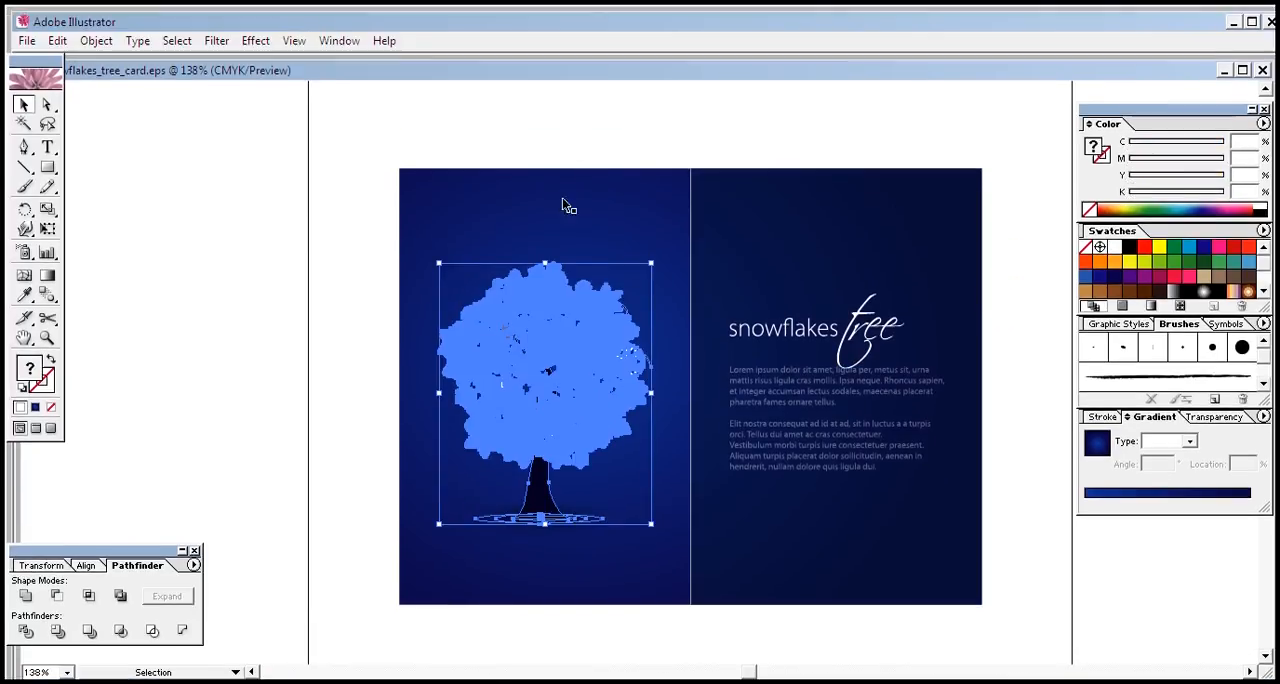
{"action": "left_click", "coordinate": [571, 287]}
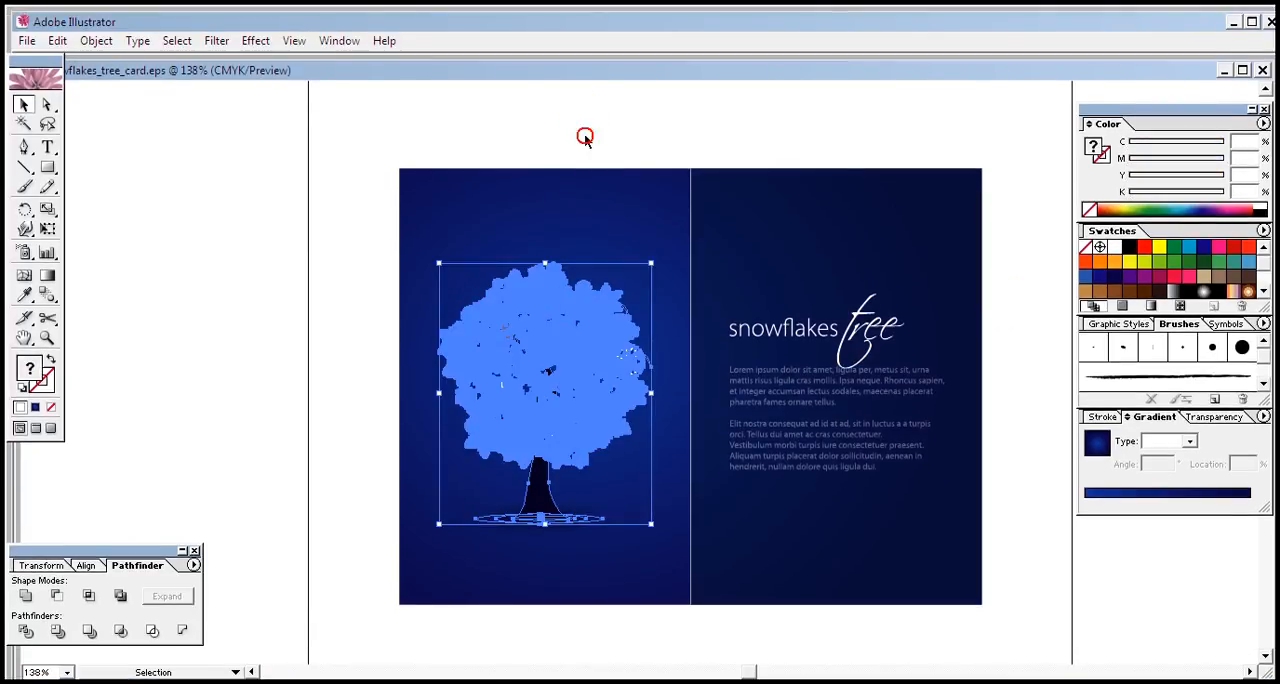
{"action": "left_click", "coordinate": [585, 137]}
{"action": "left_click", "coordinate": [540, 350]}
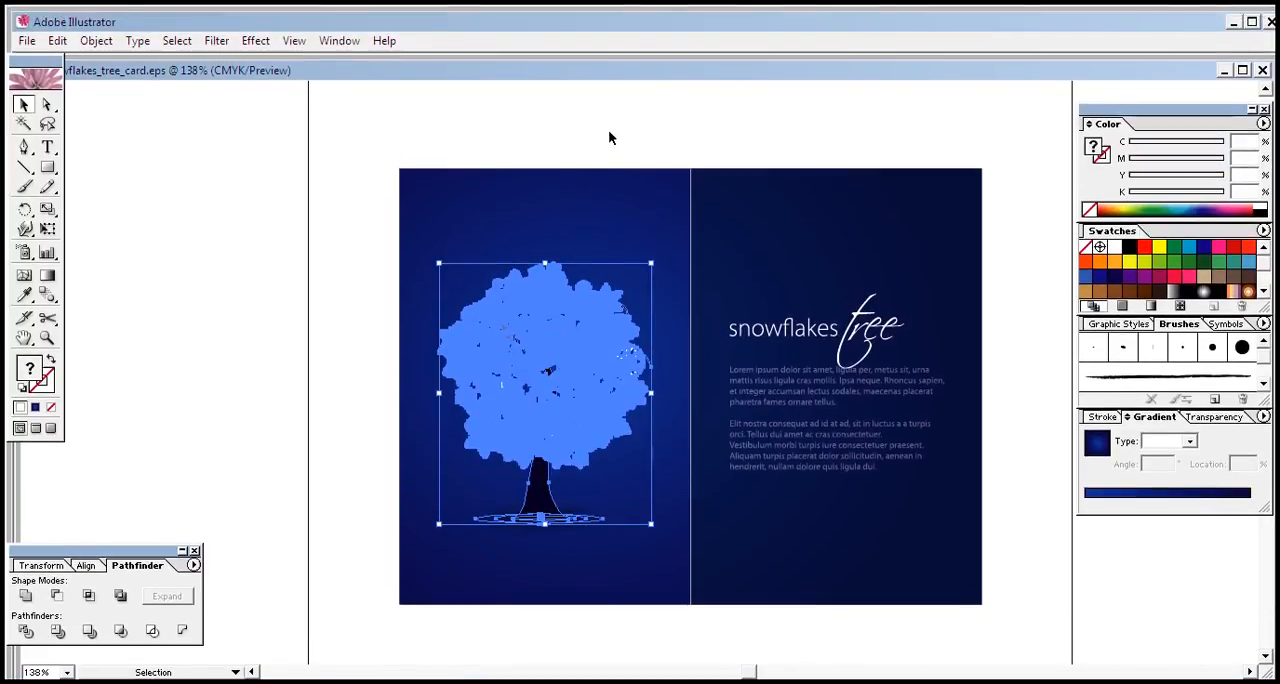
{"action": "left_click", "coordinate": [603, 126]}
{"action": "left_click", "coordinate": [569, 337]}
{"action": "left_click", "coordinate": [584, 145]}
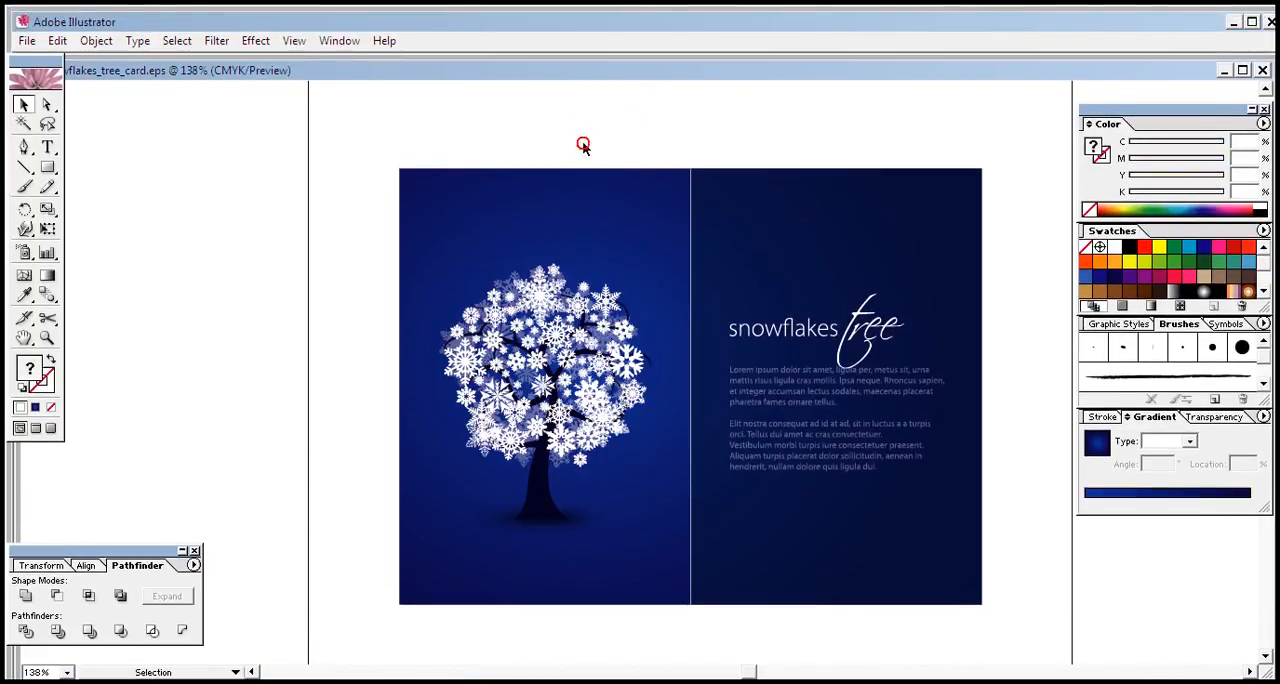
{"action": "left_click", "coordinate": [599, 342]}
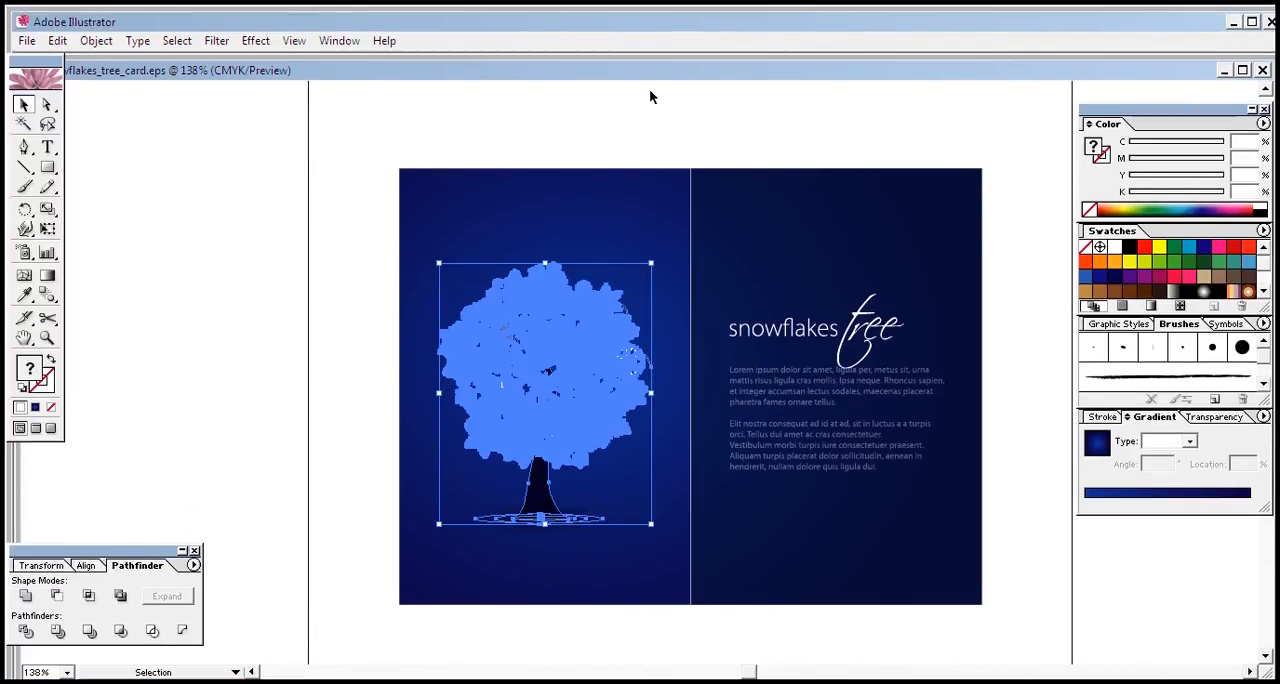
{"action": "left_click", "coordinate": [651, 50]}
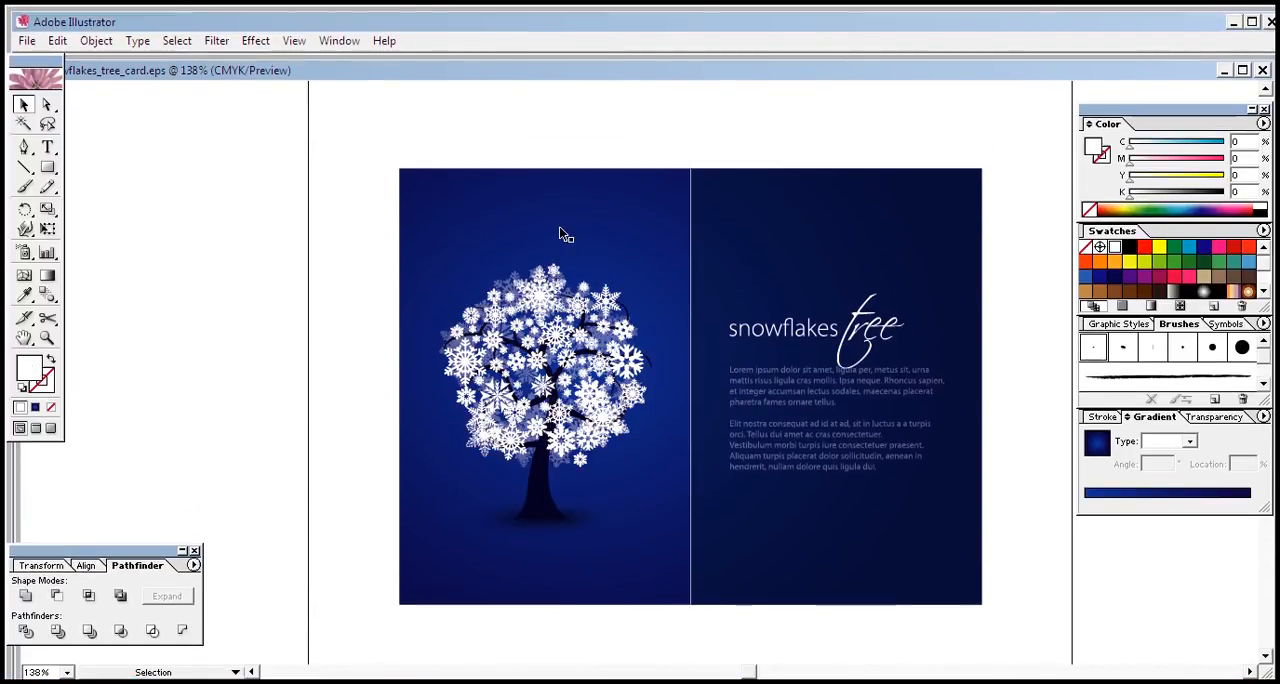
Step: Move the entire snowflakes tree card up to the top of the page, leaving the lower page area empty
{"action": "key", "text": "ctrl+minus"}
{"action": "key", "text": "ctrl+minus"}
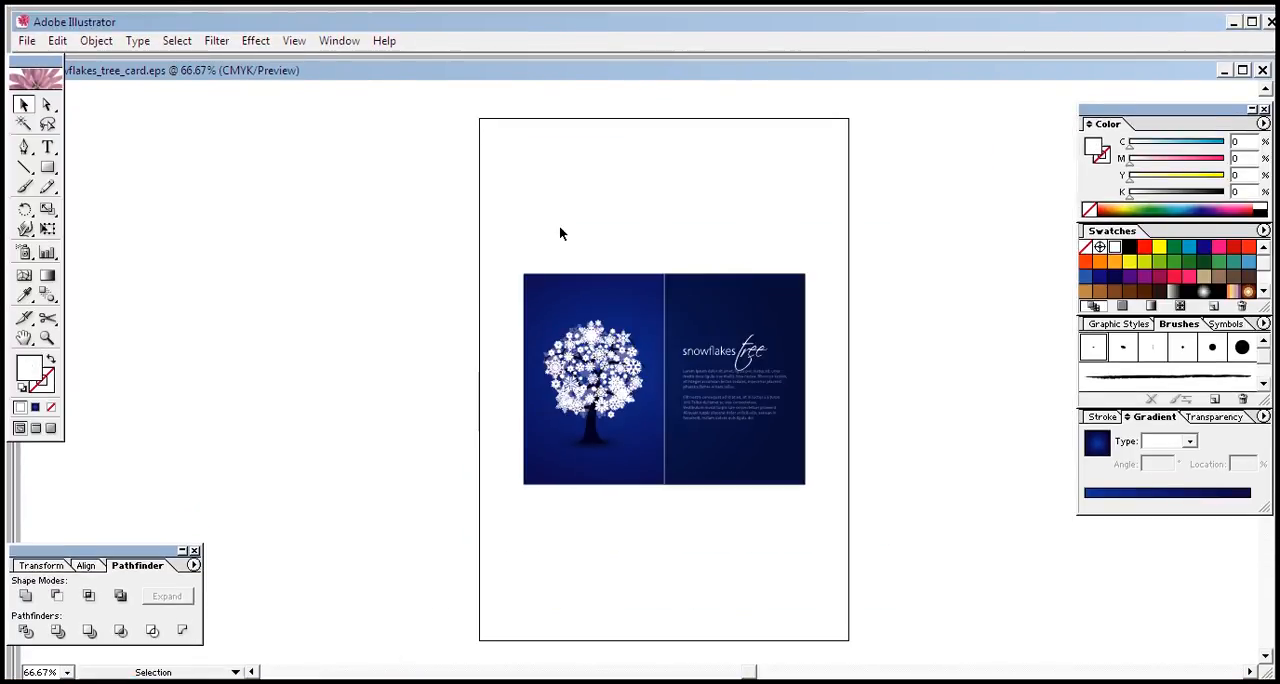
{"action": "left_click_drag", "start_coordinate": [496, 247], "coordinate": [770, 490]}
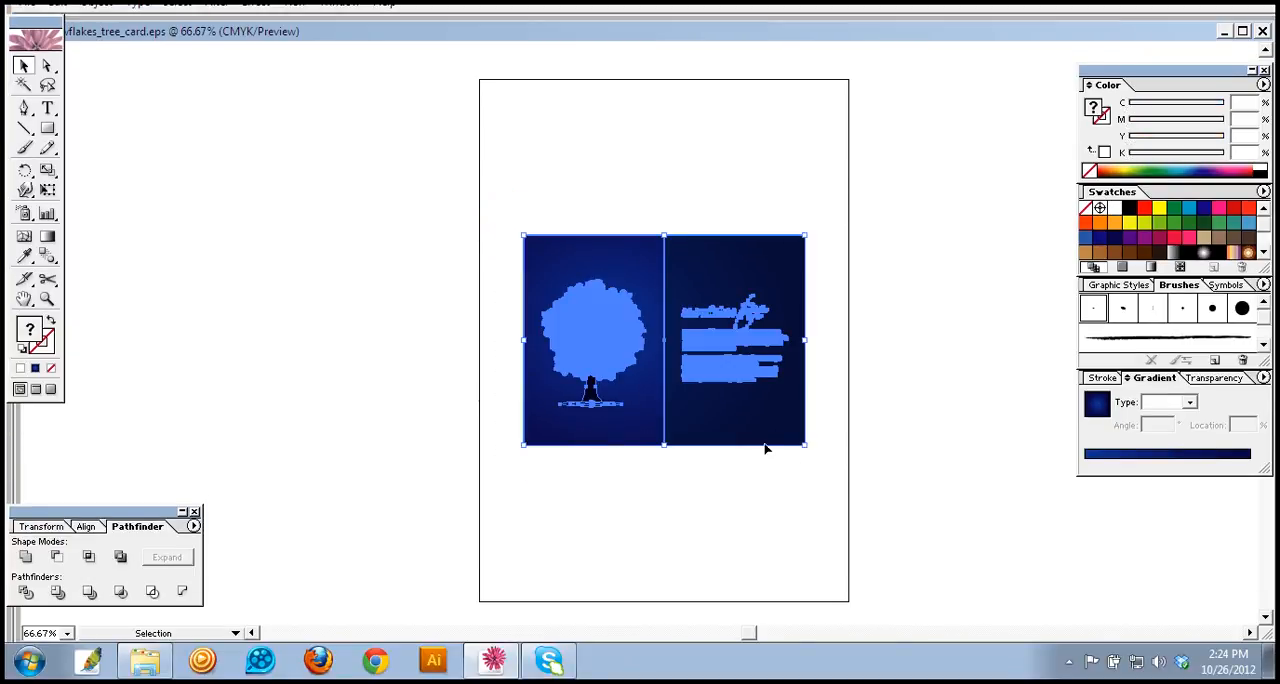
{"action": "left_click_drag", "start_coordinate": [738, 432], "coordinate": [751, 351]}
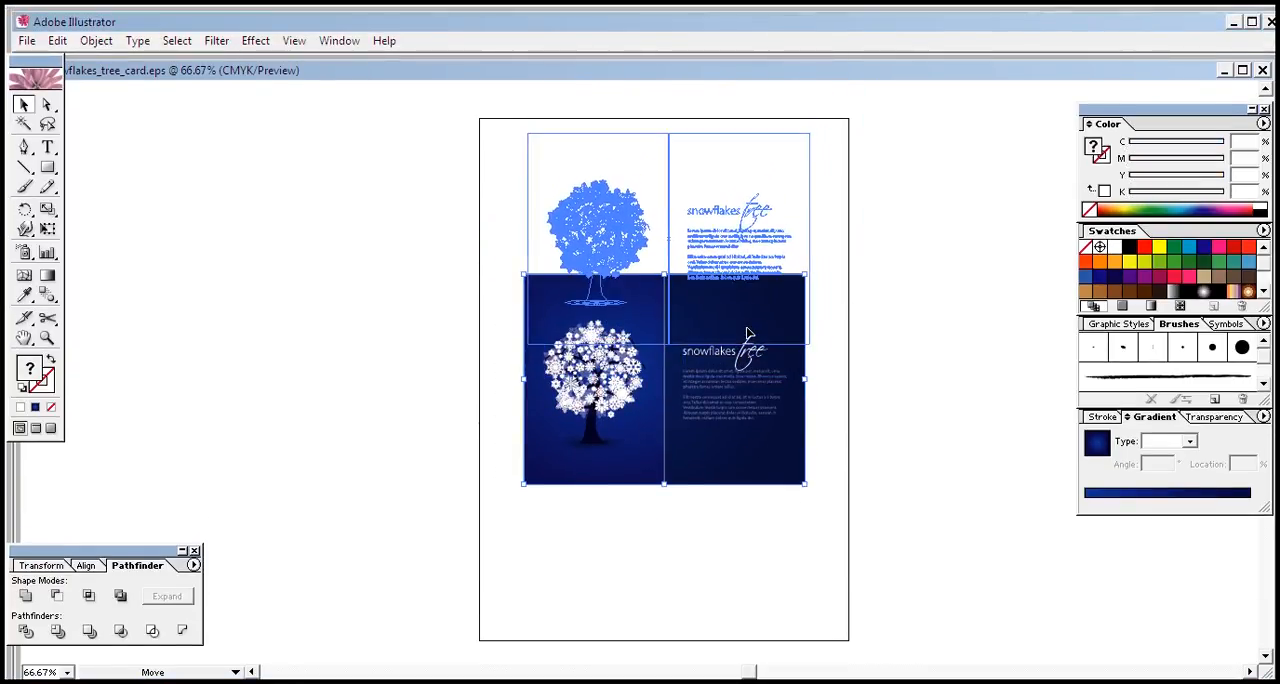
{"action": "left_click", "coordinate": [714, 491]}
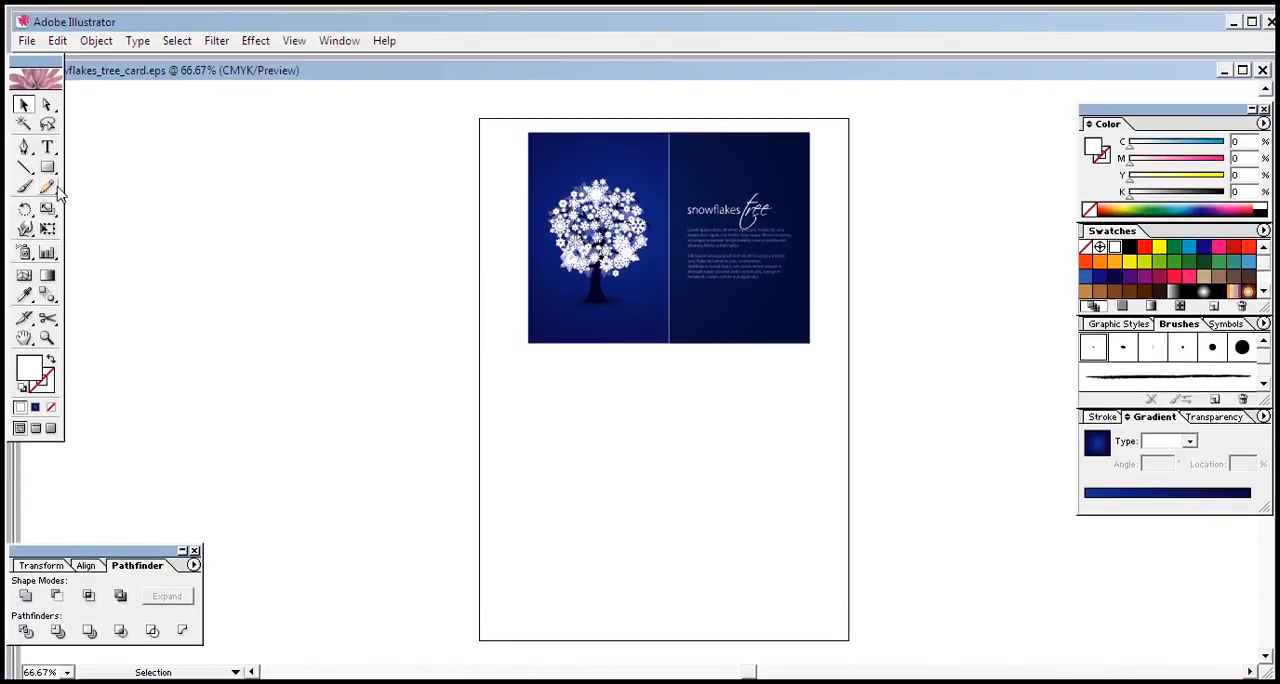
Step: Draw a portrait rectangle below the card's tree panel and fill it with dark blue, C=100 M=100 Y=25 K=25
{"action": "left_click", "coordinate": [47, 167]}
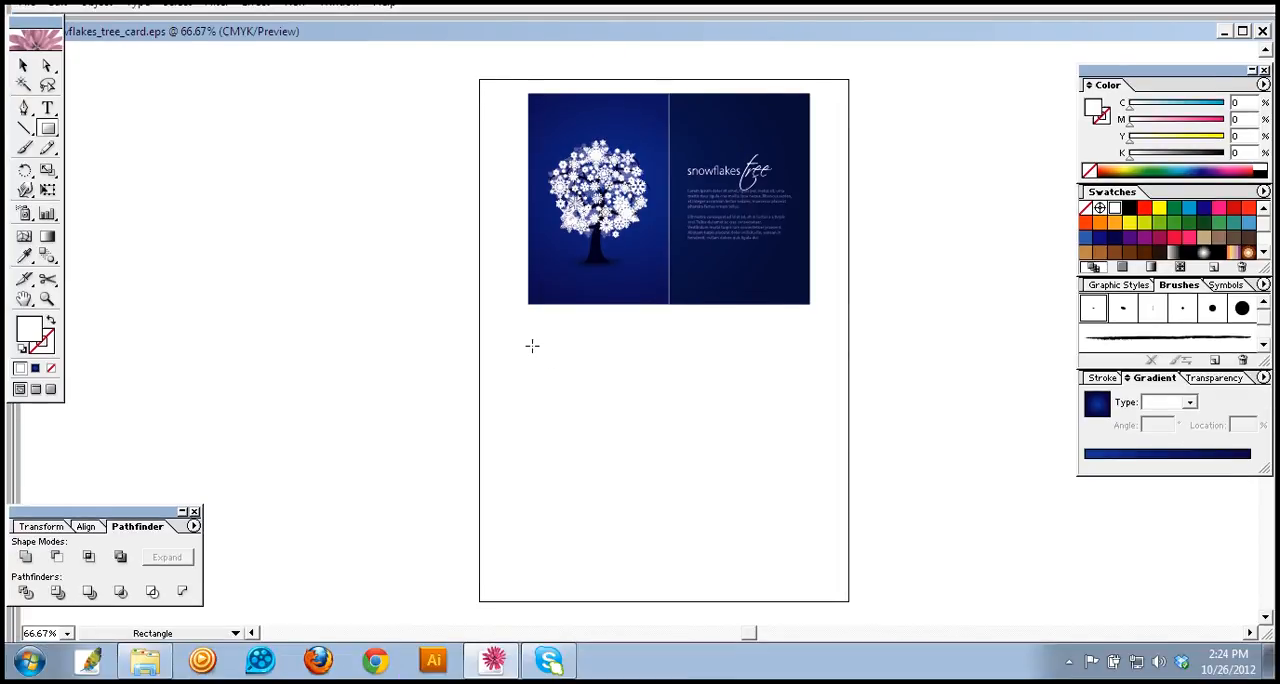
{"action": "left_click_drag", "start_coordinate": [532, 345], "coordinate": [671, 537]}
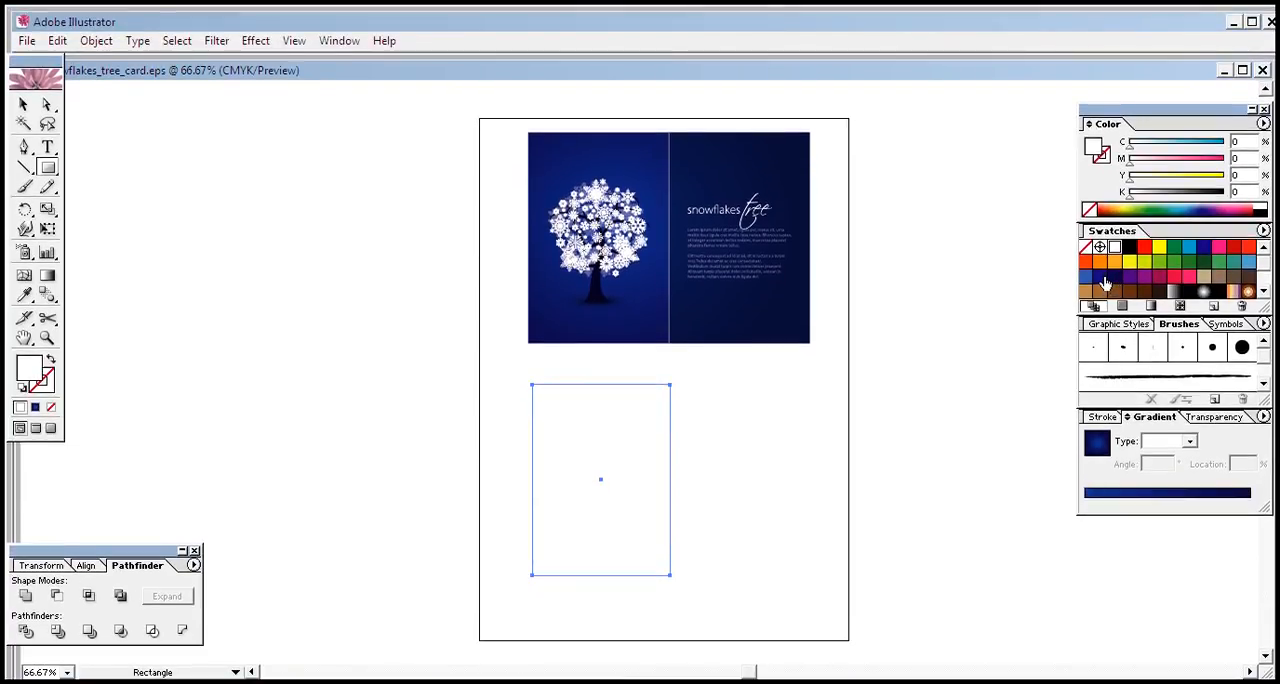
{"action": "left_click", "coordinate": [1114, 276]}
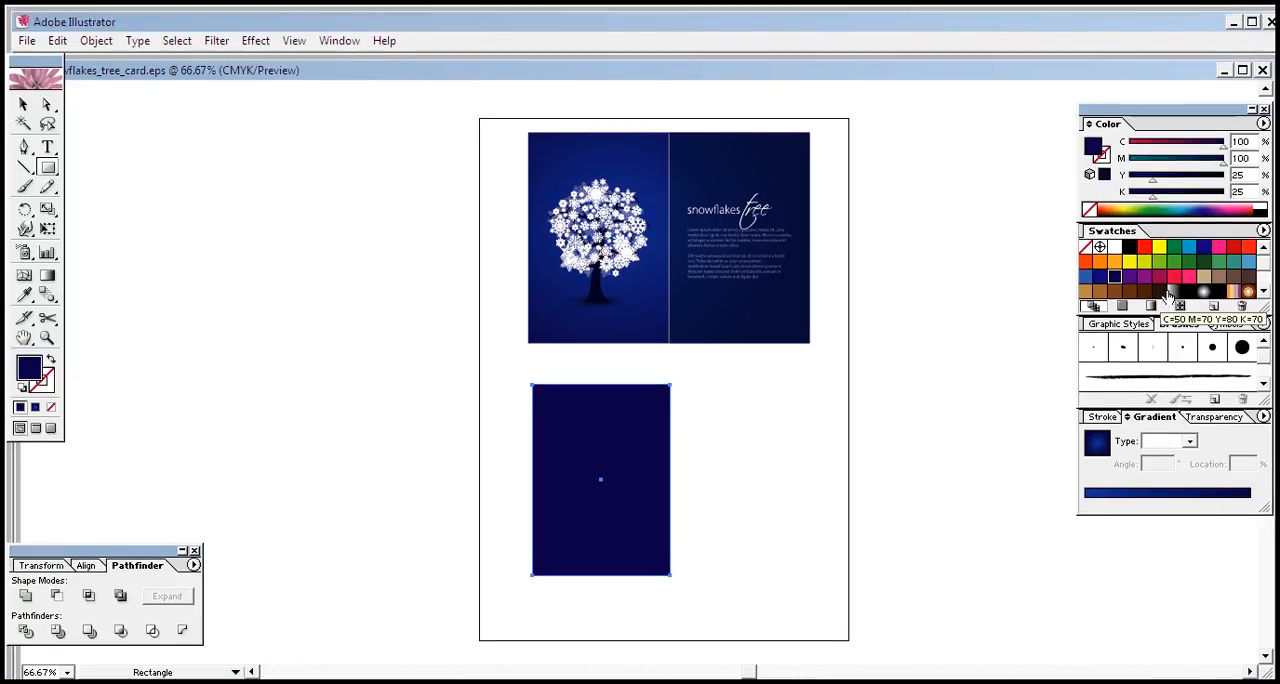
Step: Give the rectangle a linear gradient from blue C=100 M=95 Y=5 K=0 to dark blue C=100 M=100 Y=25 K=25
{"action": "left_click", "coordinate": [1200, 462]}
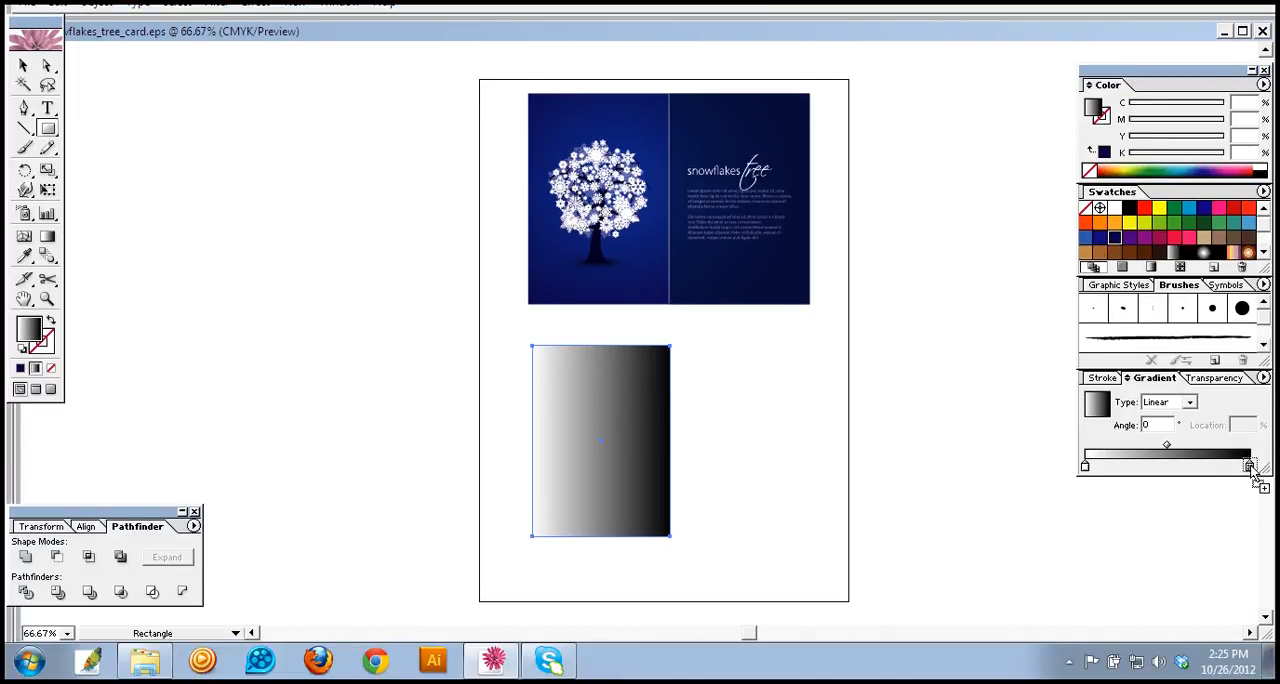
{"action": "left_click_drag", "start_coordinate": [1250, 467], "coordinate": [1250, 466]}
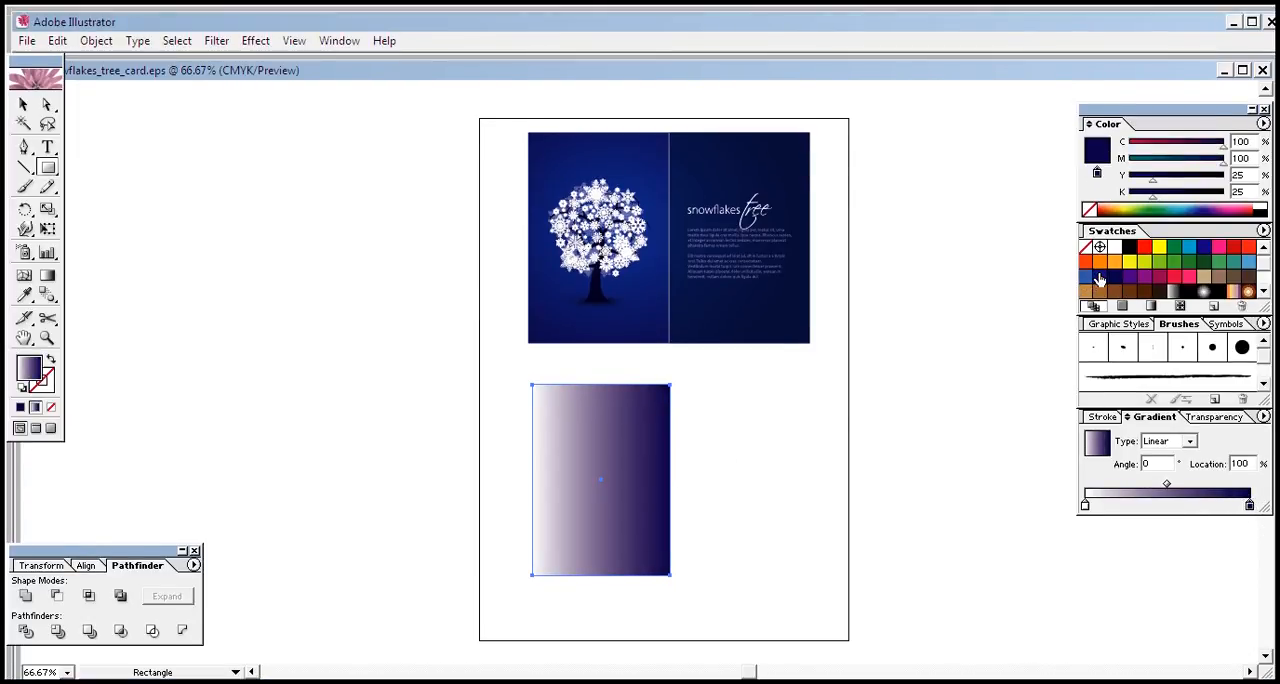
{"action": "left_click_drag", "start_coordinate": [1100, 280], "coordinate": [1089, 471]}
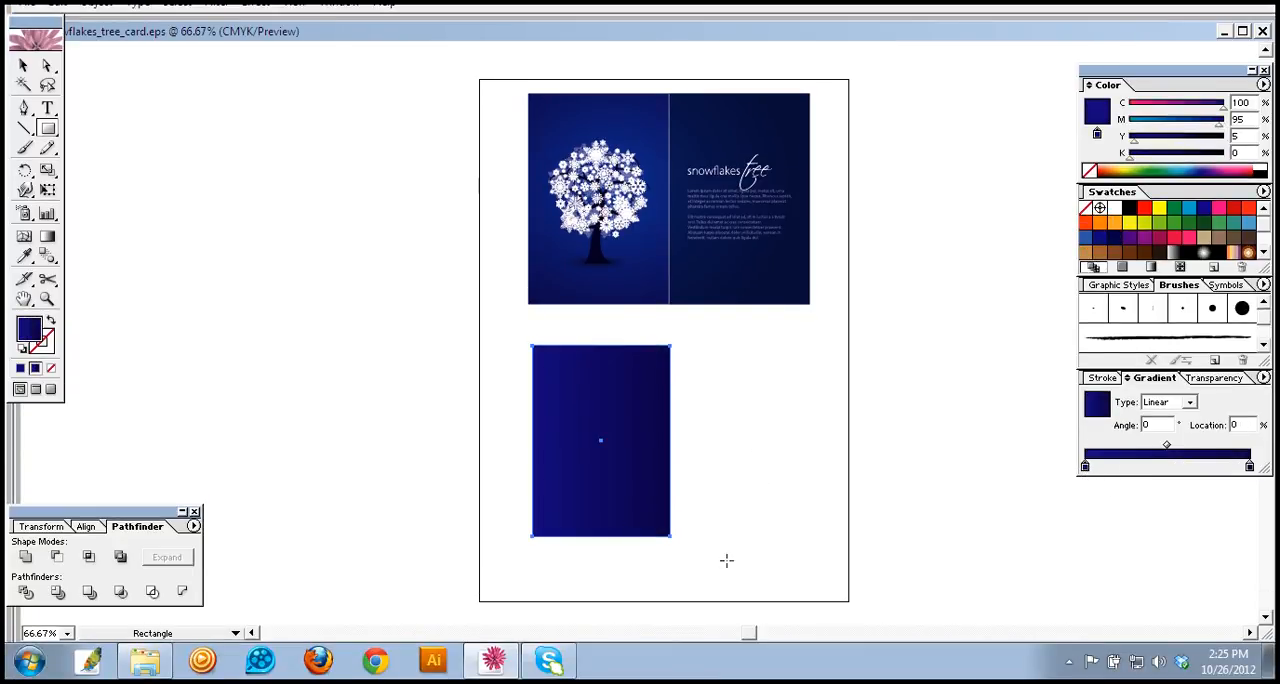
Step: Change the rectangle's gradient to Radial and shift its midpoint to a location of about 73%
{"action": "left_click", "coordinate": [1190, 402]}
{"action": "left_click", "coordinate": [1168, 421]}
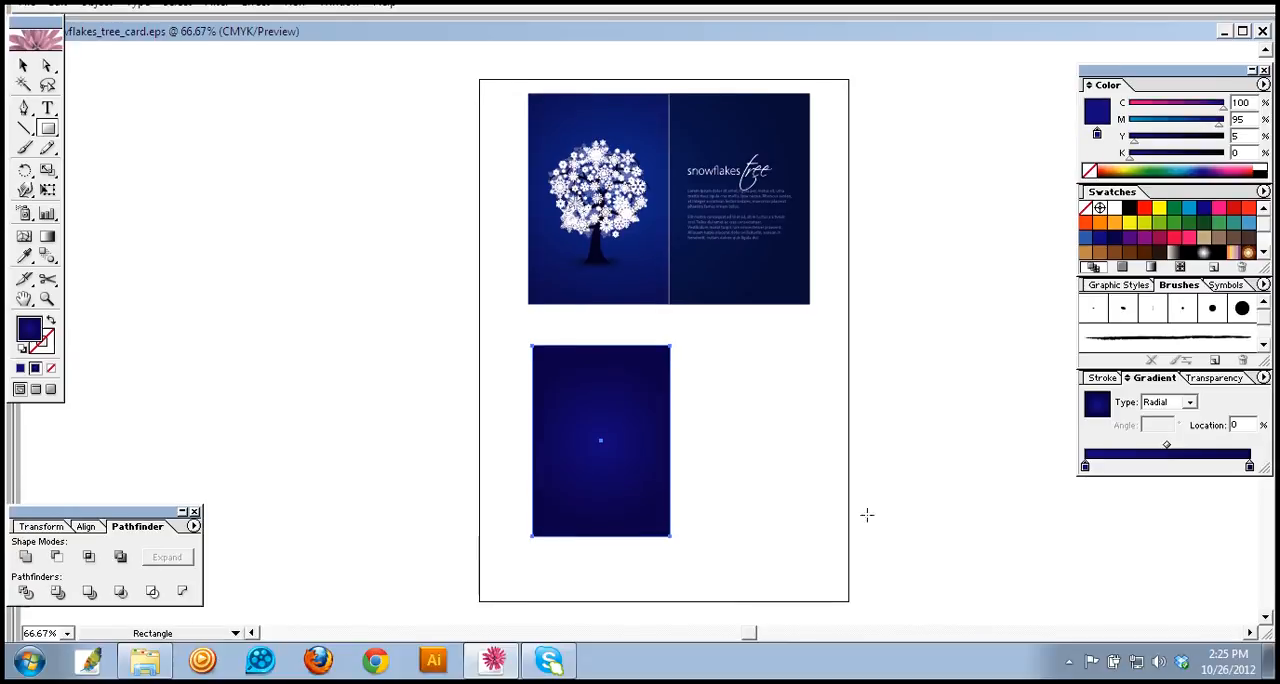
{"action": "left_click_drag", "start_coordinate": [1166, 444], "coordinate": [1205, 445]}
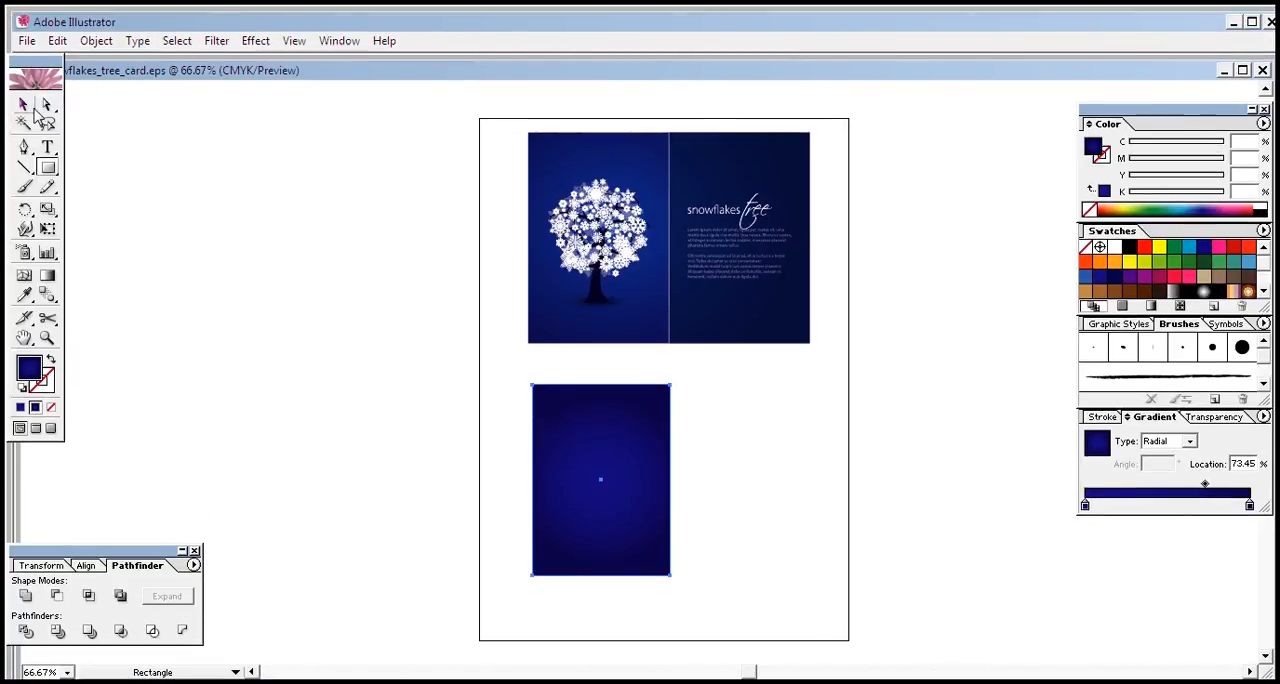
Step: Duplicate the gradient rectangle directly to its right and nudge the copy up and closer to the original
{"action": "double_click", "coordinate": [24, 65]}
{"action": "left_click", "coordinate": [735, 281]}
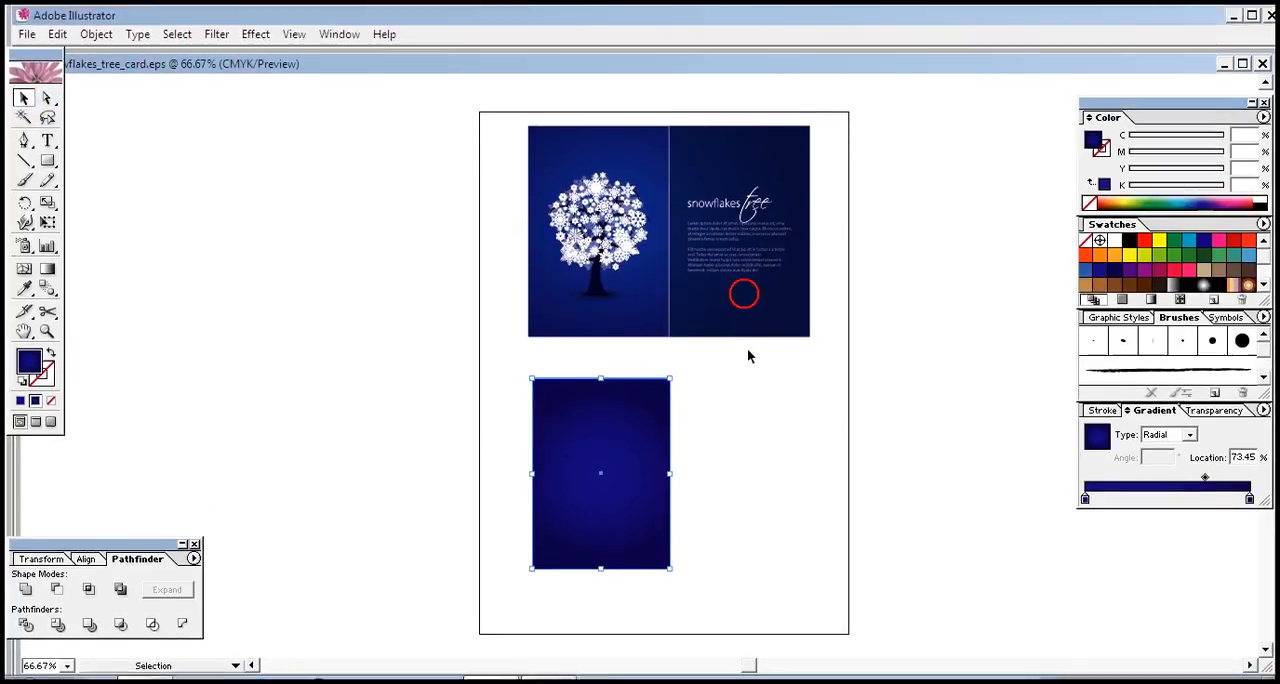
{"action": "left_click", "coordinate": [635, 476]}
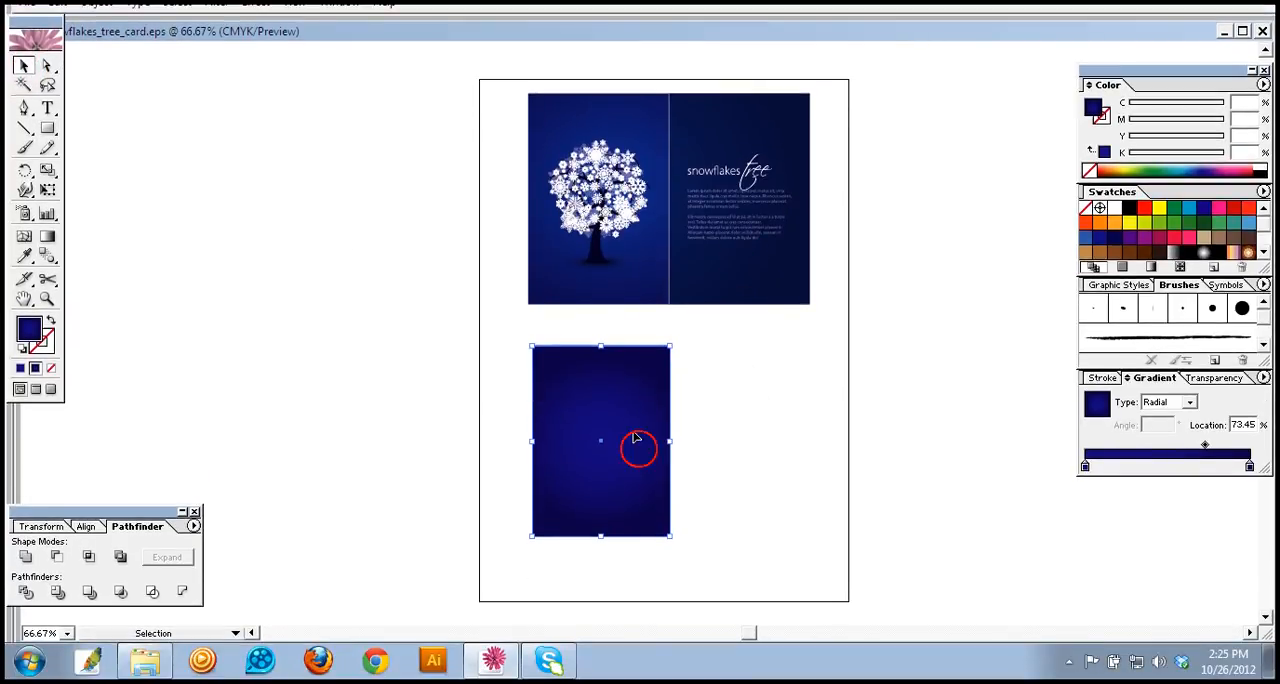
{"action": "left_click_drag", "start_coordinate": [634, 437], "coordinate": [799, 434]}
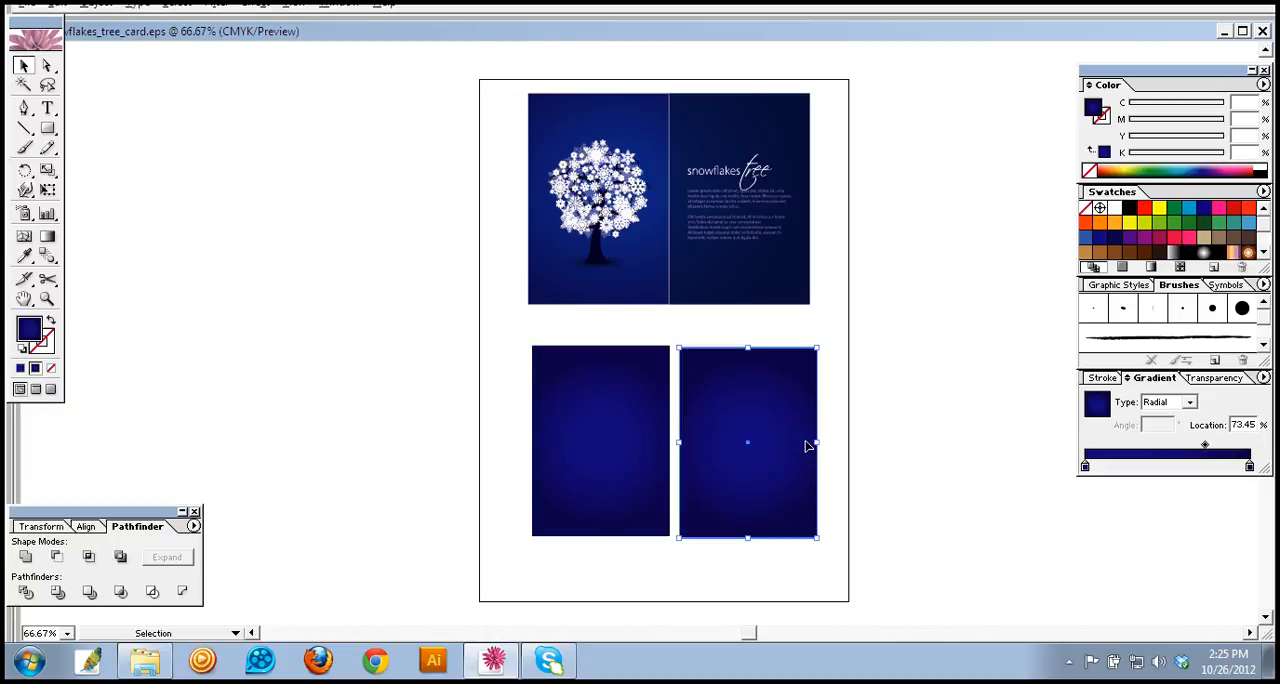
{"action": "key", "text": "Up"}
{"action": "key", "text": "Left"}
{"action": "key", "text": "Left"}
{"action": "key", "text": "Up"}
{"action": "key", "text": "Left"}
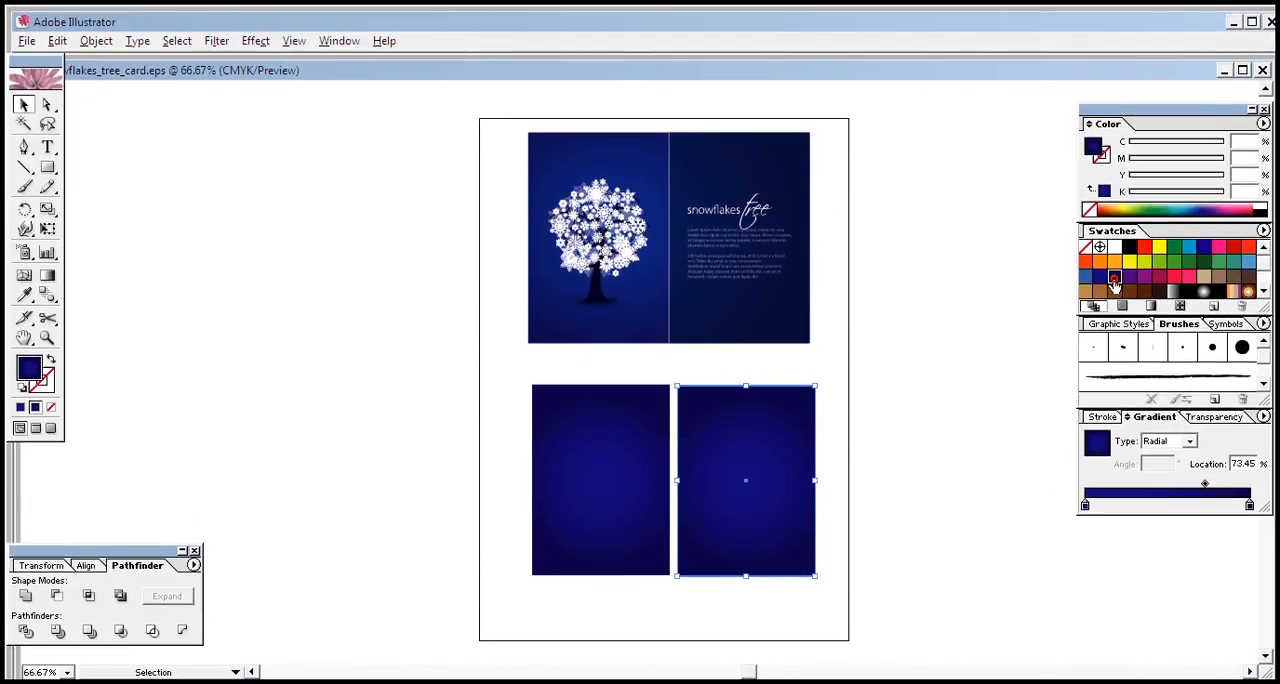
Step: Fill the copied rectangle with solid dark blue, C=100 M=100 Y=25 K=25, and deselect it
{"action": "left_click", "coordinate": [1113, 279]}
{"action": "left_click", "coordinate": [773, 576]}
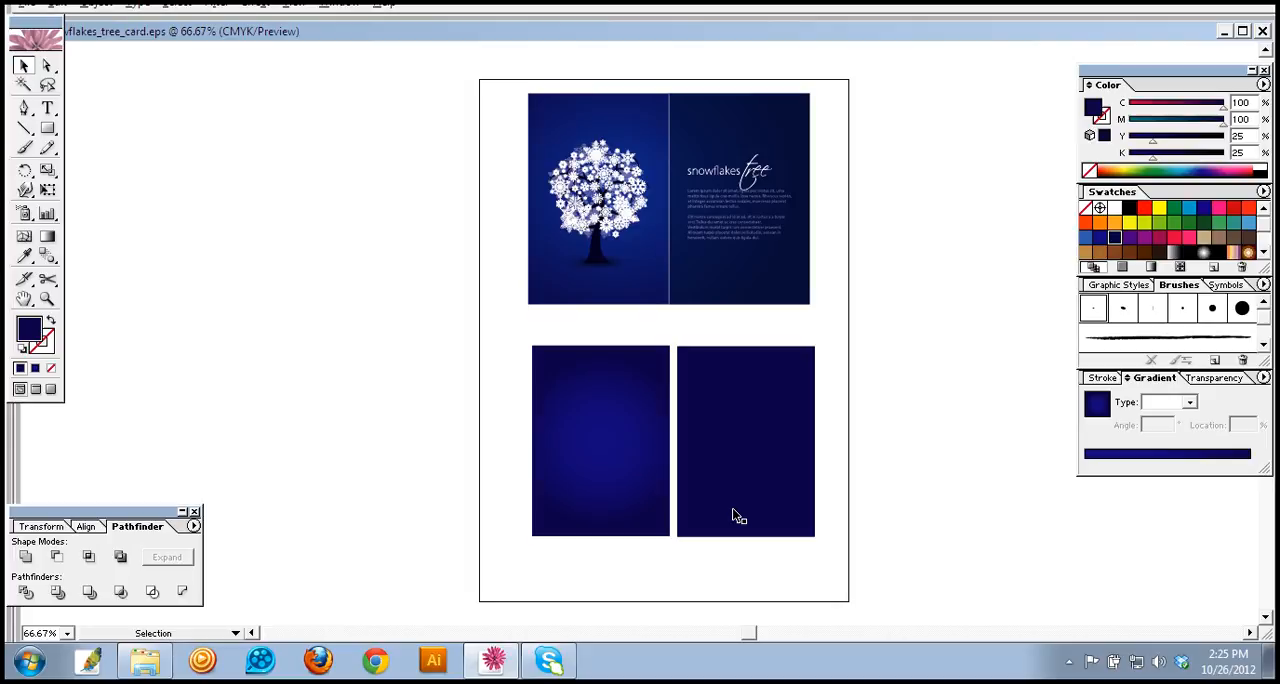
Step: Place a copy of the solid dark blue rectangle beyond the page's right edge and fill it with 33% black
{"action": "left_click_drag", "start_coordinate": [733, 516], "coordinate": [916, 515]}
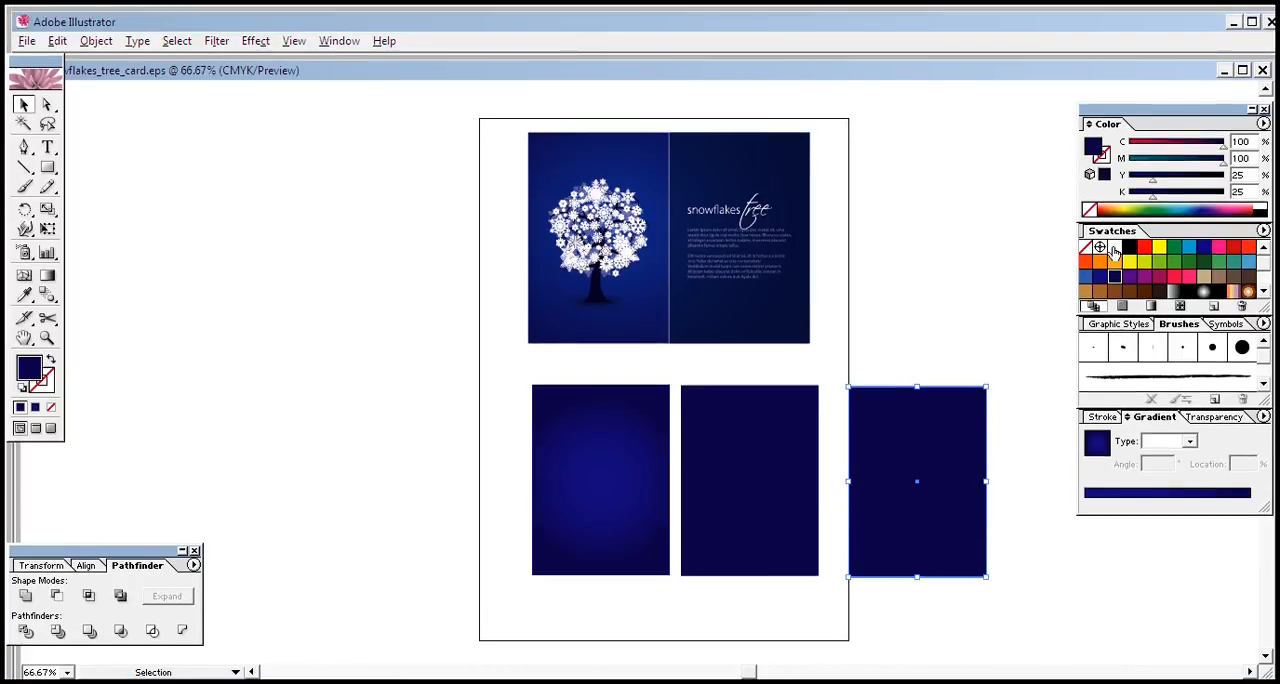
{"action": "key", "text": "slash"}
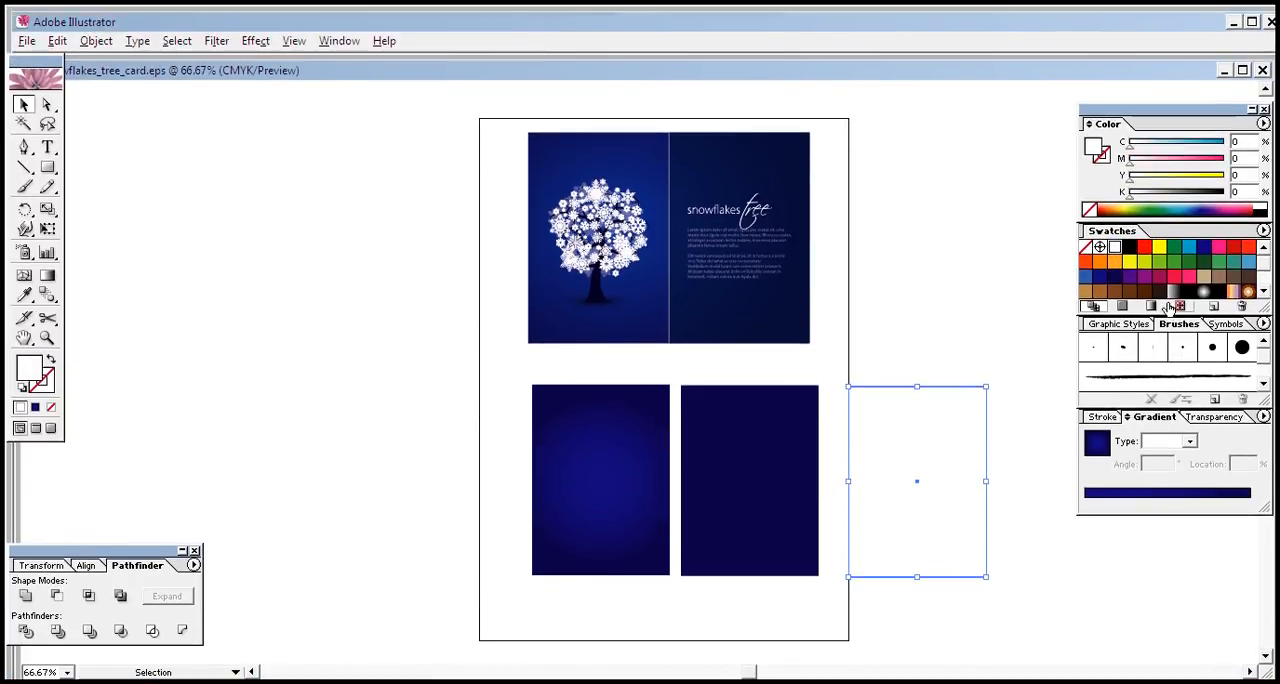
{"action": "left_click", "coordinate": [1161, 197]}
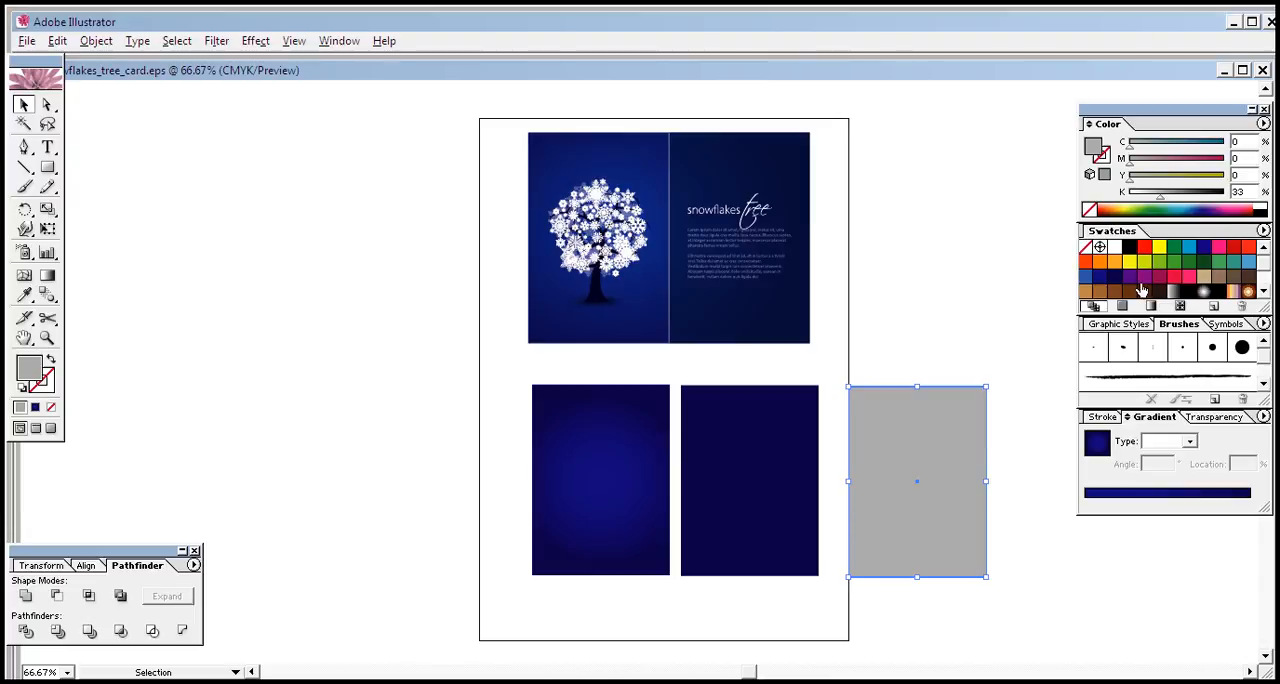
{"action": "double_click", "coordinate": [1102, 247]}
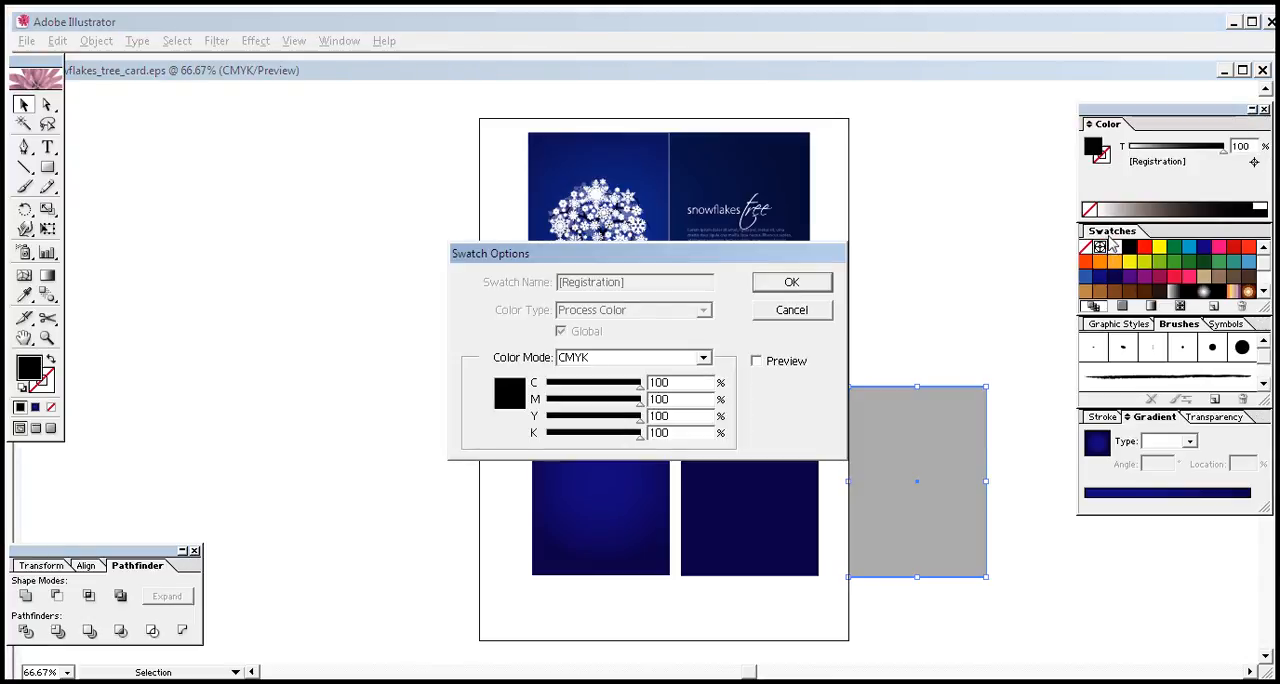
{"action": "left_click", "coordinate": [821, 303]}
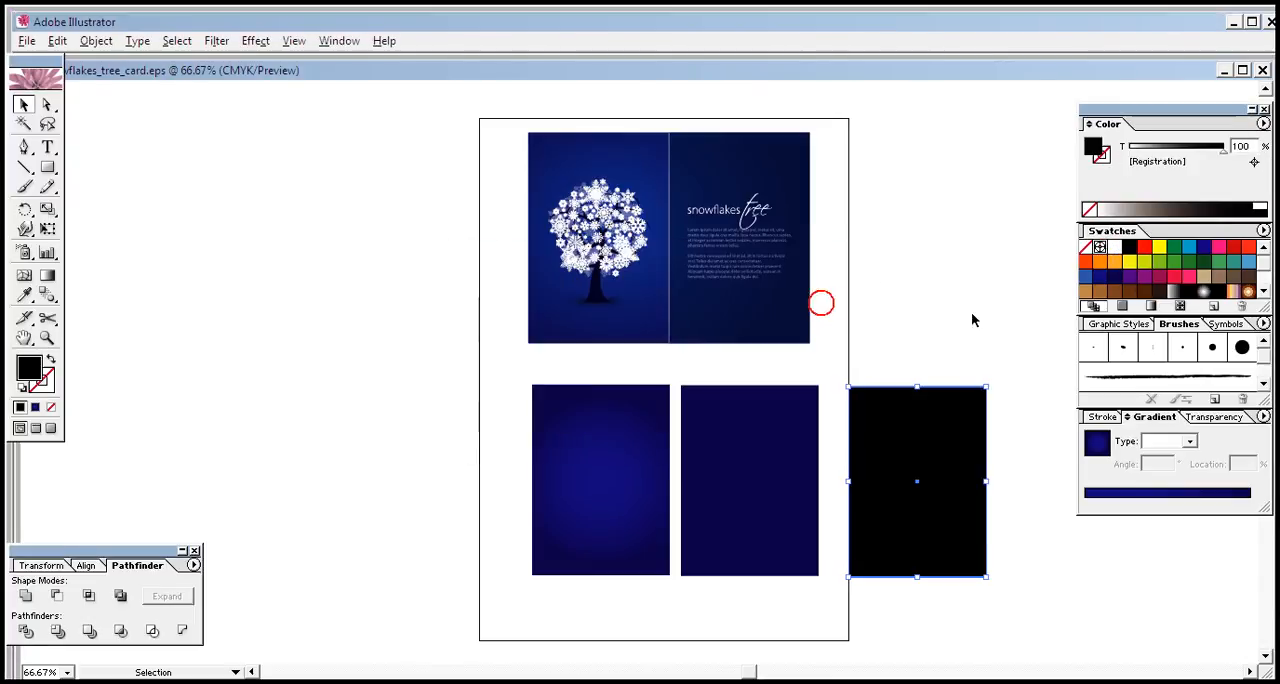
{"action": "left_click", "coordinate": [1114, 247]}
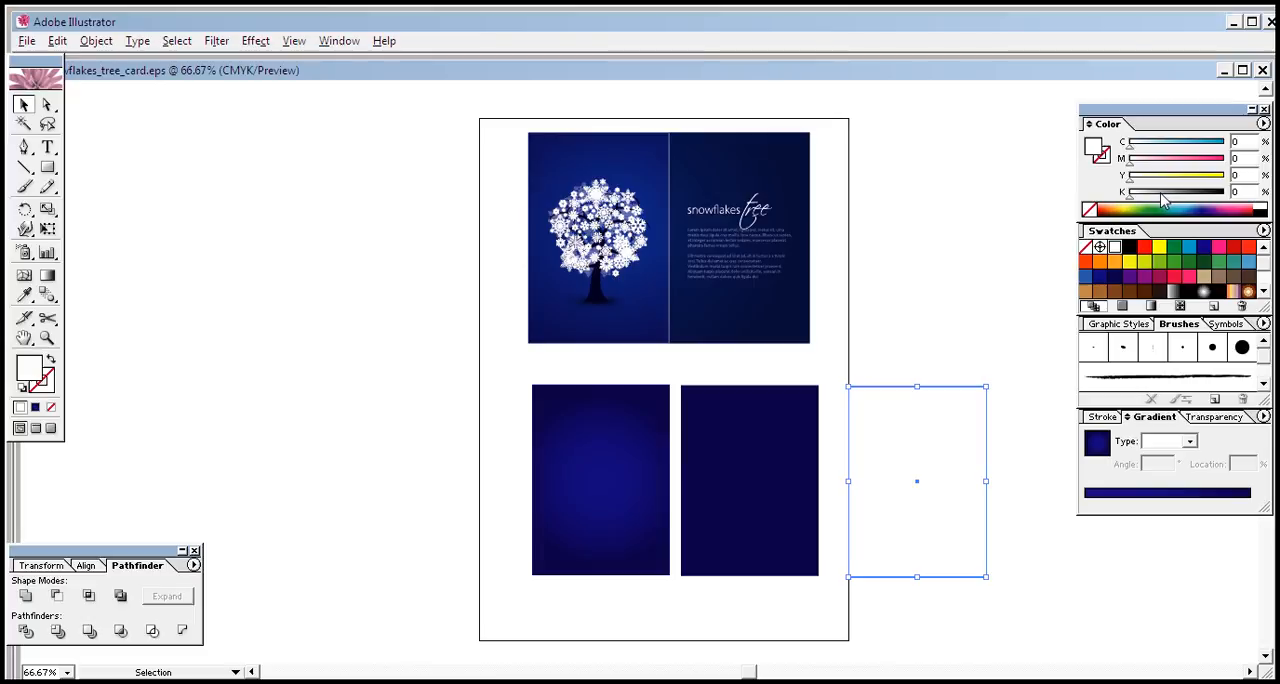
{"action": "left_click", "coordinate": [1160, 193]}
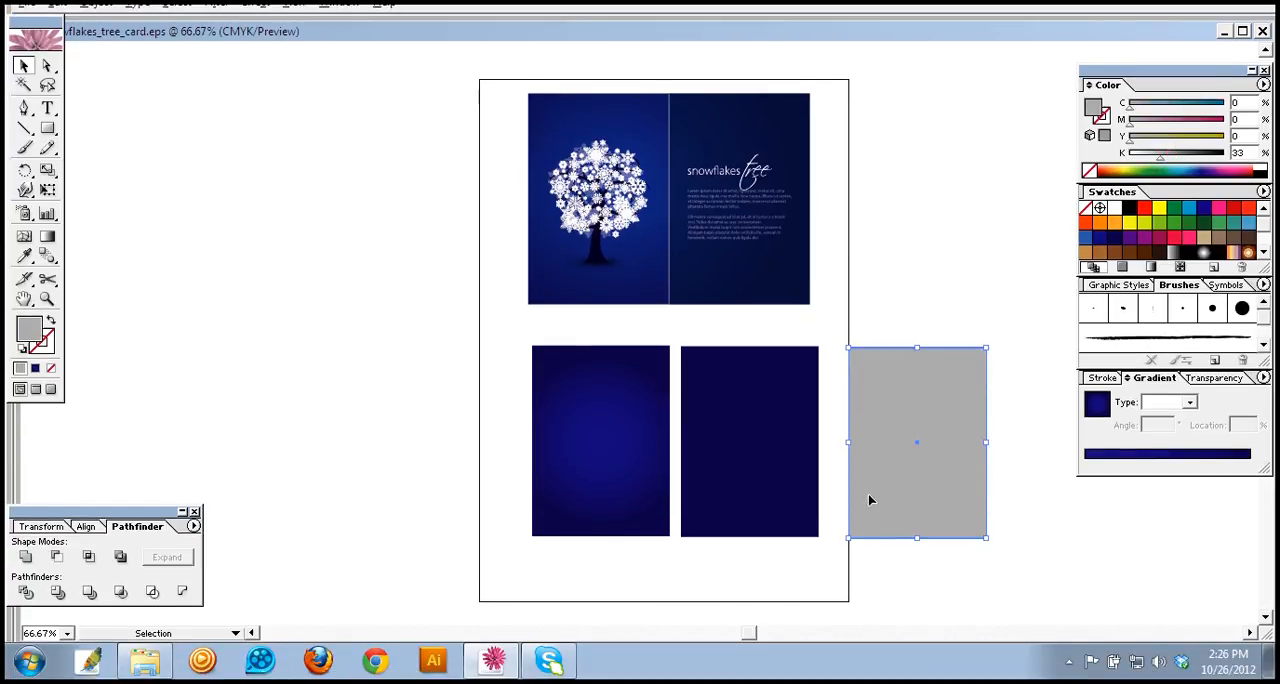
Step: Move the grey rectangle onto the dark blue panel and nudge it until it covers the panel exactly
{"action": "key", "text": "Left"}
{"action": "key", "text": "Left"}
{"action": "key", "text": "Left"}
{"action": "key", "text": "Left"}
{"action": "key", "text": "Left"}
{"action": "key", "text": "Left"}
{"action": "key", "text": "Left"}
{"action": "key", "text": "Left"}
{"action": "key", "text": "Left"}
{"action": "key", "text": "Left"}
{"action": "key", "text": "Left"}
{"action": "key", "text": "Left"}
{"action": "key", "text": "Left"}
{"action": "key", "text": "Left"}
{"action": "key", "text": "Left"}
{"action": "key", "text": "Left"}
{"action": "key", "text": "Left"}
{"action": "key", "text": "Left"}
{"action": "key", "text": "Left"}
{"action": "key", "text": "Left"}
{"action": "left_click_drag", "start_coordinate": [903, 505], "coordinate": [757, 508]}
{"action": "key", "text": "Left"}
{"action": "key", "text": "Left"}
{"action": "key", "text": "Left"}
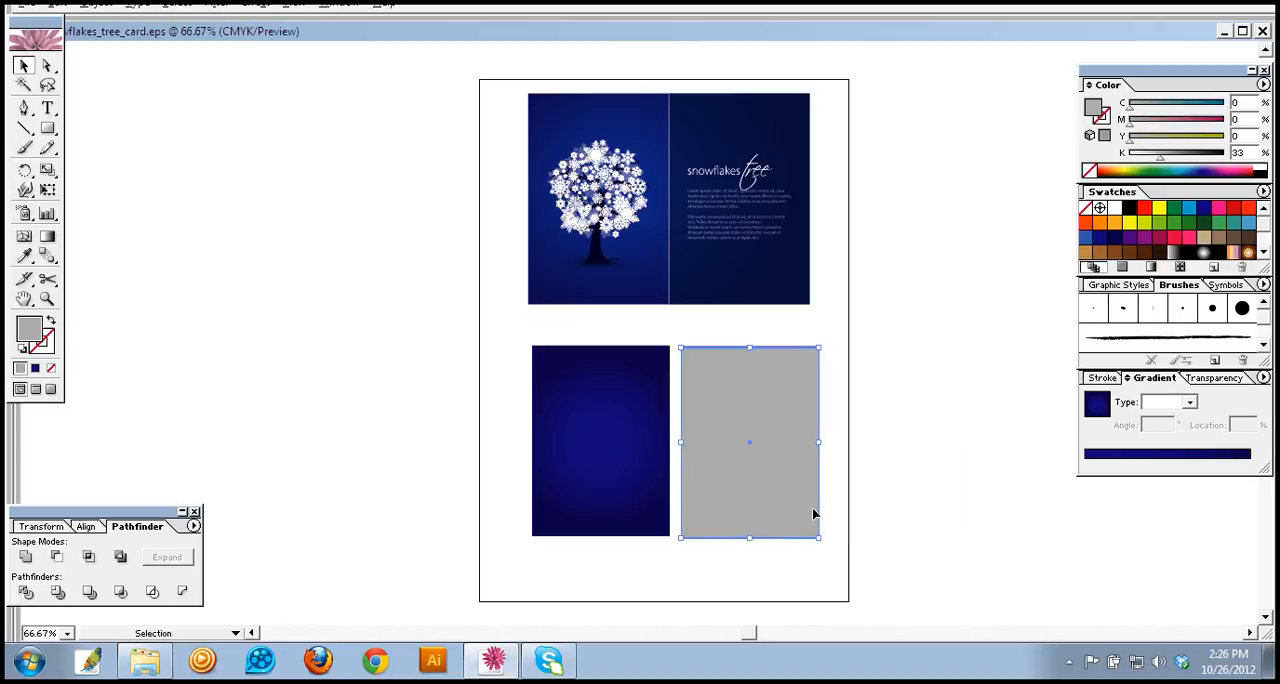
Step: Send the grey rectangle to the back, behind the dark blue panel, and deselect
{"action": "right_click", "coordinate": [817, 486]}
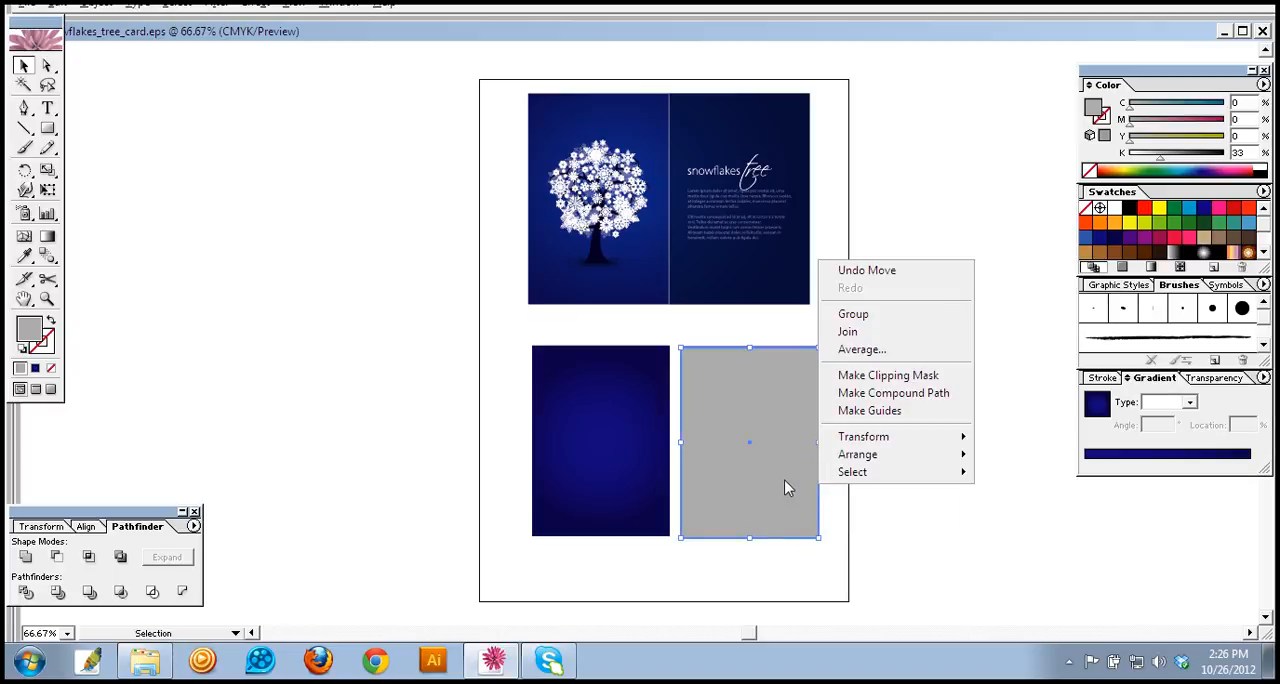
{"action": "mouse_move", "coordinate": [912, 456]}
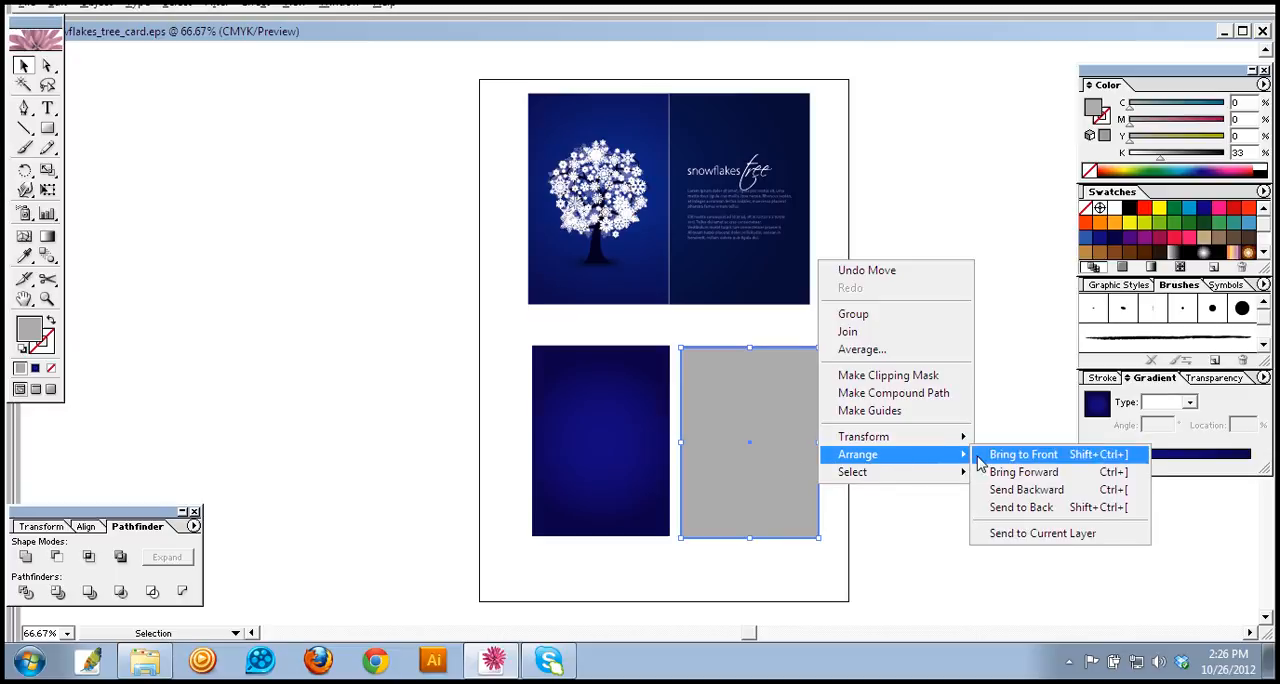
{"action": "left_click", "coordinate": [1017, 508]}
{"action": "left_click", "coordinate": [914, 486]}
{"action": "left_click", "coordinate": [760, 485]}
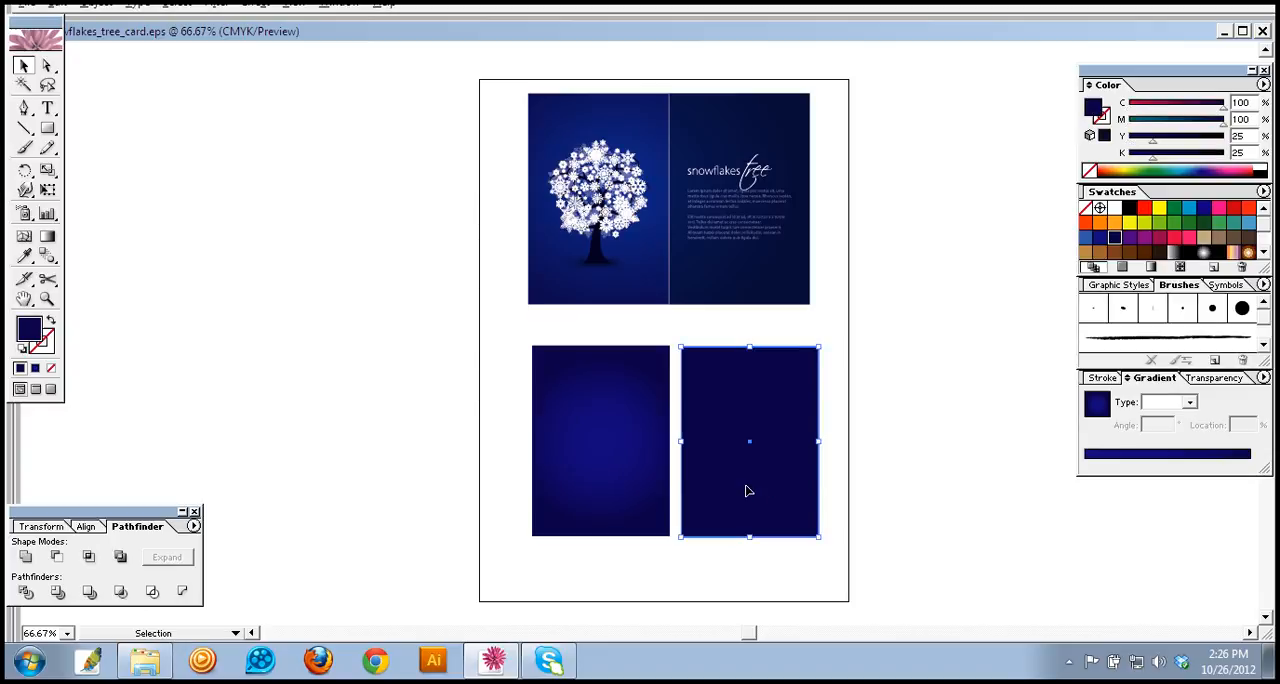
{"action": "left_click", "coordinate": [833, 407]}
Step: Try lowering the dark blue panel's opacity to about 71% and return it to 100%
{"action": "left_click", "coordinate": [783, 482]}
{"action": "left_click", "coordinate": [1212, 379]}
{"action": "left_click", "coordinate": [1248, 398]}
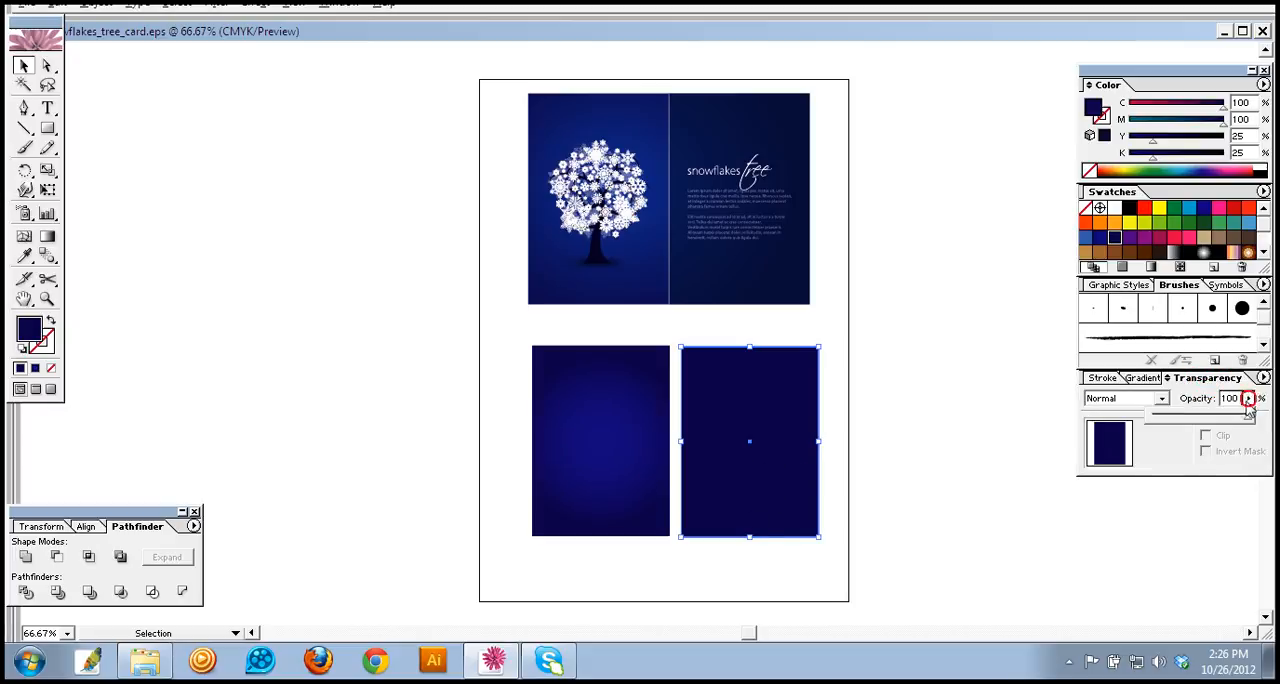
{"action": "left_click", "coordinate": [1230, 417]}
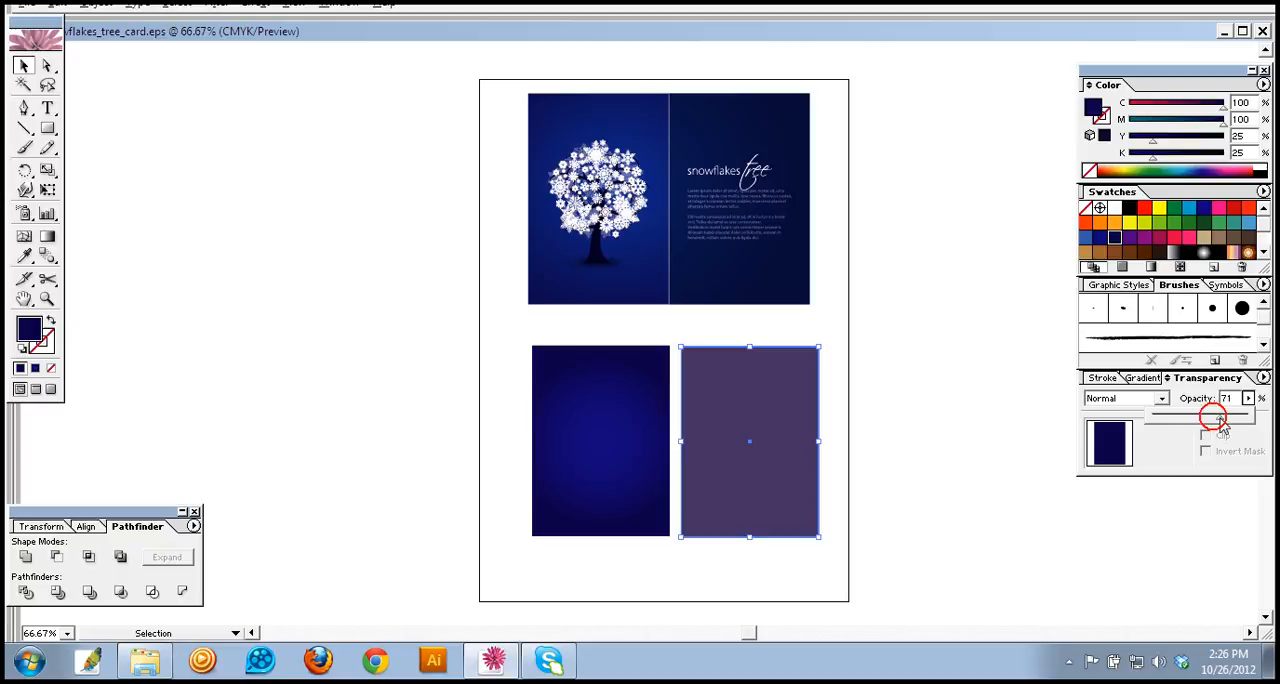
{"action": "left_click_drag", "start_coordinate": [1232, 424], "coordinate": [1242, 421]}
Step: Move the dark blue panel aside and darken the grey rectangle beneath it to 50% black
{"action": "left_click_drag", "start_coordinate": [812, 484], "coordinate": [927, 477]}
{"action": "left_click_drag", "start_coordinate": [759, 455], "coordinate": [755, 457]}
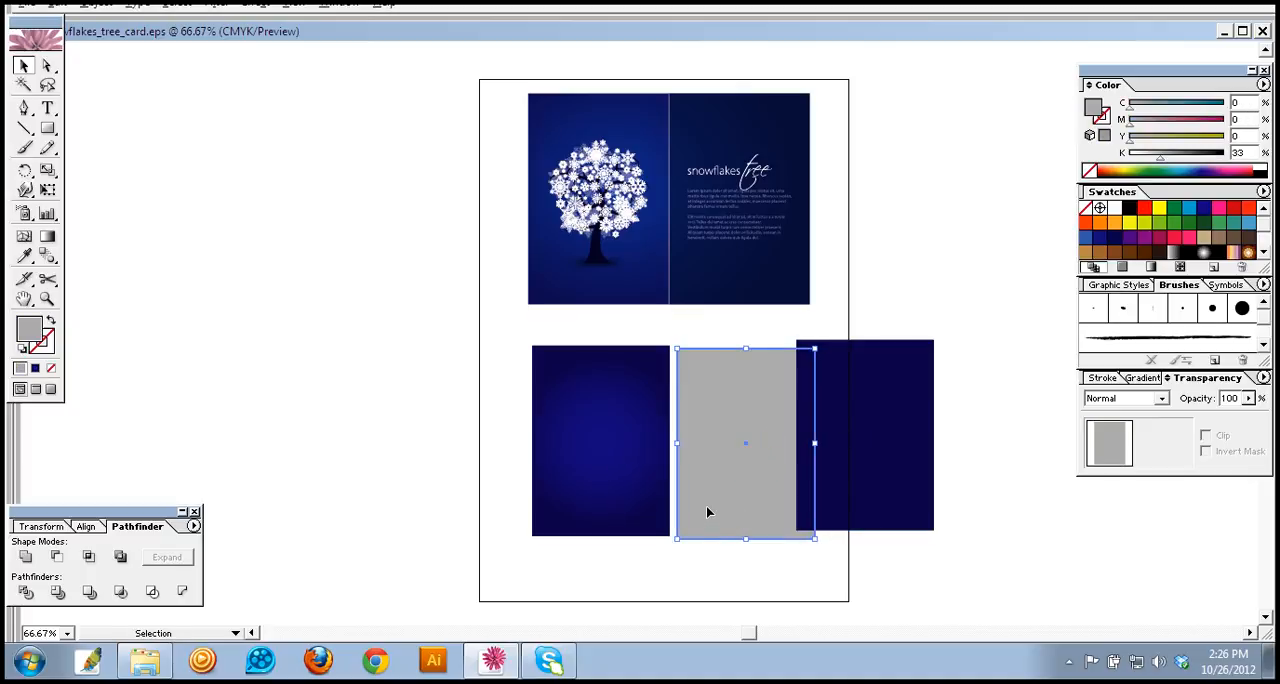
{"action": "left_click", "coordinate": [1258, 398]}
{"action": "mouse_move", "coordinate": [1244, 422]}
{"action": "left_mouse_down"}
{"action": "mouse_move", "coordinate": [1210, 424]}
{"action": "mouse_move", "coordinate": [1248, 421]}
{"action": "left_mouse_up"}
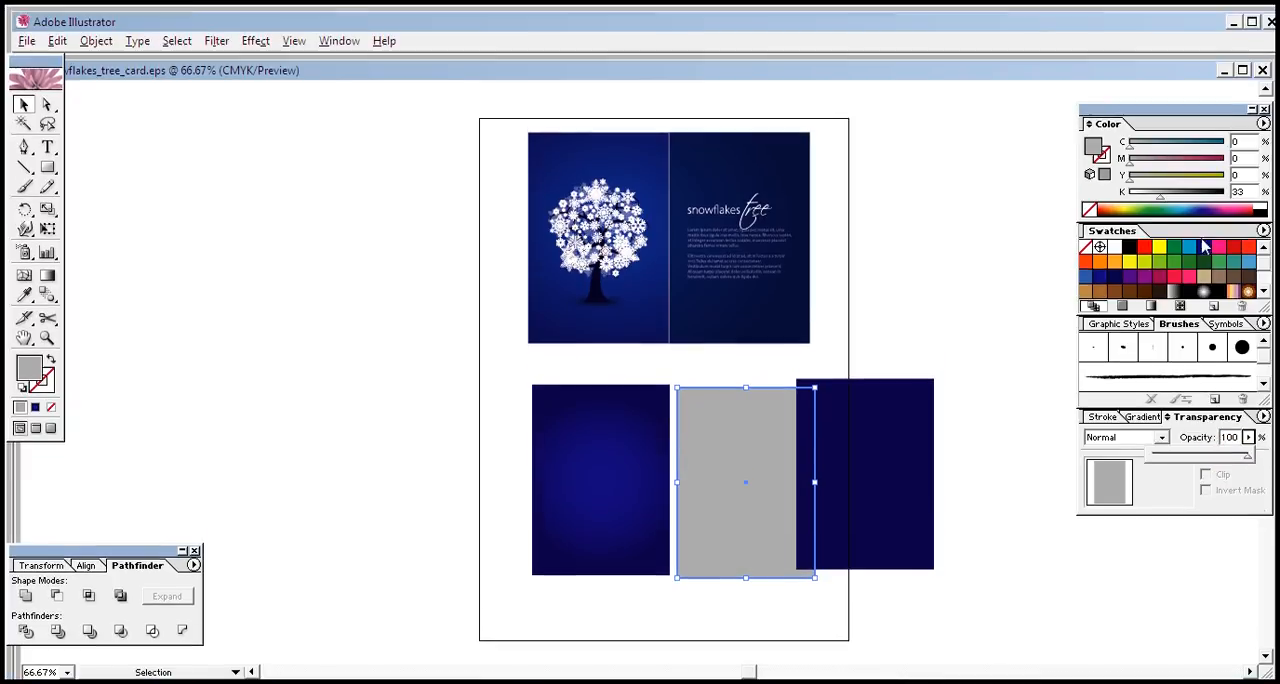
{"action": "left_click_drag", "start_coordinate": [1160, 197], "coordinate": [1172, 198]}
{"action": "left_click_drag", "start_coordinate": [1178, 200], "coordinate": [1178, 200]}
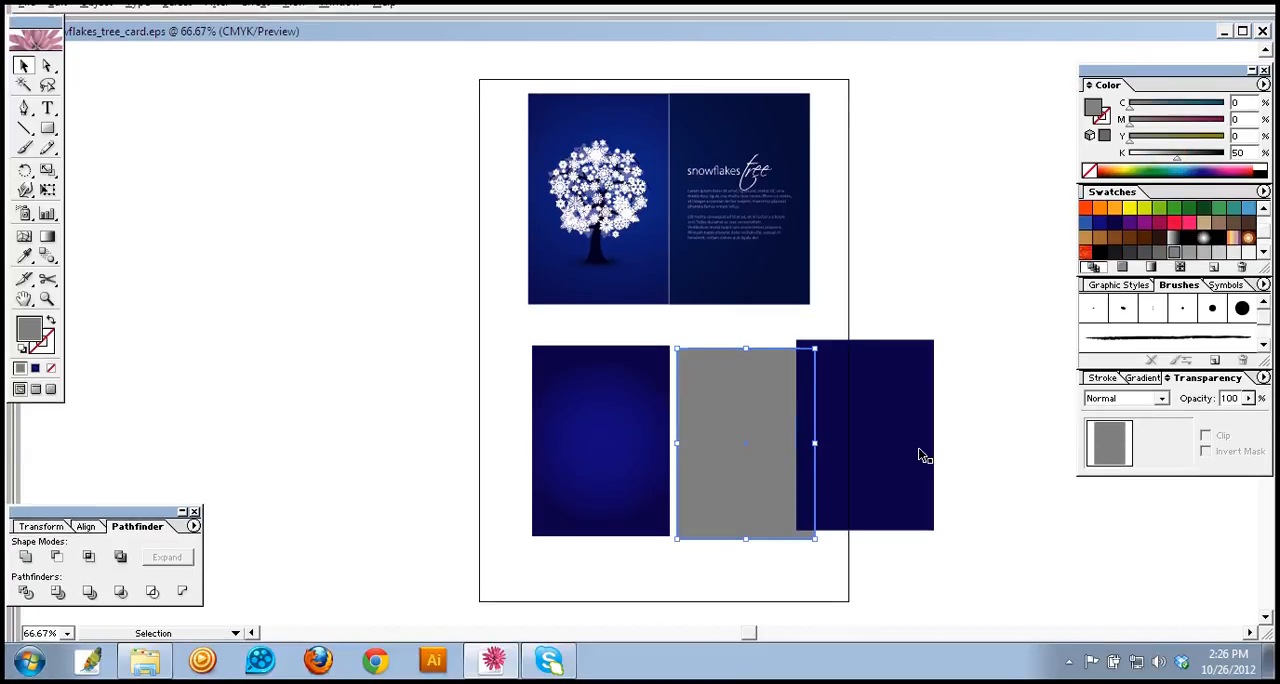
Step: Move the dark blue panel back over the grey rectangle and nudge it so their edges nearly coincide
{"action": "left_click_drag", "start_coordinate": [918, 455], "coordinate": [808, 456]}
{"action": "key", "text": "Left"}
{"action": "key", "text": "Left"}
{"action": "key", "text": "Left"}
{"action": "key", "text": "Left"}
{"action": "key", "text": "Up"}
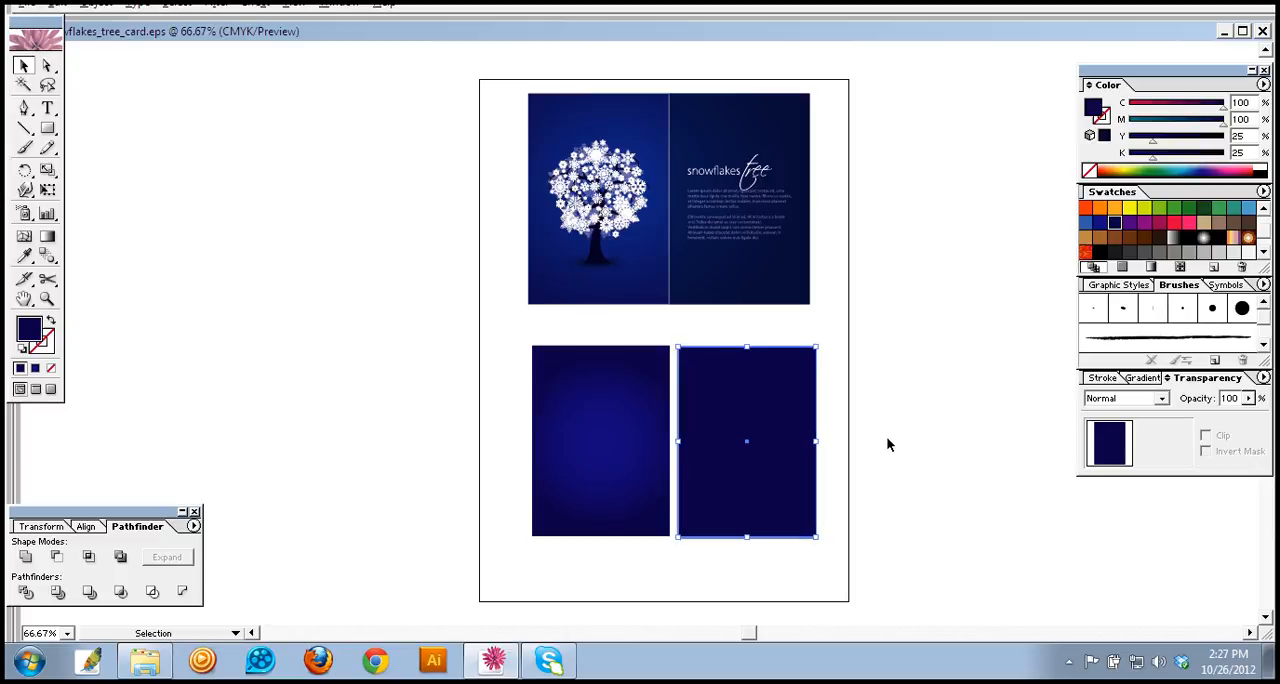
{"action": "left_click", "coordinate": [898, 443]}
{"action": "left_click", "coordinate": [751, 478]}
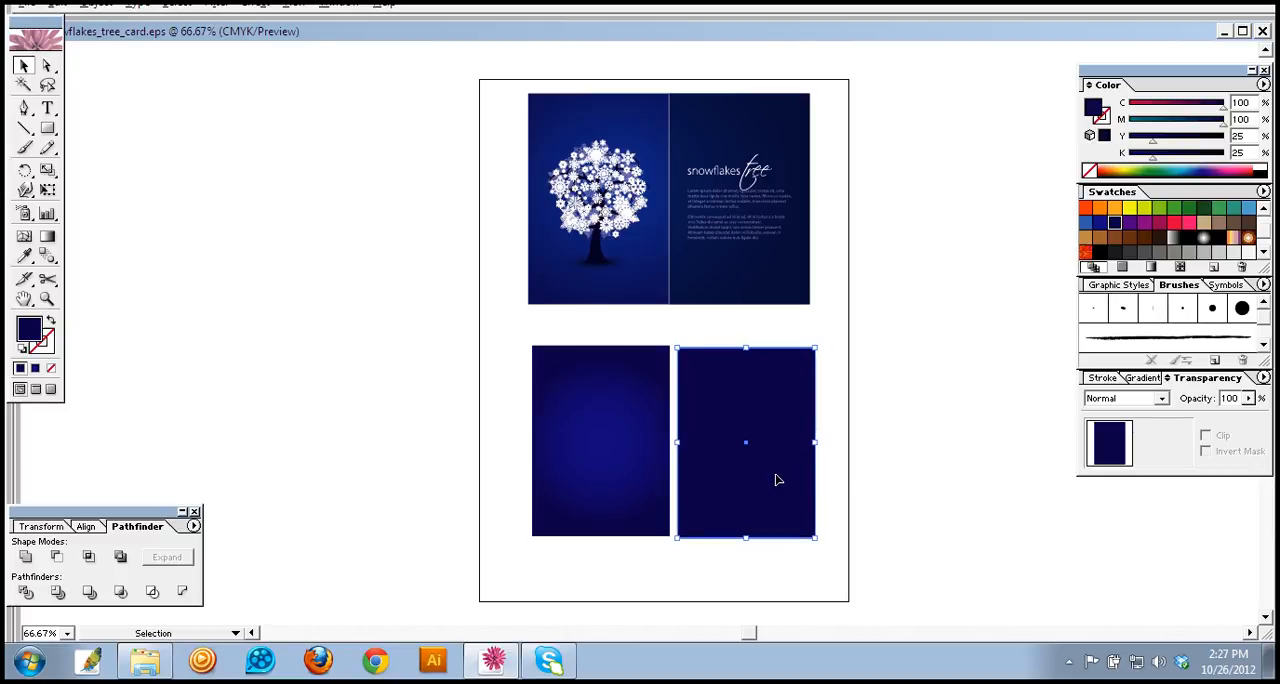
{"action": "left_click", "coordinate": [786, 556]}
{"action": "left_click", "coordinate": [781, 510]}
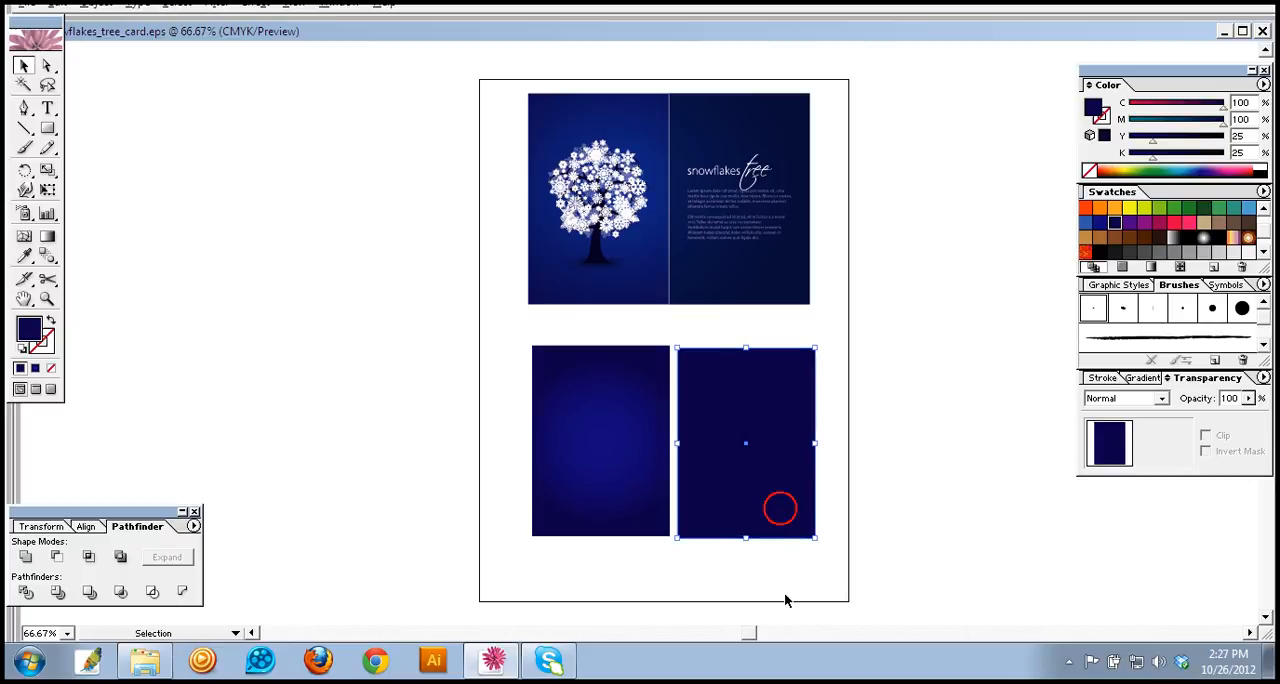
{"action": "left_click", "coordinate": [784, 596]}
Step: Group the dark blue panel with the grey rectangle behind it and deselect the group
{"action": "left_click_drag", "start_coordinate": [823, 336], "coordinate": [737, 497]}
{"action": "right_click", "coordinate": [763, 479]}
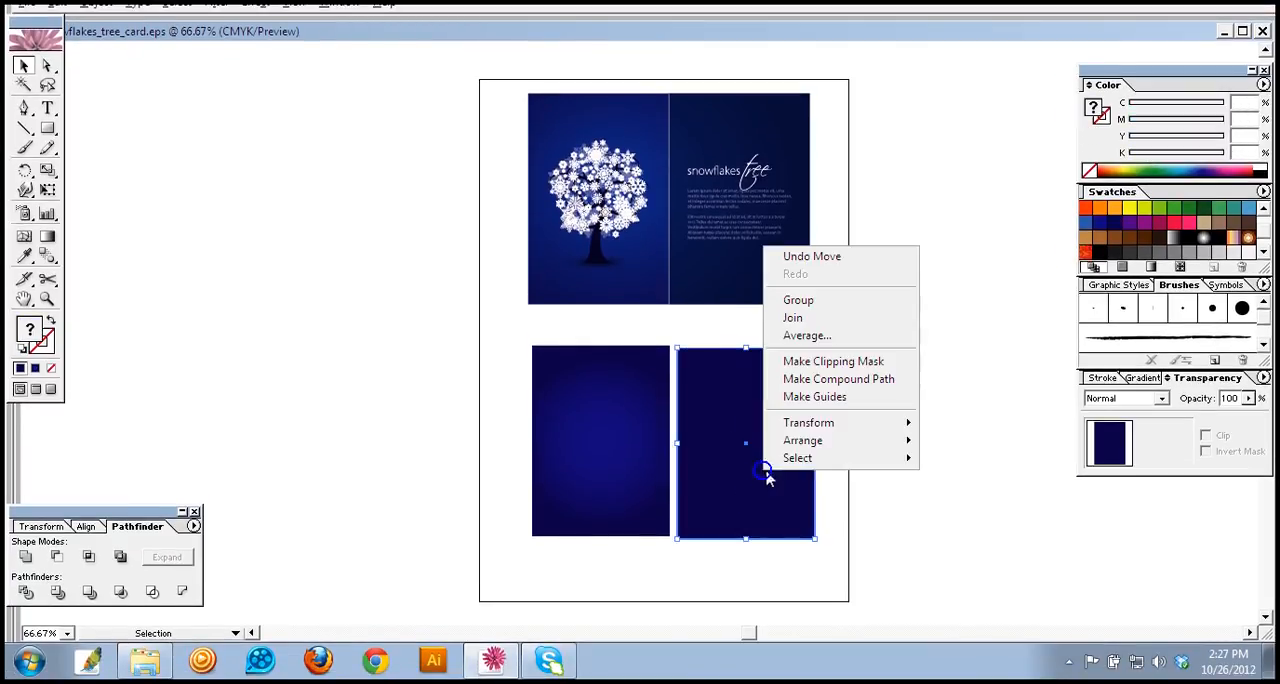
{"action": "left_click", "coordinate": [826, 300]}
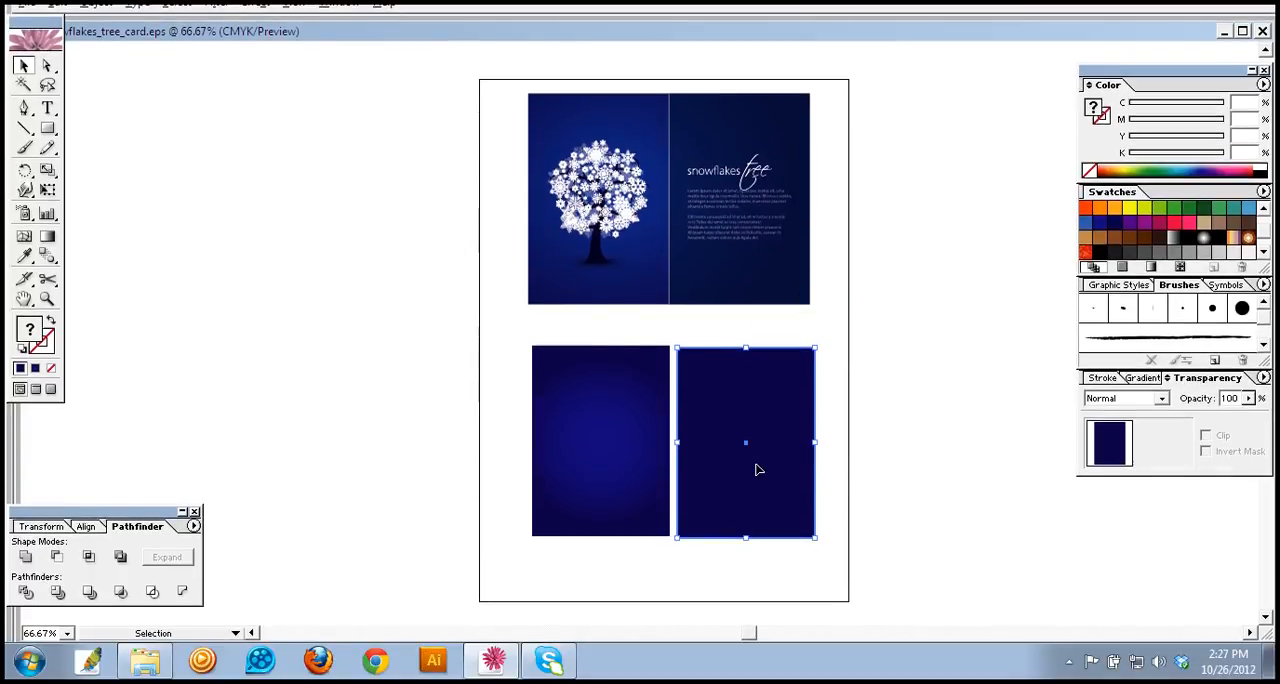
{"action": "left_click", "coordinate": [760, 586]}
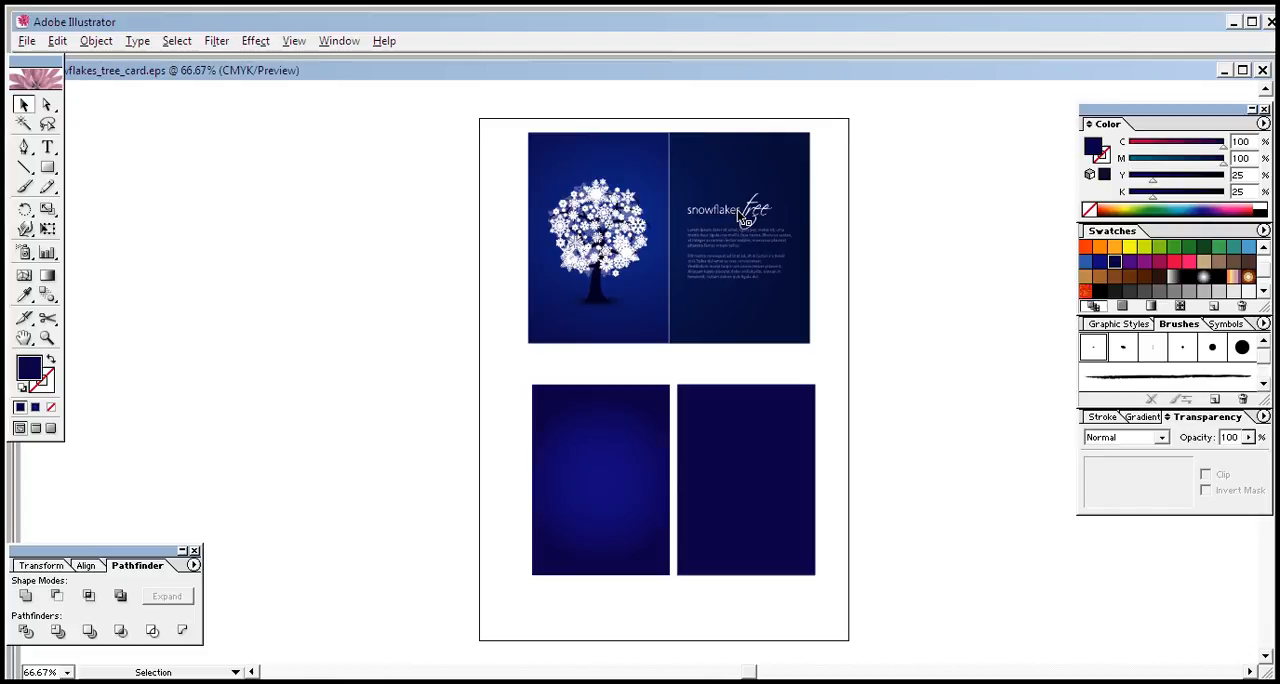
Step: Add the text "simple Brochures design tuiitorial" in the empty area beside the page
{"action": "left_click", "coordinate": [740, 216]}
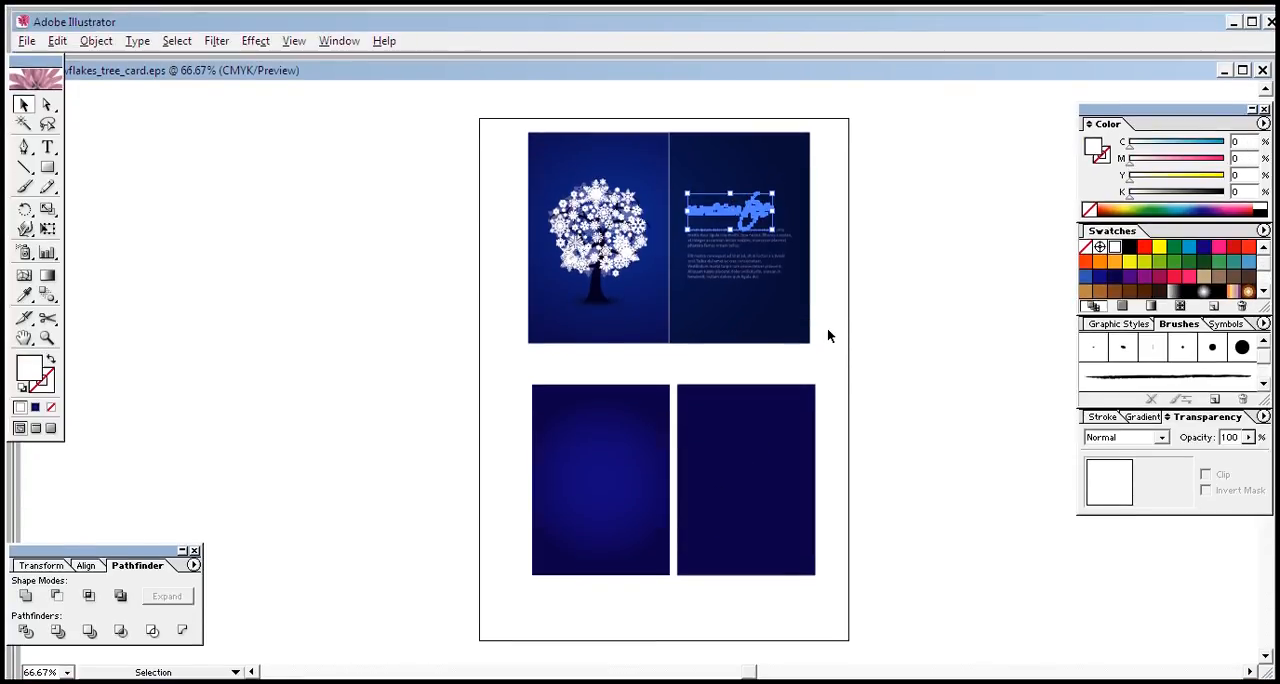
{"action": "left_click", "coordinate": [827, 329]}
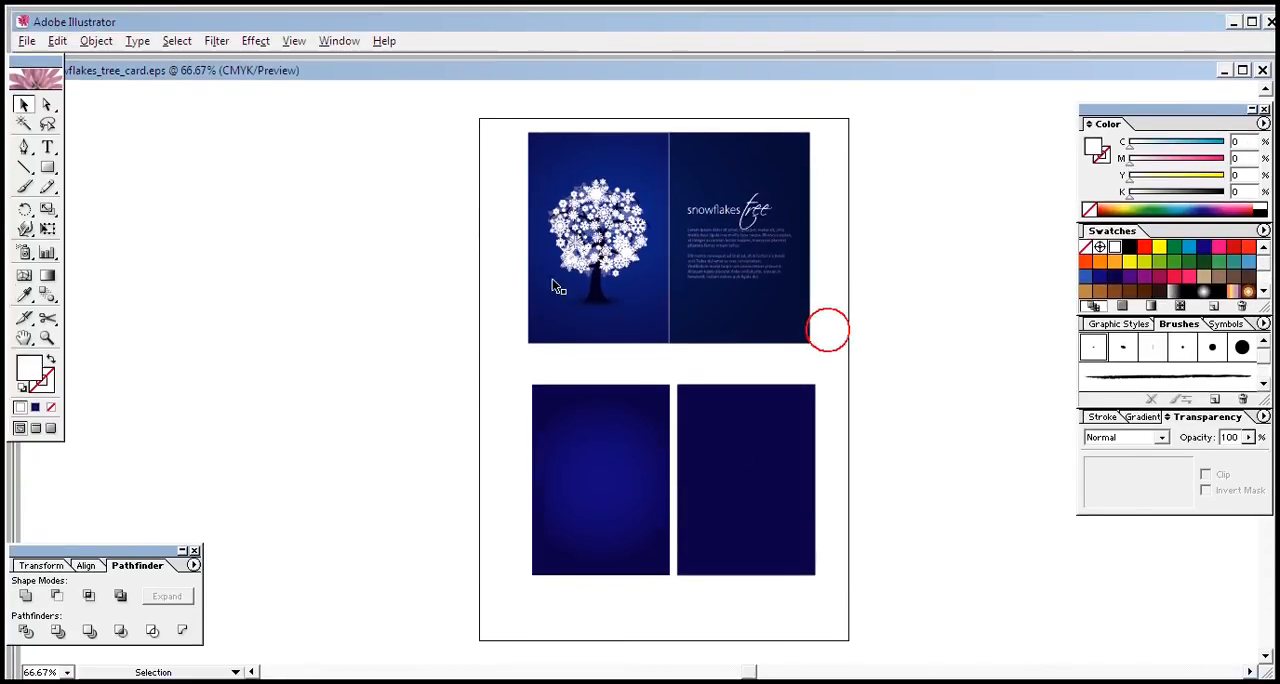
{"action": "left_click", "coordinate": [47, 147]}
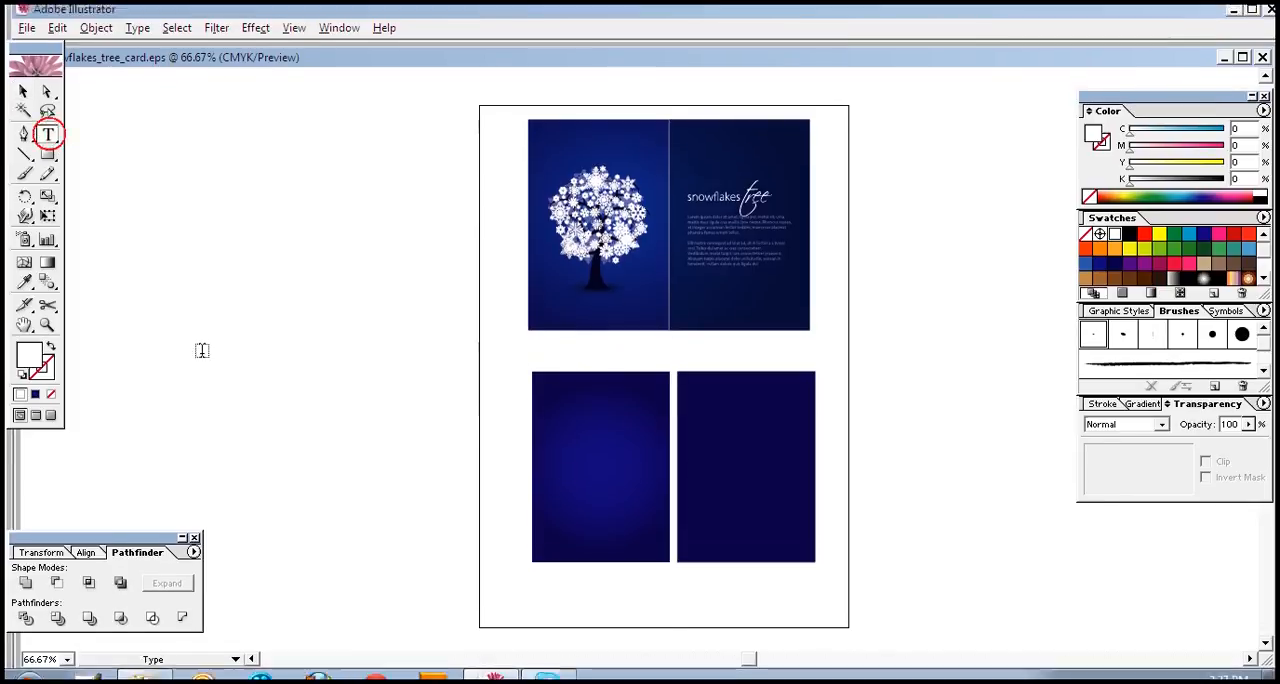
{"action": "left_click", "coordinate": [200, 362]}
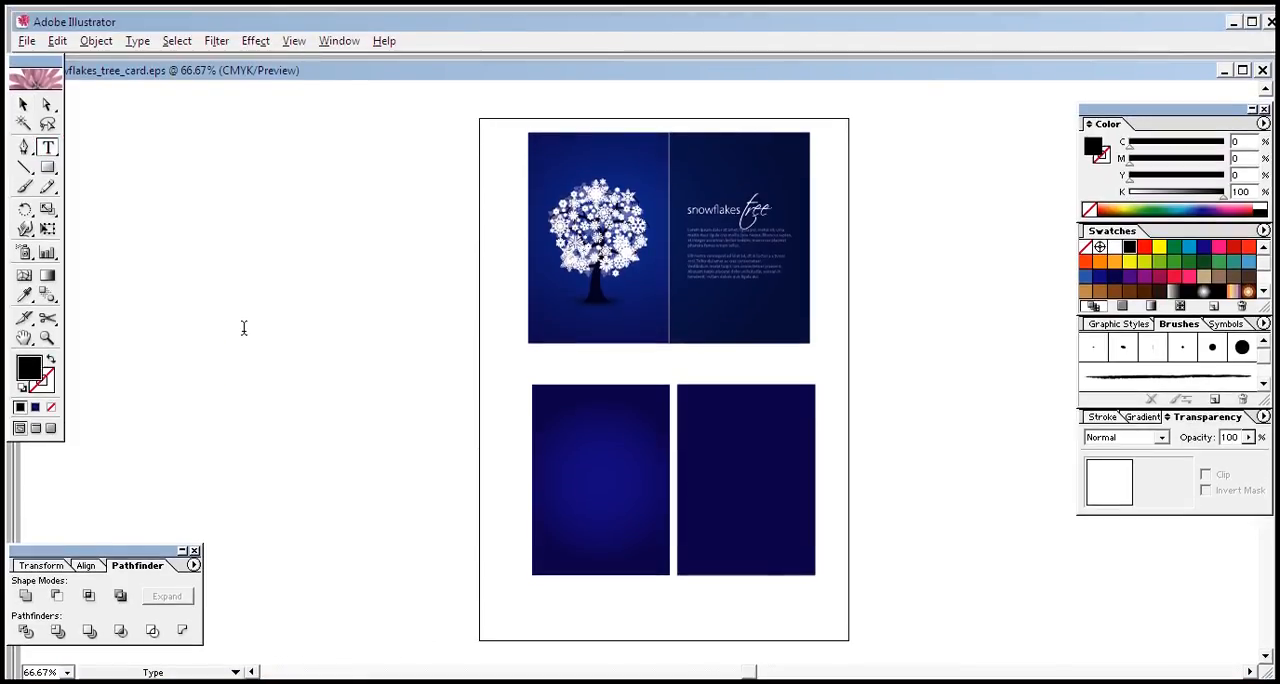
{"action": "key", "text": "BackSpace"}
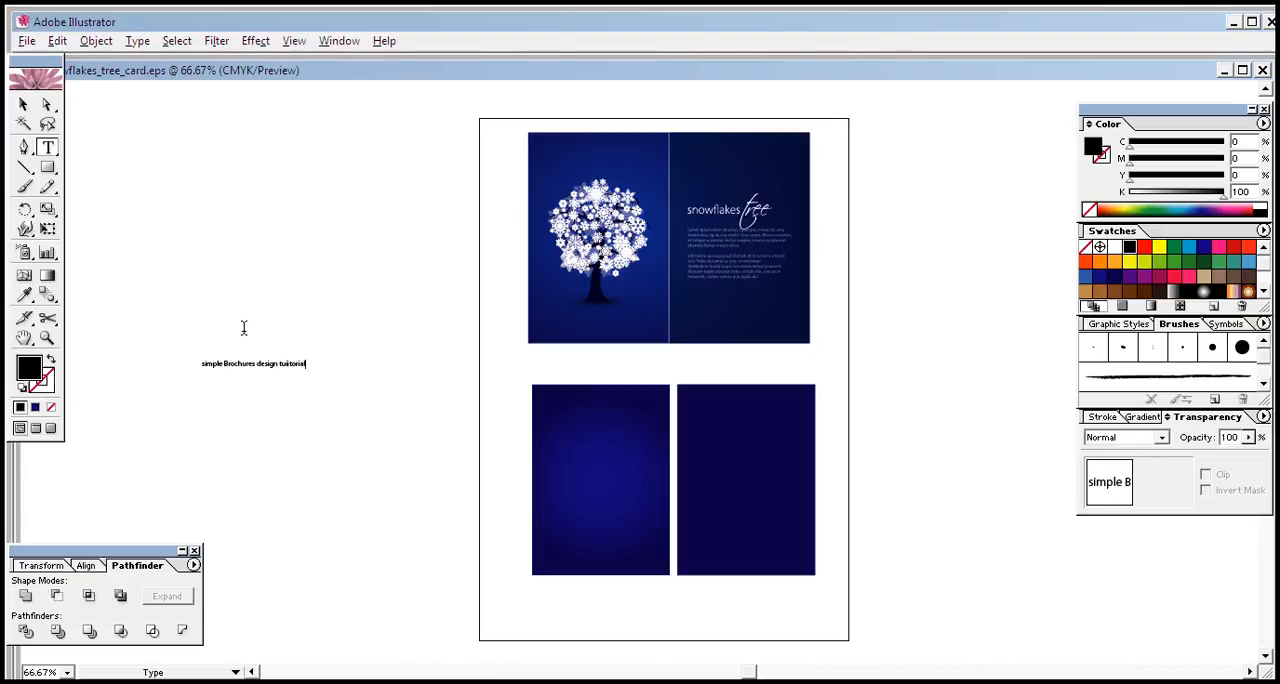
Step: Change the font of the whole "simple Brochures design tuiitorial" line to Aladdin Regular
{"action": "left_click_drag", "start_coordinate": [307, 364], "coordinate": [186, 366]}
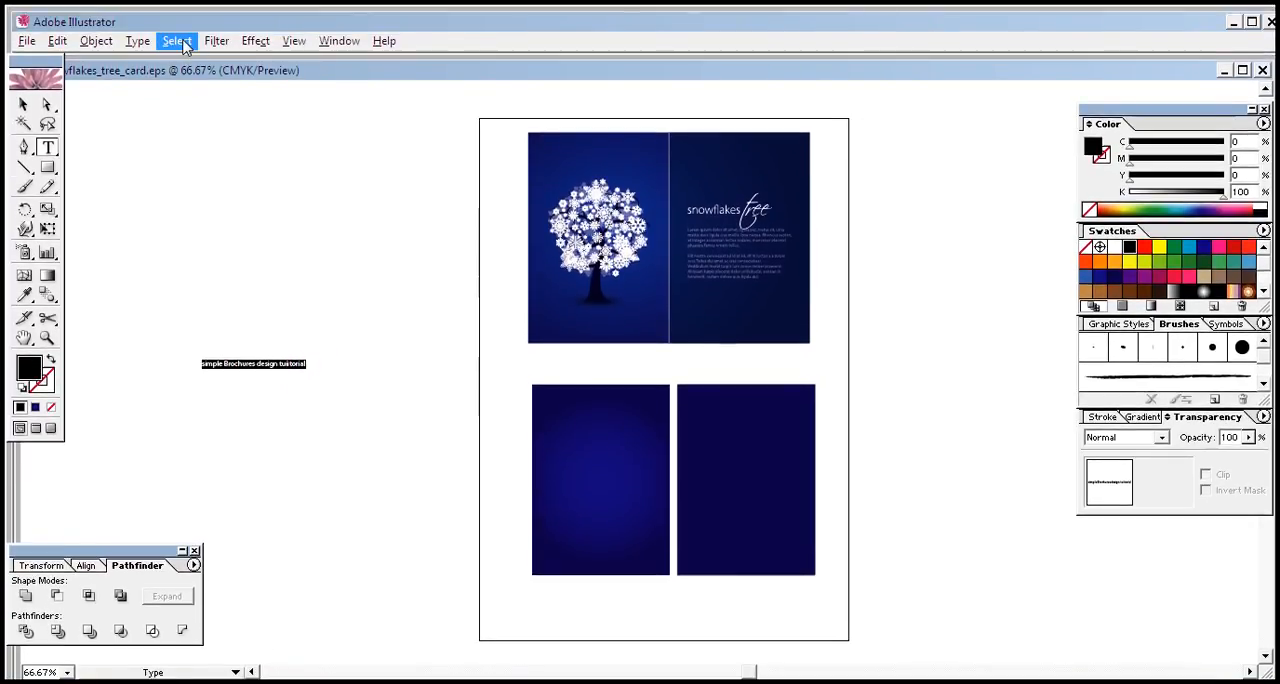
{"action": "left_click", "coordinate": [137, 41]}
{"action": "mouse_move", "coordinate": [148, 60]}
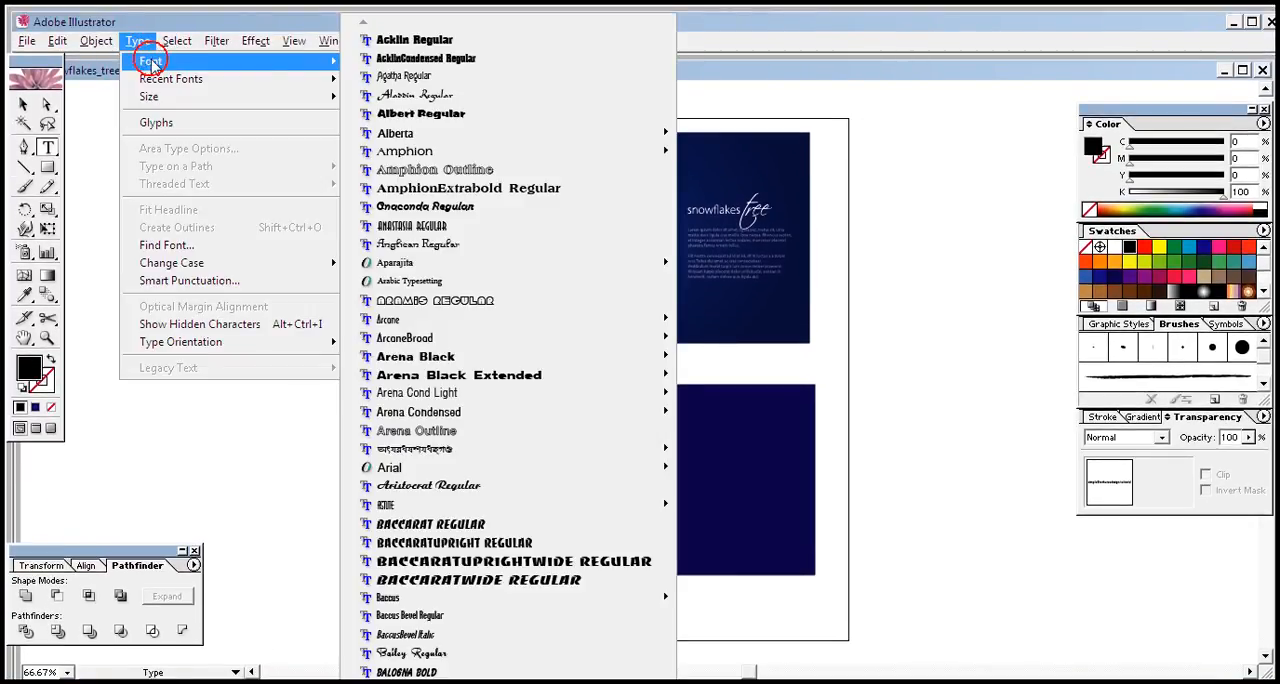
{"action": "left_click", "coordinate": [410, 94]}
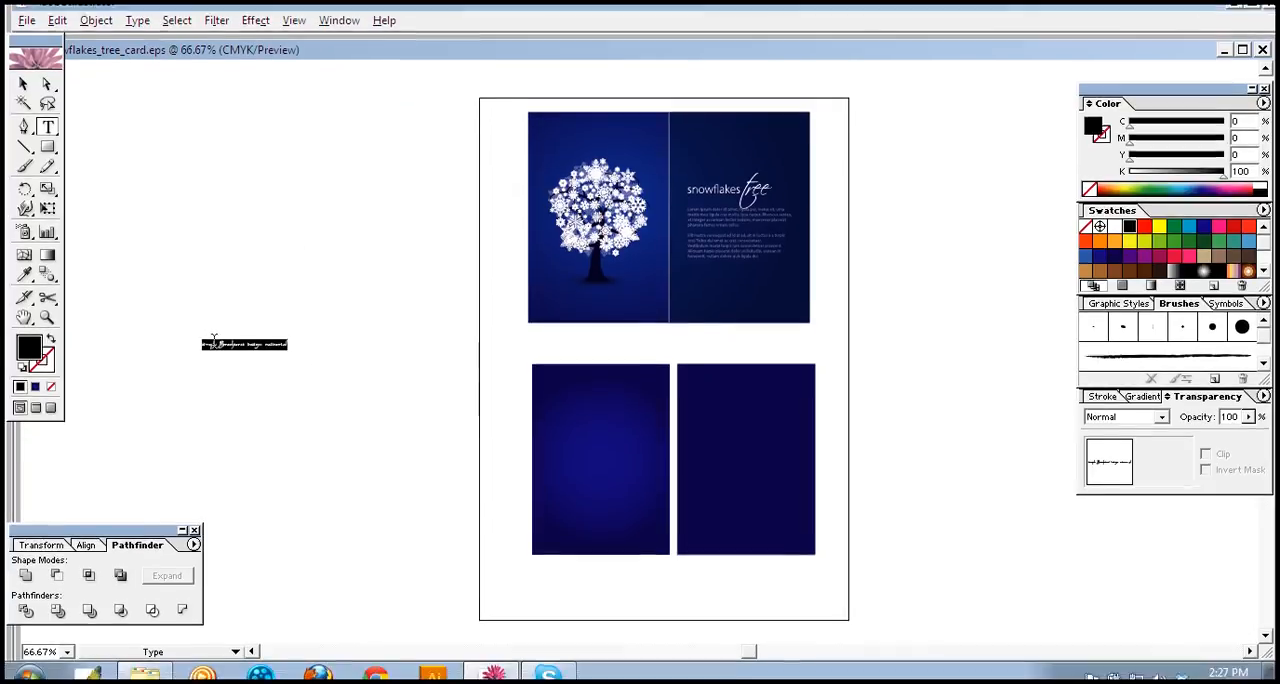
Step: Enlarge the "simple Brochures design tuiitorial" text to more than twice its width
{"action": "left_click", "coordinate": [23, 103]}
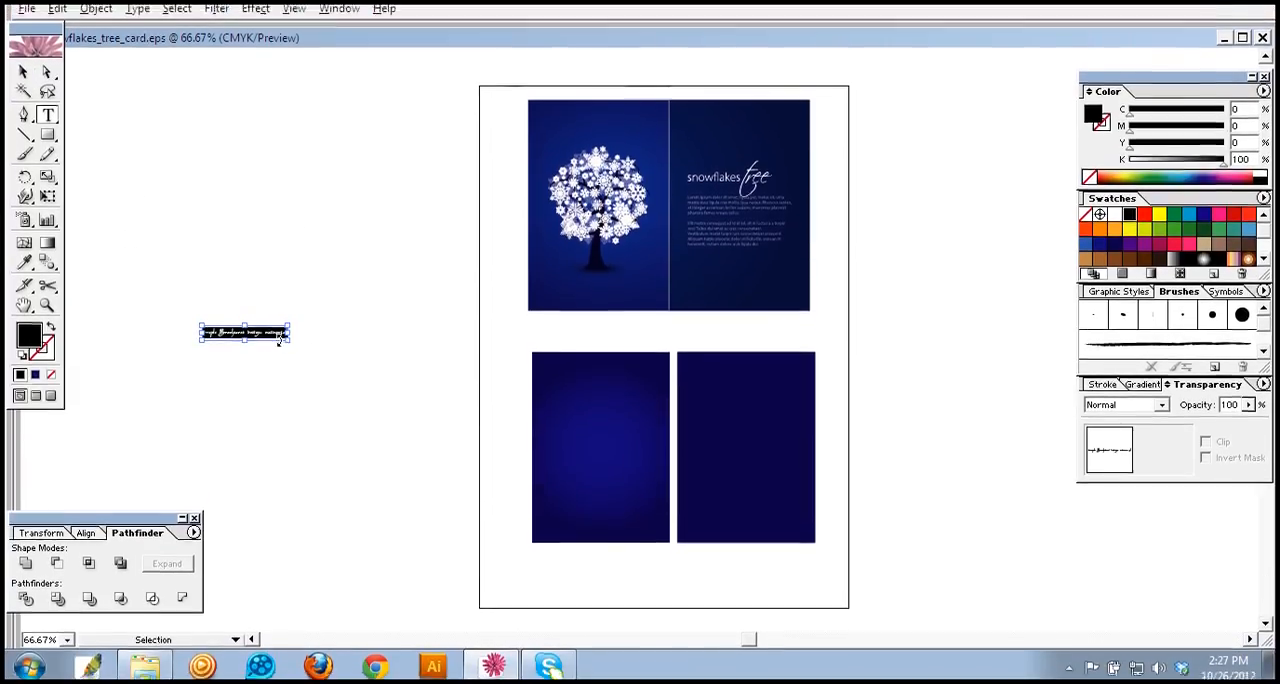
{"action": "left_click_drag", "start_coordinate": [288, 343], "coordinate": [395, 386]}
{"action": "key", "text": "t"}
{"action": "key", "text": "v"}
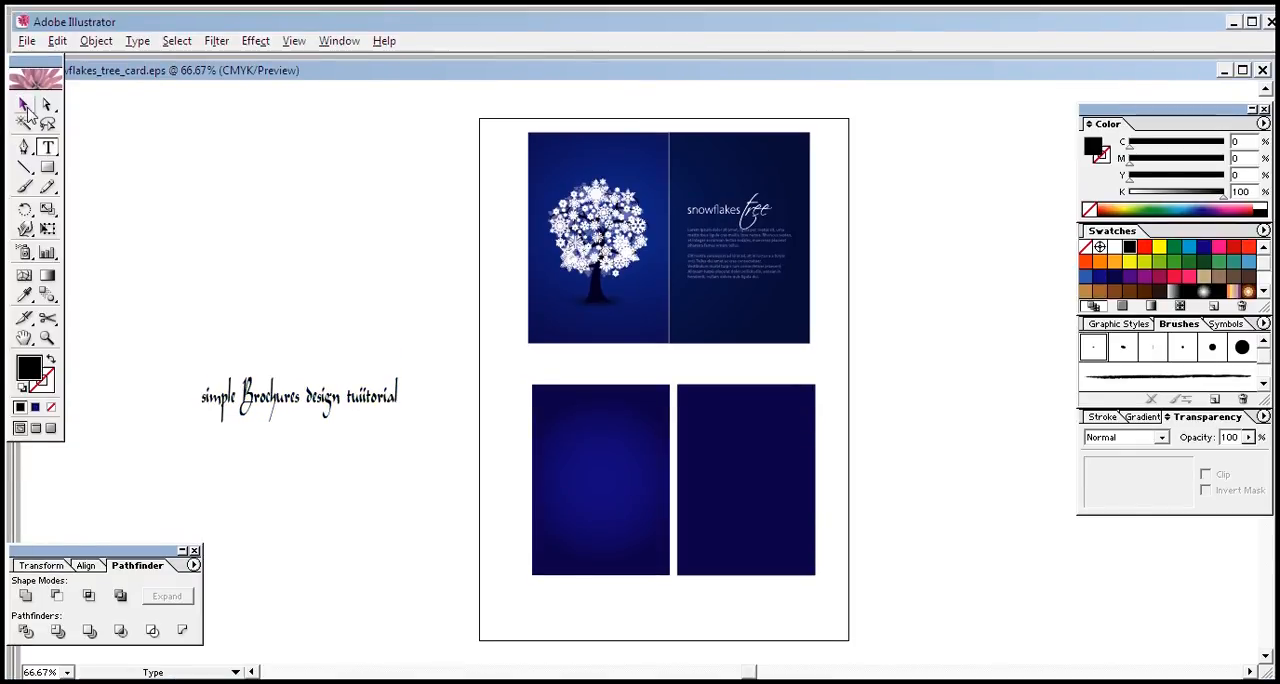
Step: Convert the title text to outlines, ungroup the letters and deselect them
{"action": "left_click", "coordinate": [323, 364]}
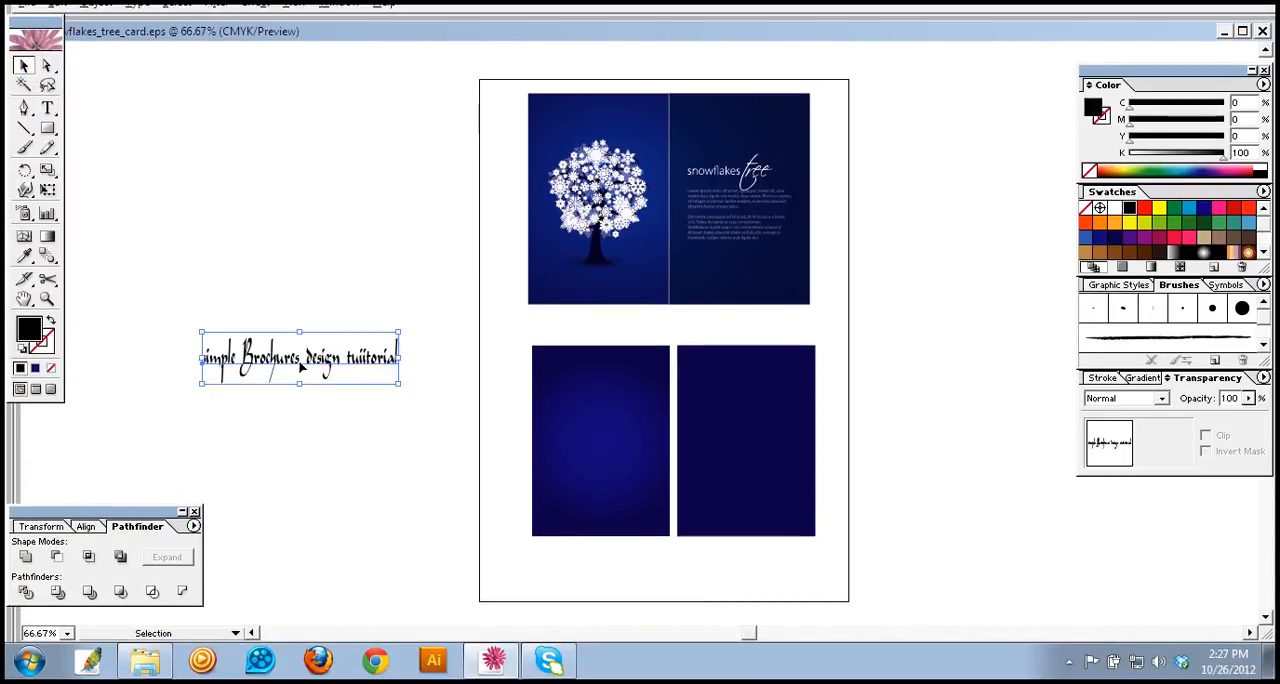
{"action": "right_click", "coordinate": [300, 367]}
{"action": "left_click", "coordinate": [364, 476]}
{"action": "left_click", "coordinate": [393, 447]}
{"action": "left_click", "coordinate": [364, 378]}
{"action": "right_click", "coordinate": [352, 358]}
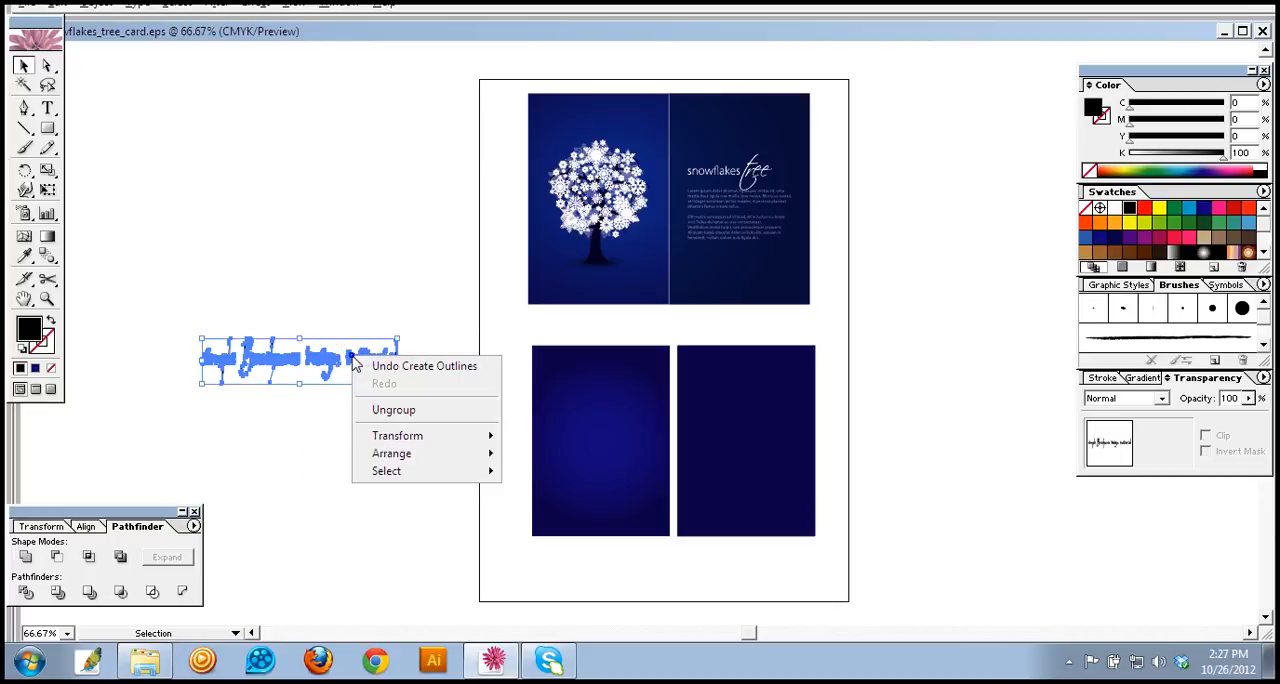
{"action": "left_click", "coordinate": [390, 410]}
{"action": "left_click", "coordinate": [351, 475]}
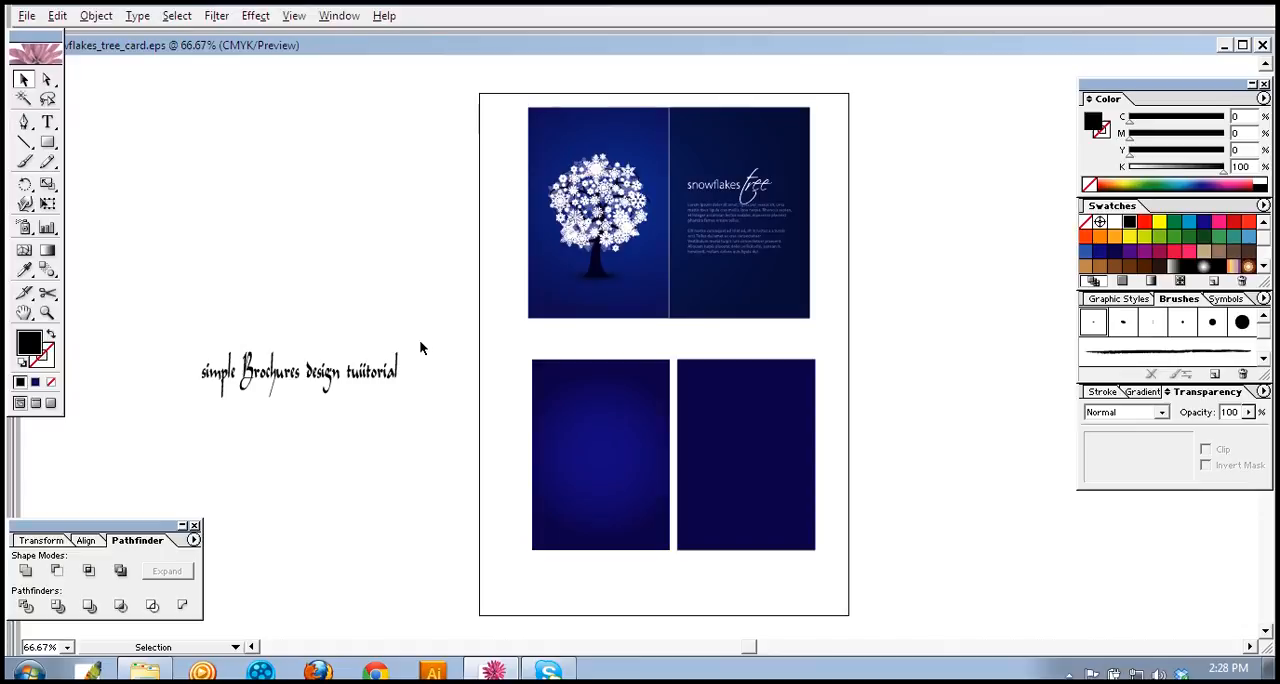
Step: Stack the words "design" and "tuiitorial" on separate lines beneath "simple Brochures"
{"action": "left_click_drag", "start_coordinate": [437, 344], "coordinate": [252, 456]}
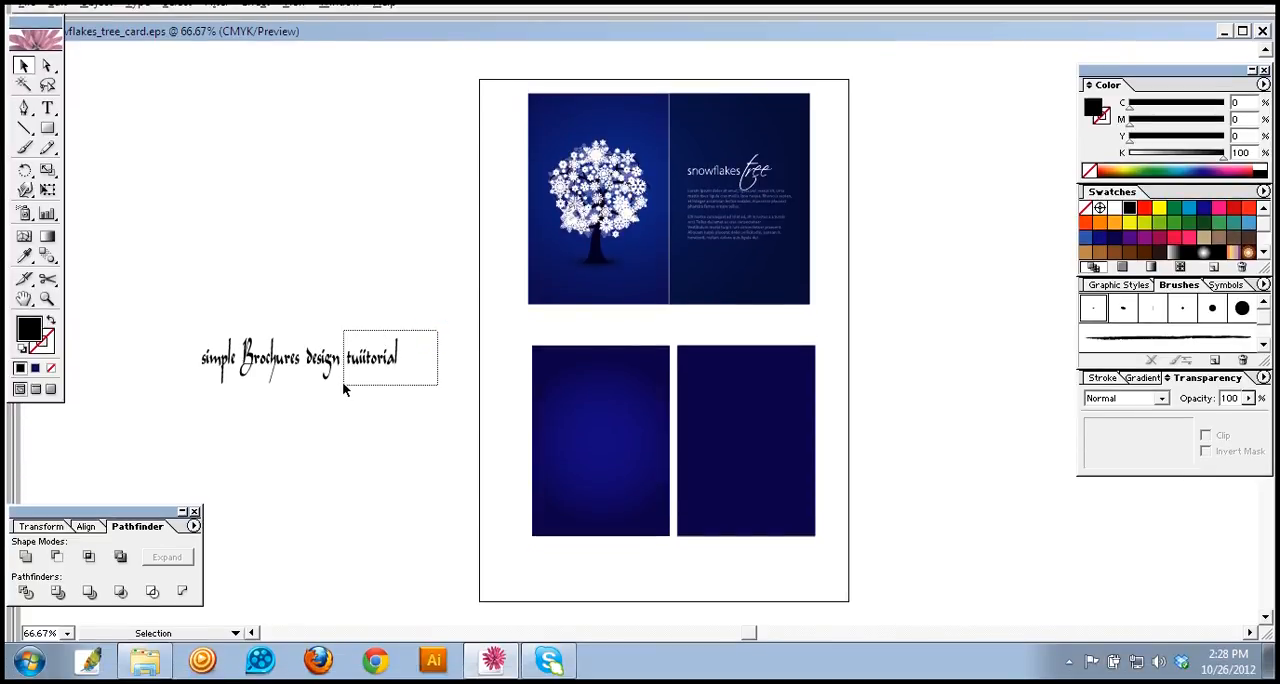
{"action": "left_click_drag", "start_coordinate": [368, 320], "coordinate": [260, 413]}
{"action": "left_click", "coordinate": [314, 434]}
{"action": "left_click", "coordinate": [268, 455]}
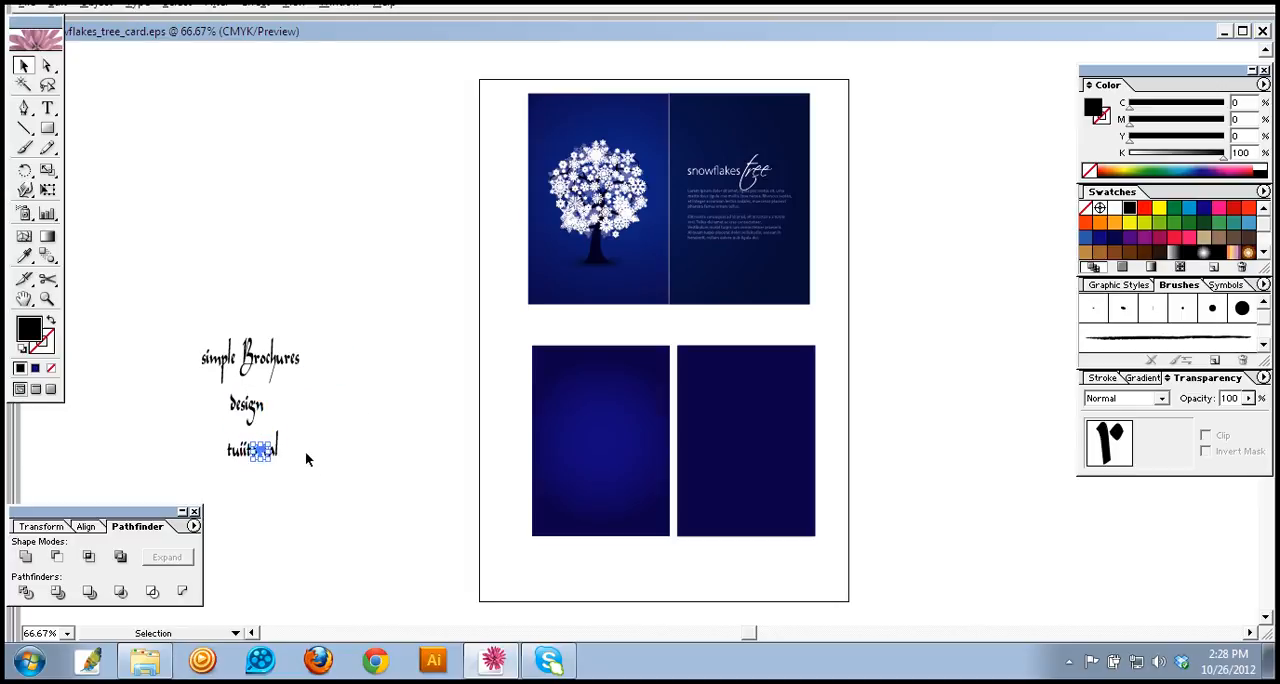
Step: Nudge the word "tuiitorial" slightly to the left beneath "design" and deselect it
{"action": "left_click", "coordinate": [305, 451]}
{"action": "left_click_drag", "start_coordinate": [298, 430], "coordinate": [236, 458]}
{"action": "key", "text": "ctrl+z"}
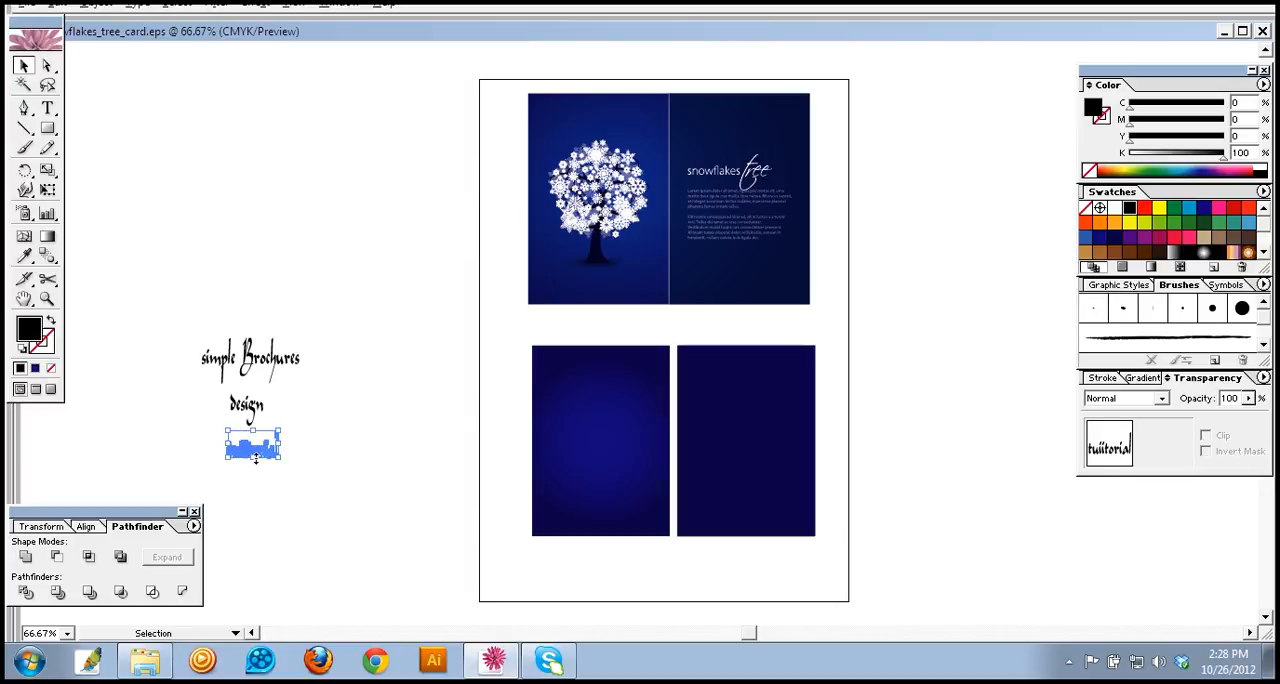
{"action": "key", "text": "Left"}
{"action": "key", "text": "Left"}
{"action": "left_click", "coordinate": [285, 440]}
Step: Group the letters of "design" and the letters of "simple Brochures" as separate lines and deselect them
{"action": "mouse_move", "coordinate": [285, 389]}
{"action": "left_mouse_down"}
{"action": "mouse_move", "coordinate": [222, 429]}
{"action": "mouse_move", "coordinate": [209, 419]}
{"action": "left_mouse_up"}
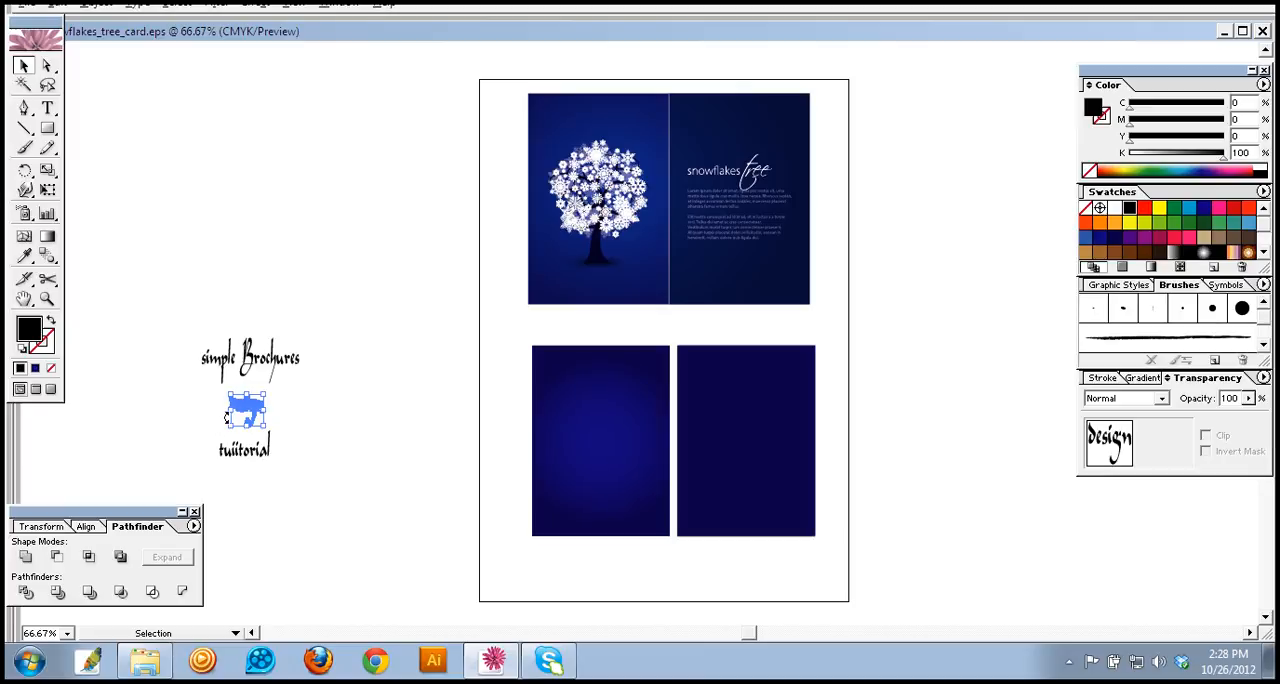
{"action": "left_click", "coordinate": [297, 406]}
{"action": "left_click_drag", "start_coordinate": [331, 331], "coordinate": [185, 381]}
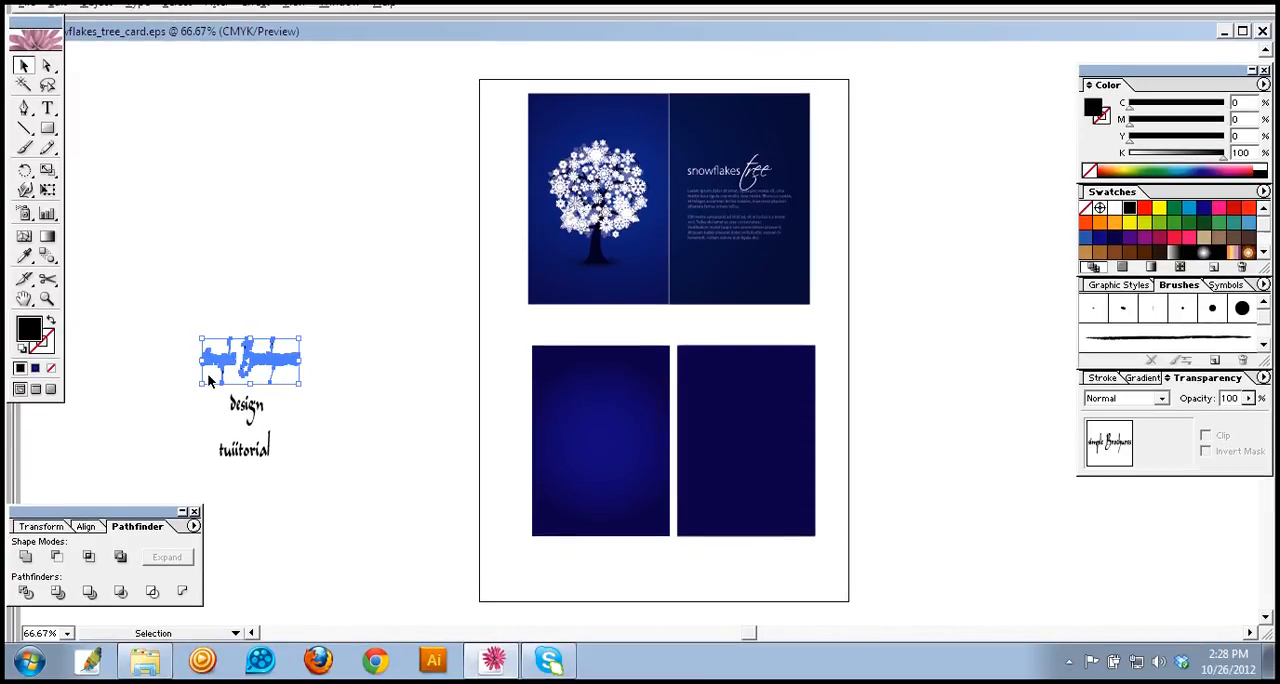
{"action": "left_click", "coordinate": [326, 446]}
Step: Move the three-line title onto the solid right panel and reshape it wider and shorter to nearly span the panel
{"action": "left_click_drag", "start_coordinate": [180, 340], "coordinate": [268, 488]}
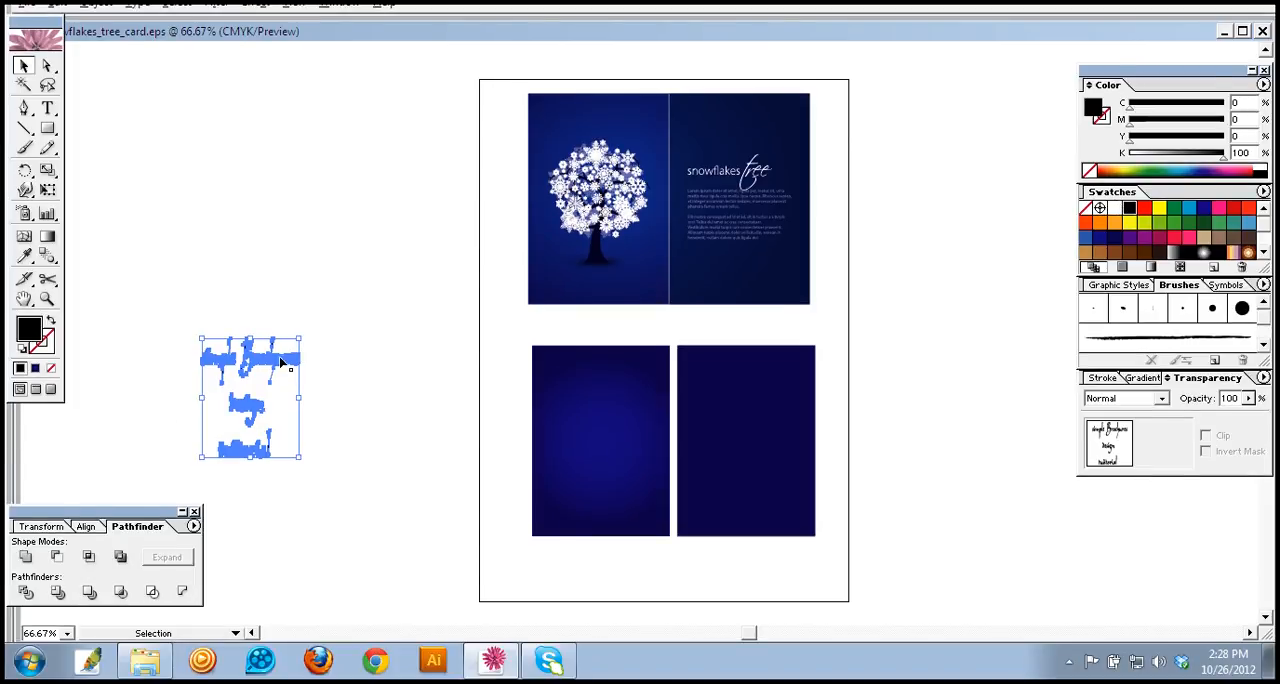
{"action": "left_click_drag", "start_coordinate": [285, 365], "coordinate": [766, 370]}
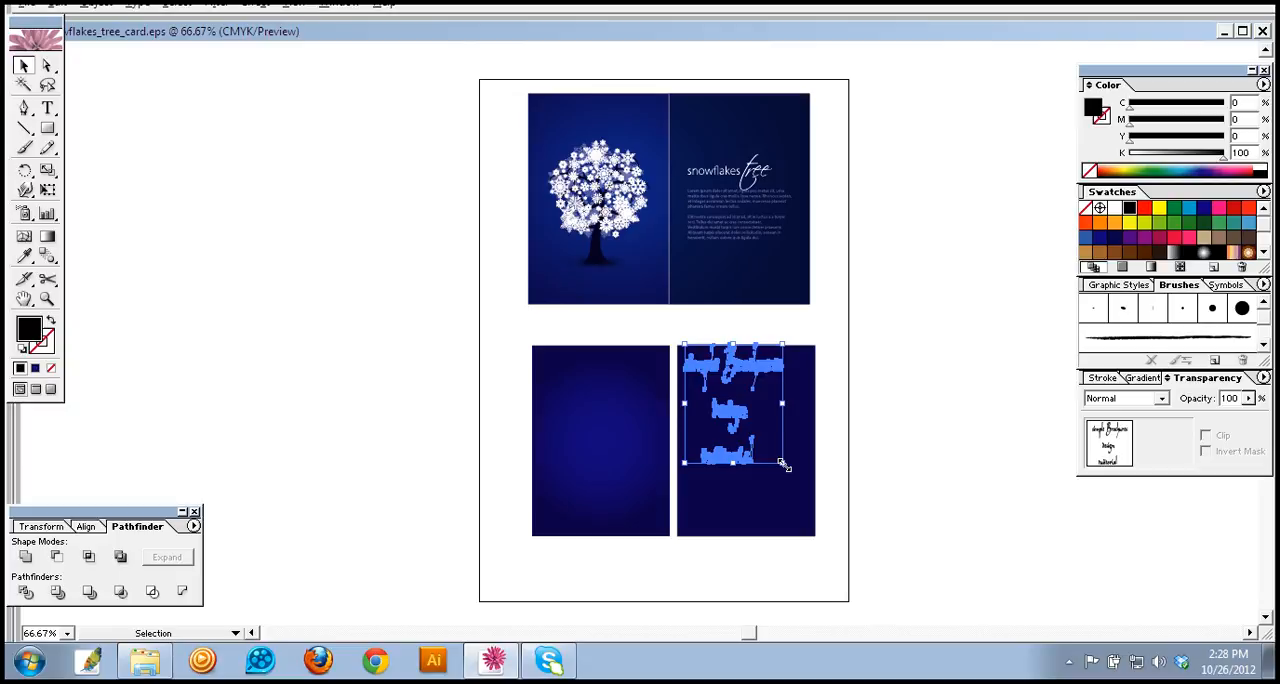
{"action": "left_click_drag", "start_coordinate": [783, 464], "coordinate": [808, 416]}
Step: Fill the three-line title with white and deselect it
{"action": "left_click", "coordinate": [1113, 249]}
{"action": "left_click", "coordinate": [938, 458]}
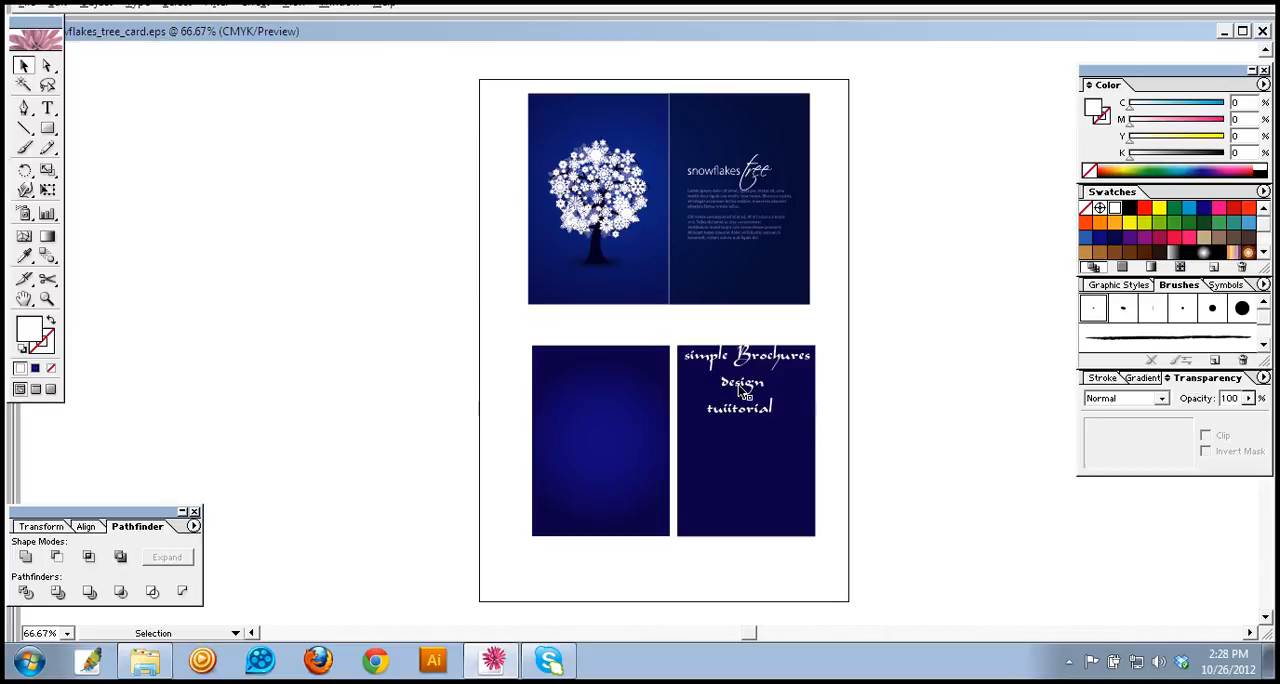
{"action": "left_click", "coordinate": [738, 384]}
{"action": "left_click", "coordinate": [762, 360]}
{"action": "left_click", "coordinate": [874, 366]}
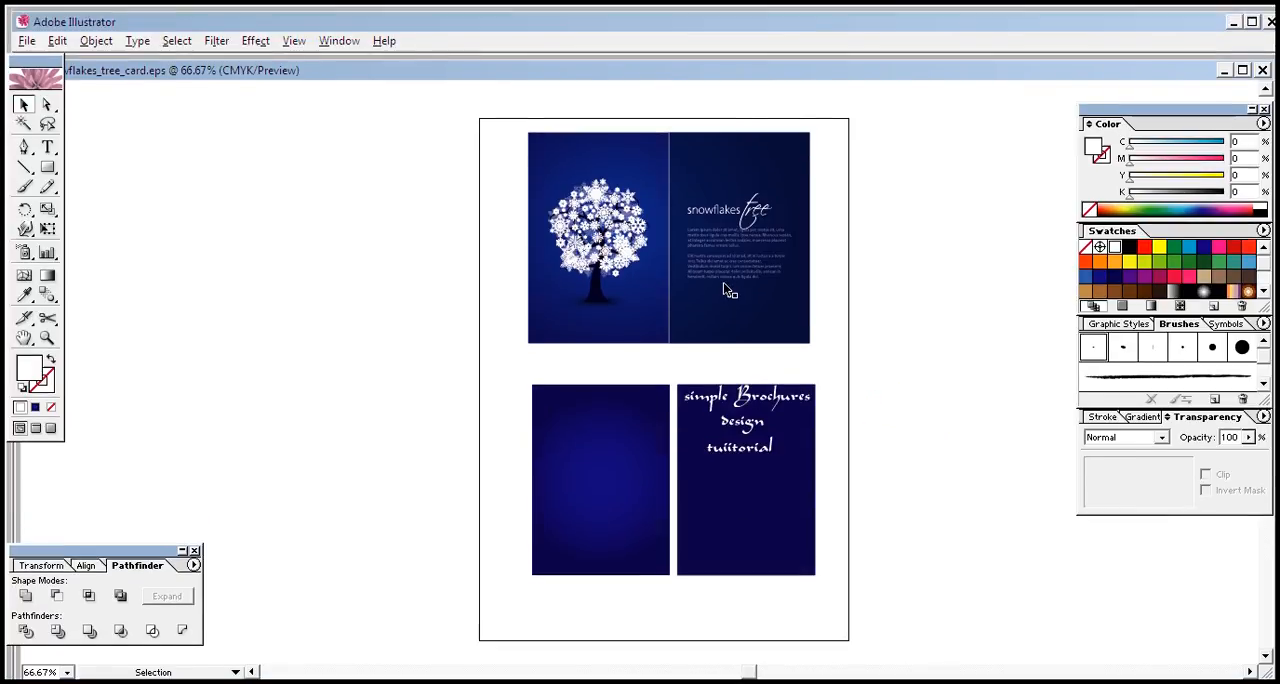
Step: Copy the placeholder paragraphs from the reference artwork onto the solid right panel beneath the title
{"action": "left_click", "coordinate": [737, 239]}
{"action": "left_click_drag", "start_coordinate": [737, 239], "coordinate": [748, 472]}
{"action": "left_click", "coordinate": [910, 410]}
Step: Send the solid right panel to the back, behind the copied paragraphs
{"action": "left_click", "coordinate": [764, 466]}
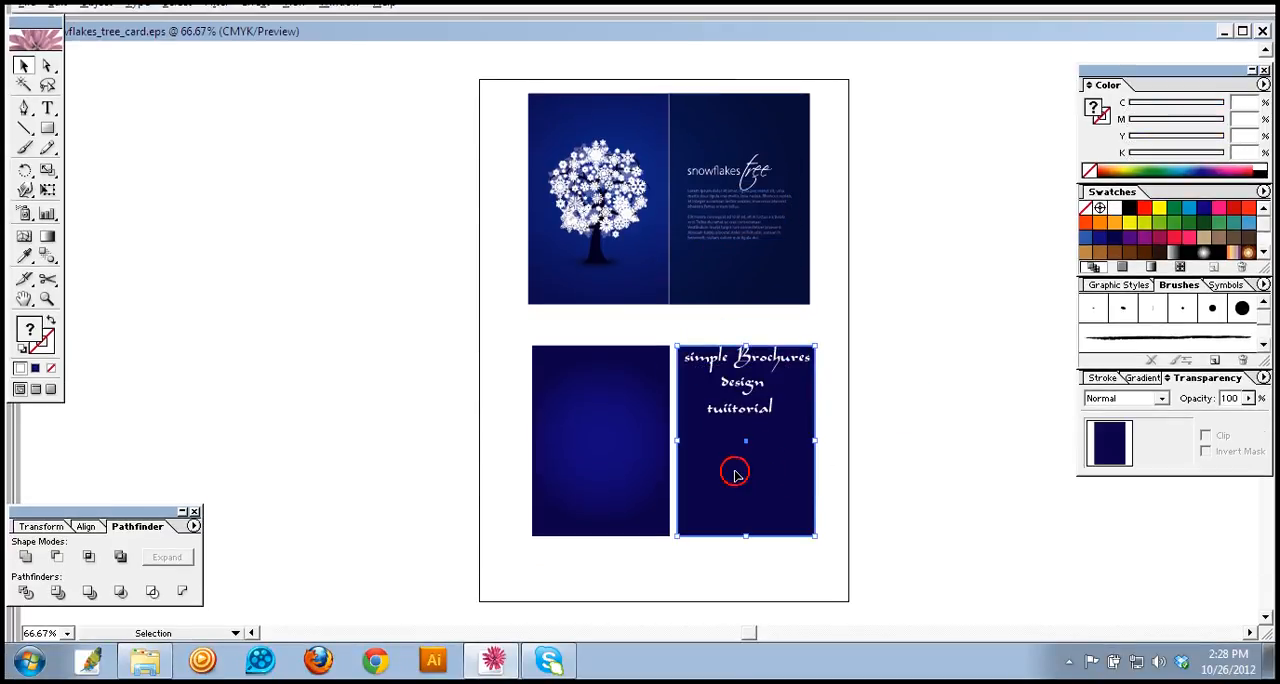
{"action": "right_click", "coordinate": [743, 471]}
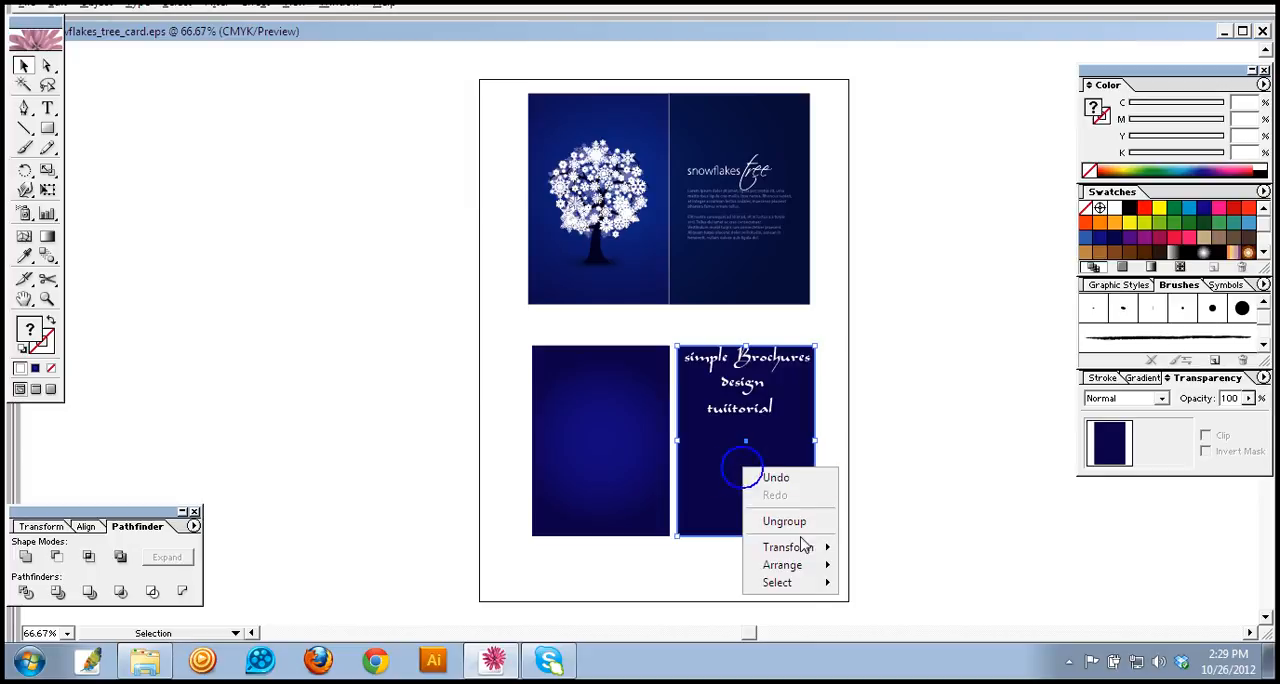
{"action": "mouse_move", "coordinate": [790, 565]}
{"action": "left_click", "coordinate": [895, 615]}
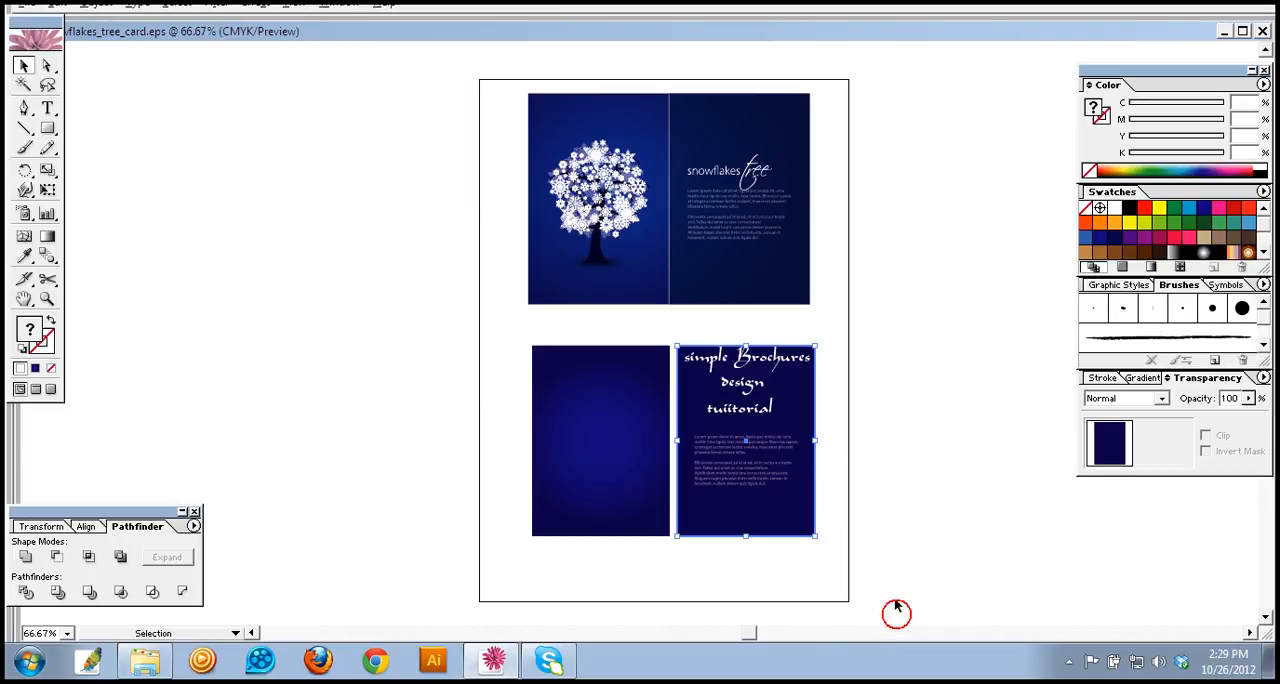
Step: Nudge the copied paragraphs slightly to the right beneath the title and deselect them
{"action": "left_click", "coordinate": [760, 470]}
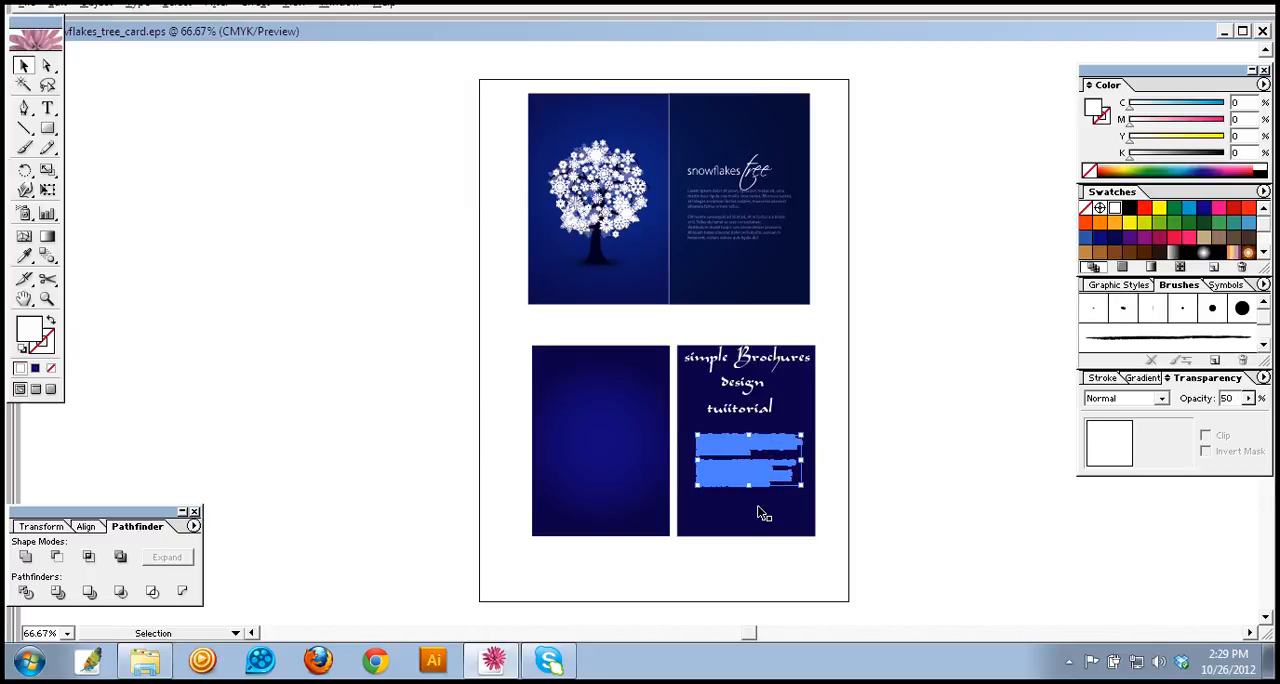
{"action": "left_click", "coordinate": [935, 420]}
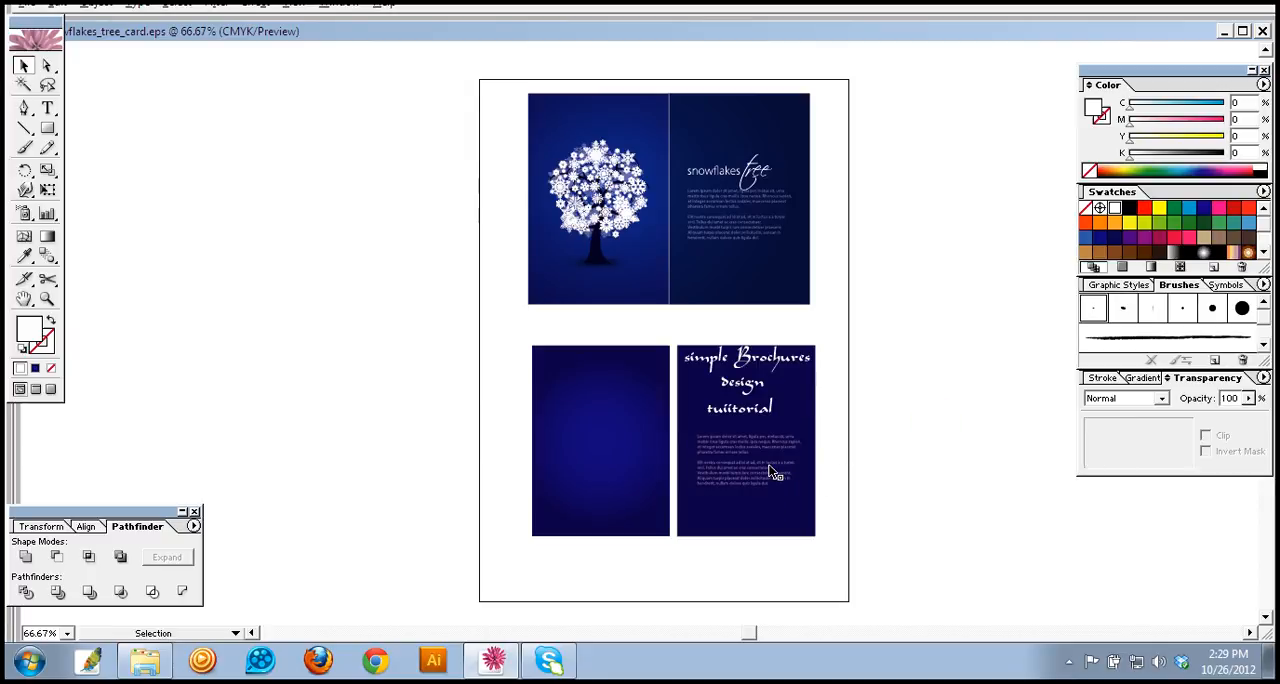
{"action": "left_click", "coordinate": [773, 472]}
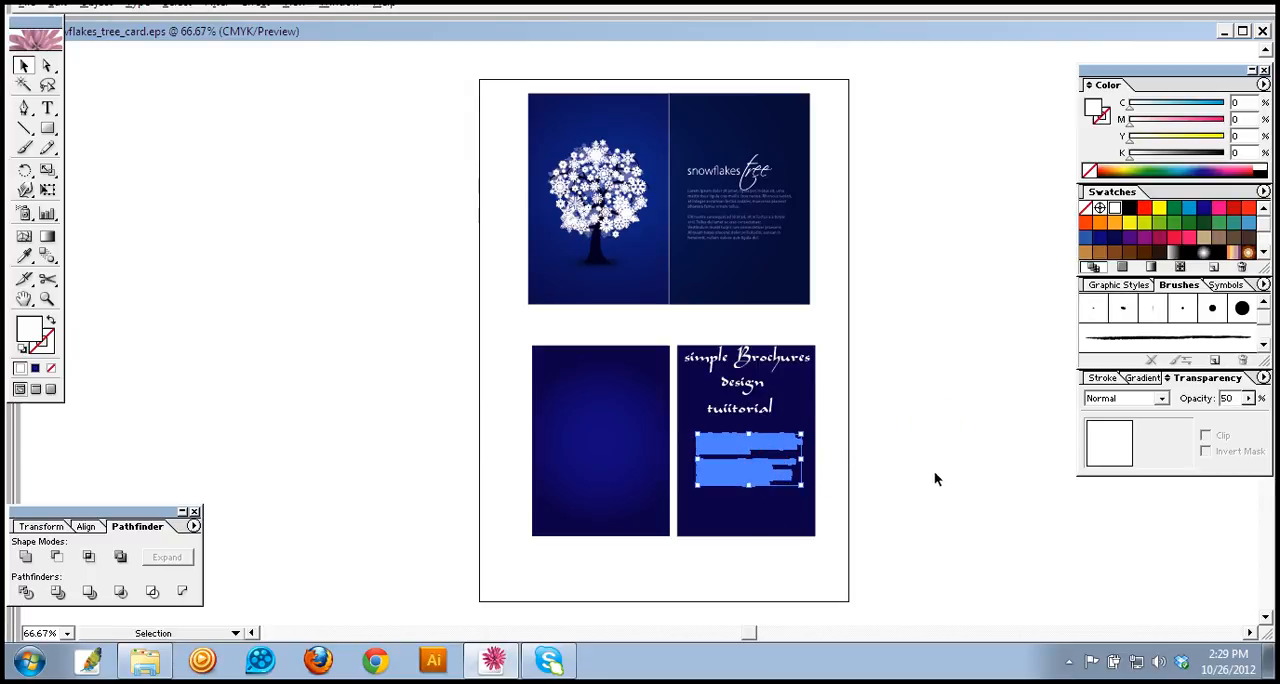
{"action": "left_click", "coordinate": [950, 468]}
Step: Move the snowflakes tree from the reference artwork onto the gradient left panel below
{"action": "left_click", "coordinate": [590, 201]}
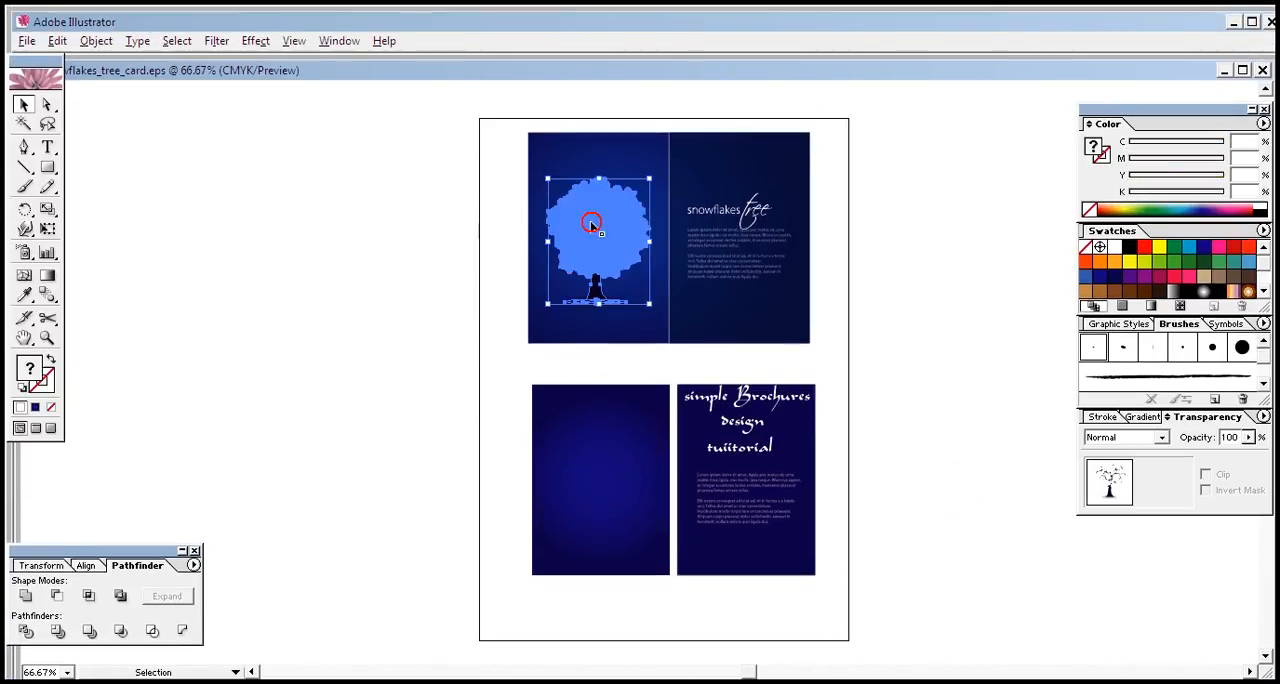
{"action": "left_click", "coordinate": [432, 249]}
{"action": "left_click_drag", "start_coordinate": [598, 246], "coordinate": [622, 479]}
{"action": "left_click", "coordinate": [374, 460]}
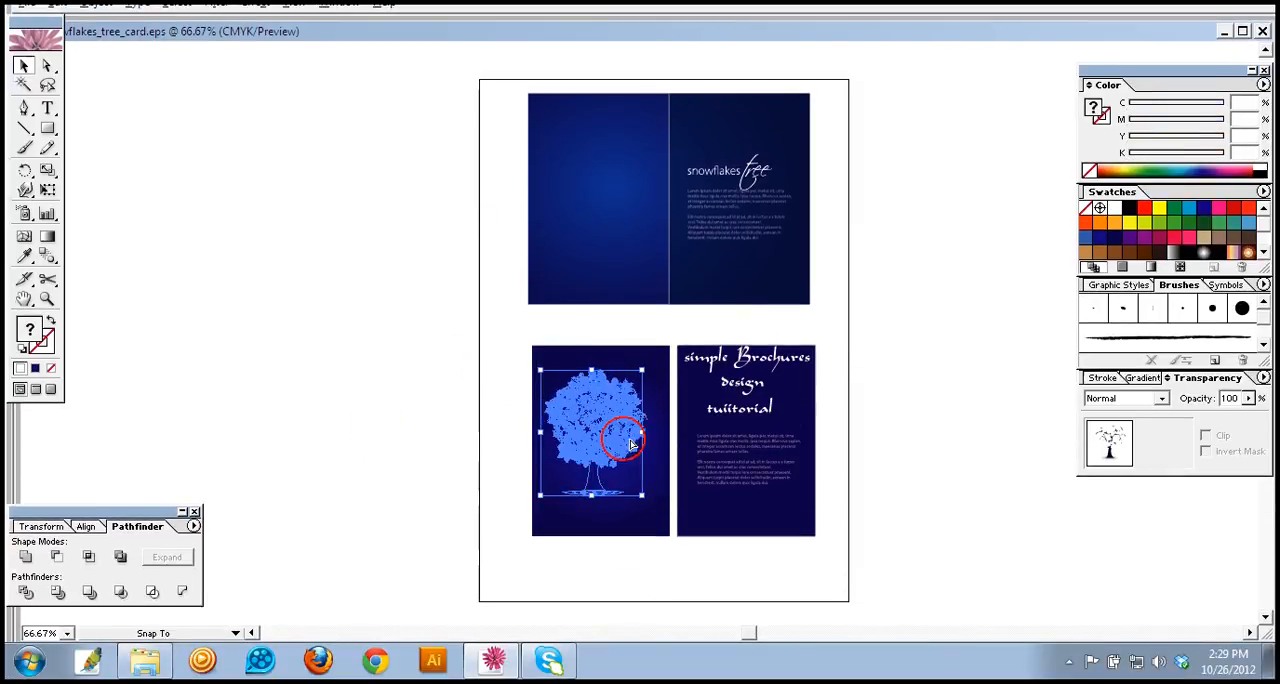
{"action": "key", "text": "Delete"}
{"action": "left_click", "coordinate": [949, 454]}
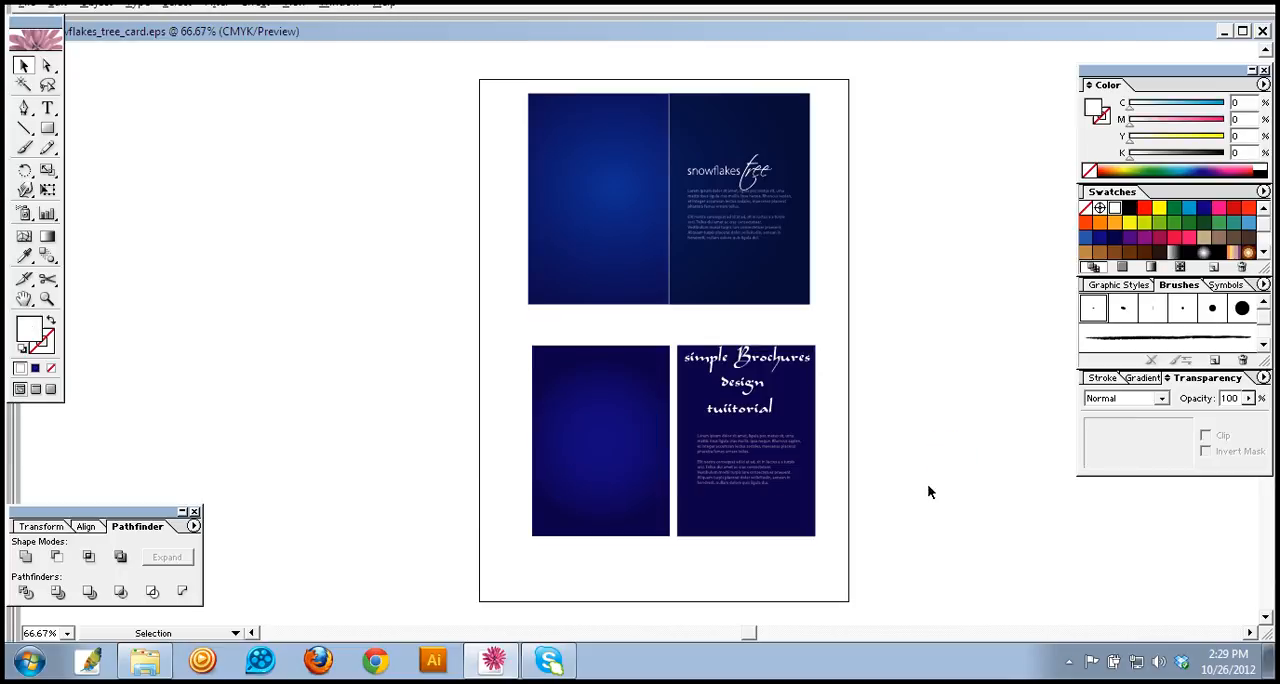
Step: Send the gradient left panel to the back, behind the snowflakes tree, and deselect it
{"action": "left_click", "coordinate": [594, 446]}
{"action": "right_click", "coordinate": [597, 447]}
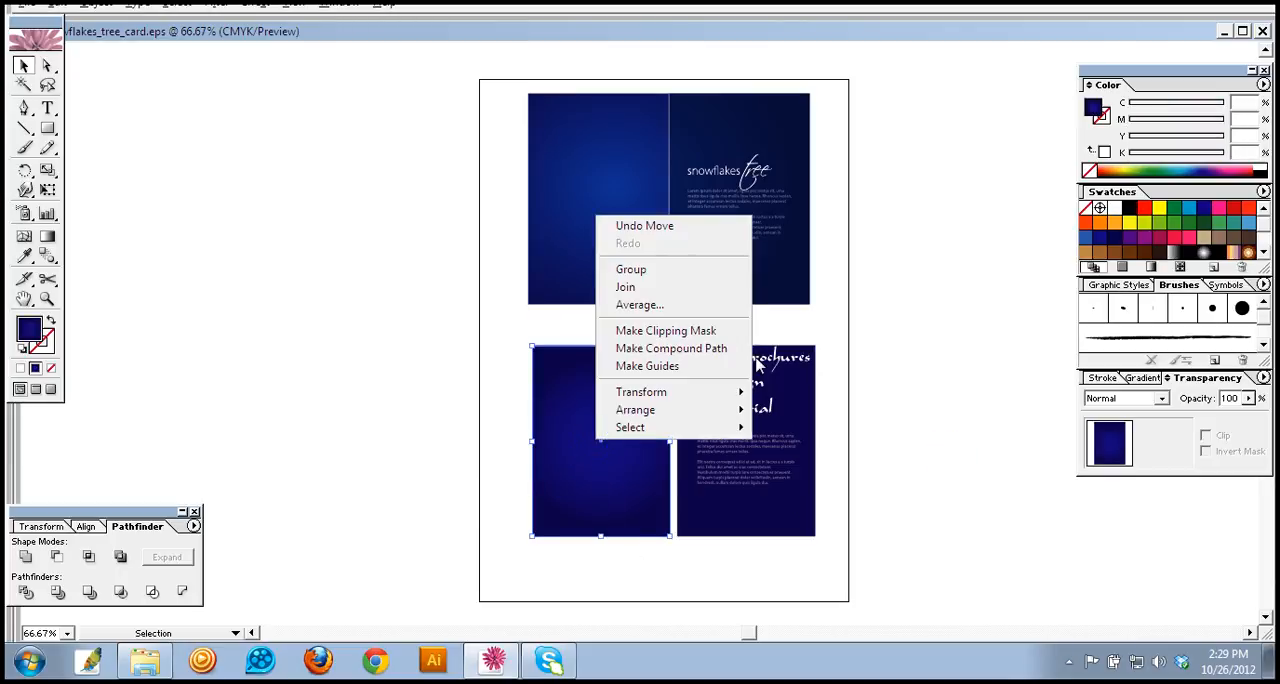
{"action": "mouse_move", "coordinate": [728, 410]}
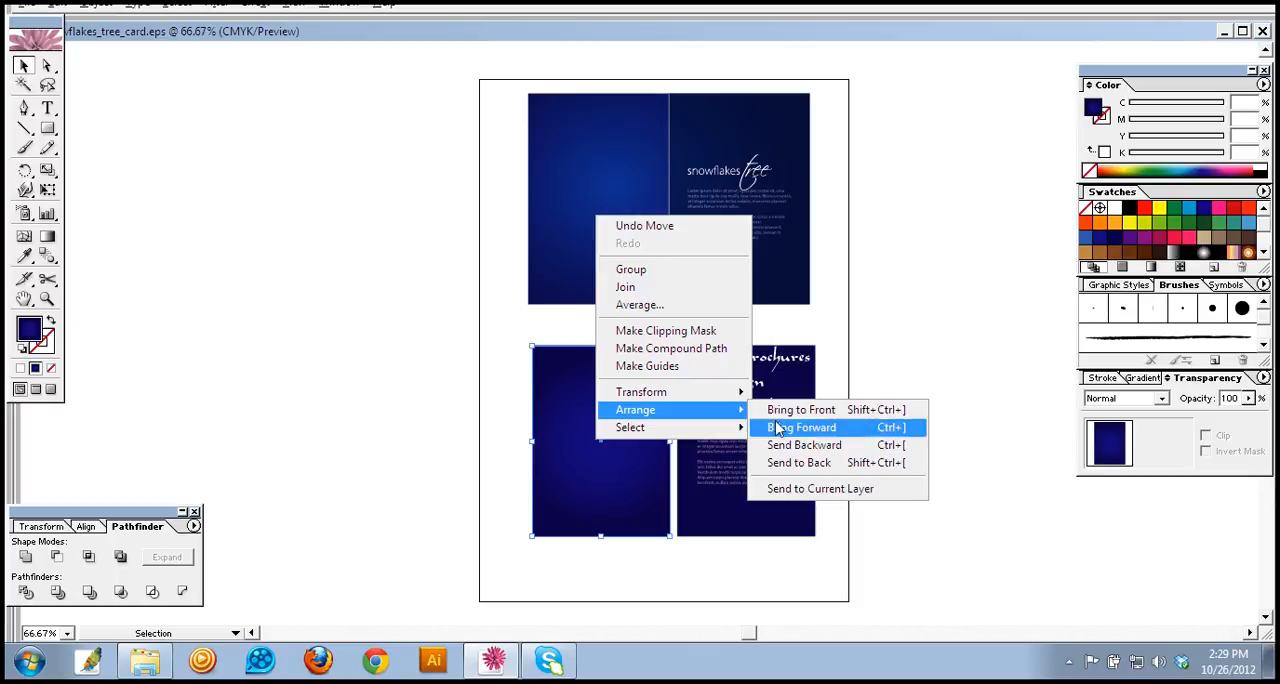
{"action": "left_click", "coordinate": [790, 462]}
{"action": "left_click", "coordinate": [955, 468]}
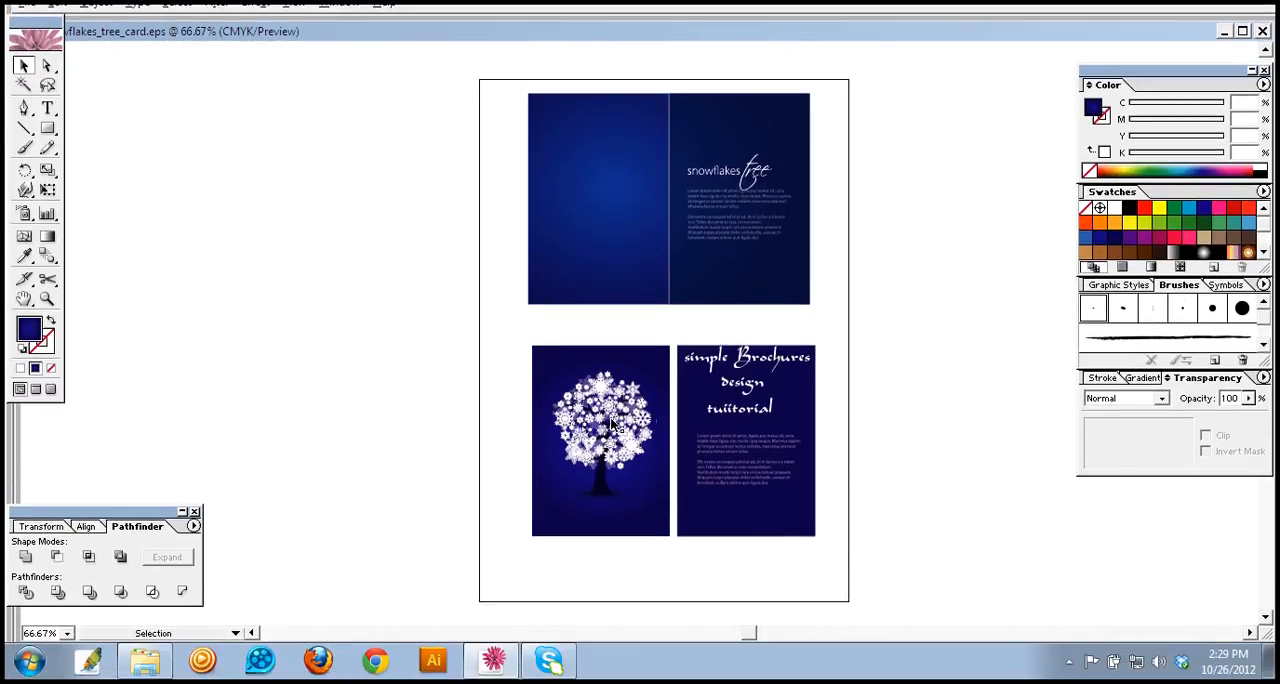
Step: Copy the tree back onto the reference's left panel, remove the extra duplicate and nudge the remaining copy down slightly
{"action": "left_click", "coordinate": [610, 421]}
{"action": "left_click_drag", "start_coordinate": [604, 403], "coordinate": [596, 163]}
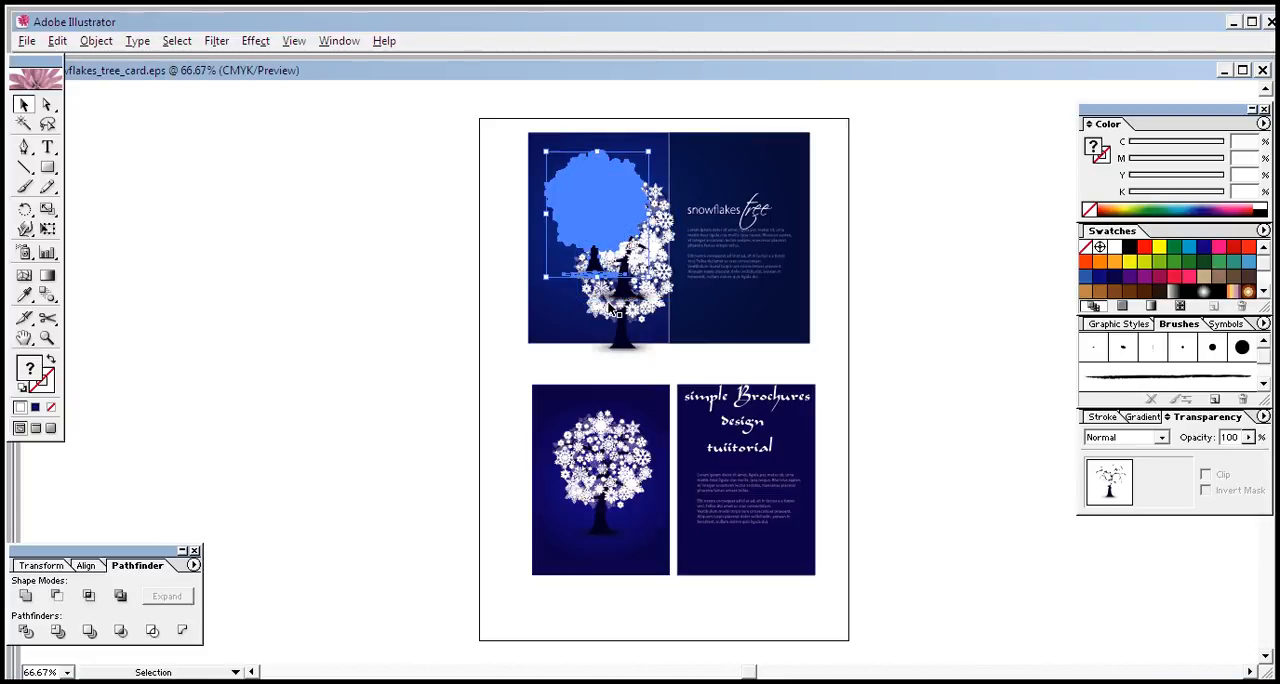
{"action": "left_click", "coordinate": [608, 304]}
{"action": "left_click", "coordinate": [613, 313]}
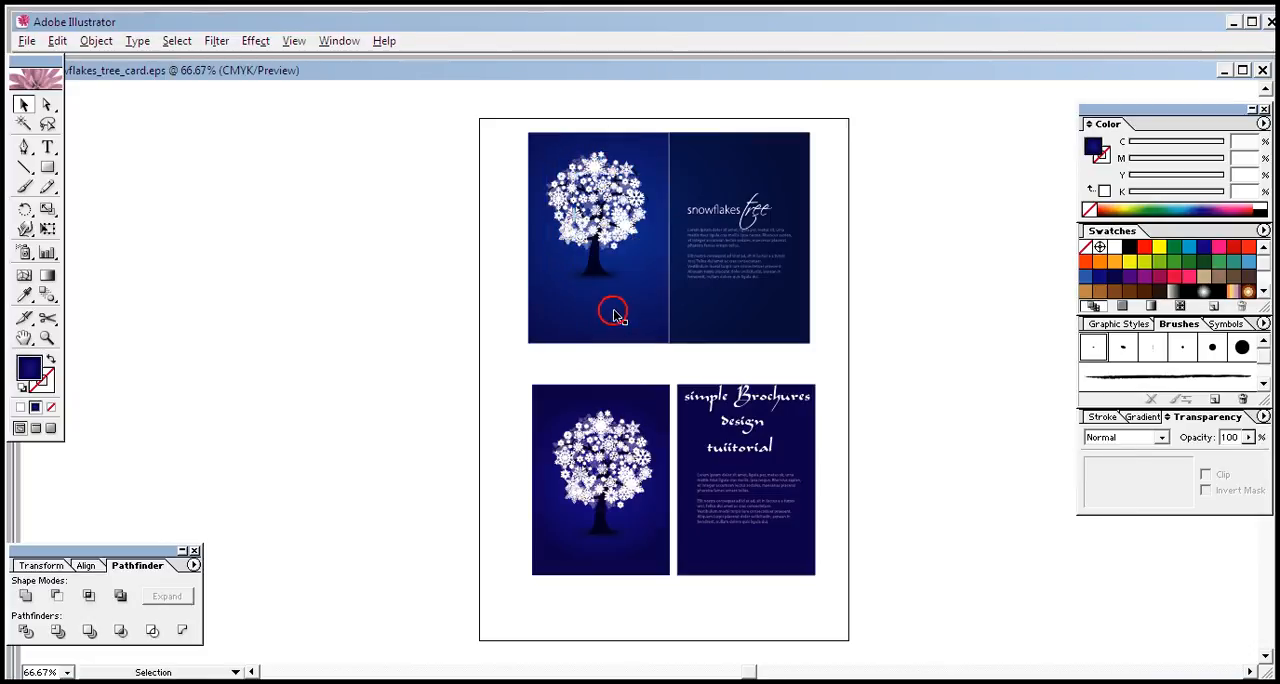
{"action": "left_click", "coordinate": [611, 230]}
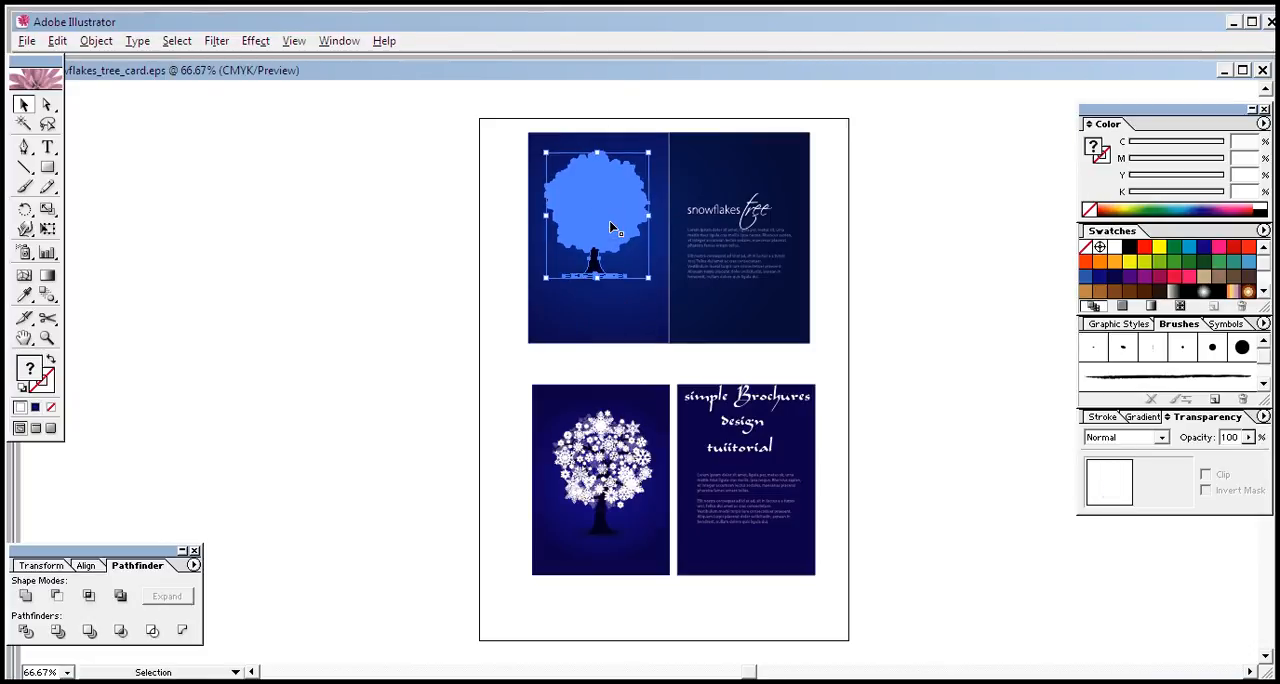
{"action": "left_click", "coordinate": [893, 272]}
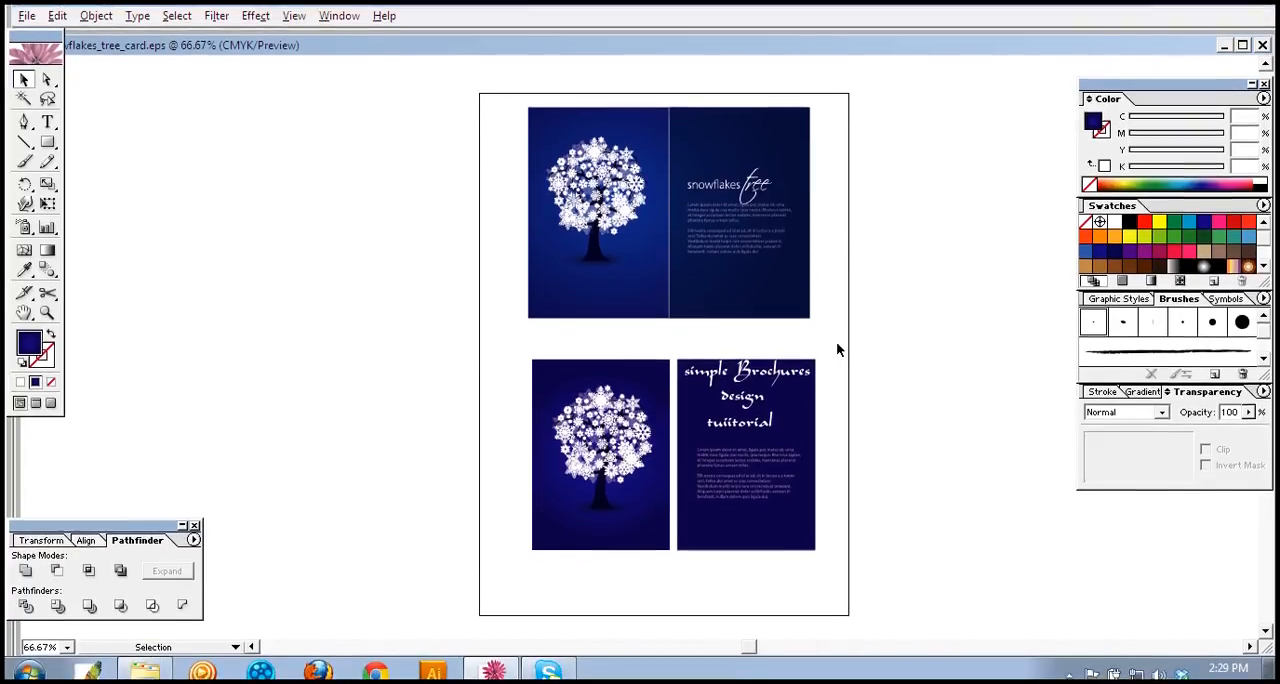
Step: Group the right panel with its title and paragraphs, and group the left panel with its tree
{"action": "left_click_drag", "start_coordinate": [834, 344], "coordinate": [686, 569]}
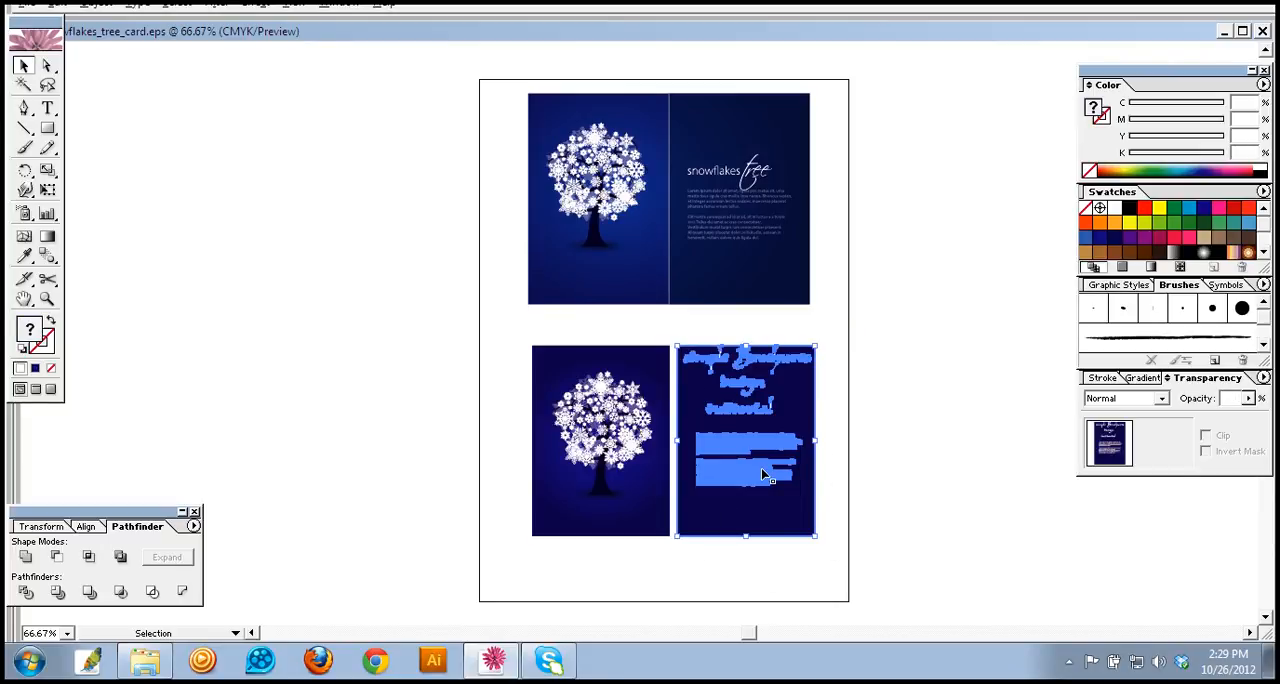
{"action": "left_click", "coordinate": [667, 558]}
{"action": "left_click_drag", "start_coordinate": [517, 346], "coordinate": [658, 560]}
{"action": "left_click", "coordinate": [670, 565]}
{"action": "left_click", "coordinate": [645, 242]}
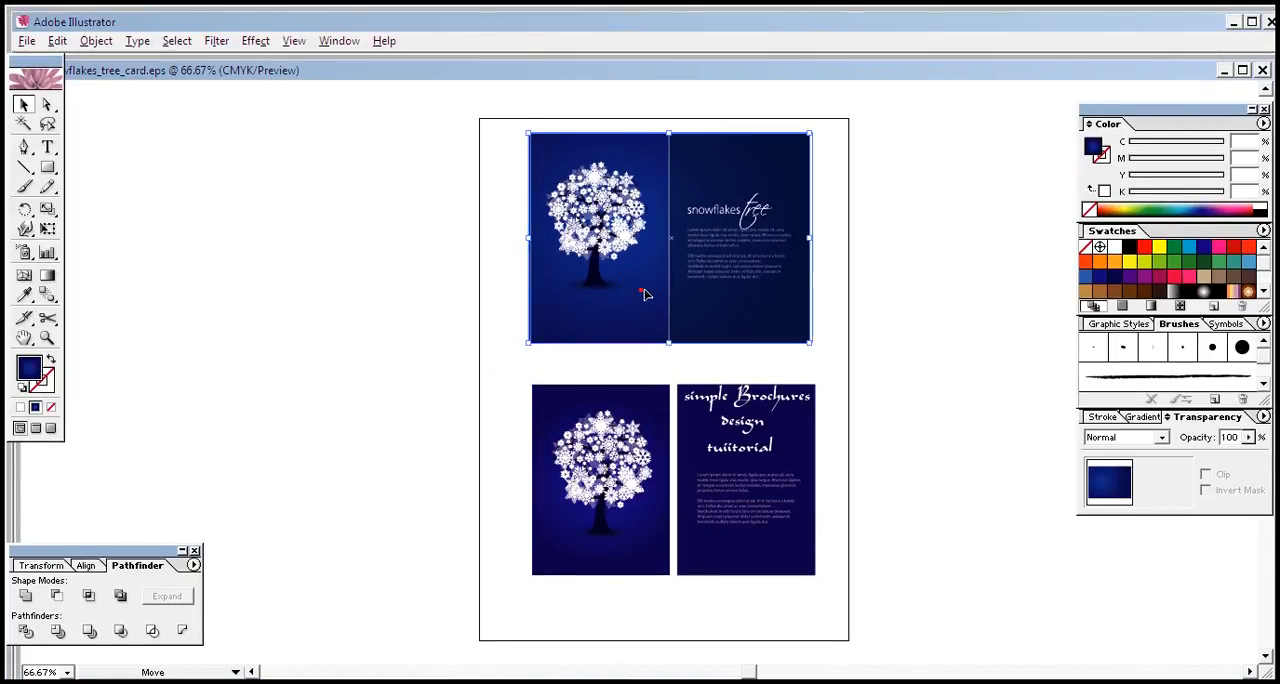
{"action": "left_click_drag", "start_coordinate": [645, 293], "coordinate": [1014, 266]}
{"action": "key", "text": "ctrl+z"}
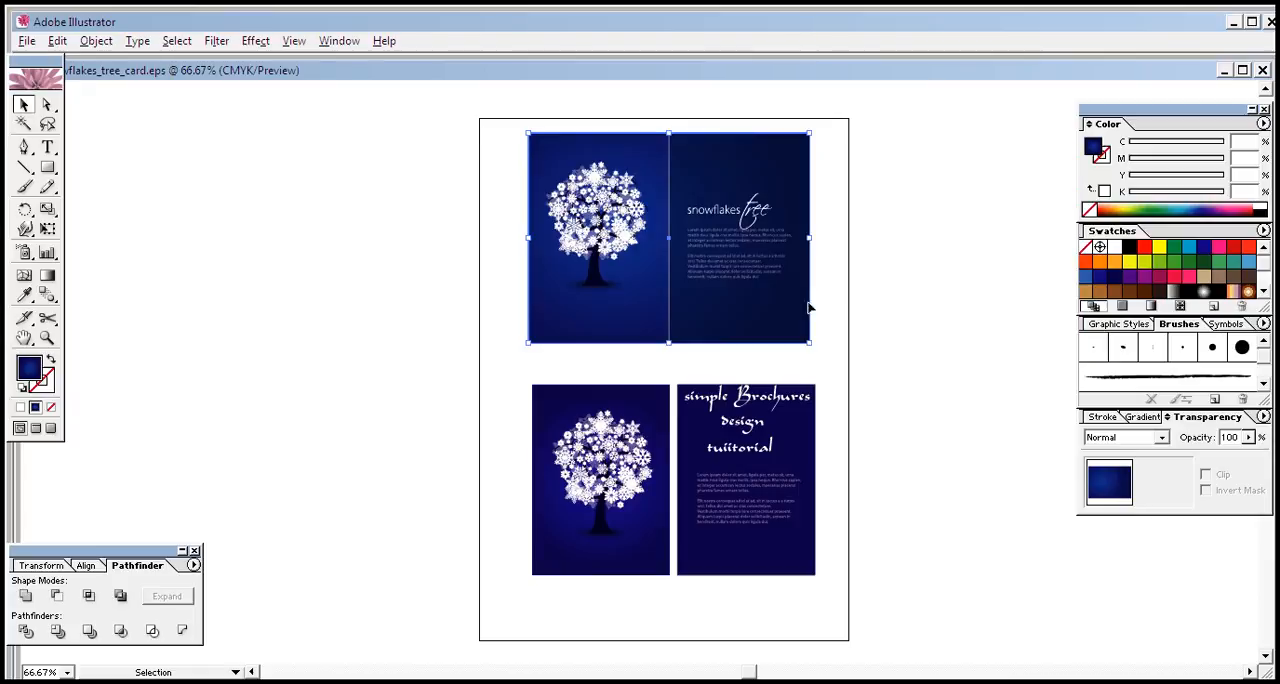
Step: Move the complete reference artwork off the artboard to its left and deselect it
{"action": "left_click", "coordinate": [500, 157]}
{"action": "left_click_drag", "start_coordinate": [500, 130], "coordinate": [818, 339]}
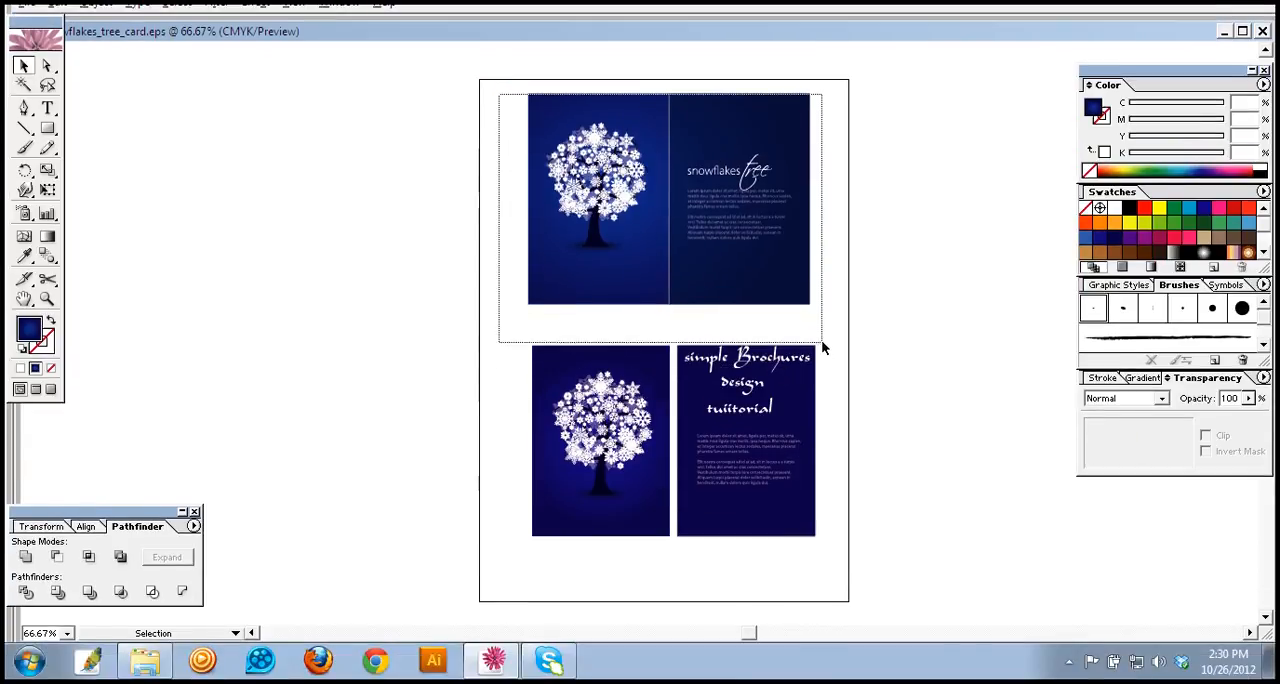
{"action": "left_click_drag", "start_coordinate": [732, 312], "coordinate": [1094, 319]}
{"action": "key", "text": "ctrl+z"}
{"action": "left_click_drag", "start_coordinate": [785, 315], "coordinate": [322, 365]}
{"action": "left_click", "coordinate": [379, 479]}
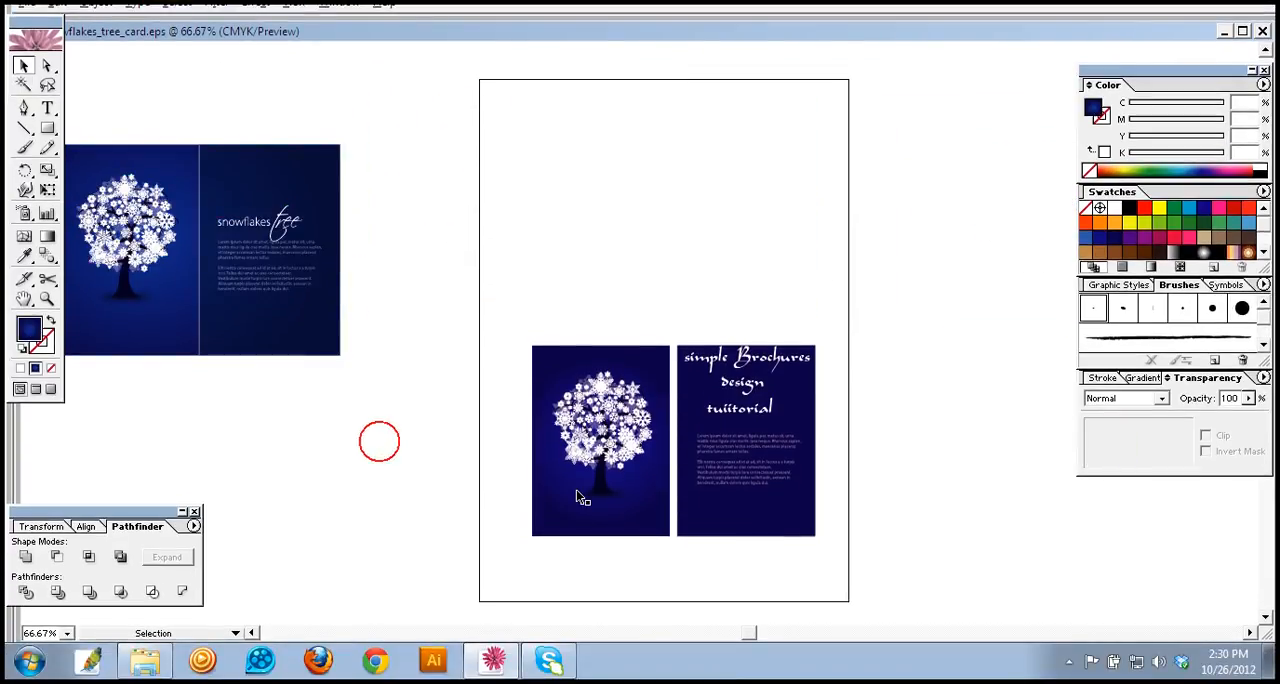
{"action": "left_click", "coordinate": [583, 498]}
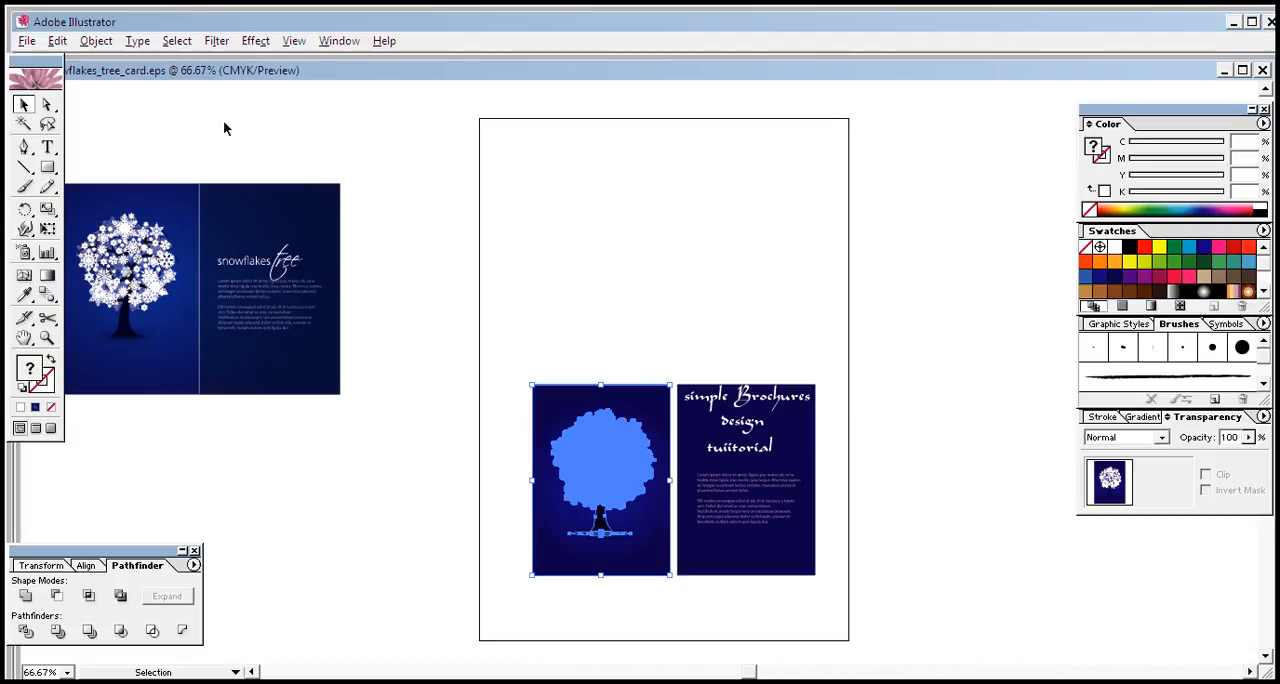
{"action": "left_click", "coordinate": [506, 274]}
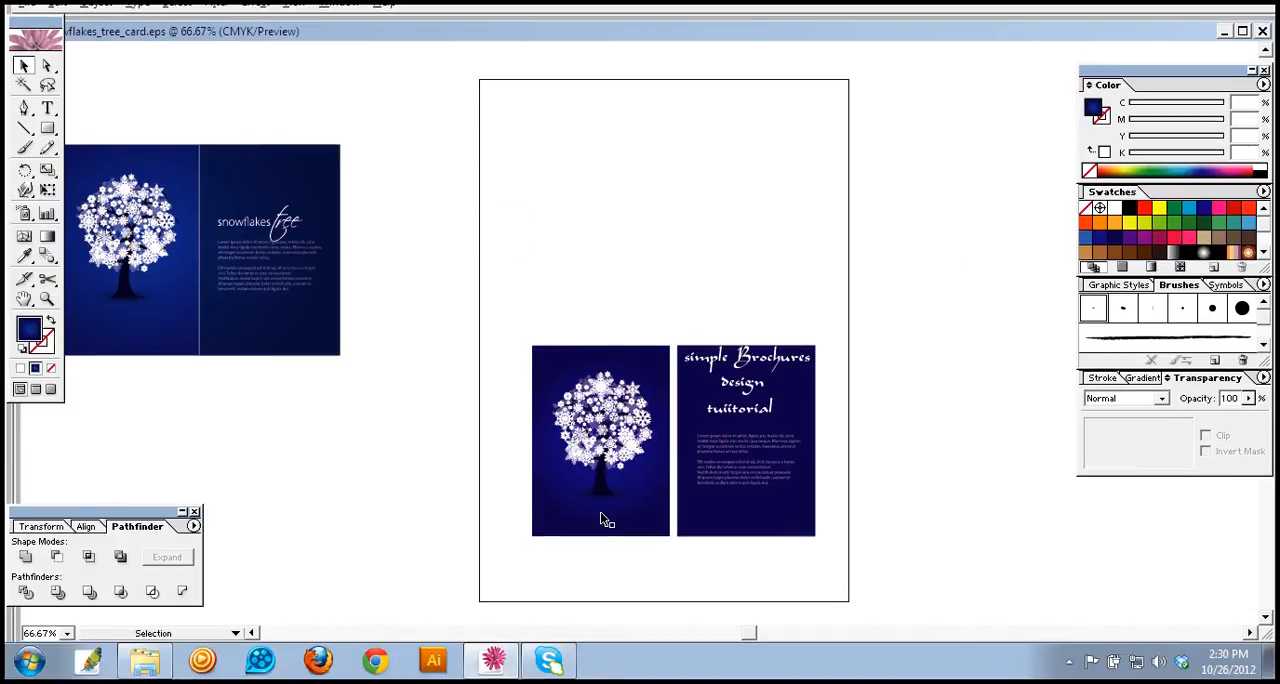
{"action": "left_click", "coordinate": [601, 514]}
{"action": "left_click", "coordinate": [642, 327]}
Step: Ungroup the gradient left panel from its tree and move the tree lower on the panel
{"action": "left_click", "coordinate": [612, 439]}
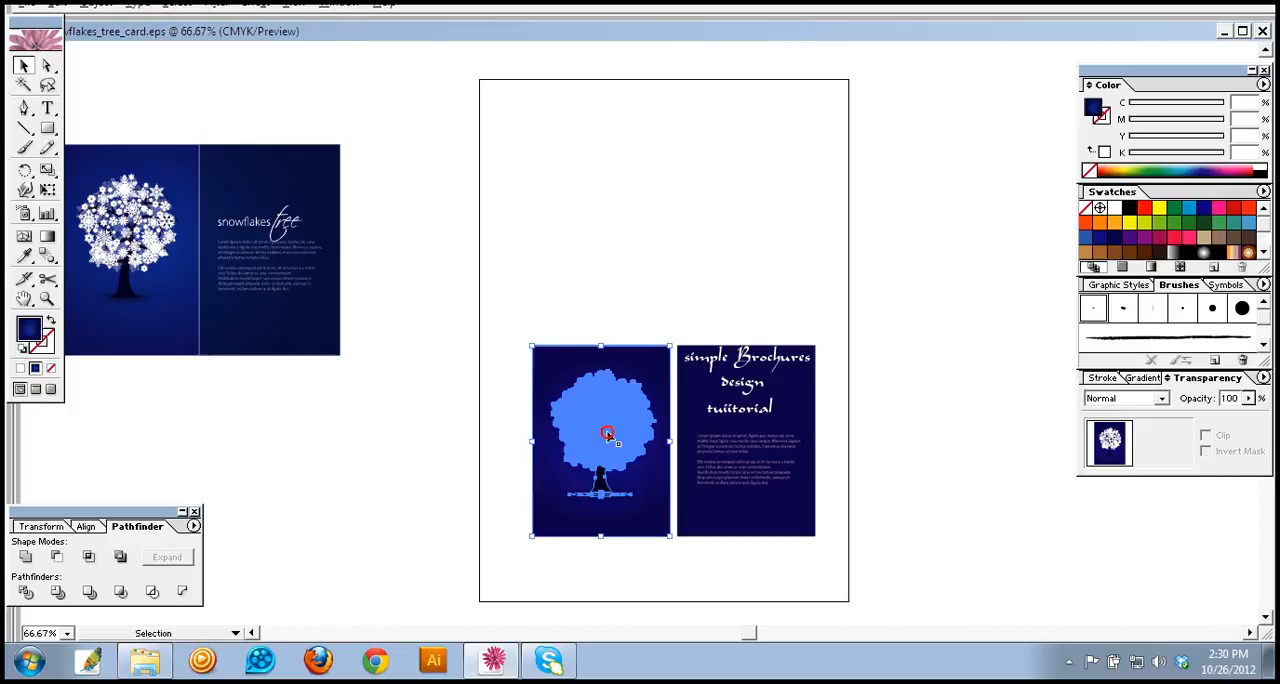
{"action": "right_click", "coordinate": [612, 439]}
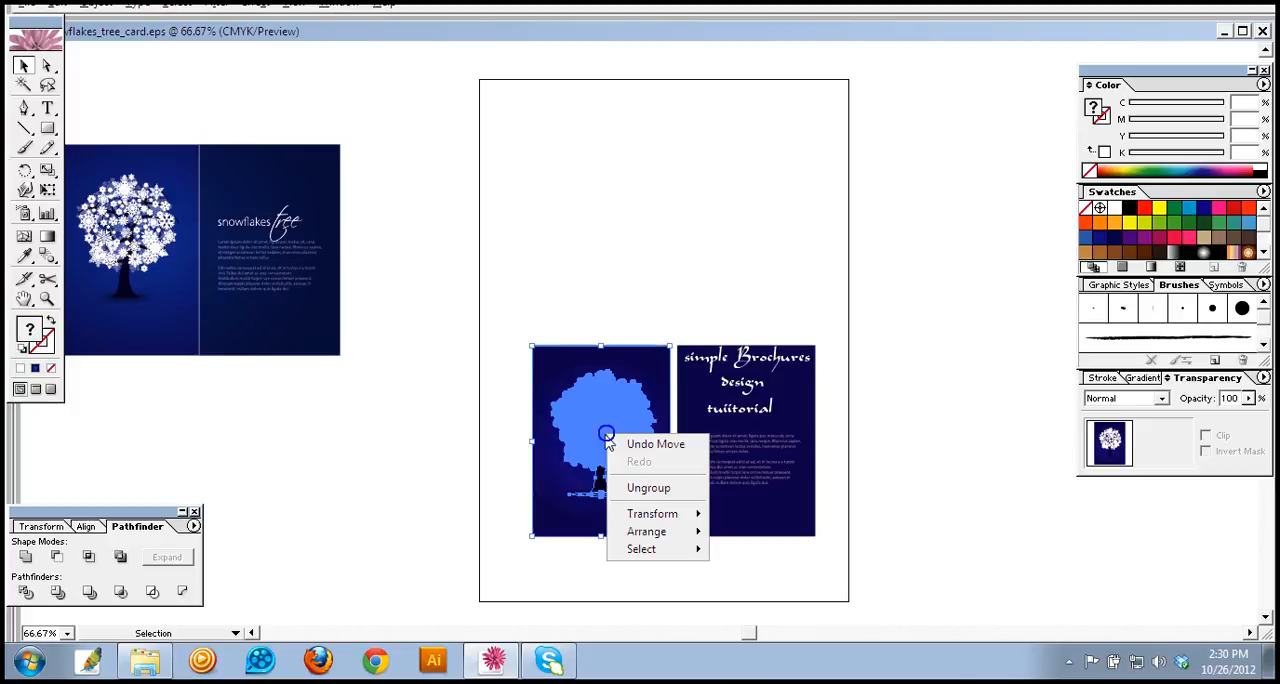
{"action": "left_click", "coordinate": [635, 487]}
{"action": "left_click", "coordinate": [622, 568]}
{"action": "left_click", "coordinate": [609, 437]}
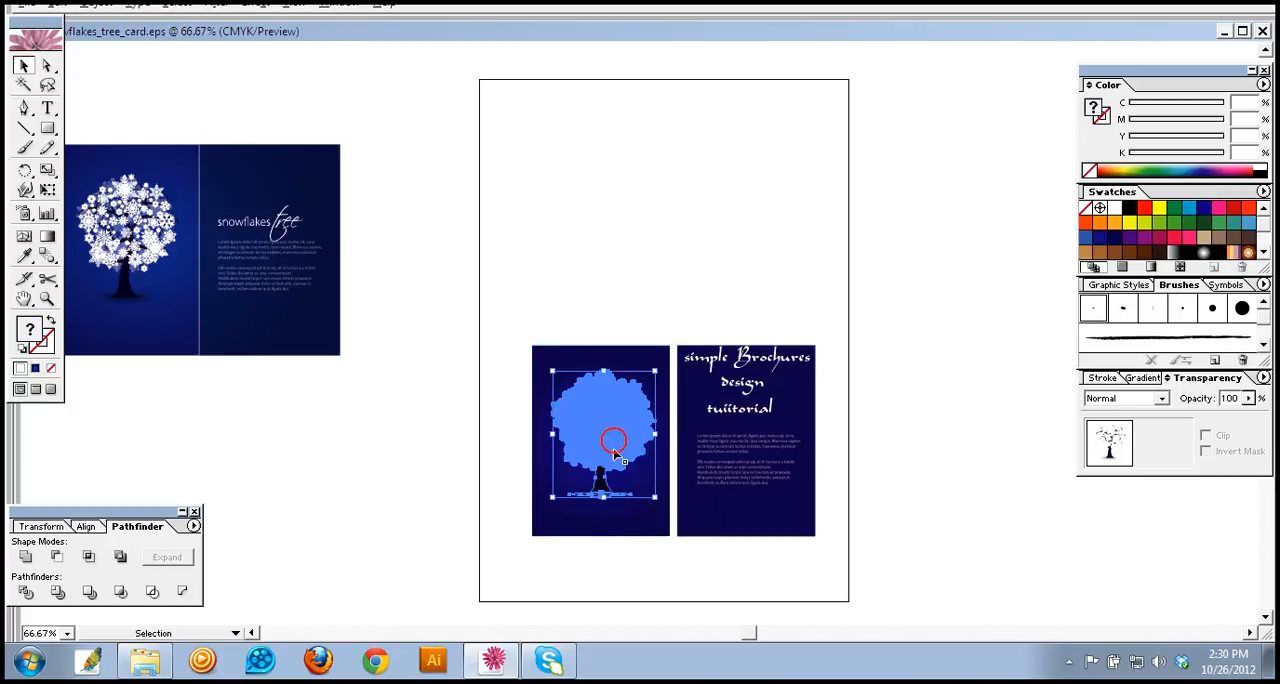
{"action": "left_click", "coordinate": [620, 558]}
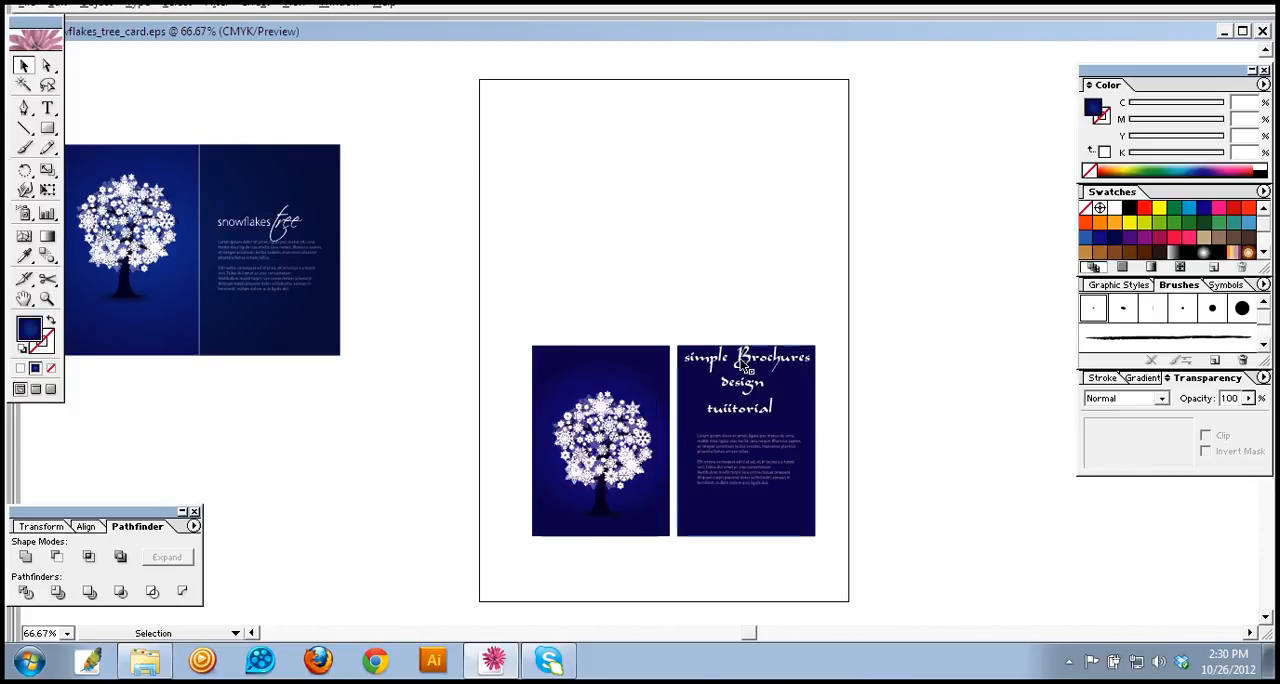
Step: Ungroup the right panel from its title and paragraphs and deselect everything
{"action": "left_click", "coordinate": [743, 368]}
{"action": "right_click", "coordinate": [740, 364]}
{"action": "left_click", "coordinate": [765, 416]}
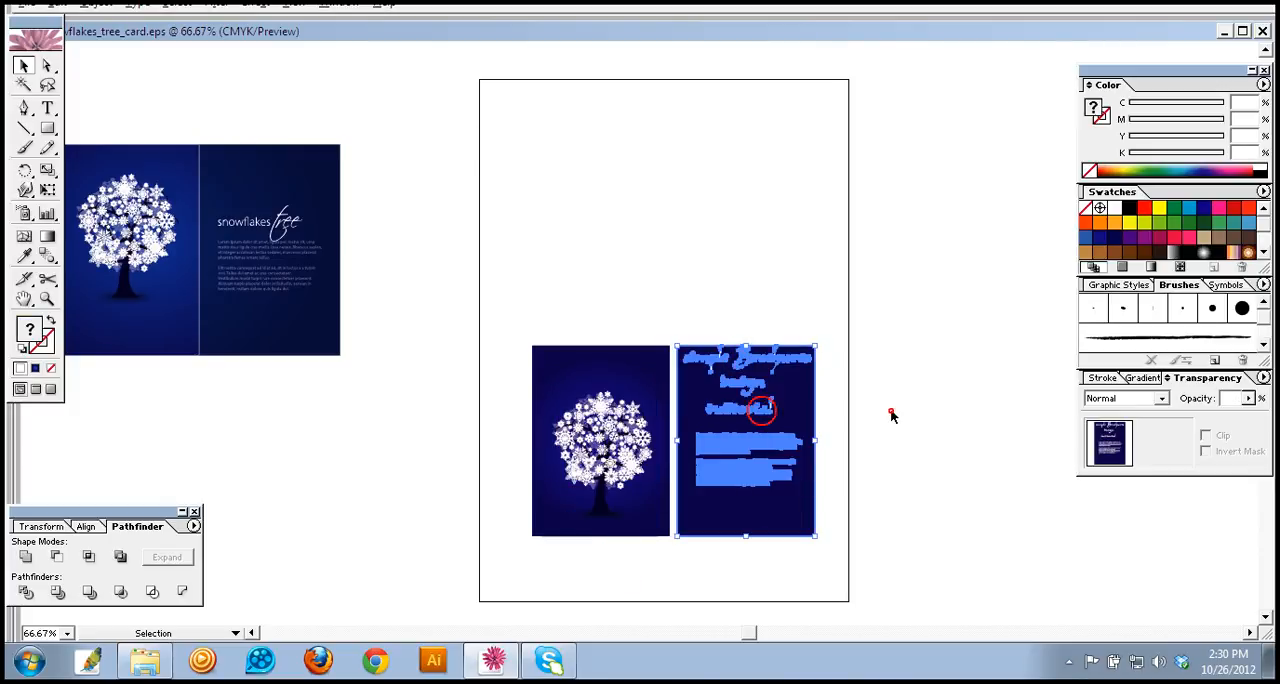
{"action": "left_click", "coordinate": [889, 414]}
Step: Move all three lines of the title from the right panel to the left panel, above the tree
{"action": "left_click", "coordinate": [785, 360]}
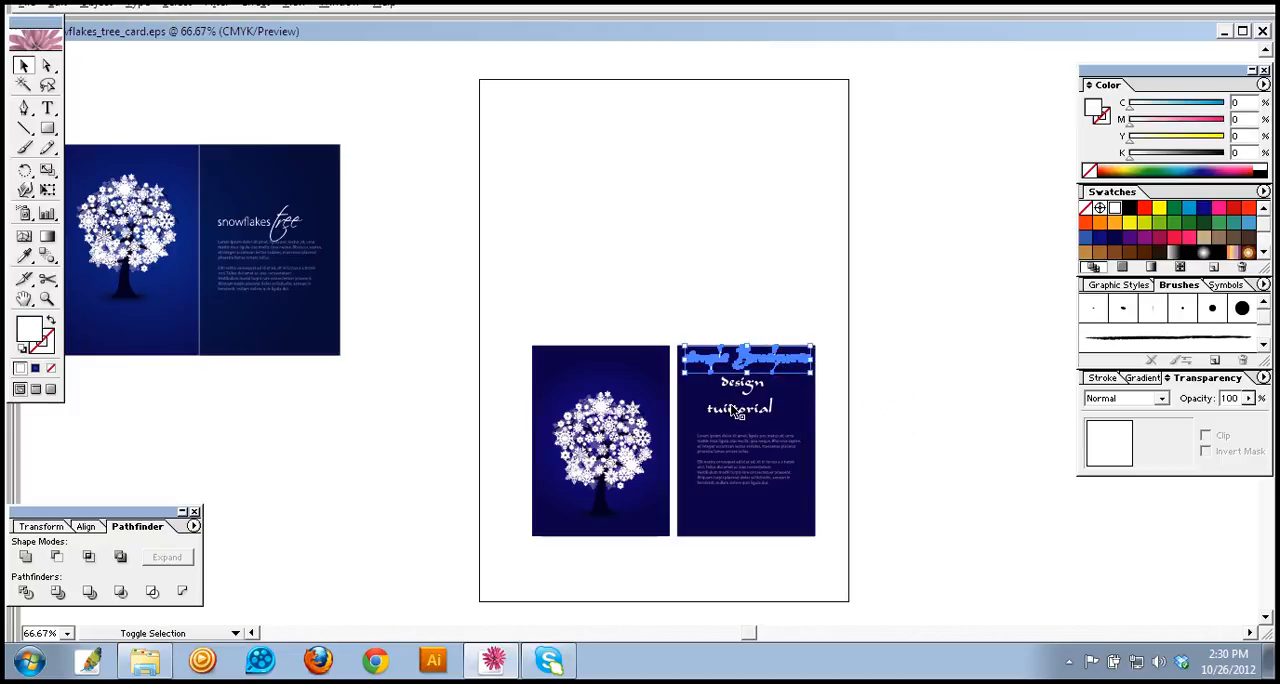
{"action": "left_click", "coordinate": [746, 388], "text": "shift"}
{"action": "left_click", "coordinate": [758, 412], "text": "shift"}
{"action": "left_click_drag", "start_coordinate": [760, 370], "coordinate": [605, 376]}
{"action": "key", "text": "ctrl+z"}
{"action": "left_click_drag", "start_coordinate": [713, 362], "coordinate": [619, 359]}
Step: Reduce the title's height to fit above the tree, and nudge it slightly down and to the right
{"action": "left_click_drag", "start_coordinate": [662, 407], "coordinate": [659, 389]}
{"action": "key", "text": "Down"}
{"action": "key", "text": "Down"}
{"action": "key", "text": "Right"}
{"action": "key", "text": "Right"}
{"action": "key", "text": "Right"}
{"action": "key", "text": "Right"}
{"action": "key", "text": "Right"}
{"action": "left_click", "coordinate": [723, 290]}
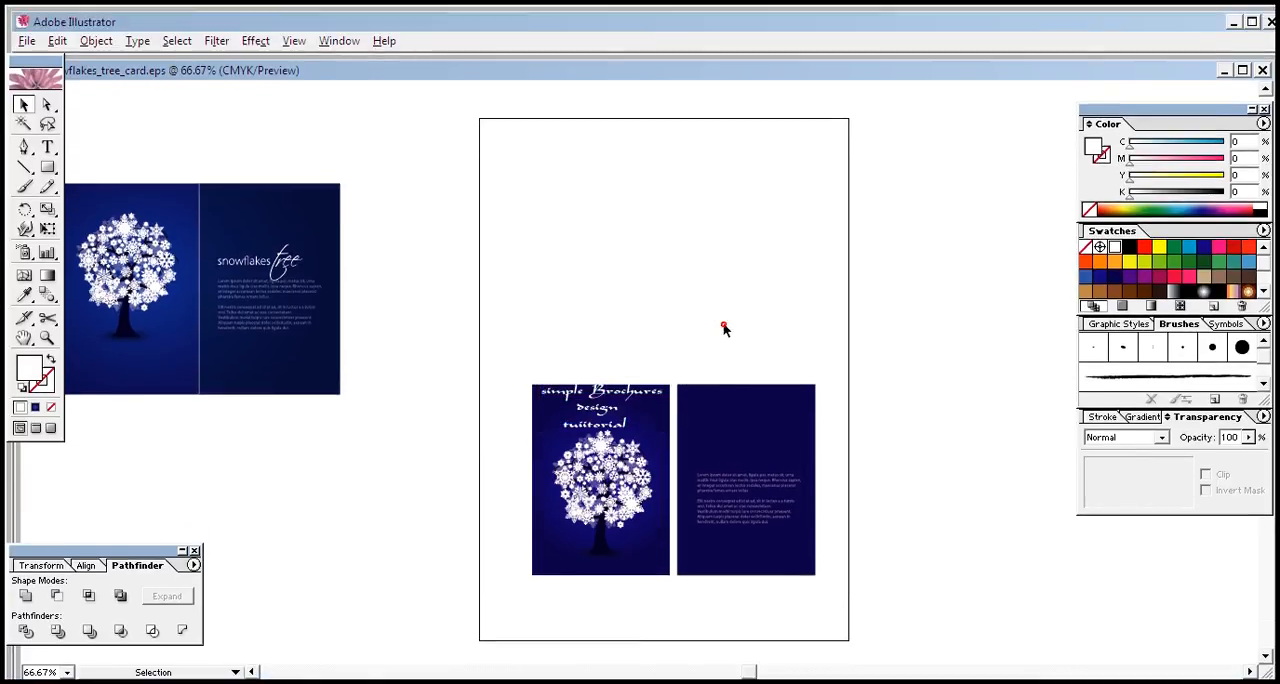
Step: Enlarge the paragraphs on the right panel to fill most of its width and upper area, then adjust their position and deselect them
{"action": "left_click", "coordinate": [731, 434]}
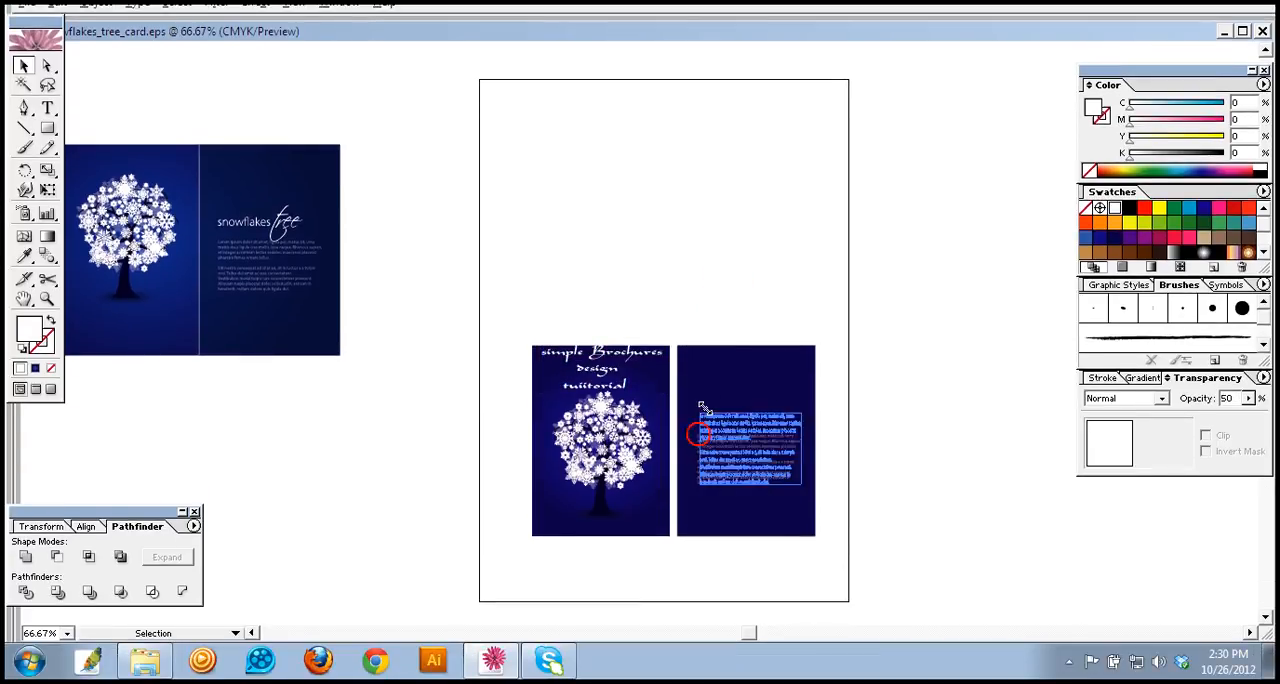
{"action": "left_click", "coordinate": [741, 278]}
{"action": "left_click", "coordinate": [880, 452]}
{"action": "left_click", "coordinate": [772, 467]}
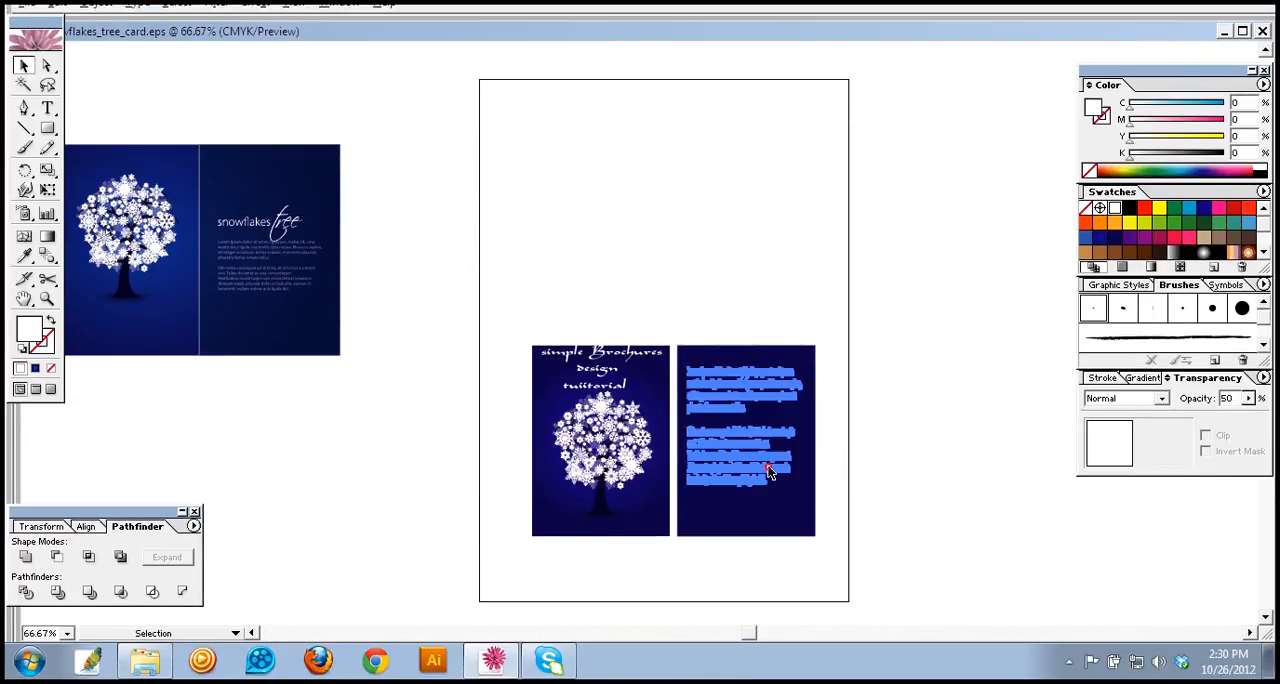
{"action": "left_click_drag", "start_coordinate": [760, 470], "coordinate": [753, 467]}
{"action": "right_click", "coordinate": [751, 466]}
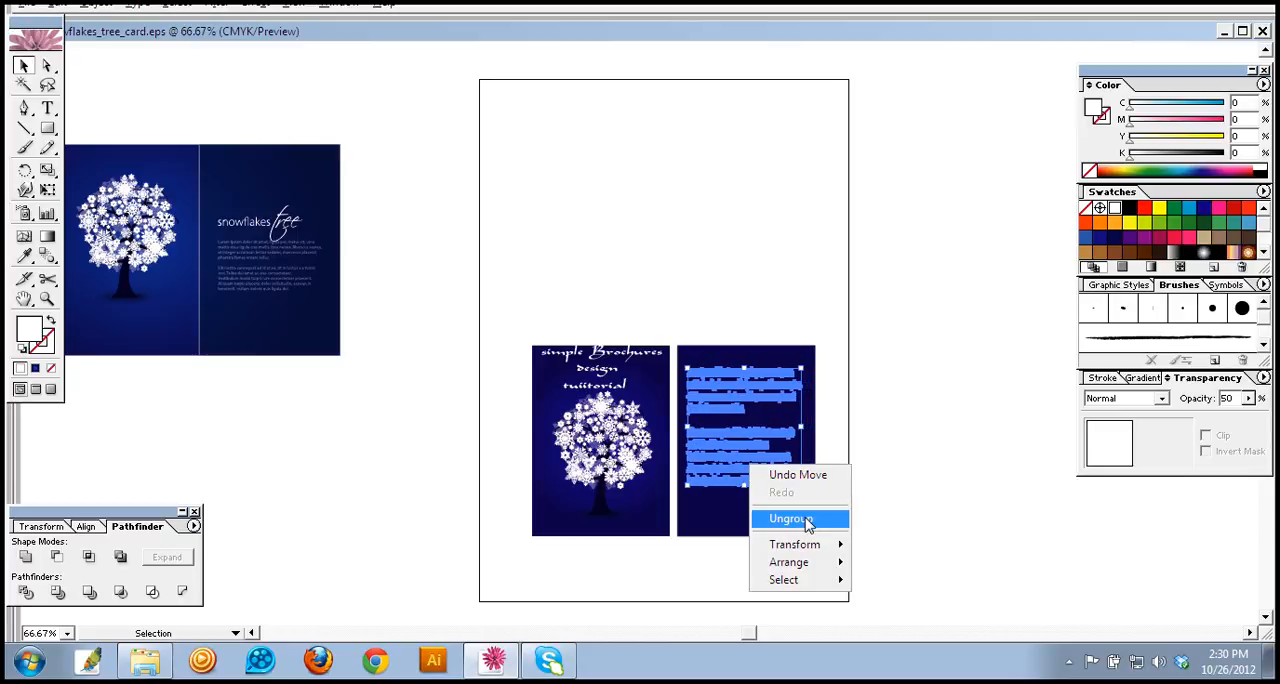
{"action": "left_click", "coordinate": [927, 421]}
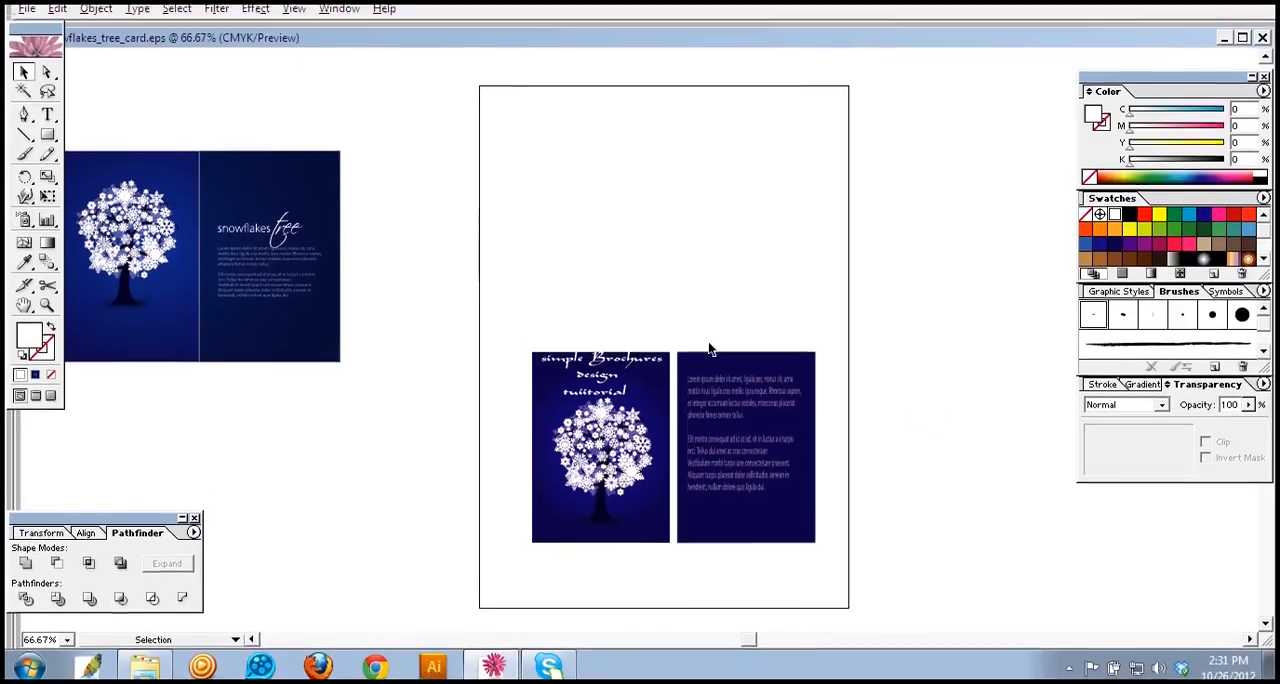
Step: Group each panel with its contents, and move the left panel to the upper part of the page
{"action": "left_click_drag", "start_coordinate": [499, 320], "coordinate": [665, 556]}
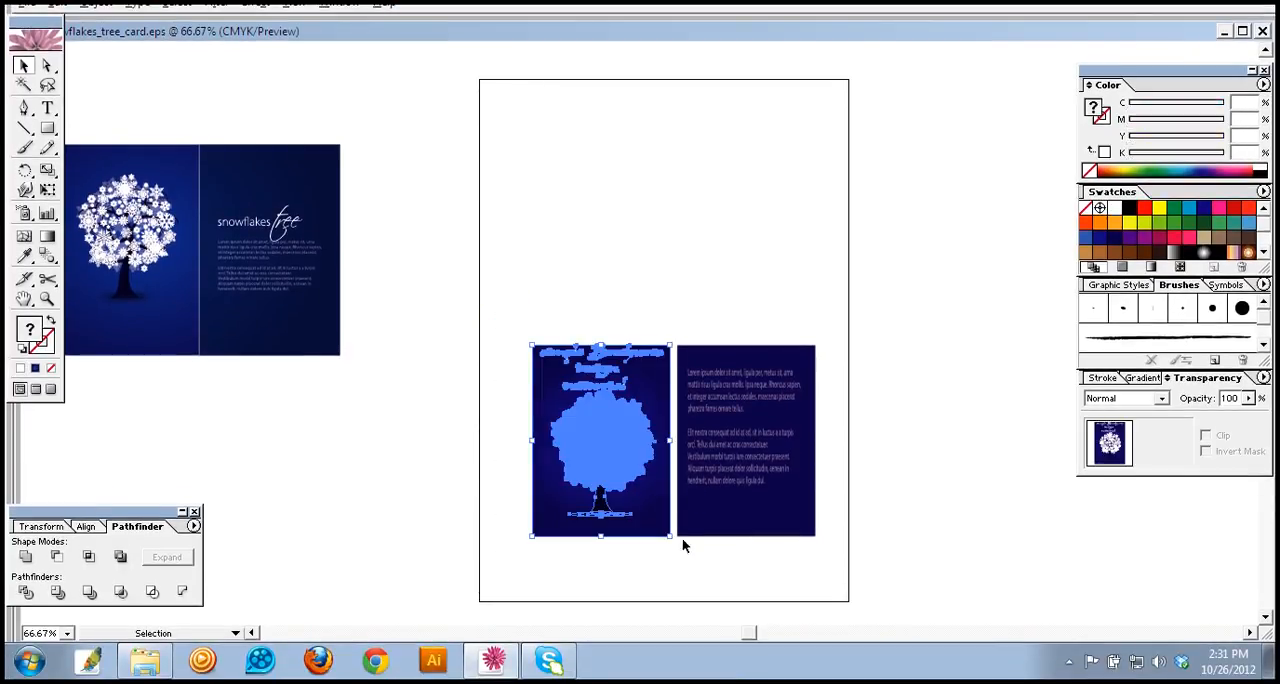
{"action": "left_click_drag", "start_coordinate": [686, 316], "coordinate": [789, 561]}
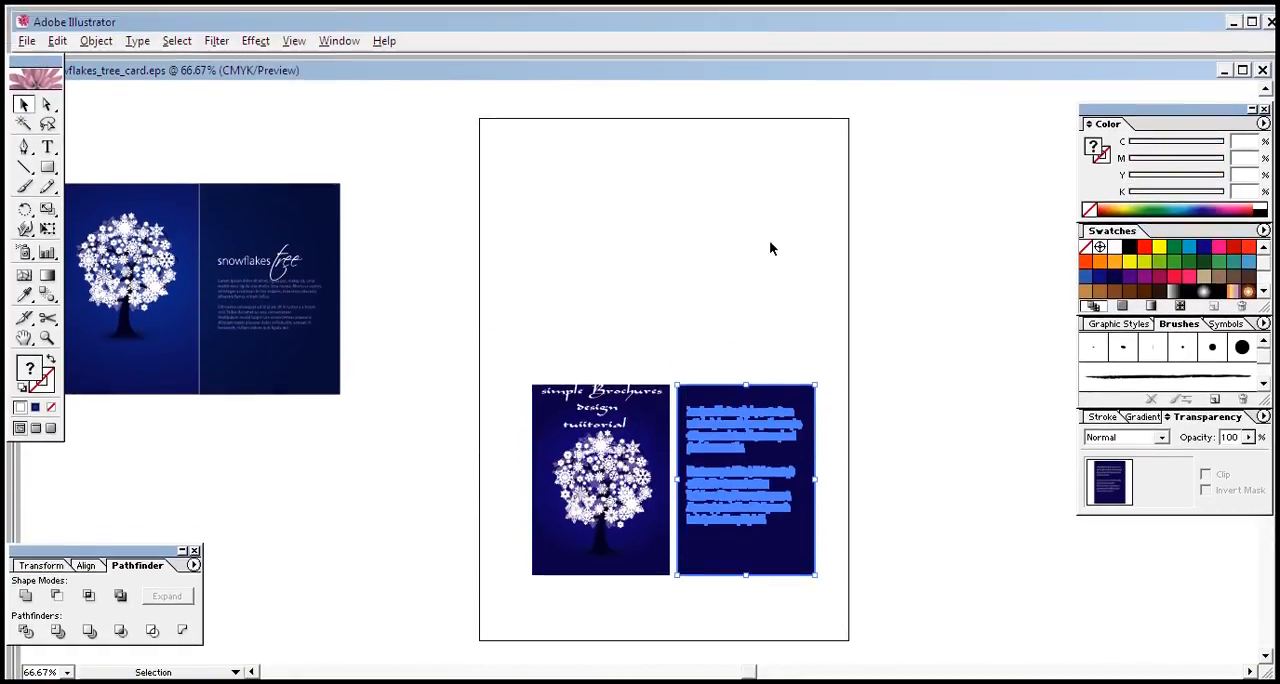
{"action": "left_click", "coordinate": [769, 206]}
{"action": "left_click_drag", "start_coordinate": [583, 492], "coordinate": [563, 303]}
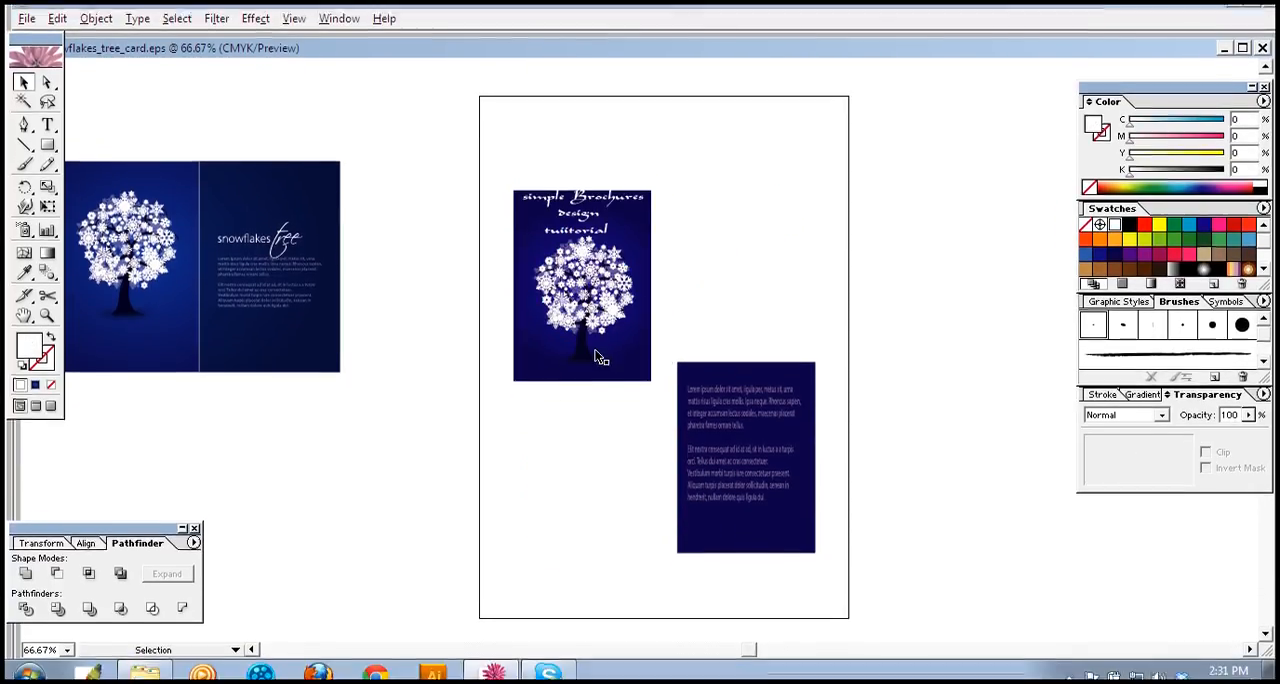
{"action": "left_click", "coordinate": [598, 357]}
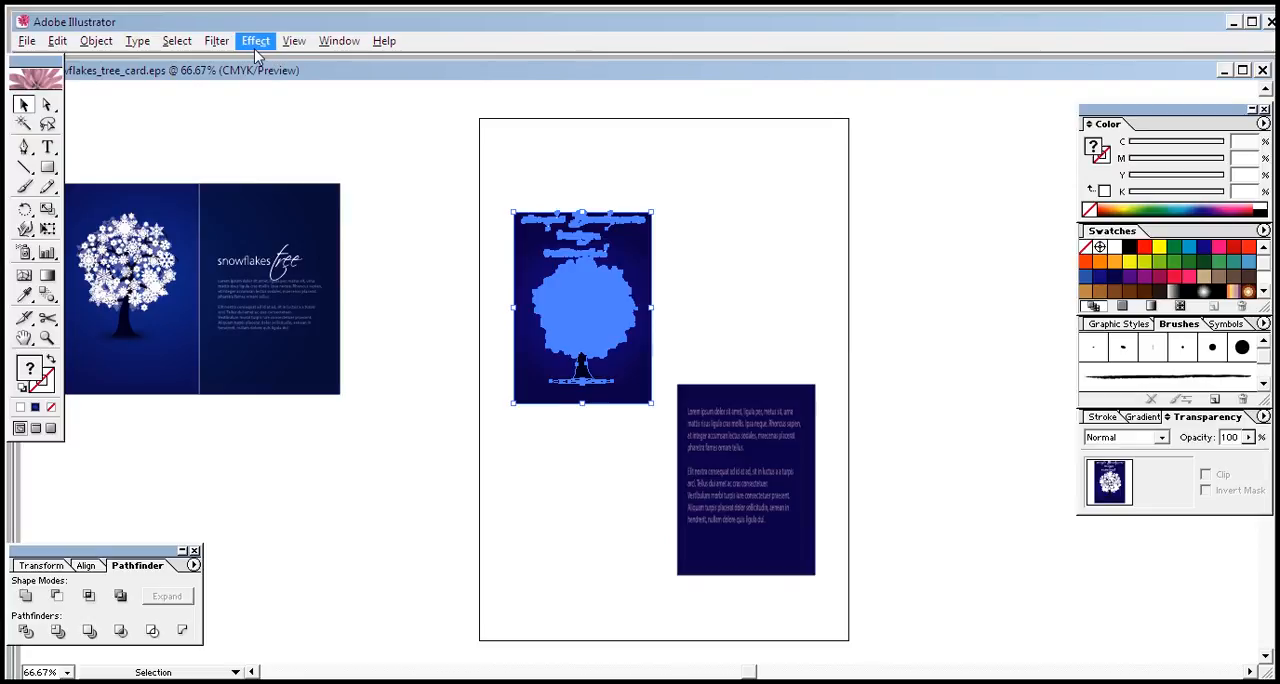
Step: Apply Free Distort to the left panel, pulling its upper-right corner down and lower-right corner up so it recedes toward the fold
{"action": "left_click", "coordinate": [256, 50]}
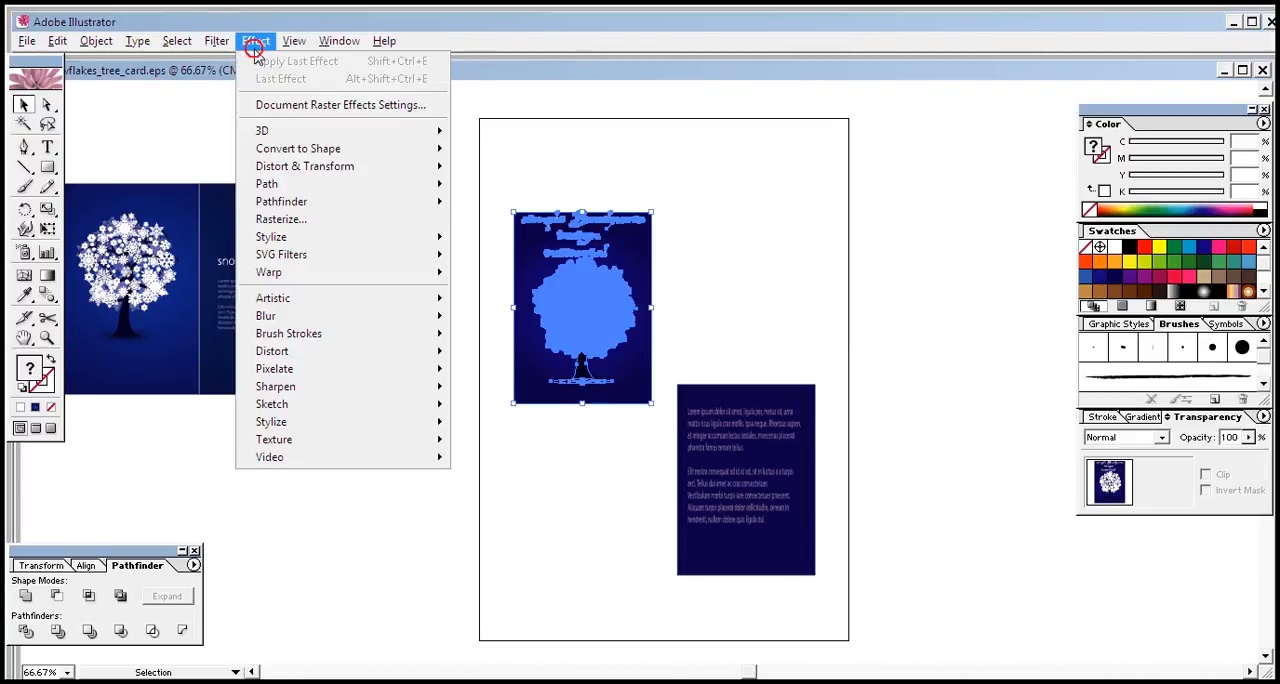
{"action": "mouse_move", "coordinate": [326, 175]}
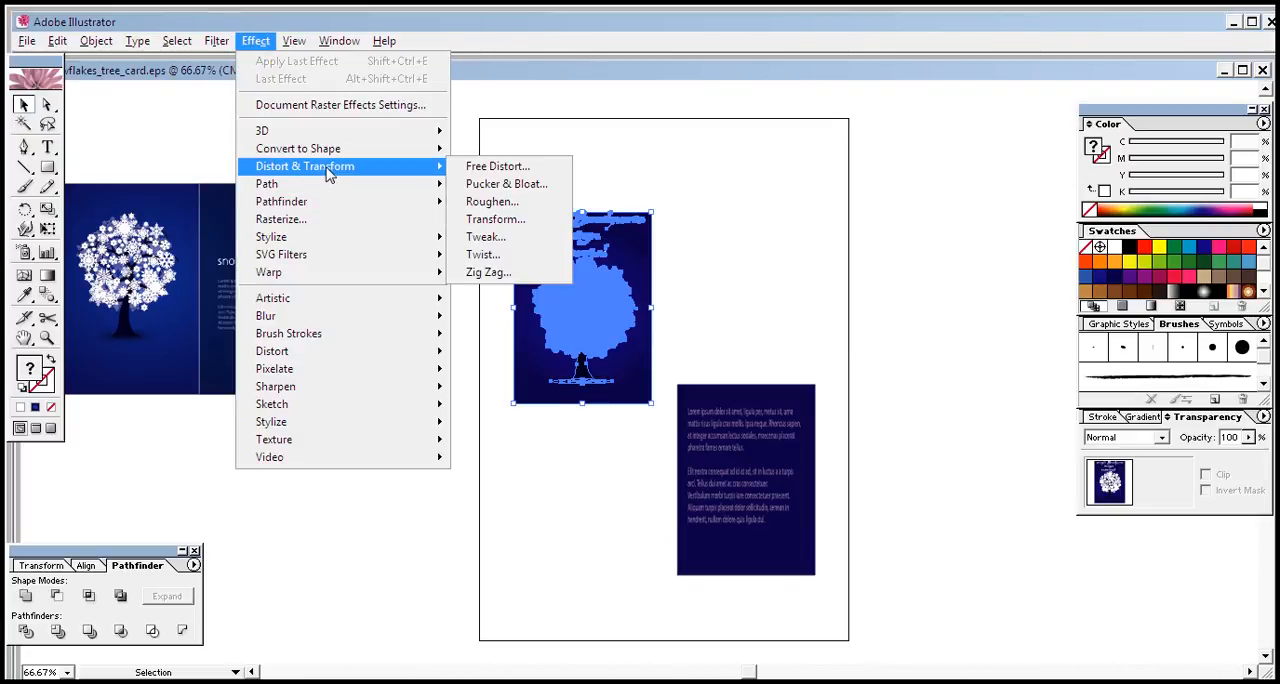
{"action": "left_click", "coordinate": [488, 168]}
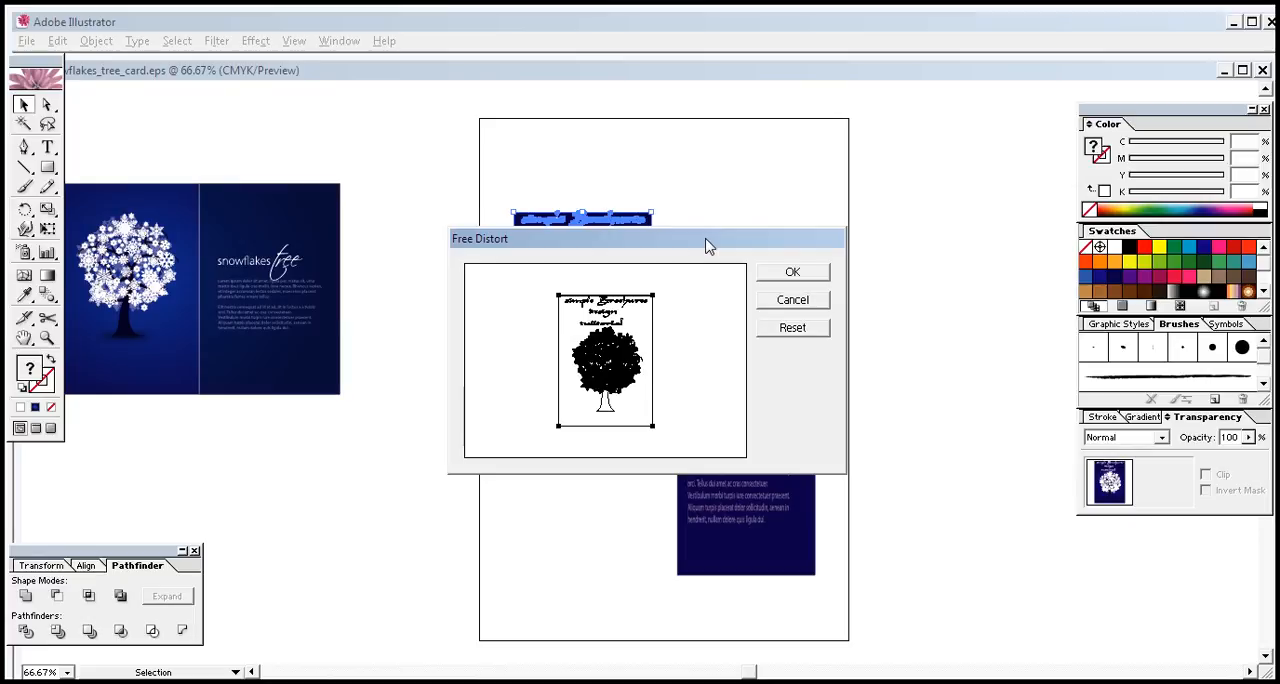
{"action": "left_click_drag", "start_coordinate": [707, 245], "coordinate": [931, 217]}
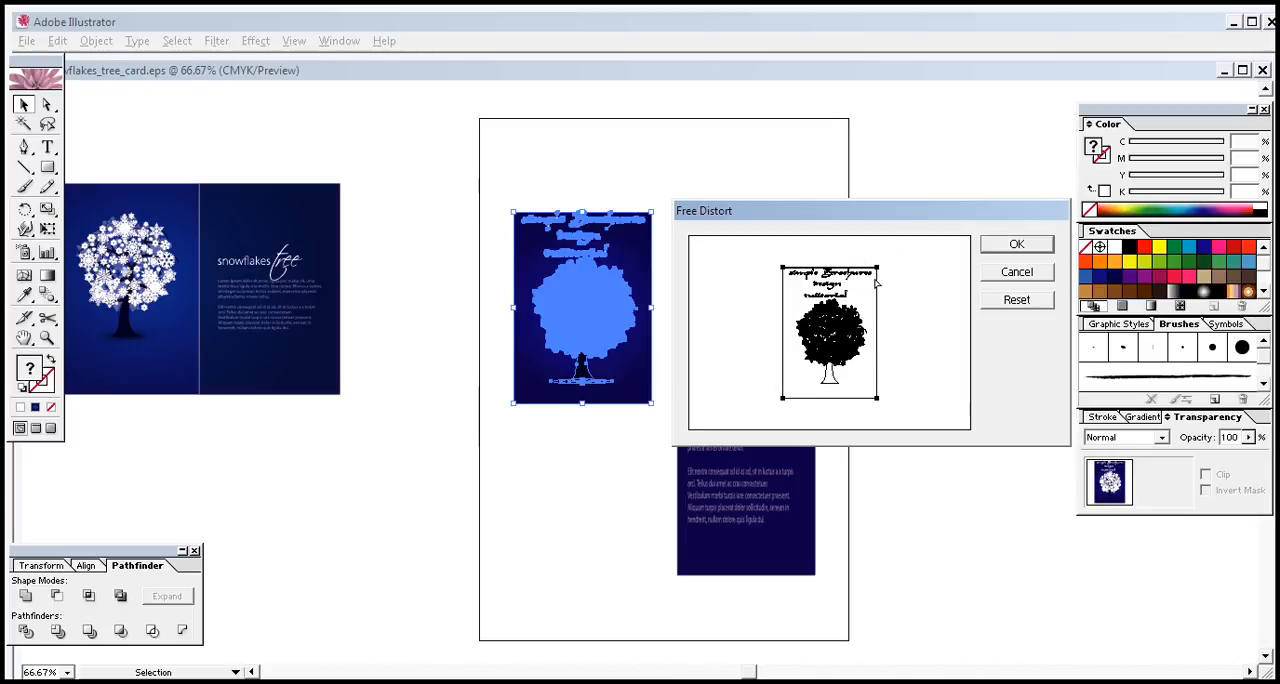
{"action": "left_click_drag", "start_coordinate": [877, 269], "coordinate": [874, 288]}
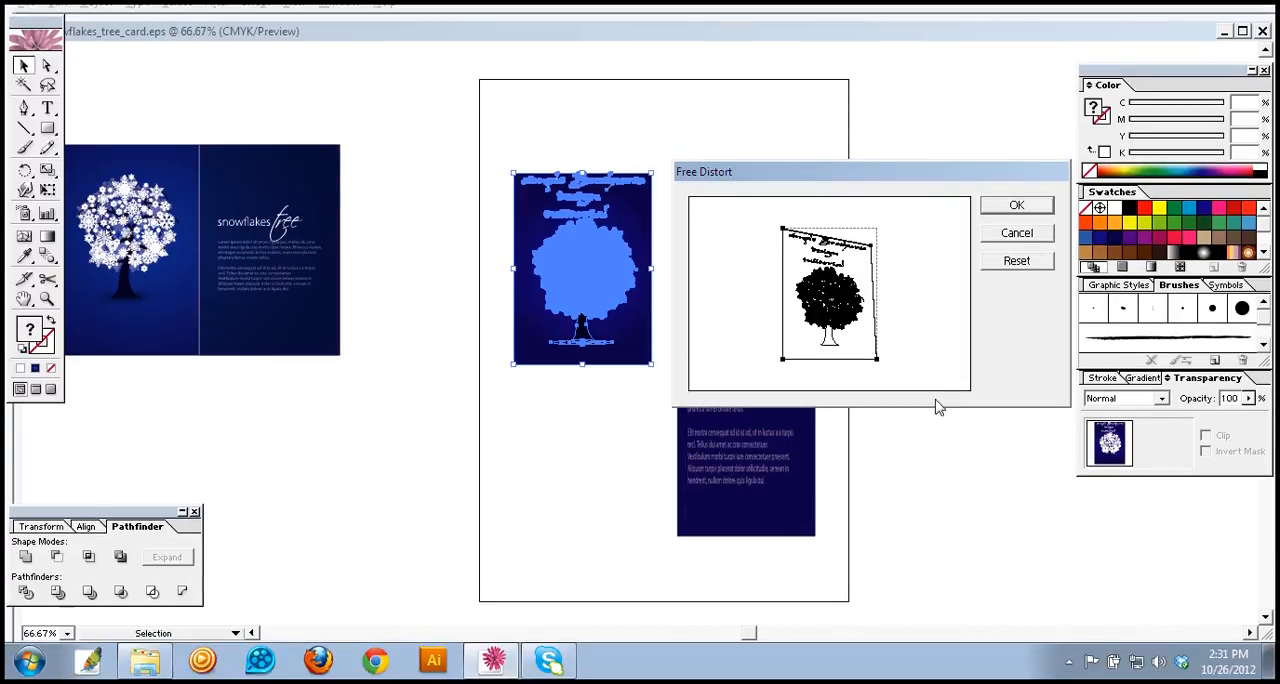
{"action": "left_click", "coordinate": [878, 360]}
{"action": "left_click", "coordinate": [878, 360]}
{"action": "left_click", "coordinate": [878, 361]}
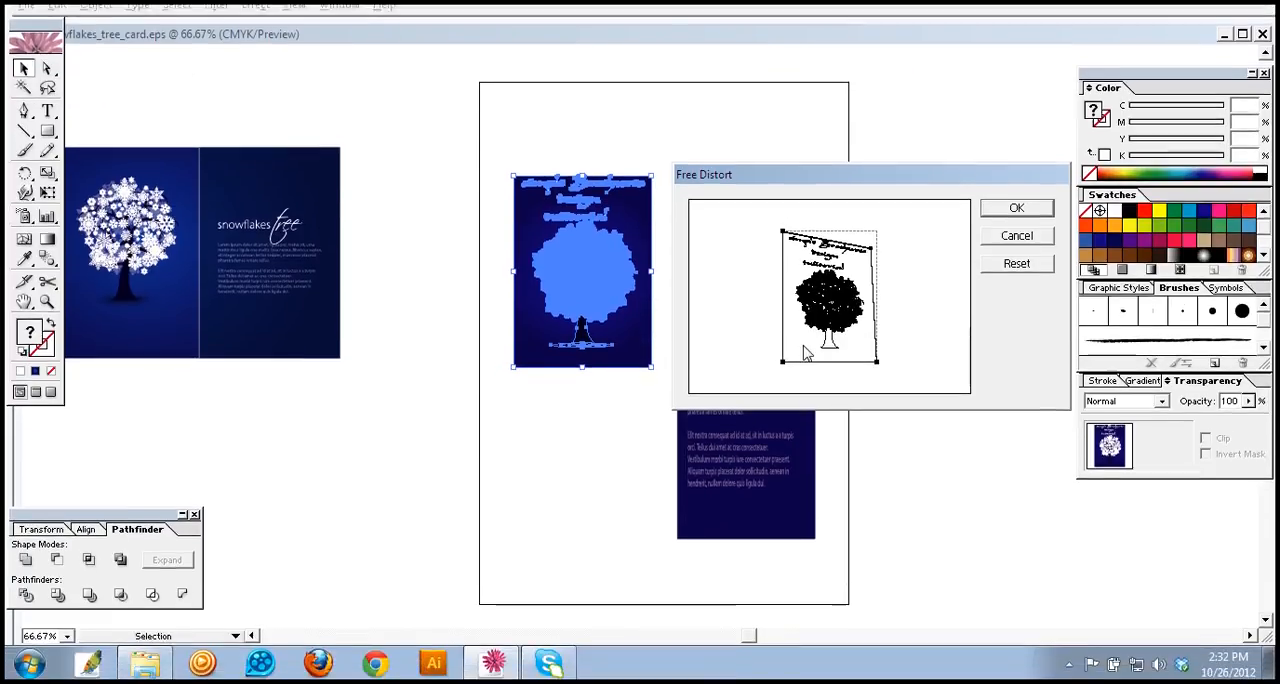
{"action": "left_click_drag", "start_coordinate": [876, 361], "coordinate": [877, 362]}
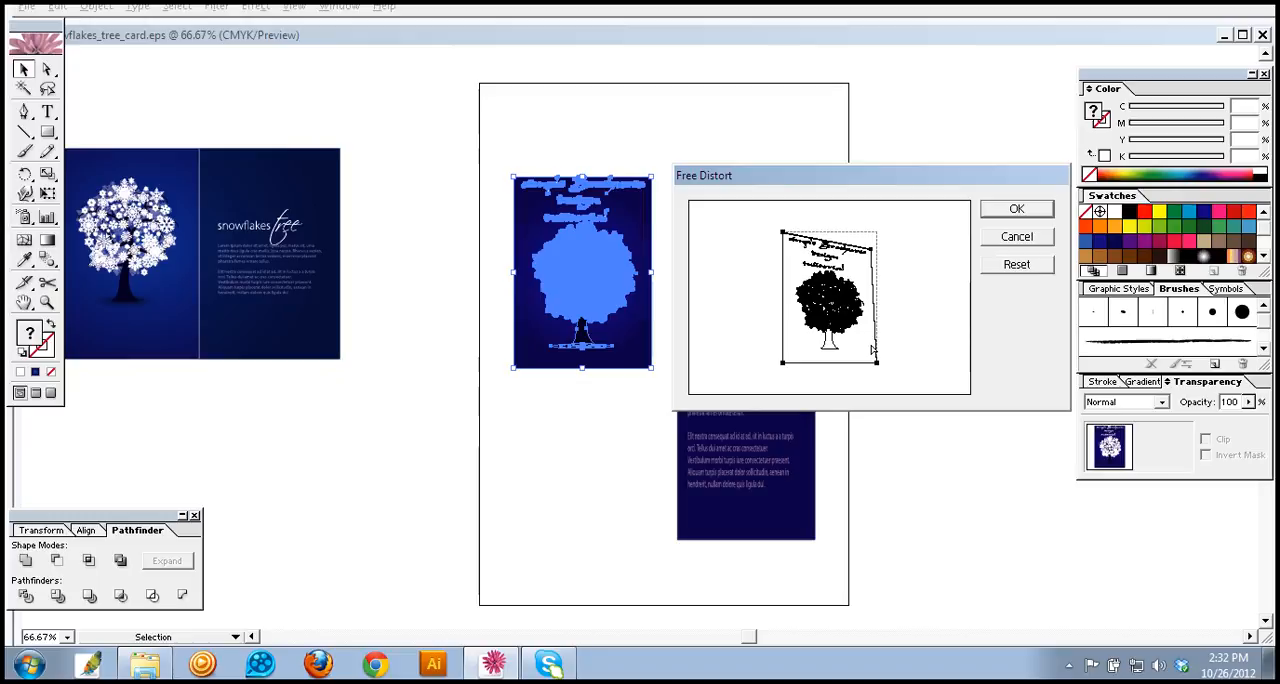
{"action": "left_click_drag", "start_coordinate": [872, 348], "coordinate": [870, 347]}
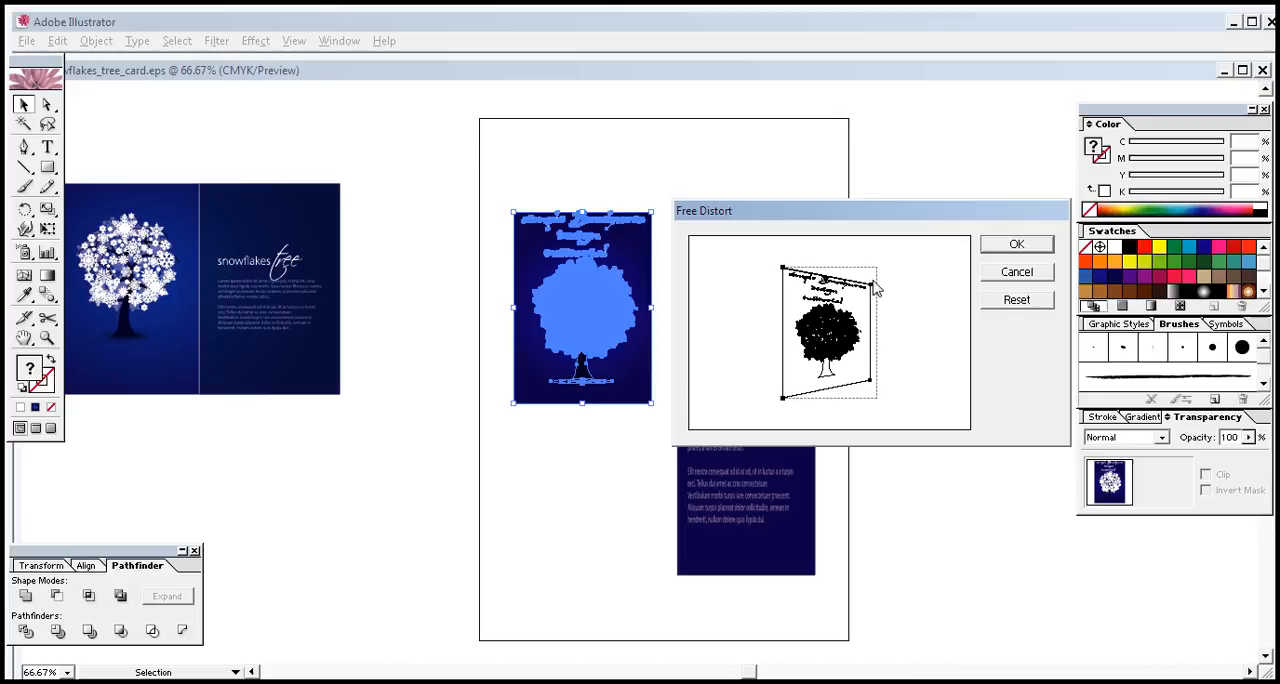
{"action": "left_click", "coordinate": [1012, 250]}
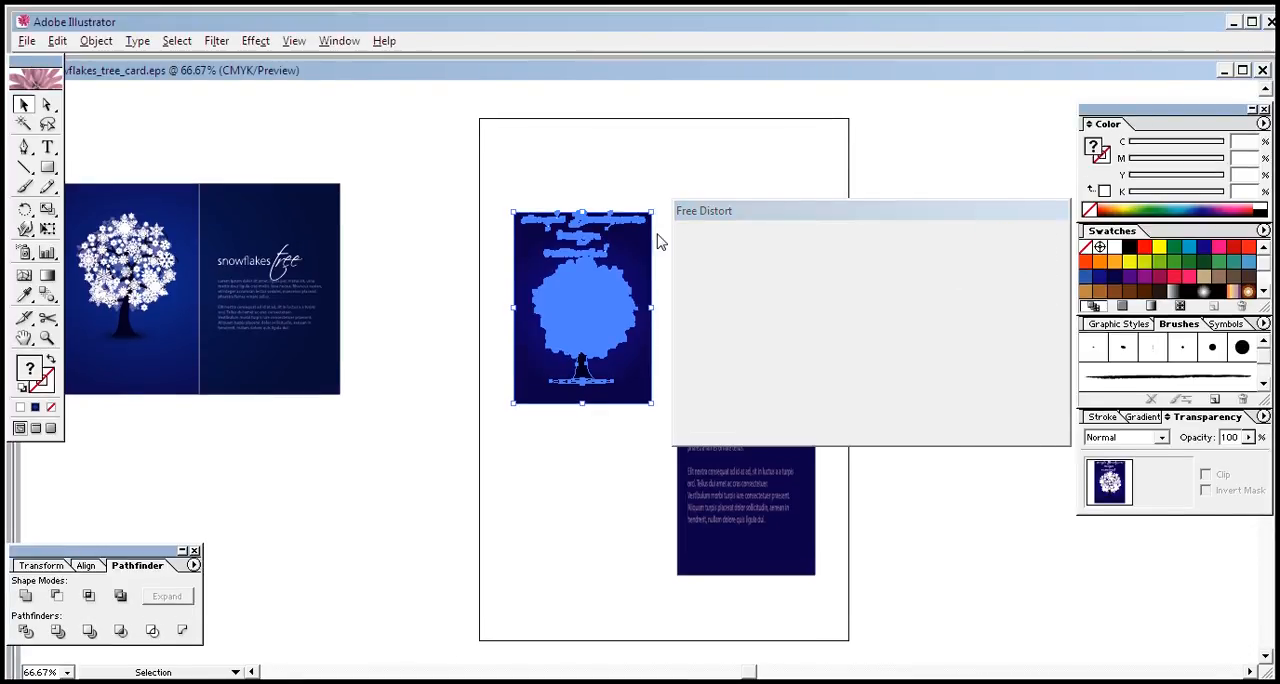
{"action": "left_click", "coordinate": [689, 260]}
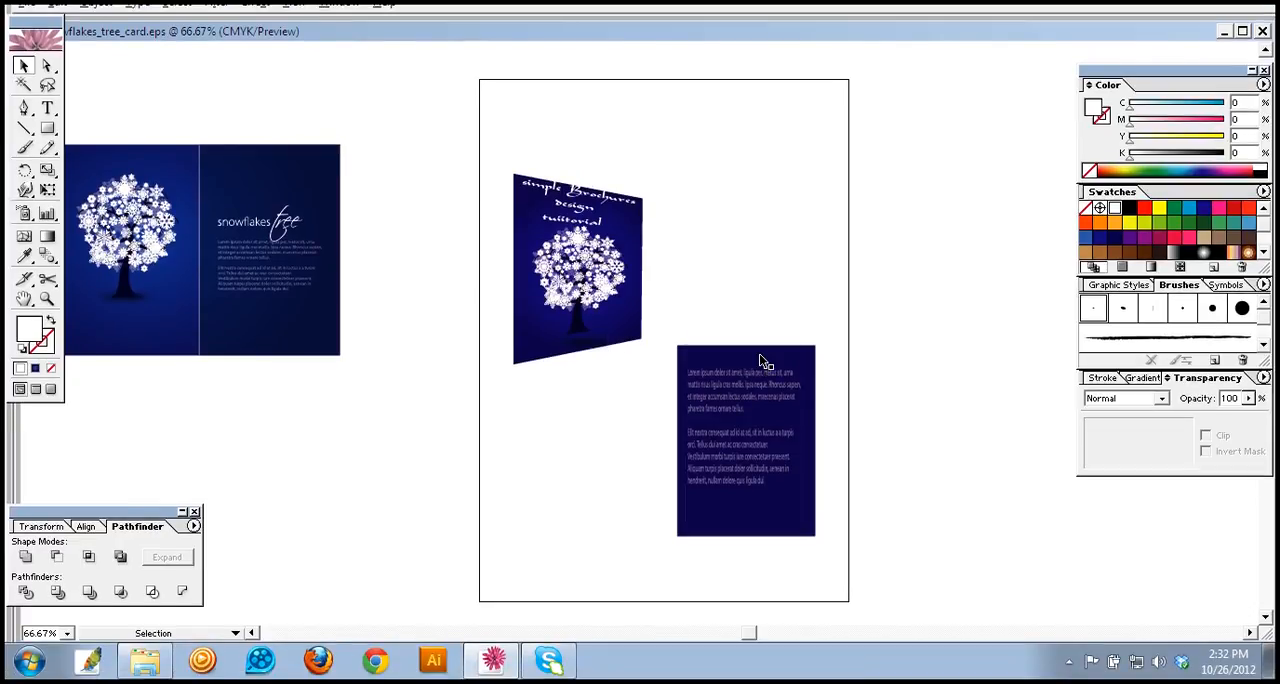
Step: Move the right panel up beside the distorted left panel and nudge it slightly upward to level their tops
{"action": "left_click", "coordinate": [762, 353]}
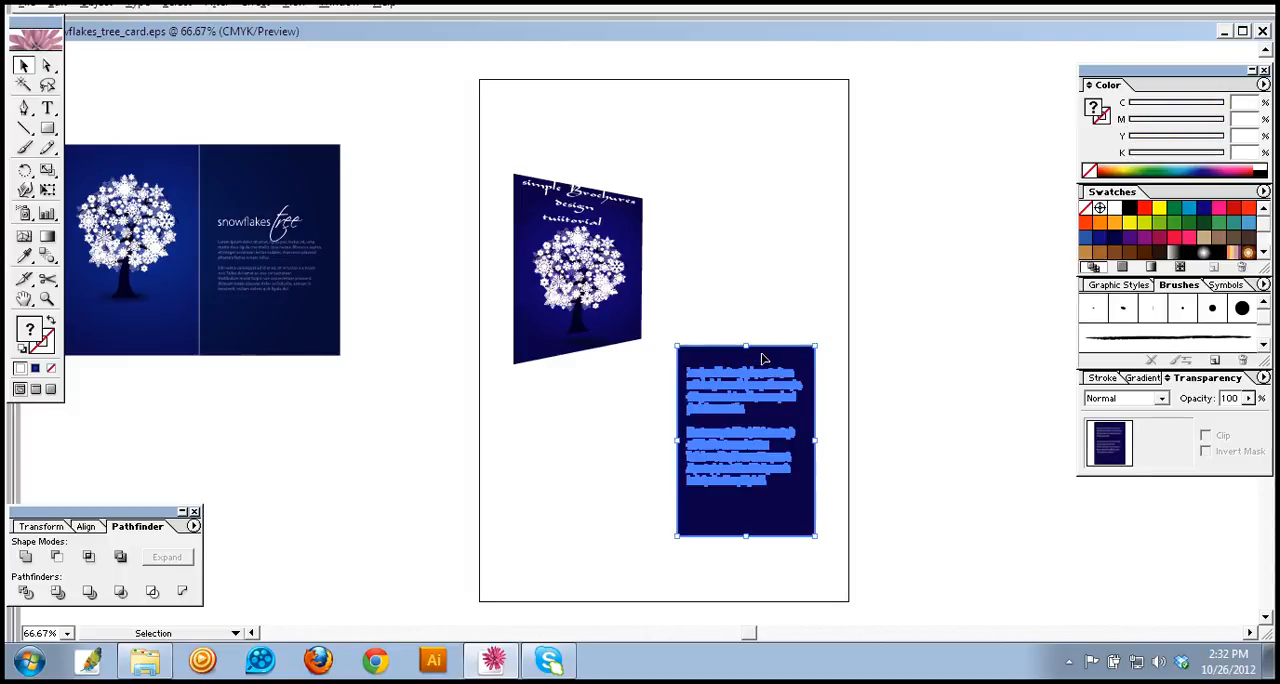
{"action": "left_click_drag", "start_coordinate": [760, 358], "coordinate": [742, 195]}
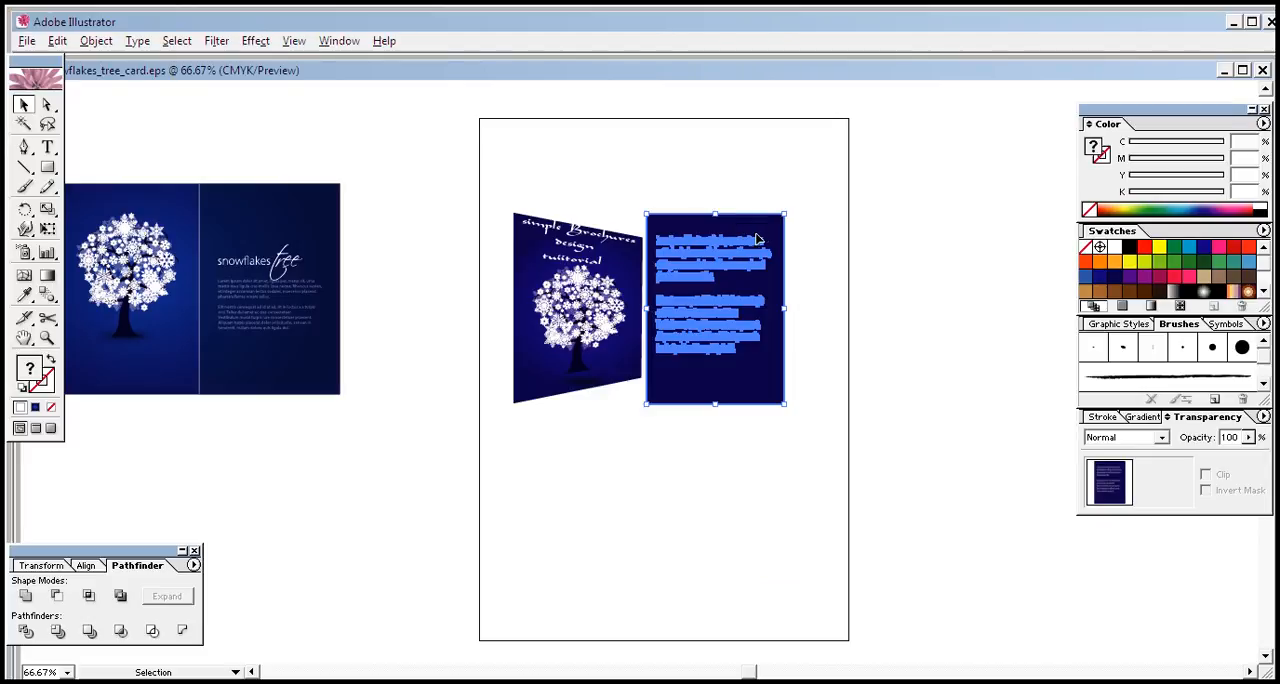
{"action": "key", "text": "Up"}
{"action": "key", "text": "Up"}
{"action": "key", "text": "Up"}
{"action": "key", "text": "Up"}
{"action": "key", "text": "Up"}
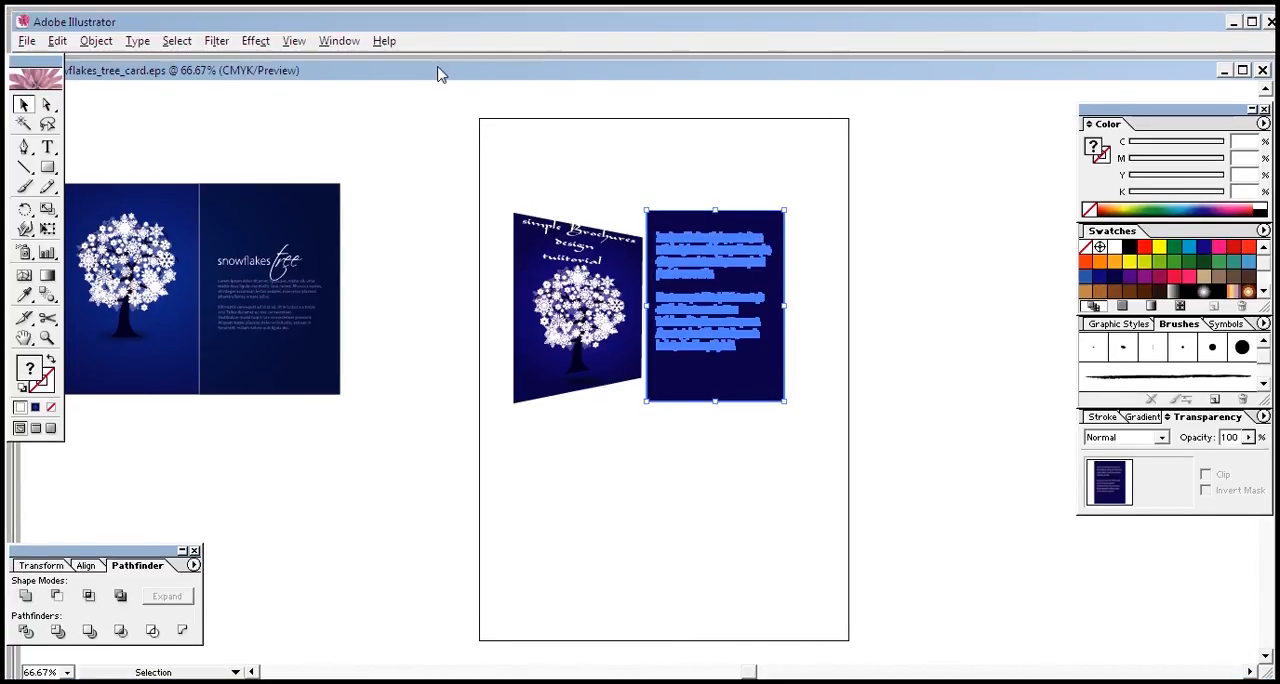
Step: Apply Free Distort to the right panel, pulling its upper-left corner down and lower-left corner up to mirror the left panel's perspective
{"action": "left_click", "coordinate": [255, 41]}
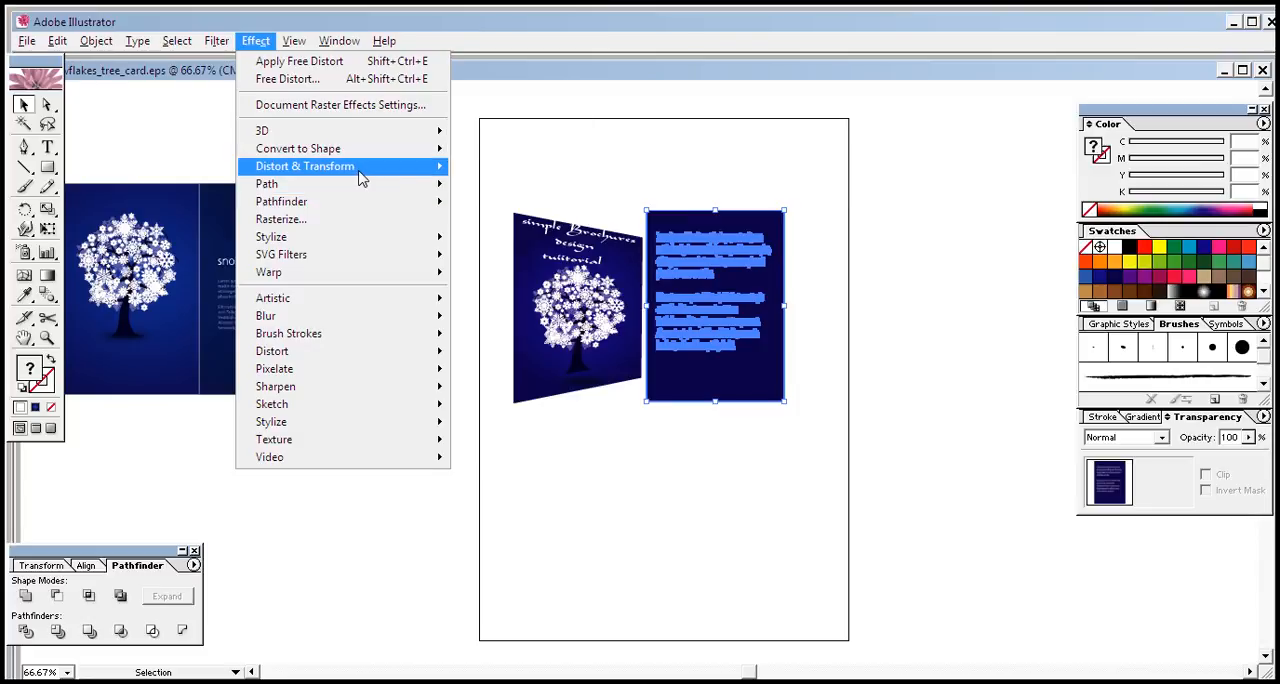
{"action": "mouse_move", "coordinate": [362, 178]}
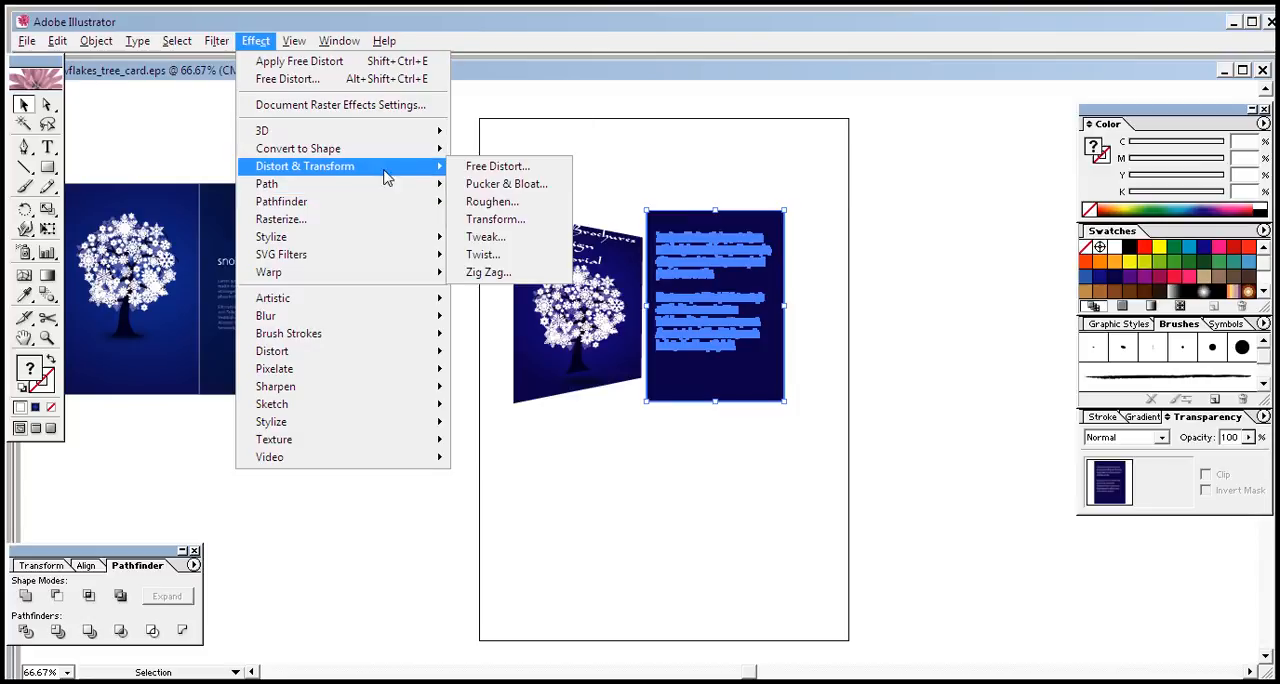
{"action": "left_click", "coordinate": [497, 172]}
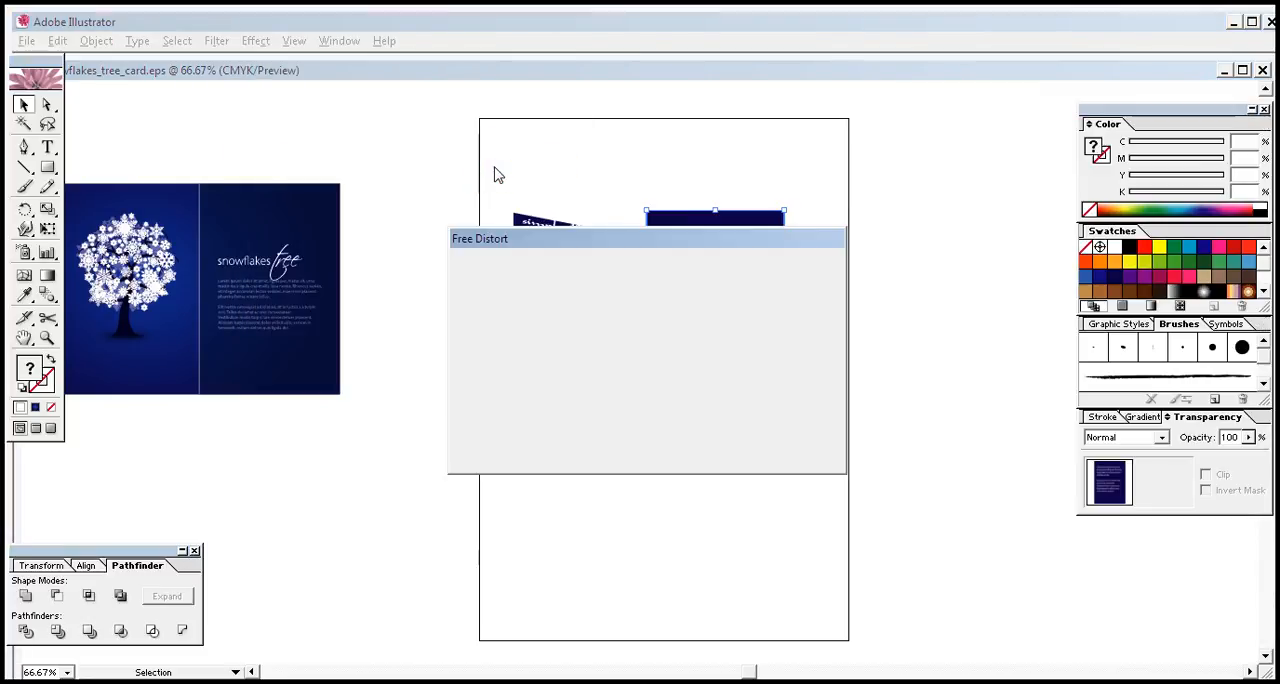
{"action": "left_click_drag", "start_coordinate": [631, 246], "coordinate": [896, 348]}
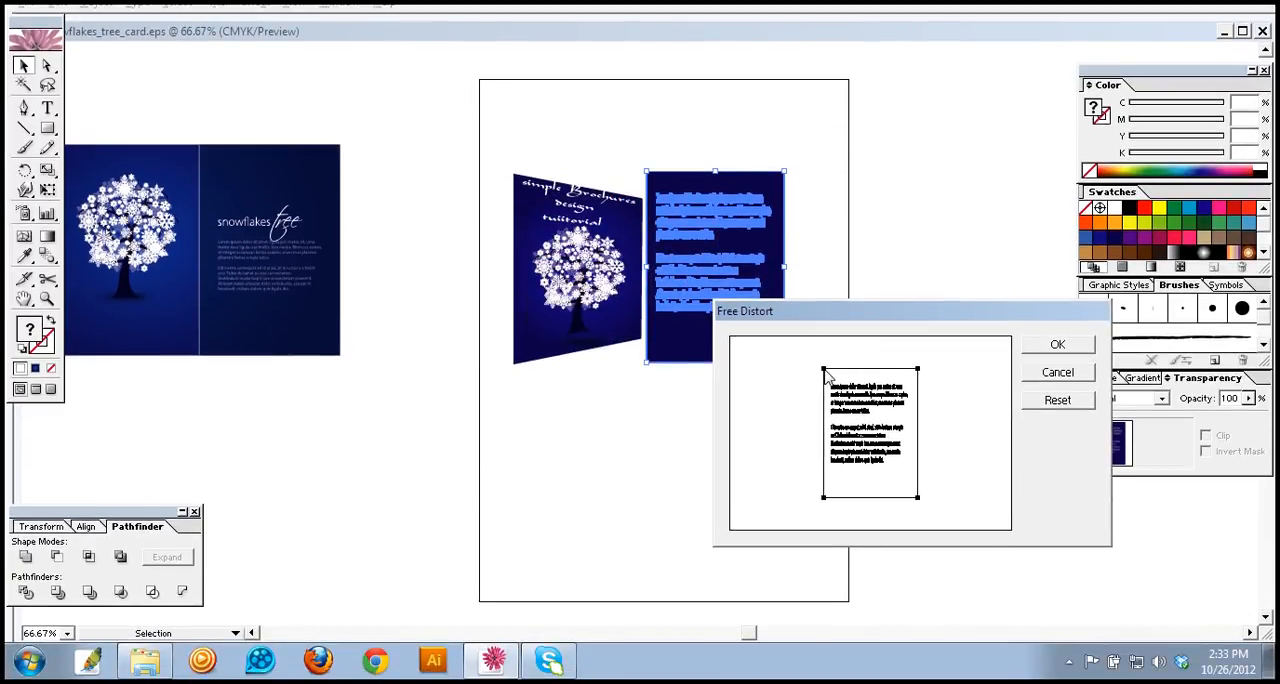
{"action": "left_click_drag", "start_coordinate": [824, 370], "coordinate": [826, 386]}
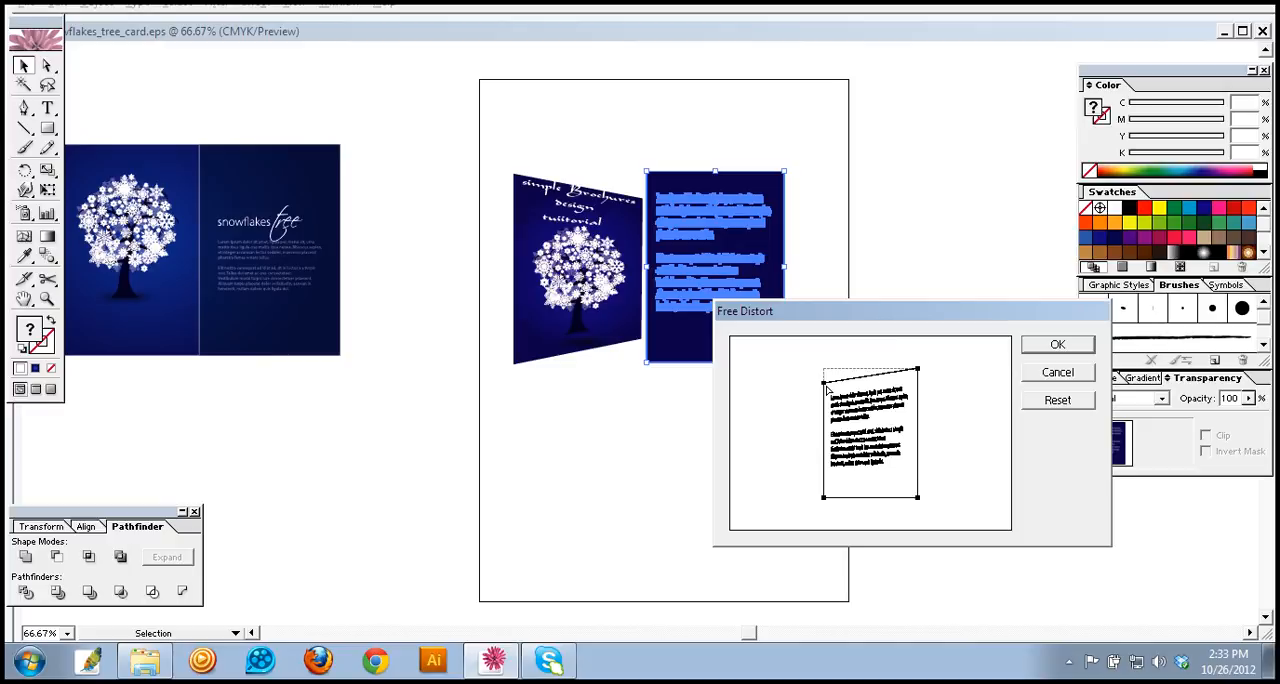
{"action": "left_click", "coordinate": [822, 498]}
{"action": "mouse_move", "coordinate": [820, 487]}
{"action": "left_mouse_down"}
{"action": "mouse_move", "coordinate": [833, 488]}
{"action": "mouse_move", "coordinate": [823, 480]}
{"action": "left_mouse_up"}
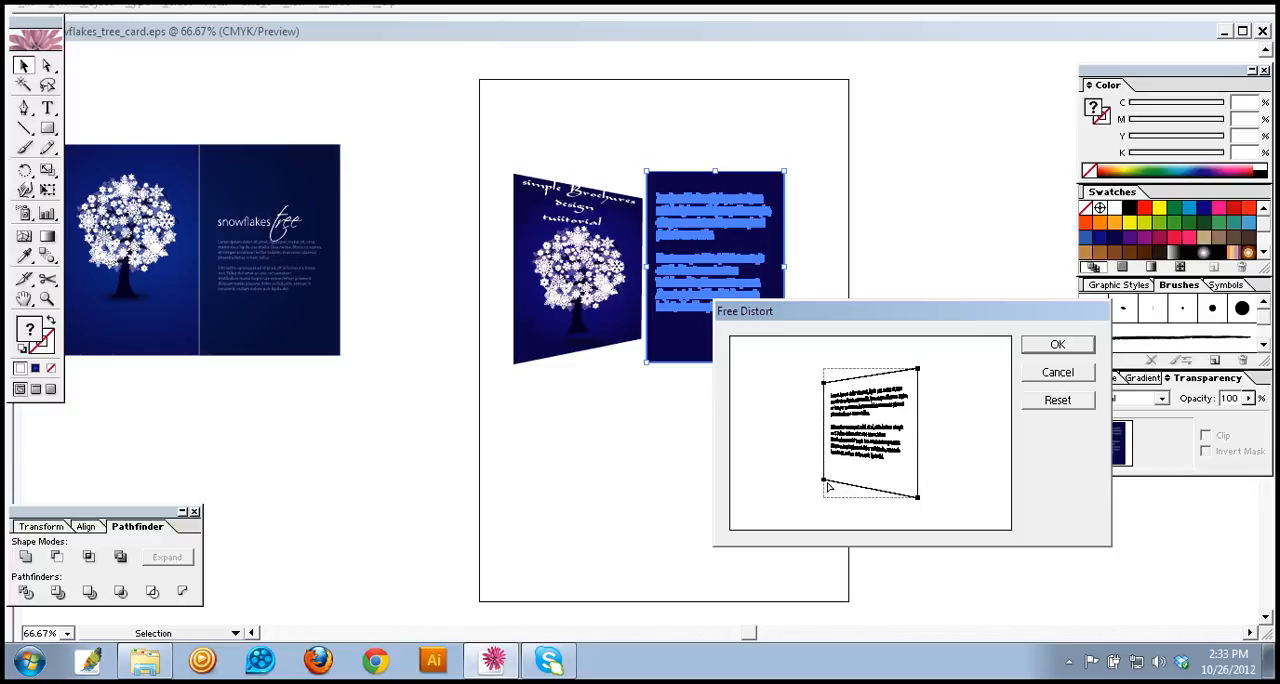
{"action": "left_click", "coordinate": [822, 381]}
{"action": "left_click", "coordinate": [825, 383]}
{"action": "left_click", "coordinate": [825, 384]}
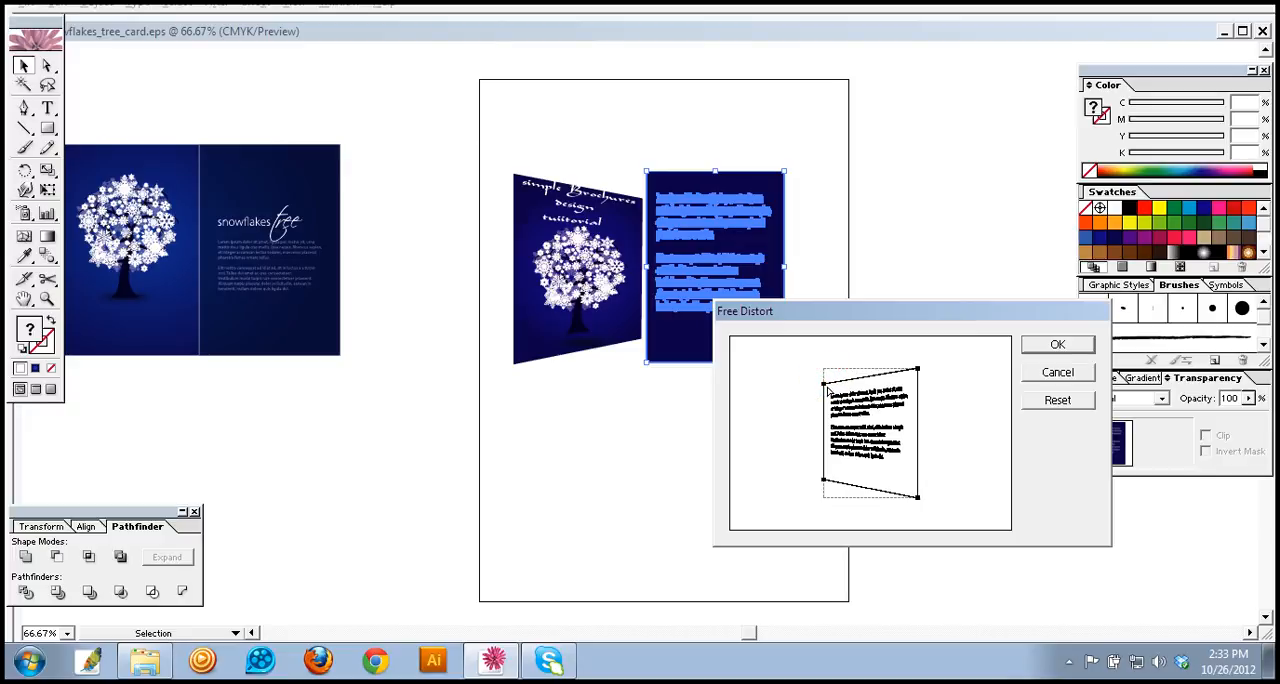
{"action": "left_click_drag", "start_coordinate": [821, 381], "coordinate": [825, 389]}
{"action": "left_click", "coordinate": [1054, 348]}
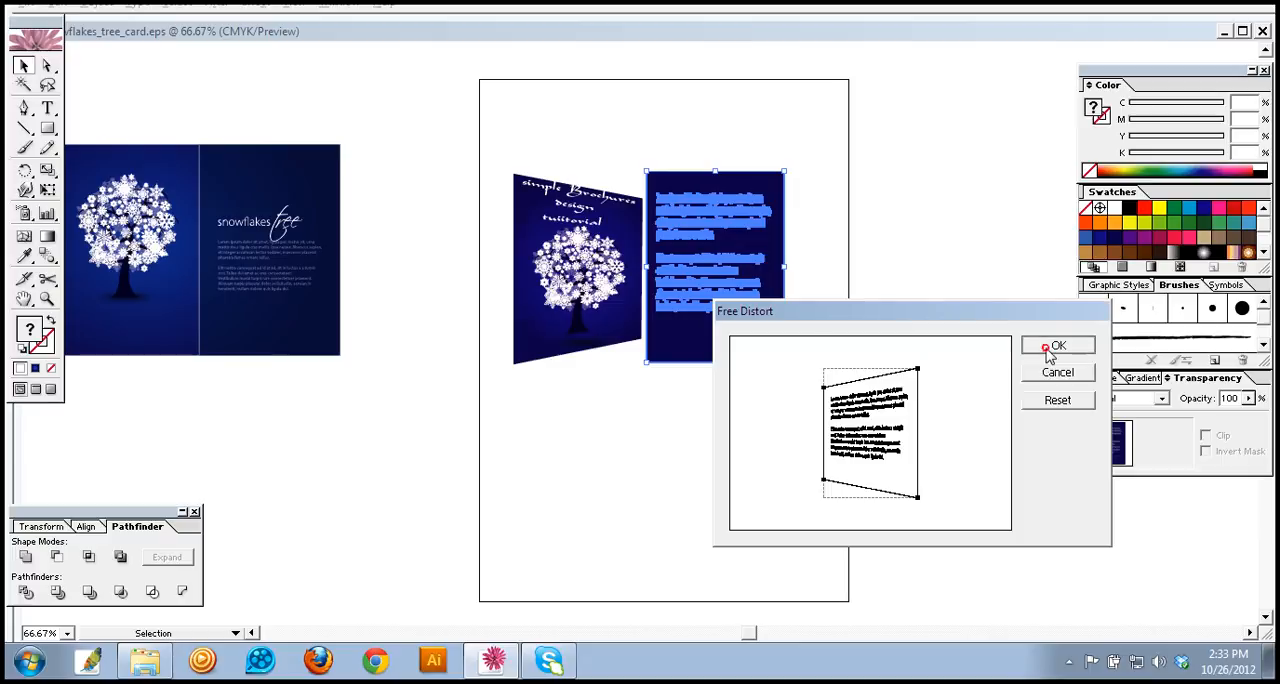
{"action": "left_click", "coordinate": [747, 457]}
Step: Shift the right panel against the left panel's inner edge and stretch it slightly downward so both panels meet evenly at the fold
{"action": "left_click", "coordinate": [745, 352]}
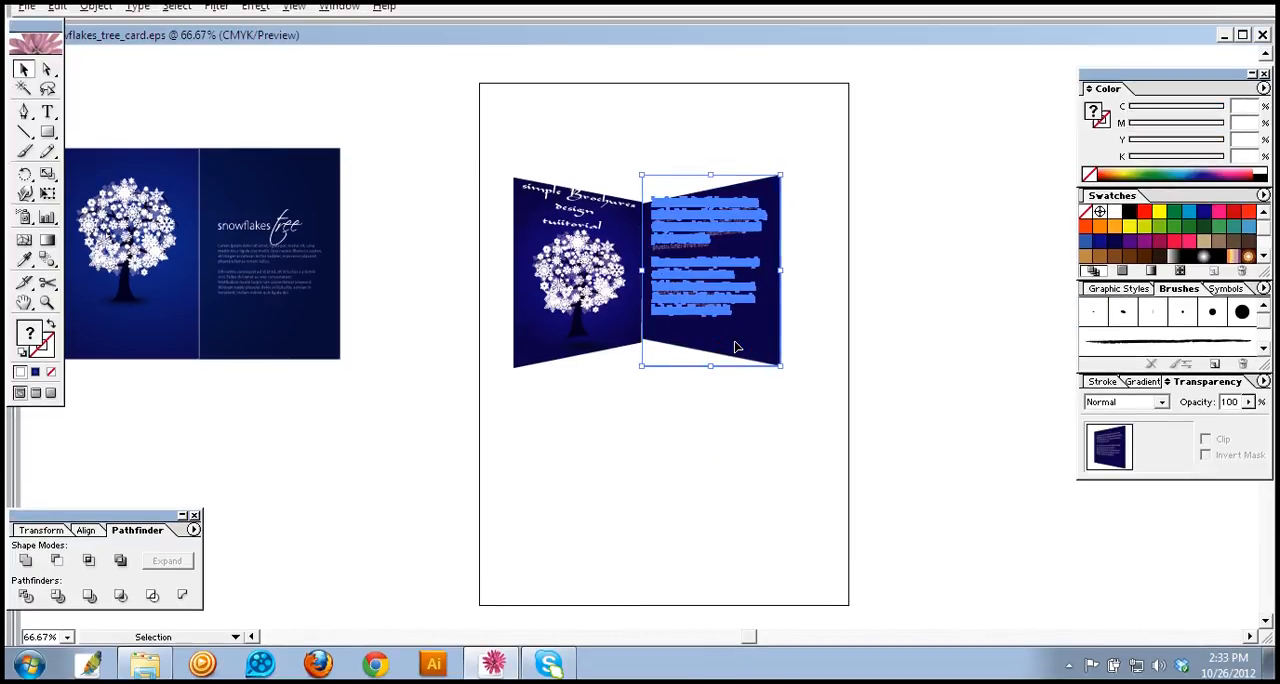
{"action": "left_click", "coordinate": [723, 445]}
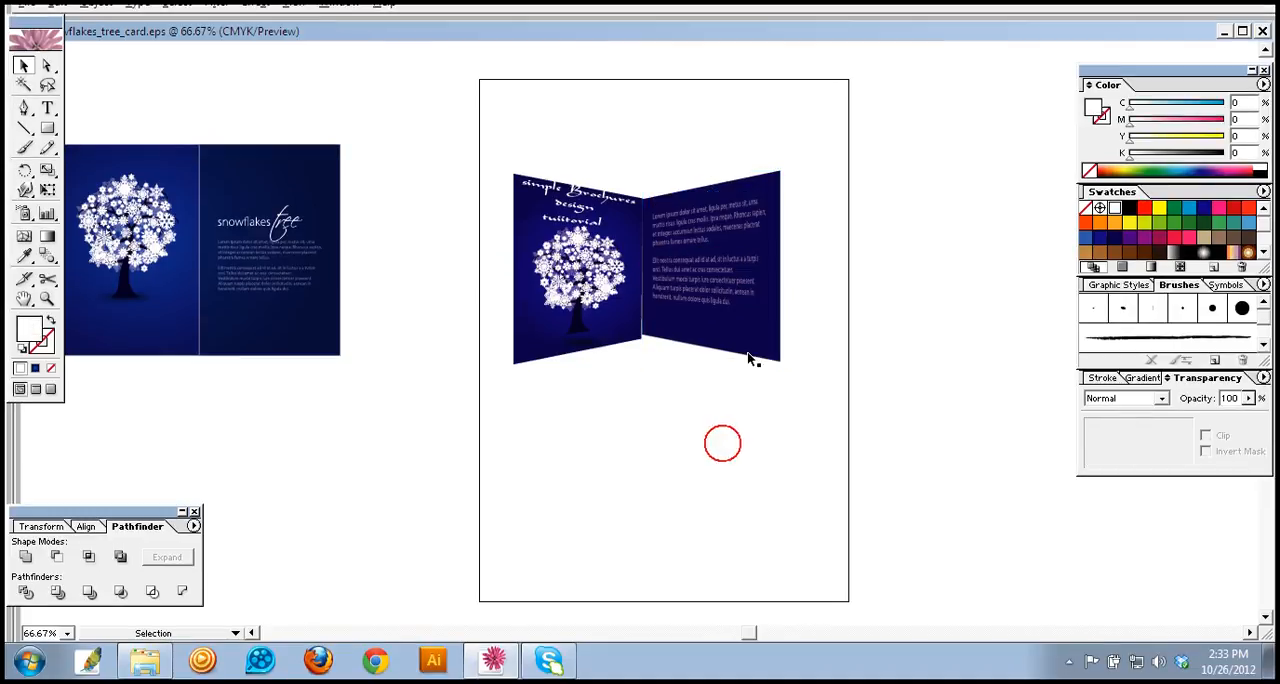
{"action": "left_click", "coordinate": [742, 352]}
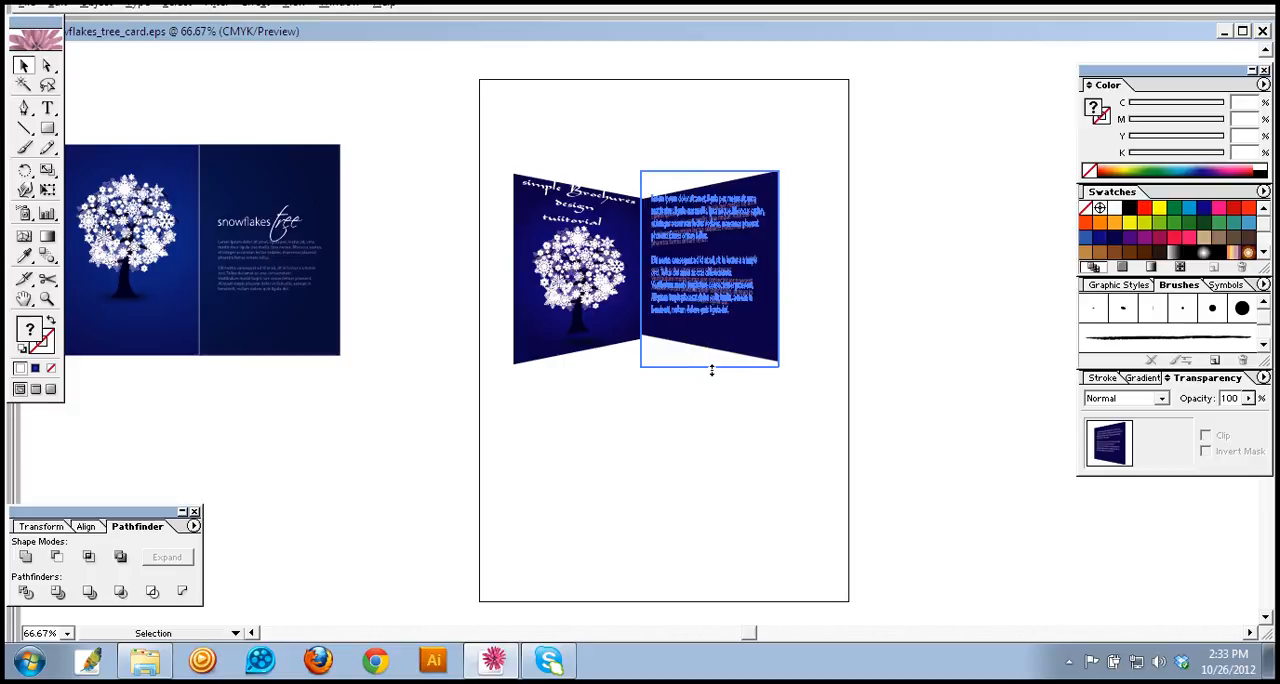
{"action": "left_click", "coordinate": [717, 401]}
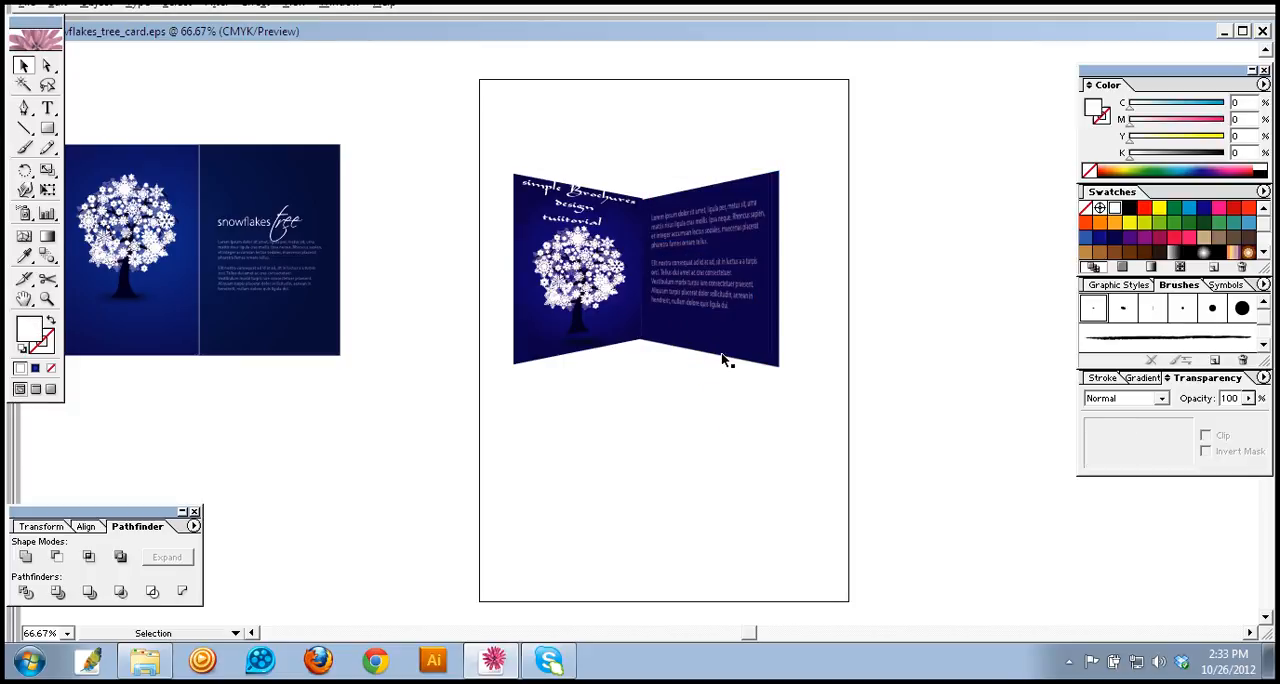
{"action": "left_click", "coordinate": [729, 356]}
{"action": "left_click", "coordinate": [718, 437]}
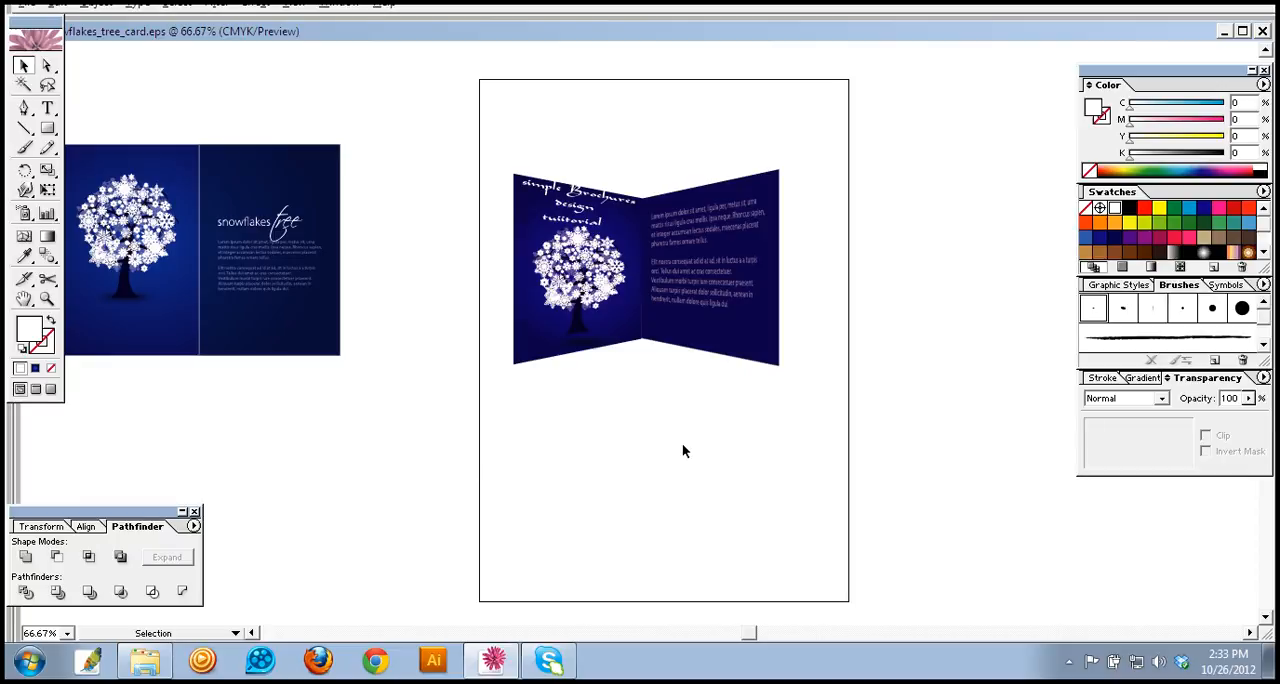
Step: Duplicate the distorted left panel and place the copy directly below the original
{"action": "left_click", "coordinate": [574, 350]}
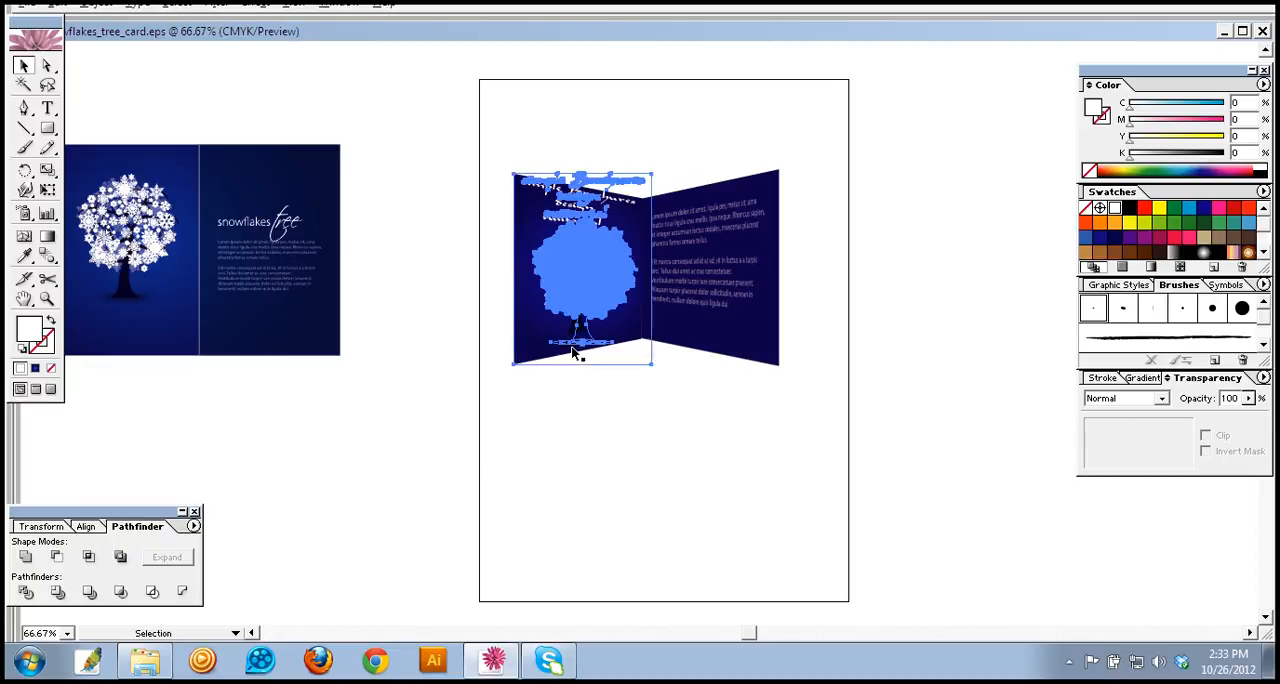
{"action": "right_click", "coordinate": [569, 342]}
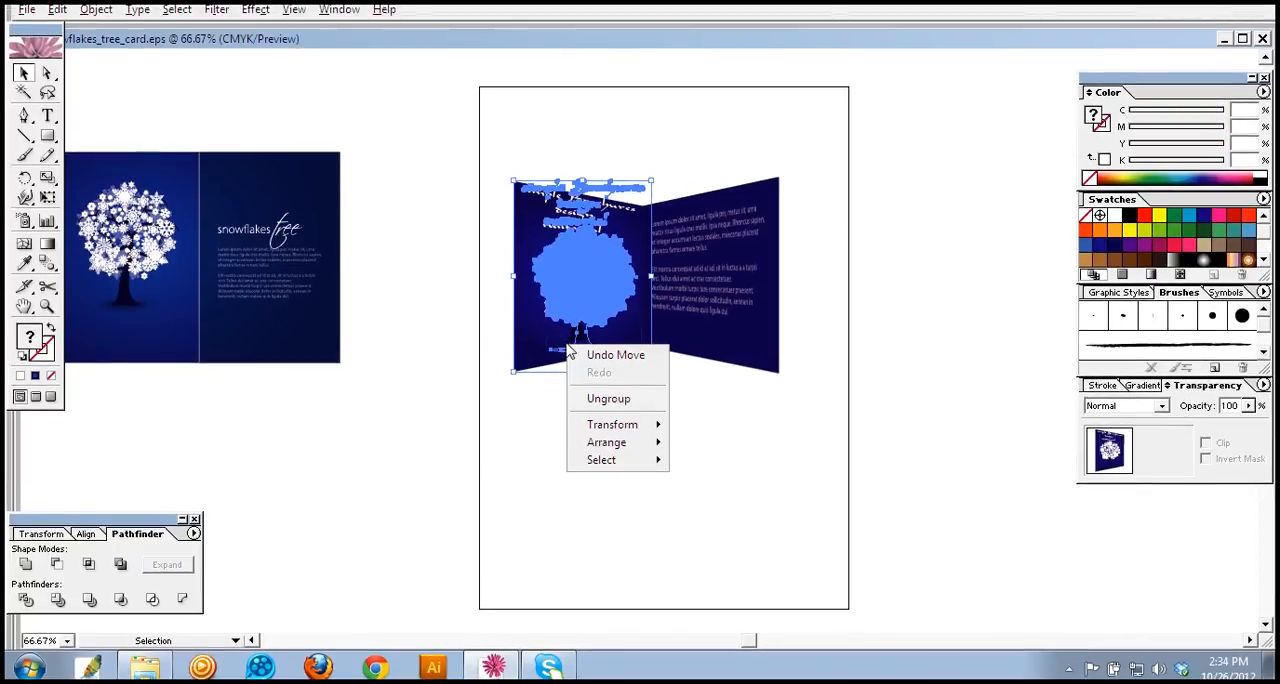
{"action": "left_click", "coordinate": [518, 462]}
{"action": "left_click", "coordinate": [543, 332]}
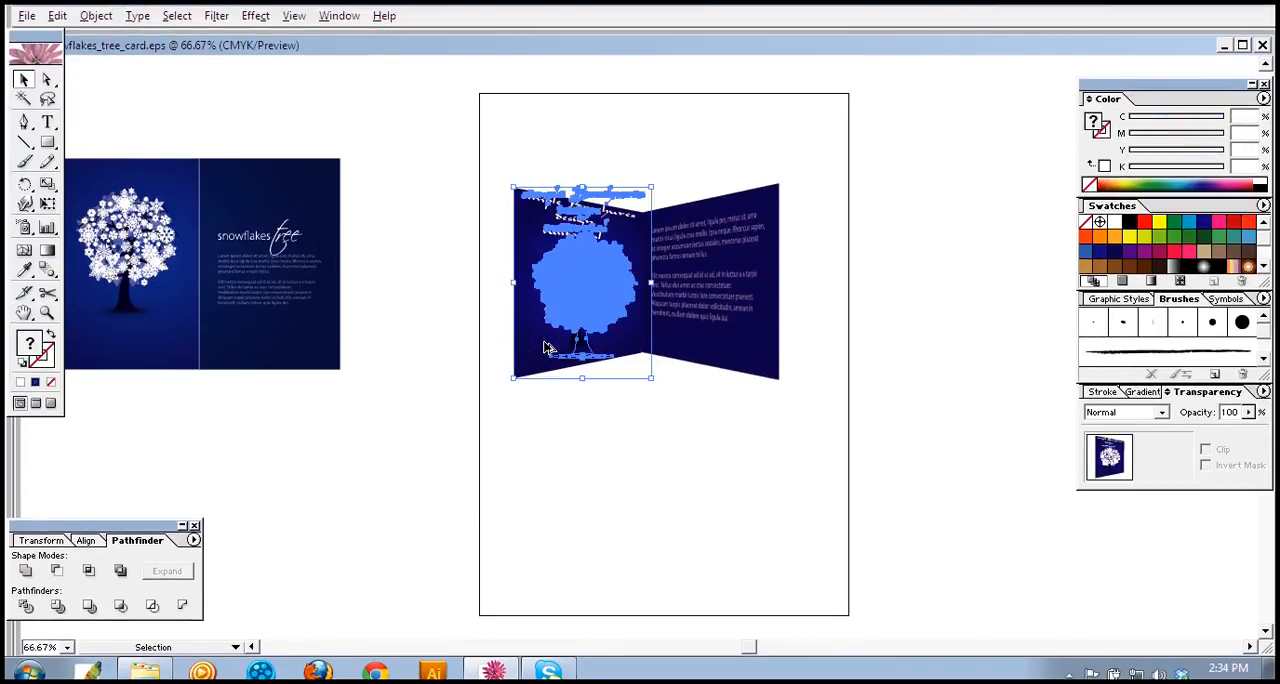
{"action": "left_click_drag", "start_coordinate": [545, 347], "coordinate": [550, 542]}
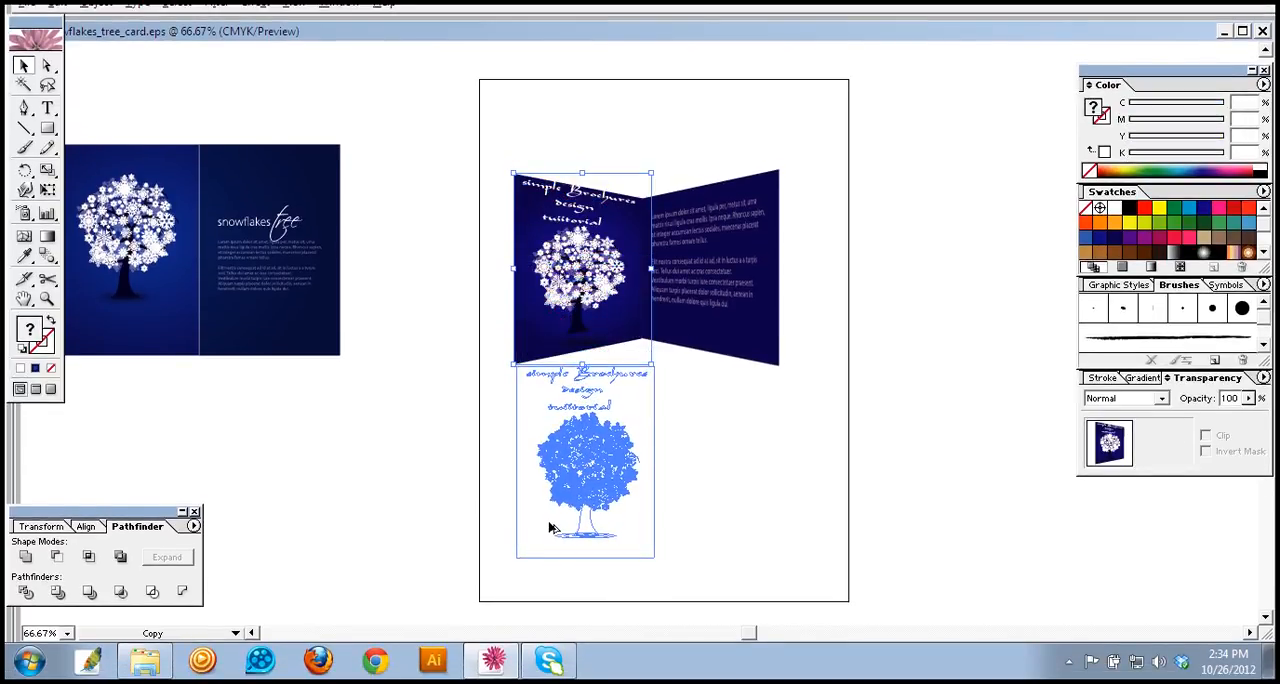
Step: Reflect the lower copy of the left panel across the horizontal axis so it appears upside down
{"action": "left_click", "coordinate": [705, 469]}
{"action": "left_click", "coordinate": [640, 496]}
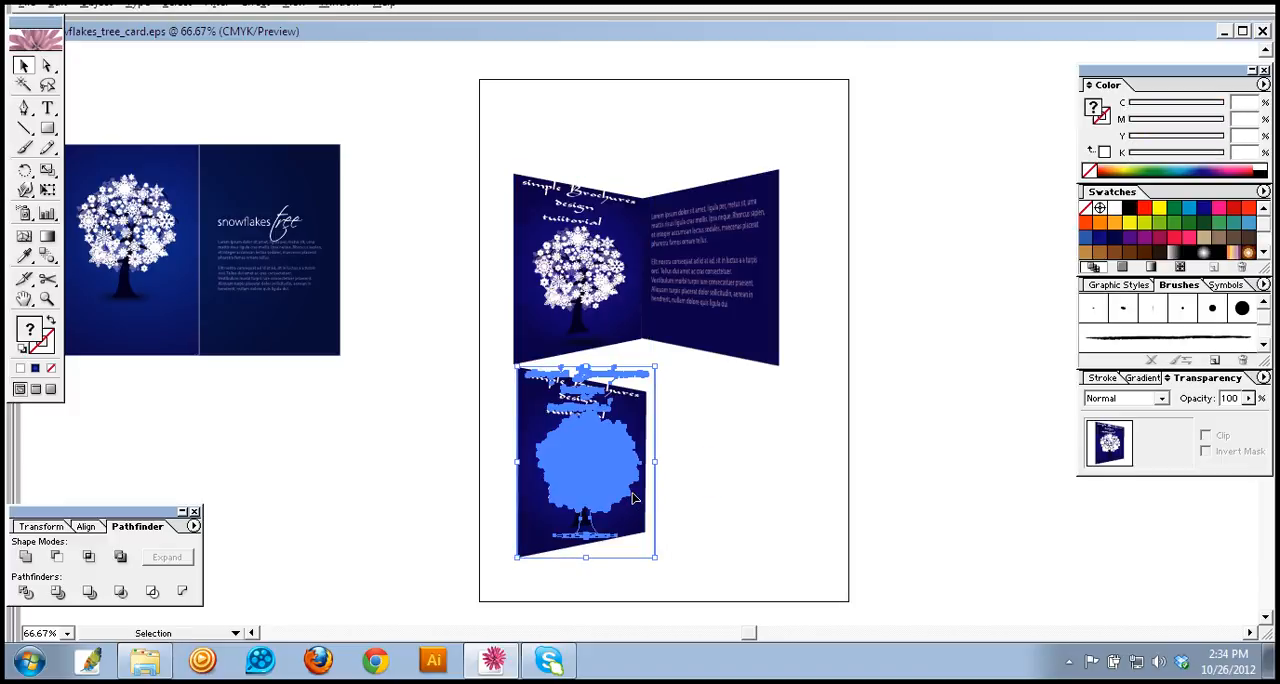
{"action": "right_click", "coordinate": [633, 497]}
{"action": "mouse_move", "coordinate": [677, 571]}
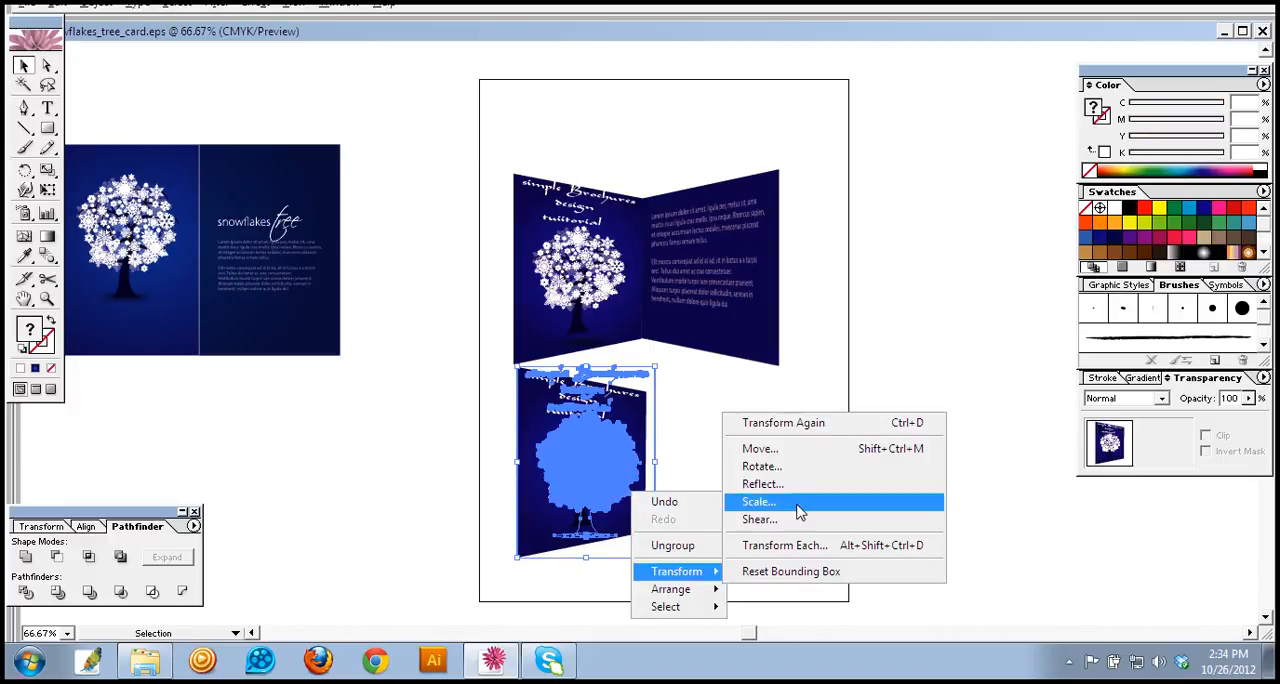
{"action": "left_click", "coordinate": [763, 483]}
{"action": "left_click", "coordinate": [576, 313]}
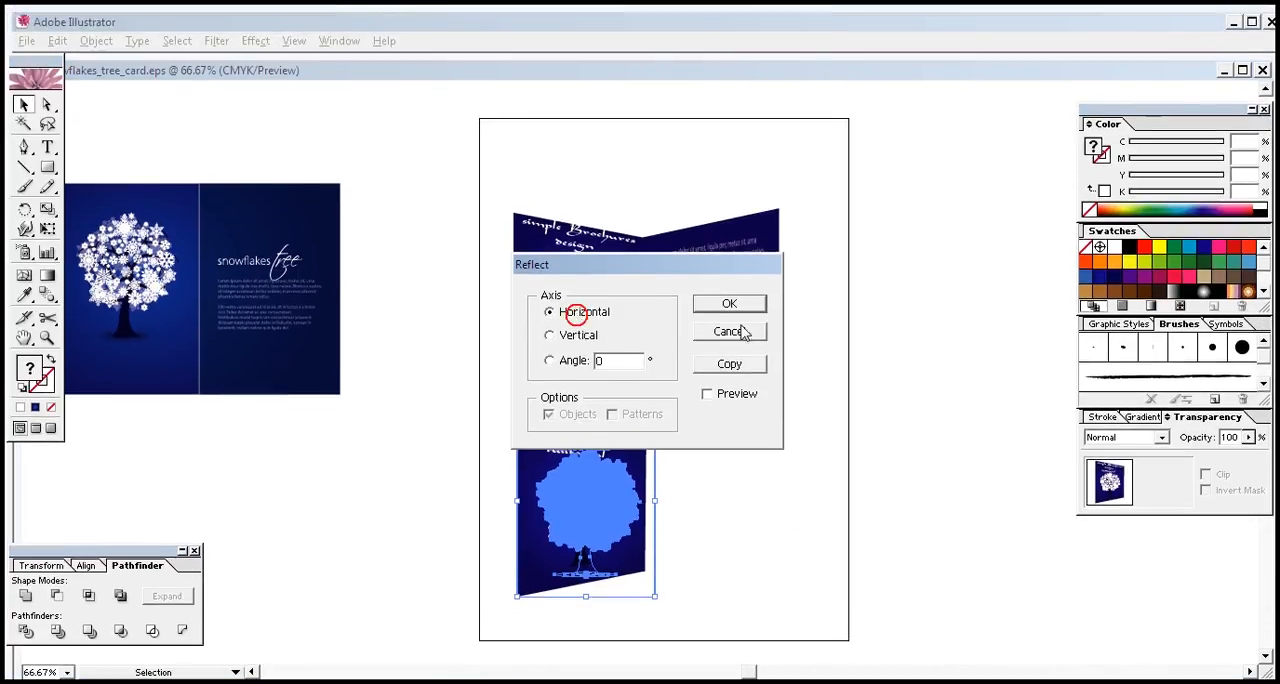
{"action": "left_click", "coordinate": [735, 305]}
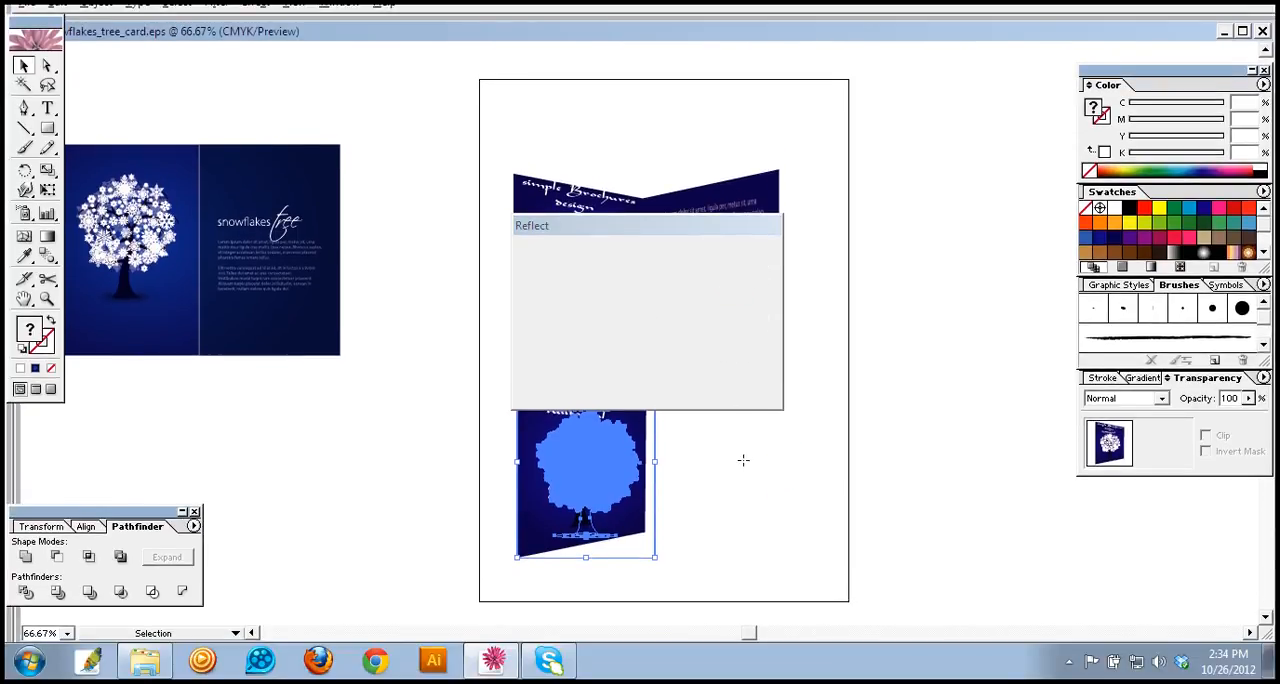
{"action": "left_click", "coordinate": [714, 458]}
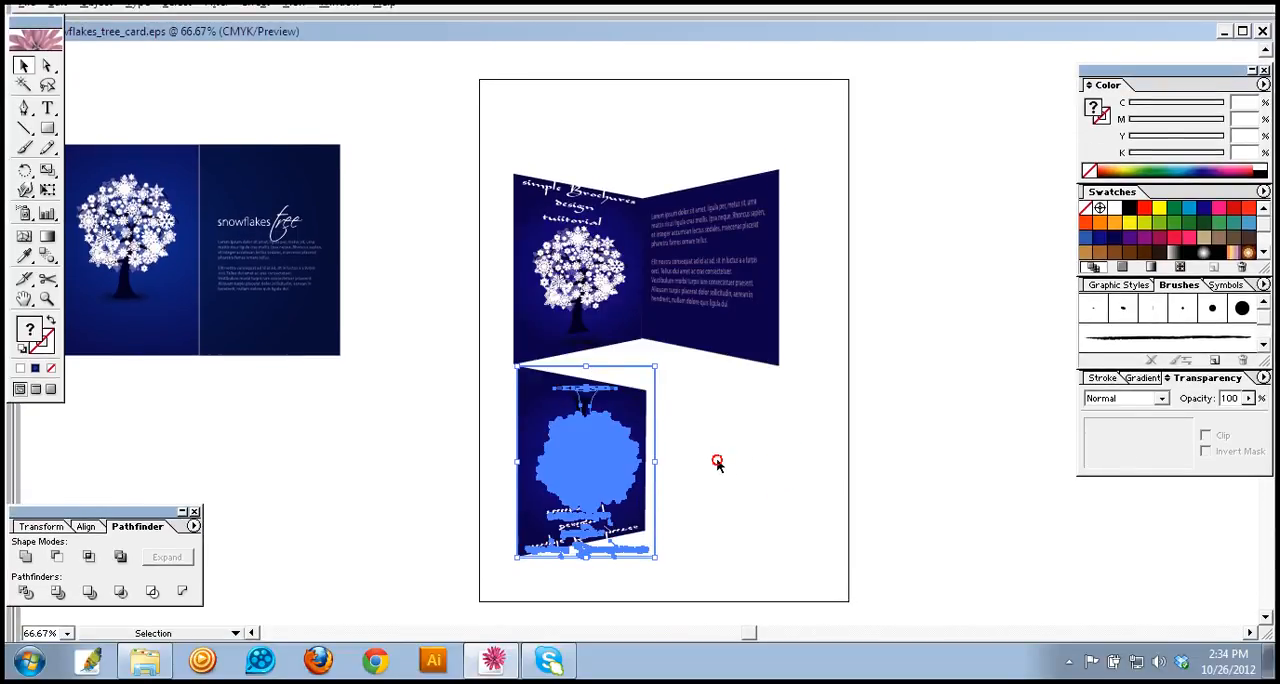
Step: Shift the reflected copy slightly left until its outer edge lines up with the panel above
{"action": "left_click", "coordinate": [637, 432]}
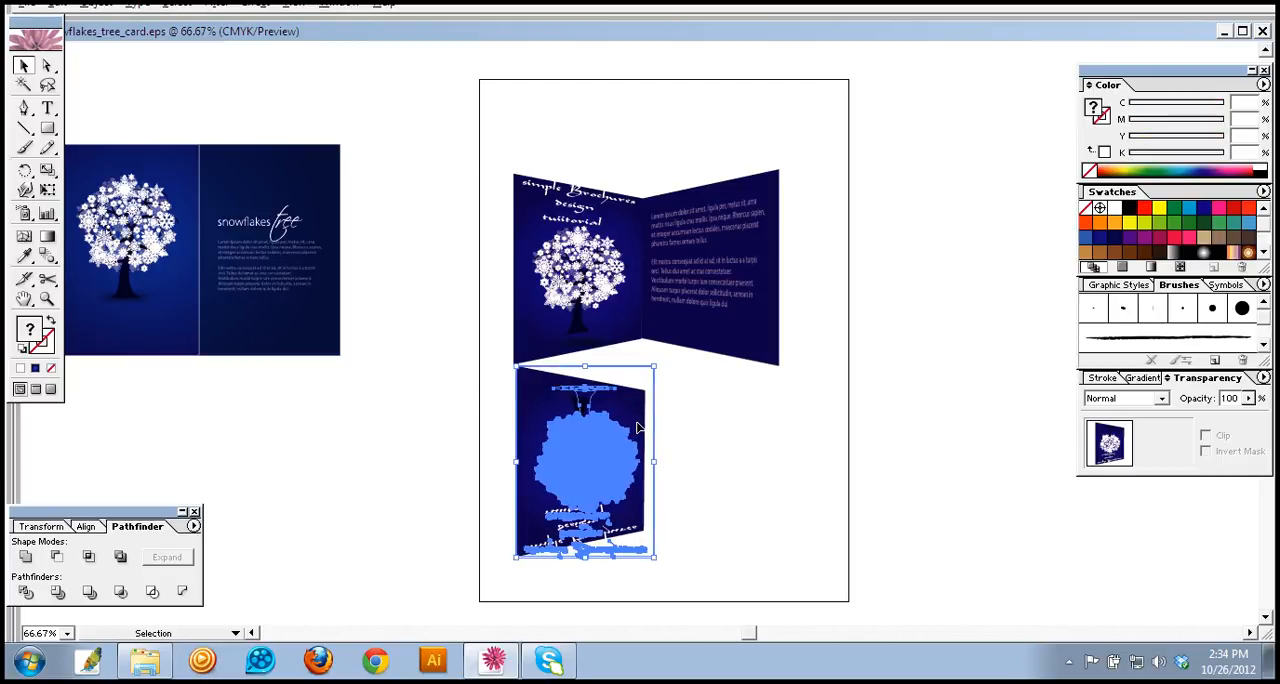
{"action": "left_click", "coordinate": [711, 437]}
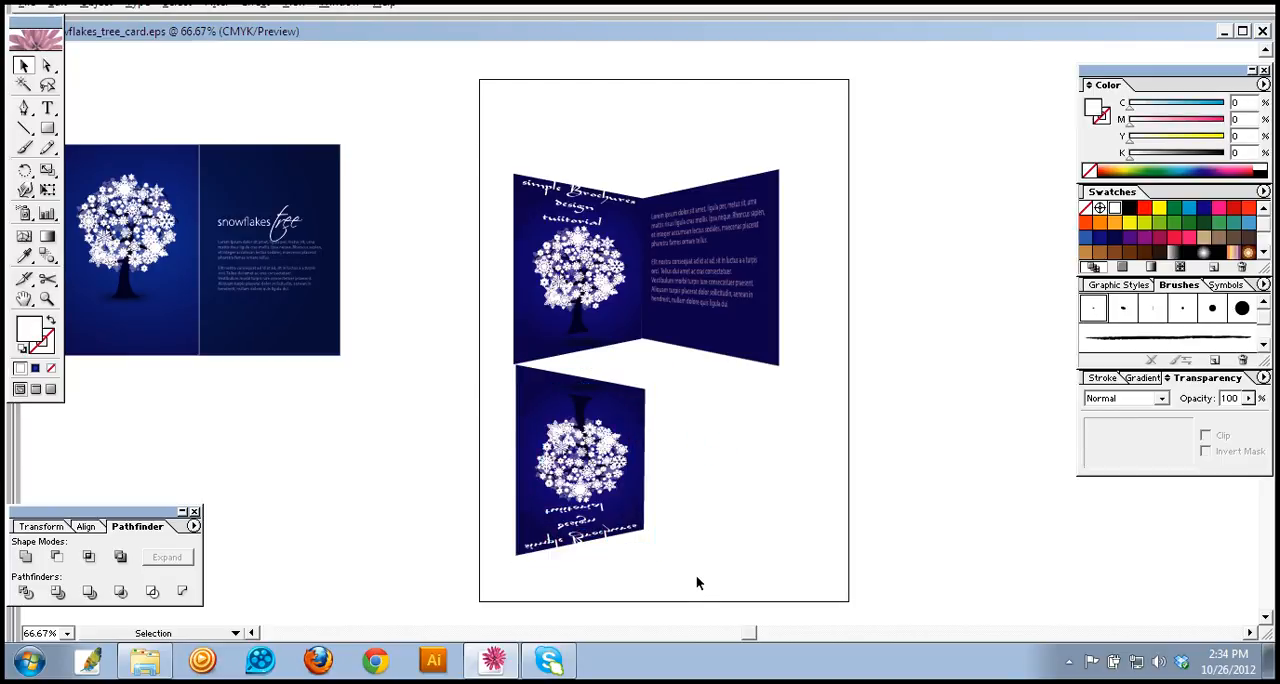
{"action": "left_click", "coordinate": [641, 401]}
{"action": "left_click", "coordinate": [686, 416]}
{"action": "left_click", "coordinate": [637, 440]}
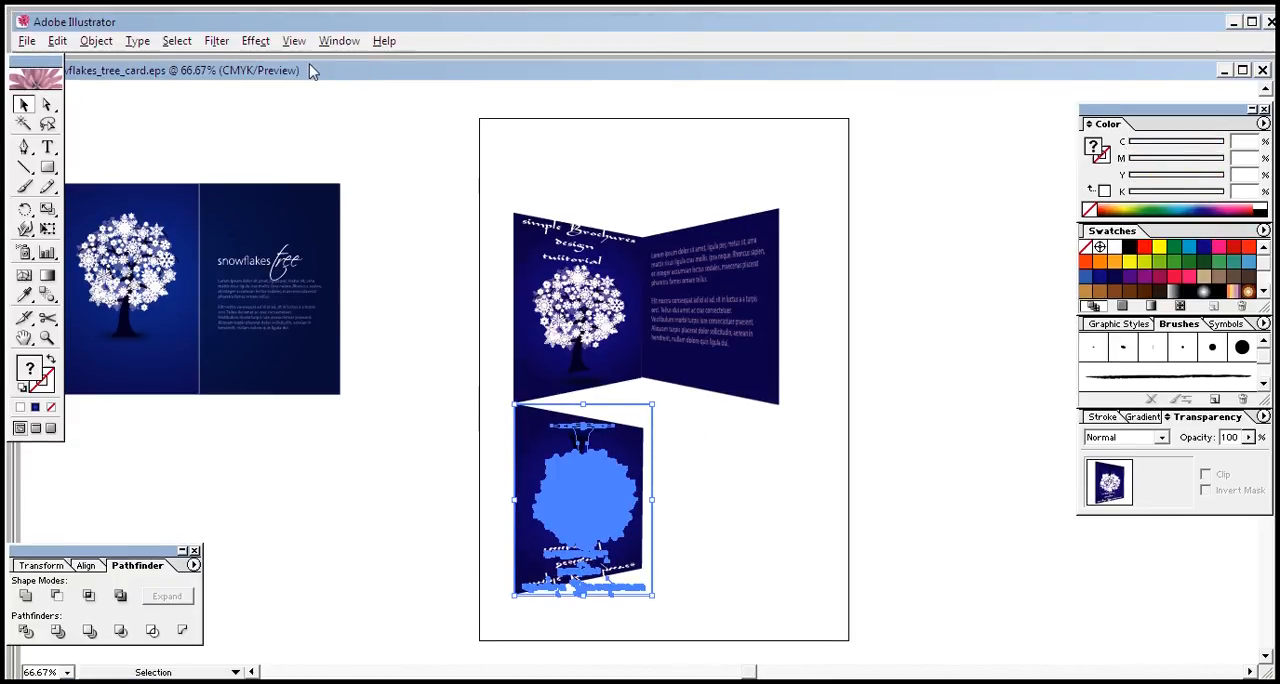
Step: Start a Free Distort on the reflected copy and pull its upper-right corner upward to follow the slanted base of the panel above
{"action": "left_click", "coordinate": [256, 41]}
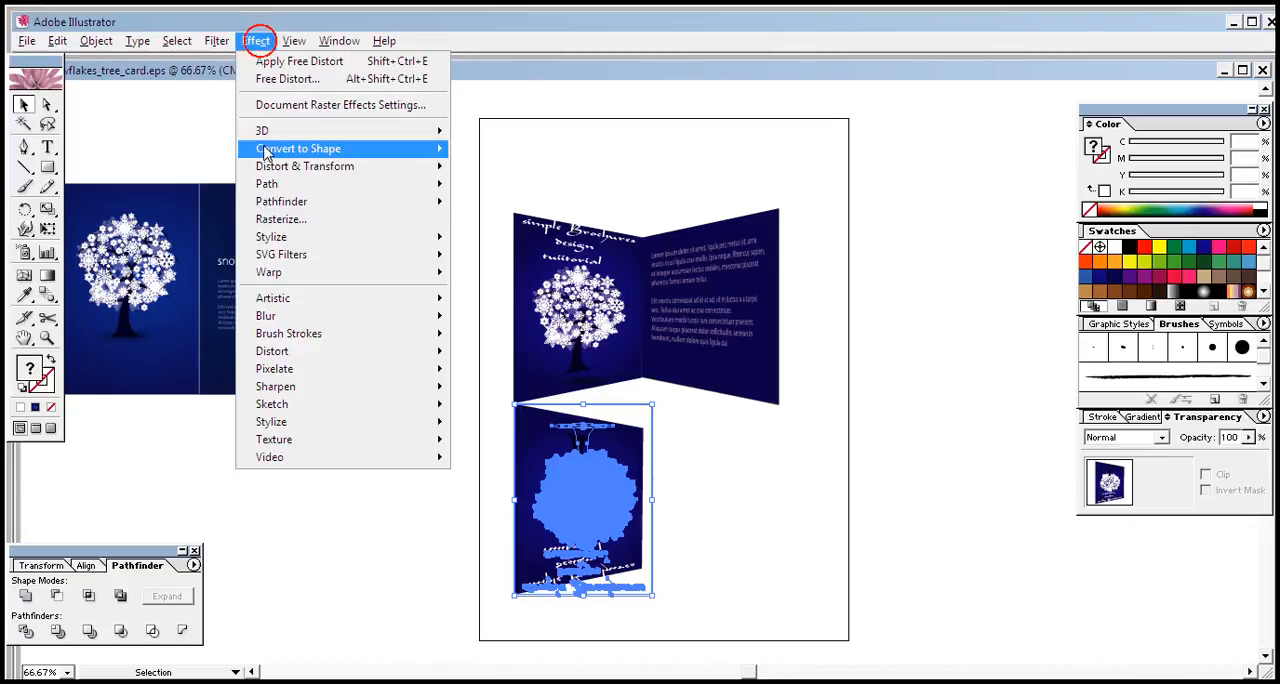
{"action": "left_click", "coordinate": [277, 168]}
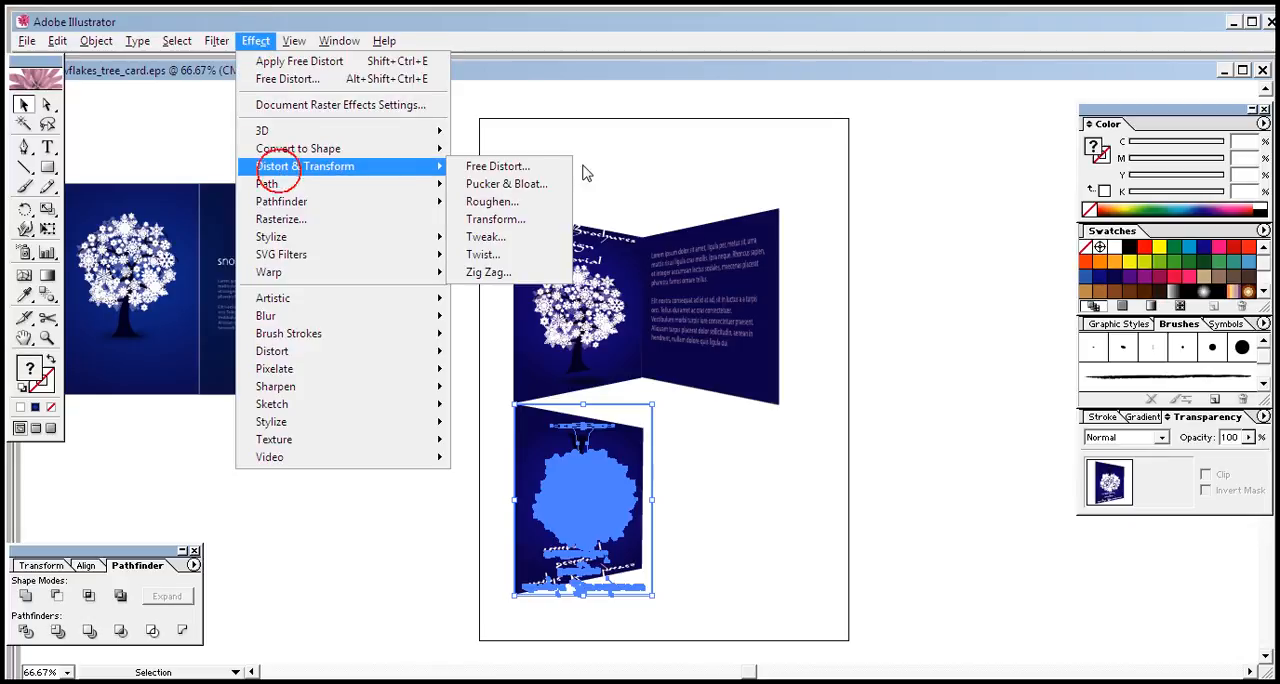
{"action": "left_click", "coordinate": [500, 167]}
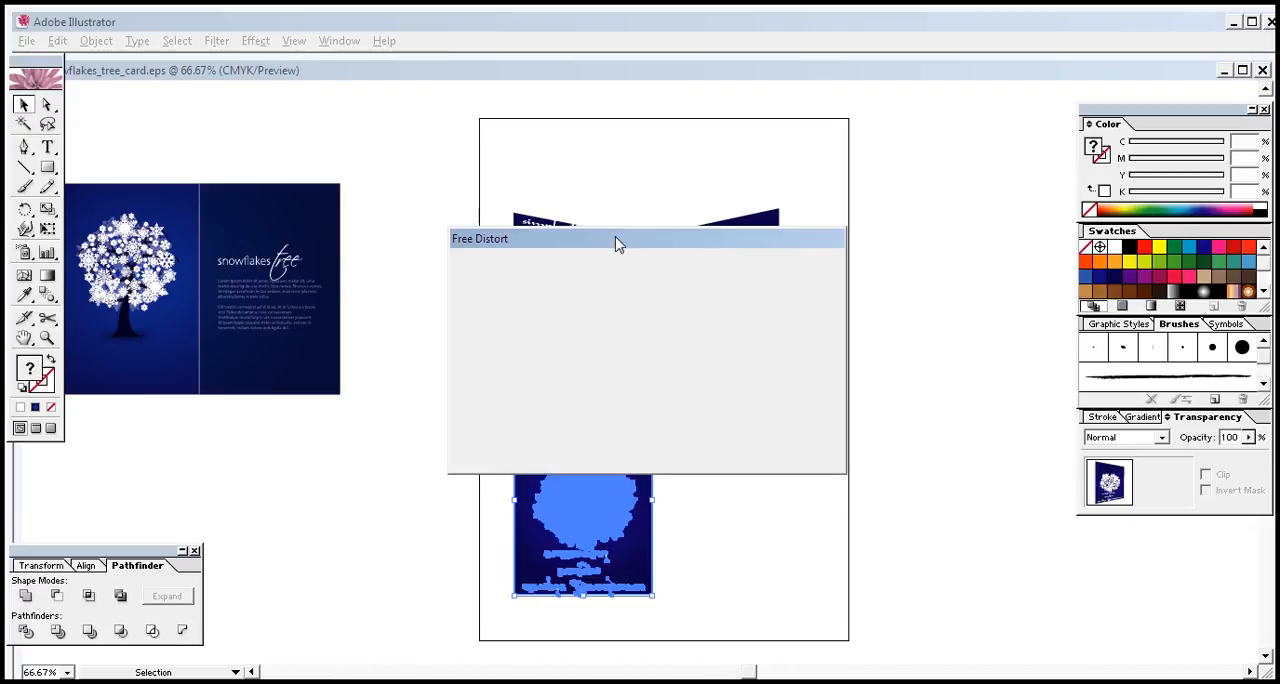
{"action": "left_click_drag", "start_coordinate": [616, 247], "coordinate": [964, 330]}
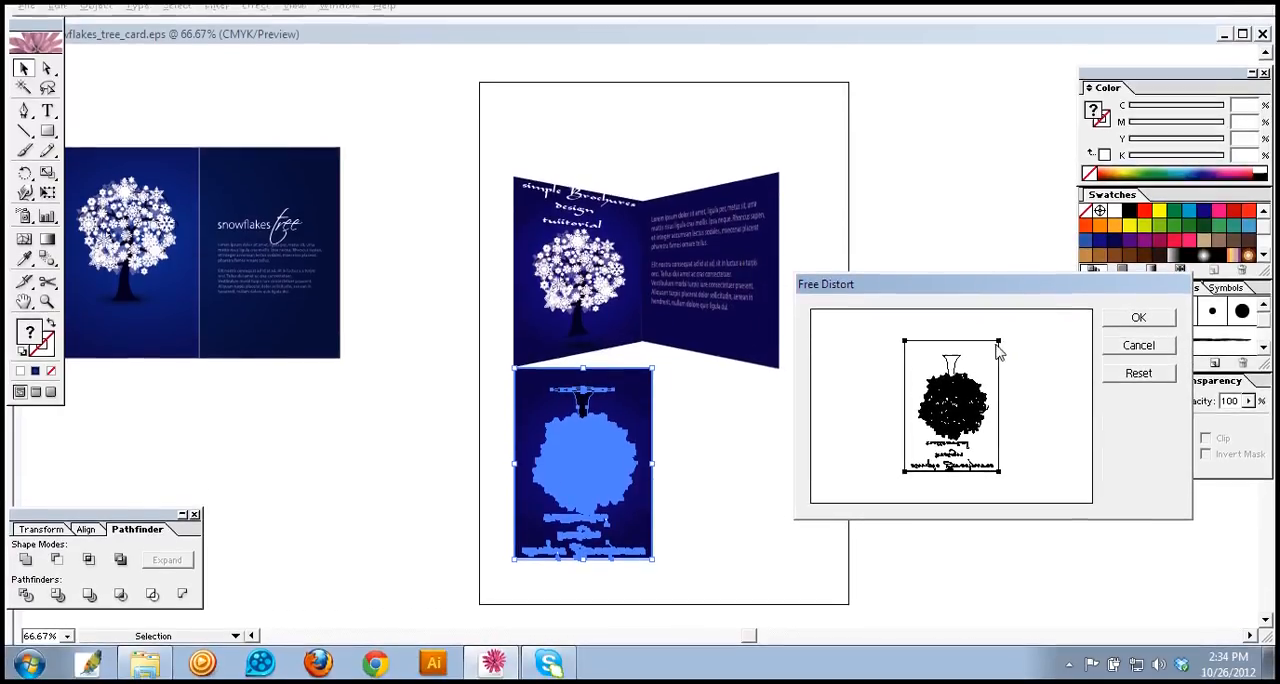
{"action": "left_click", "coordinate": [999, 345]}
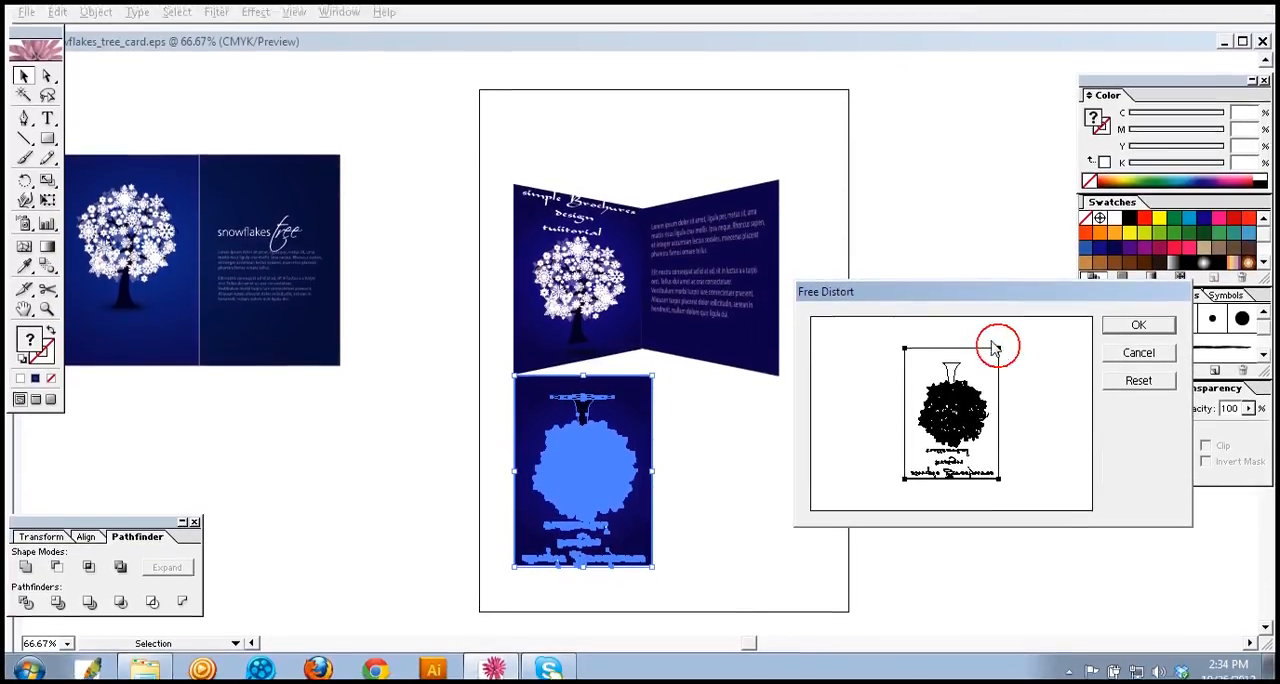
{"action": "left_click", "coordinate": [999, 348]}
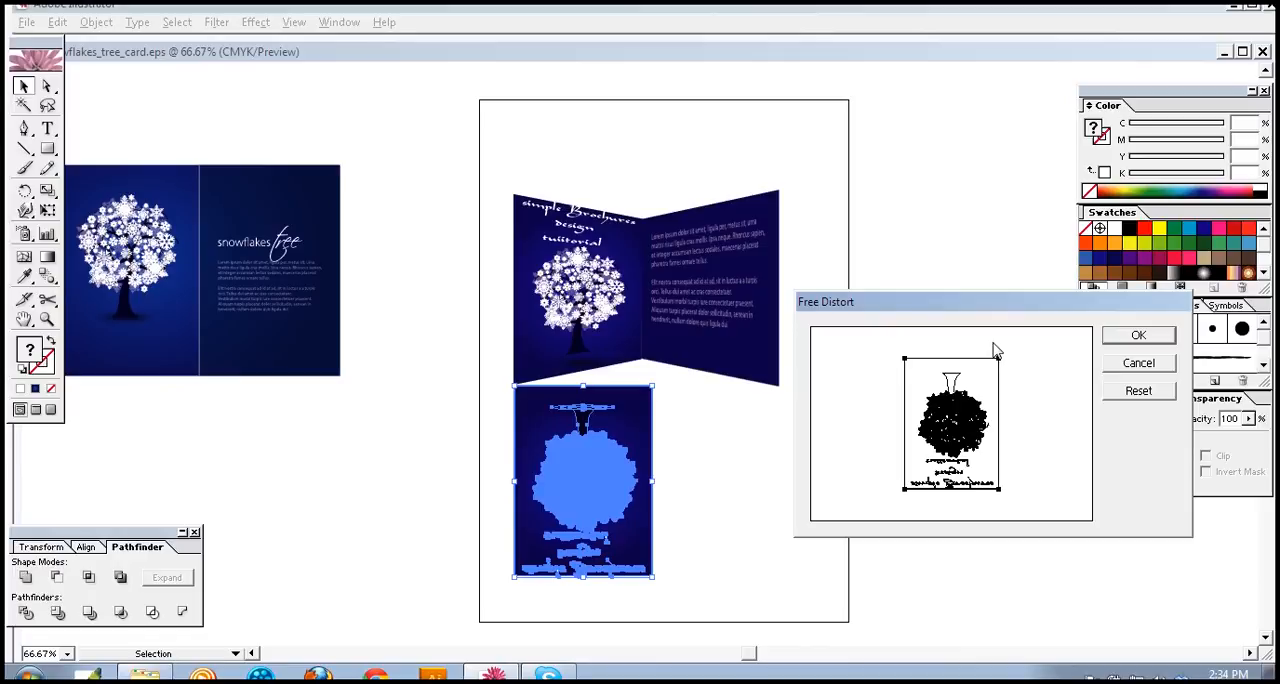
{"action": "left_click", "coordinate": [998, 357]}
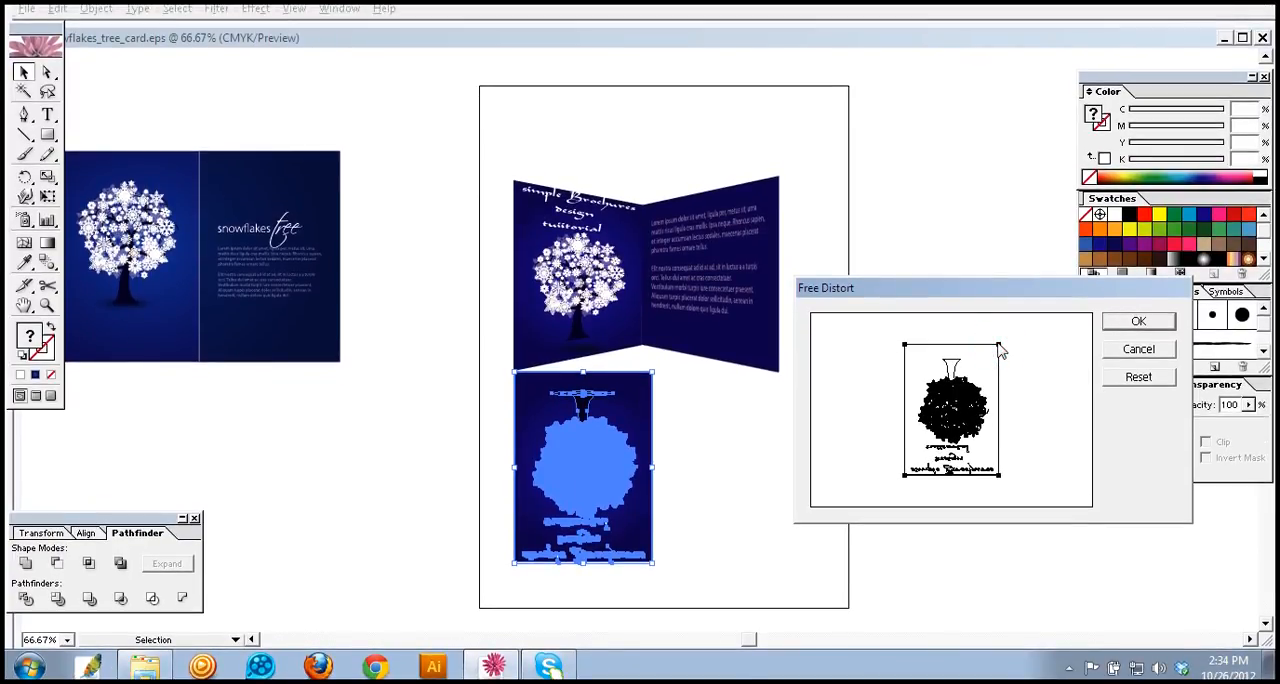
{"action": "left_click", "coordinate": [999, 347]}
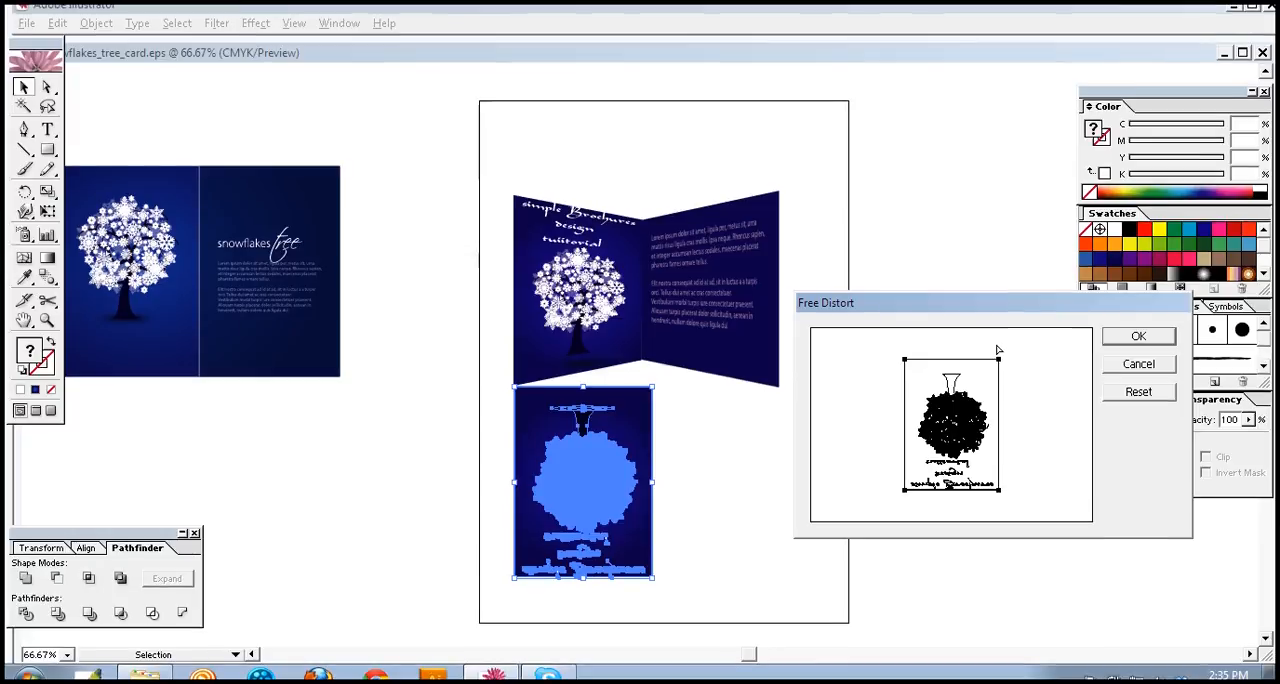
{"action": "left_click_drag", "start_coordinate": [998, 359], "coordinate": [995, 345]}
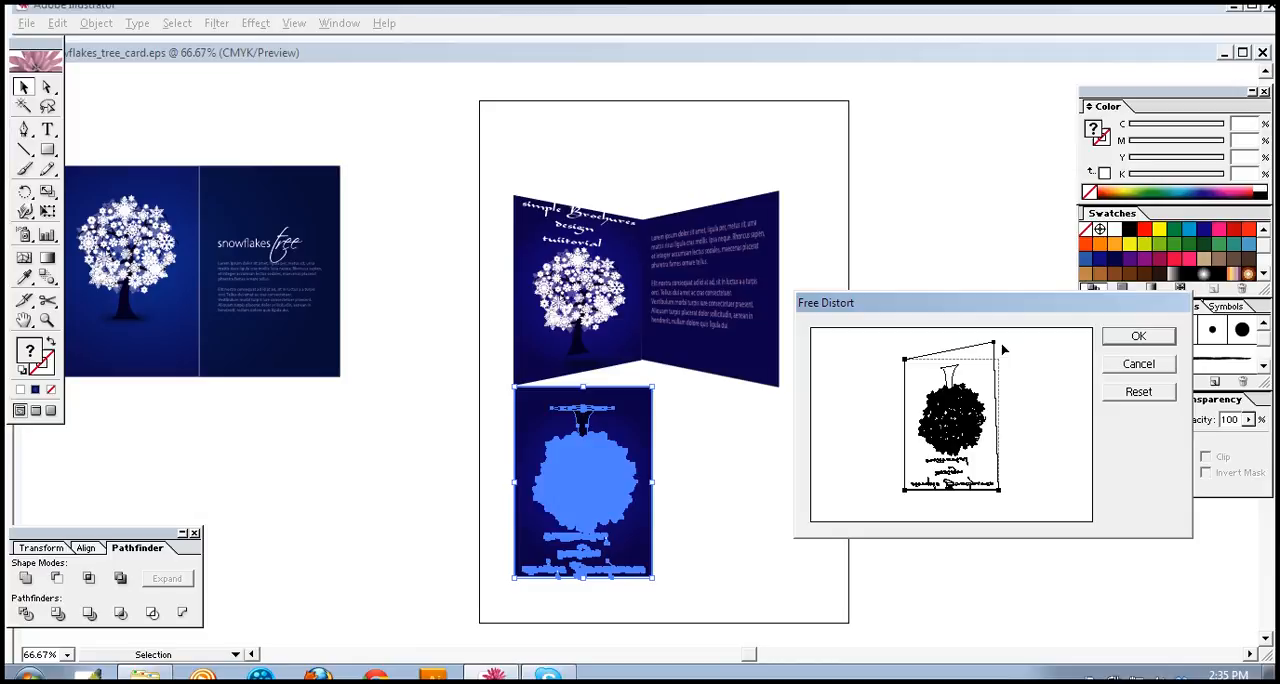
{"action": "left_click_drag", "start_coordinate": [1003, 348], "coordinate": [1004, 348]}
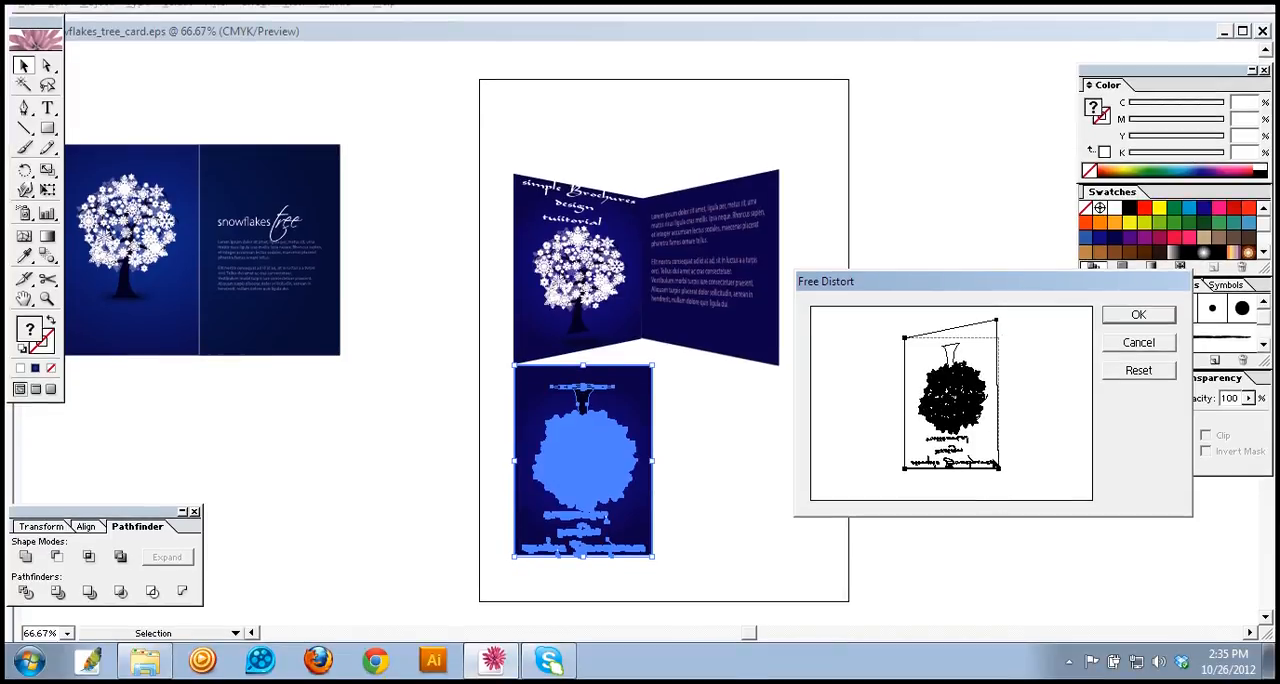
Step: Raise the lower-right corner of the reflected copy in Free Distort to slant its far edge, and apply the distortion
{"action": "left_click", "coordinate": [998, 470]}
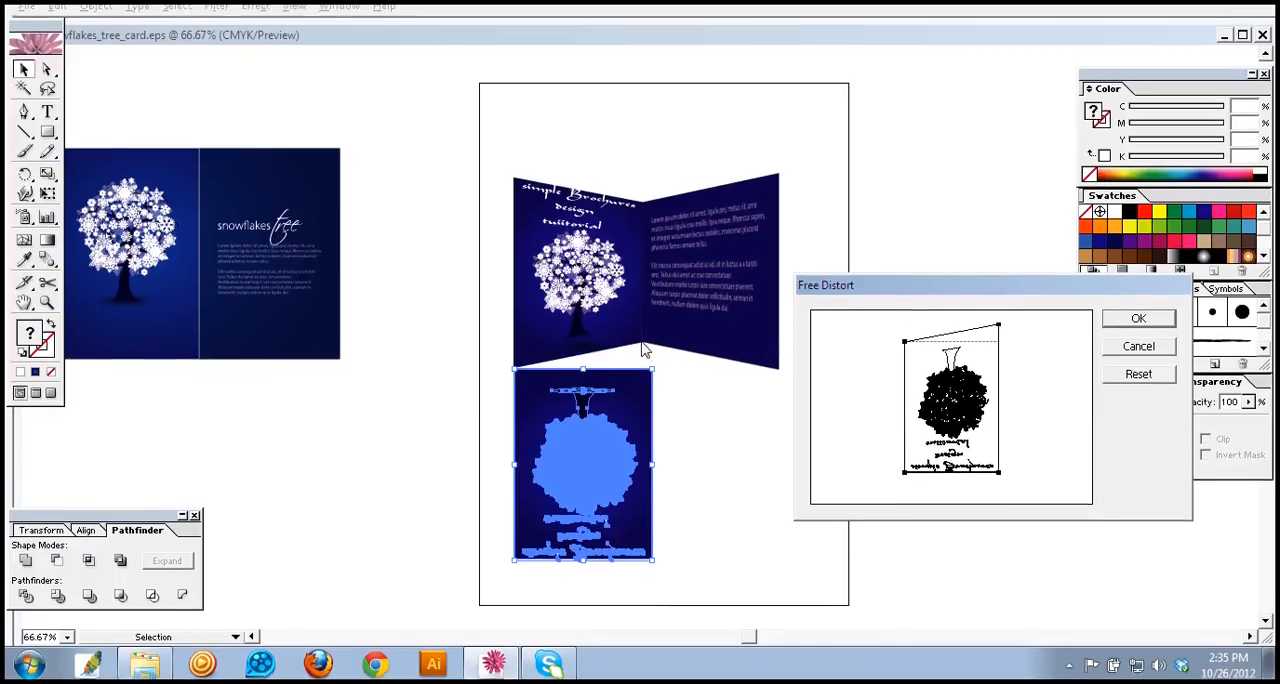
{"action": "left_click", "coordinate": [999, 468]}
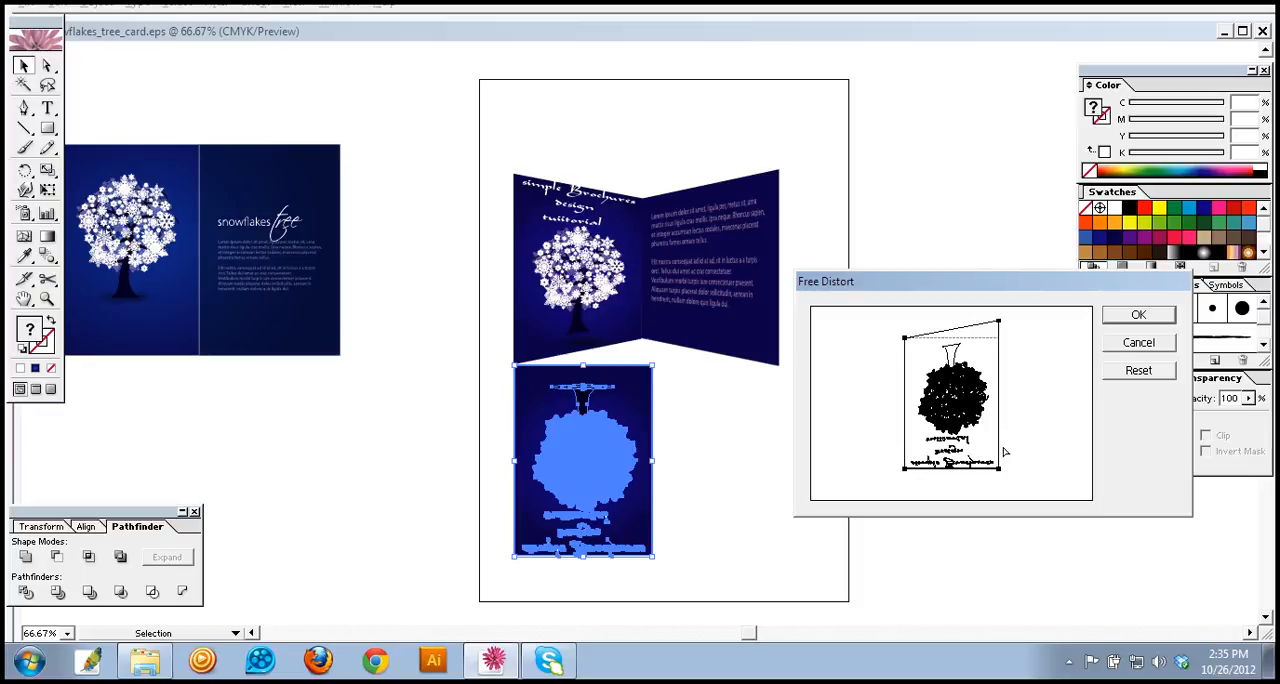
{"action": "left_click_drag", "start_coordinate": [1005, 452], "coordinate": [1004, 453]}
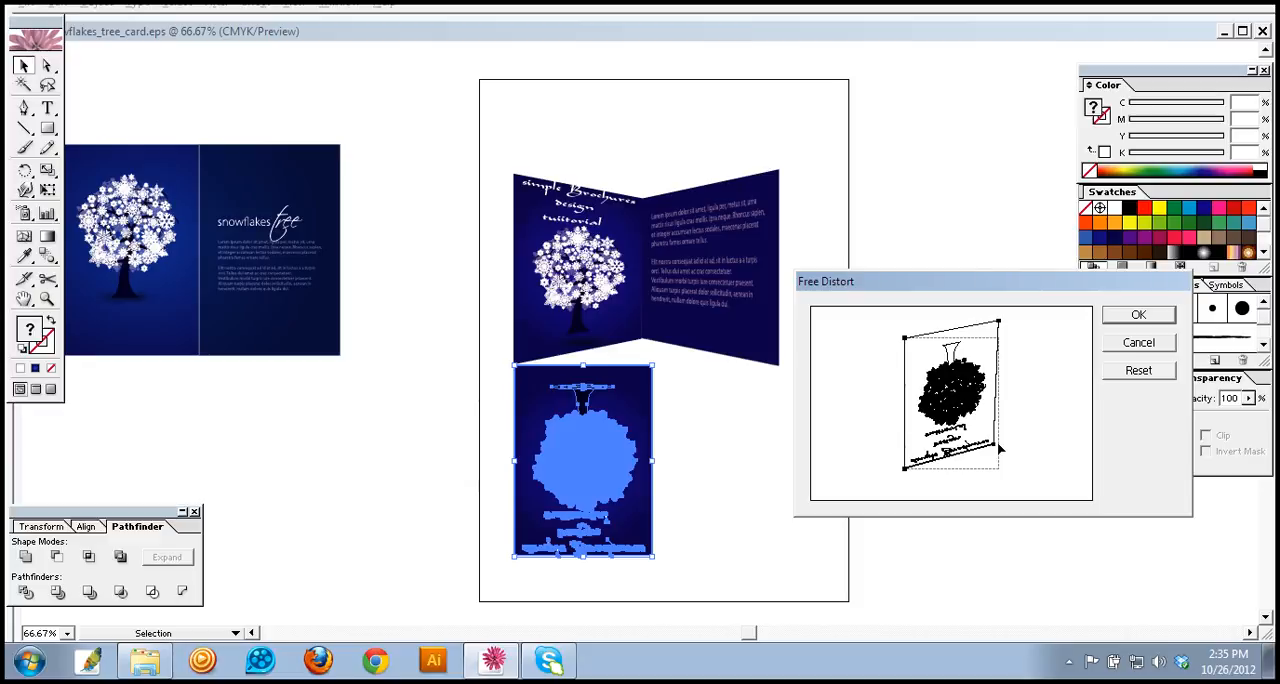
{"action": "left_click_drag", "start_coordinate": [999, 449], "coordinate": [1001, 451]}
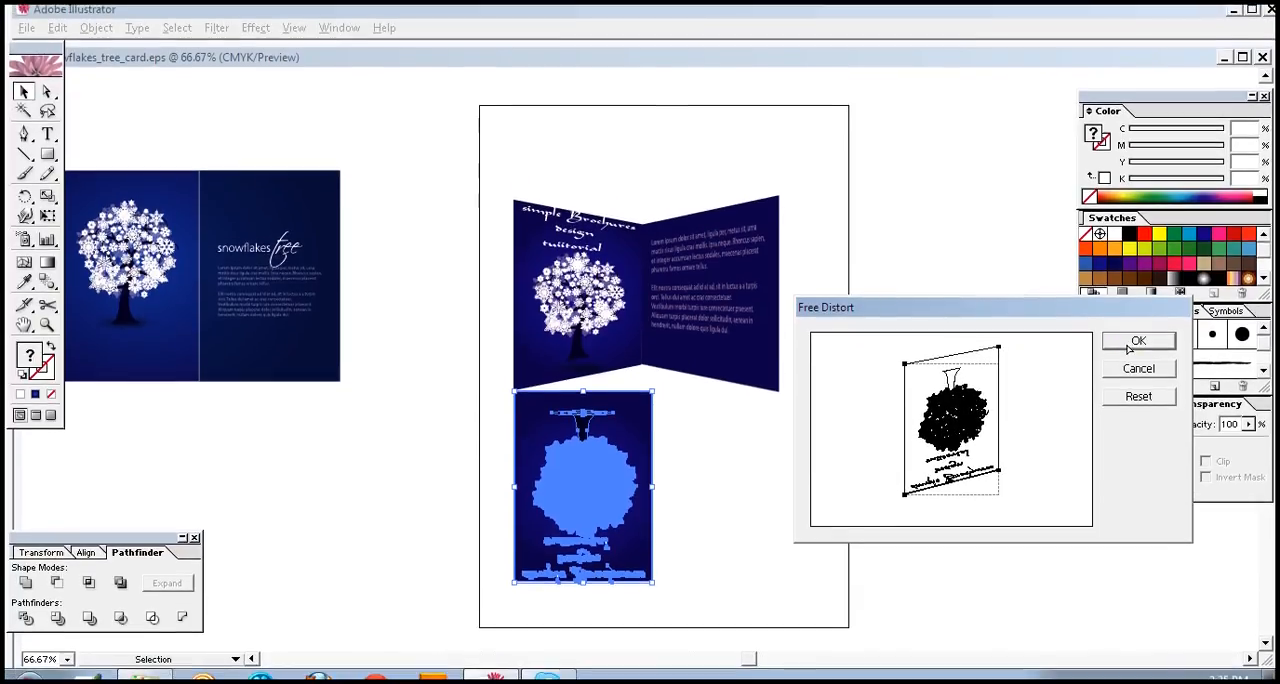
{"action": "left_click", "coordinate": [1126, 345]}
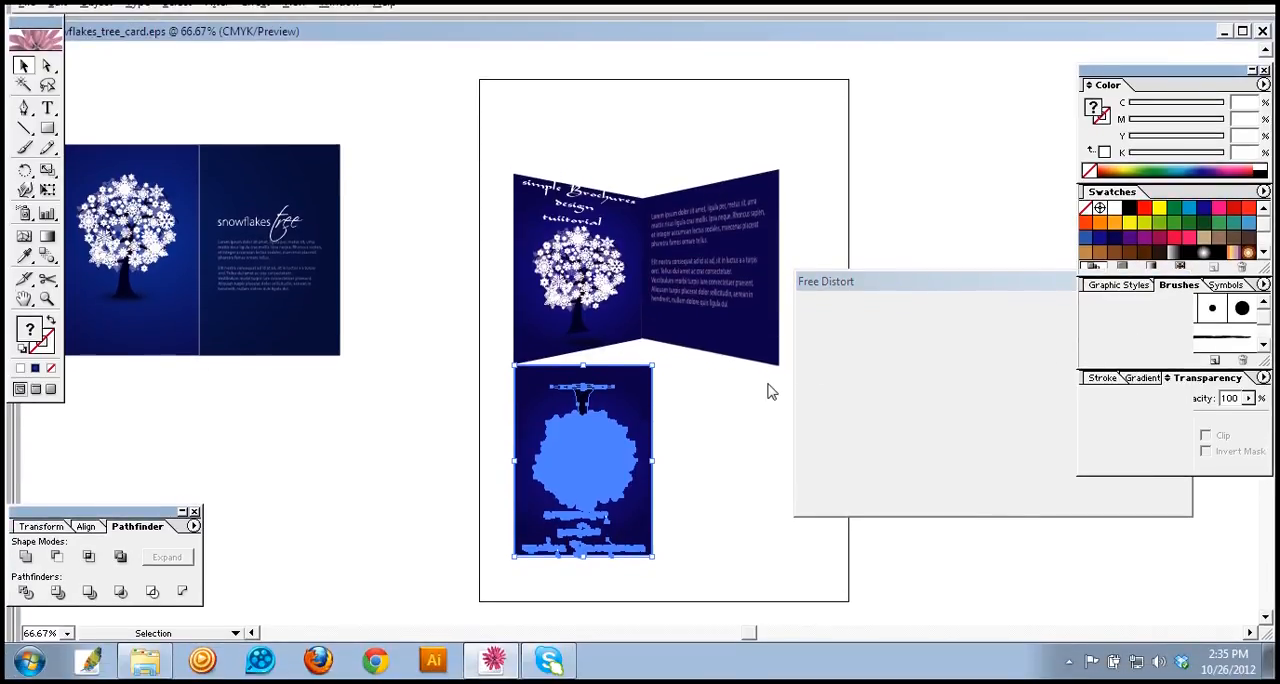
Step: Stop the calligraphic brush processing on the distorted copy and dismiss the memory alert
{"action": "left_click", "coordinate": [697, 460]}
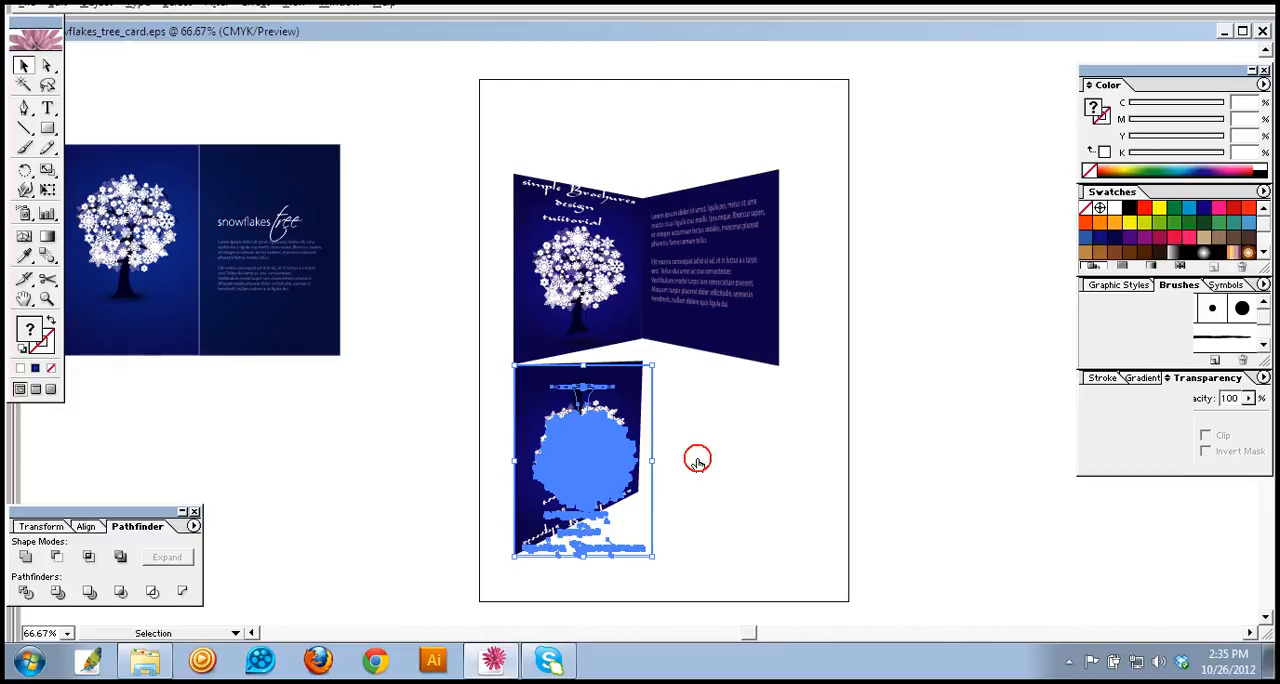
{"action": "left_click", "coordinate": [696, 457]}
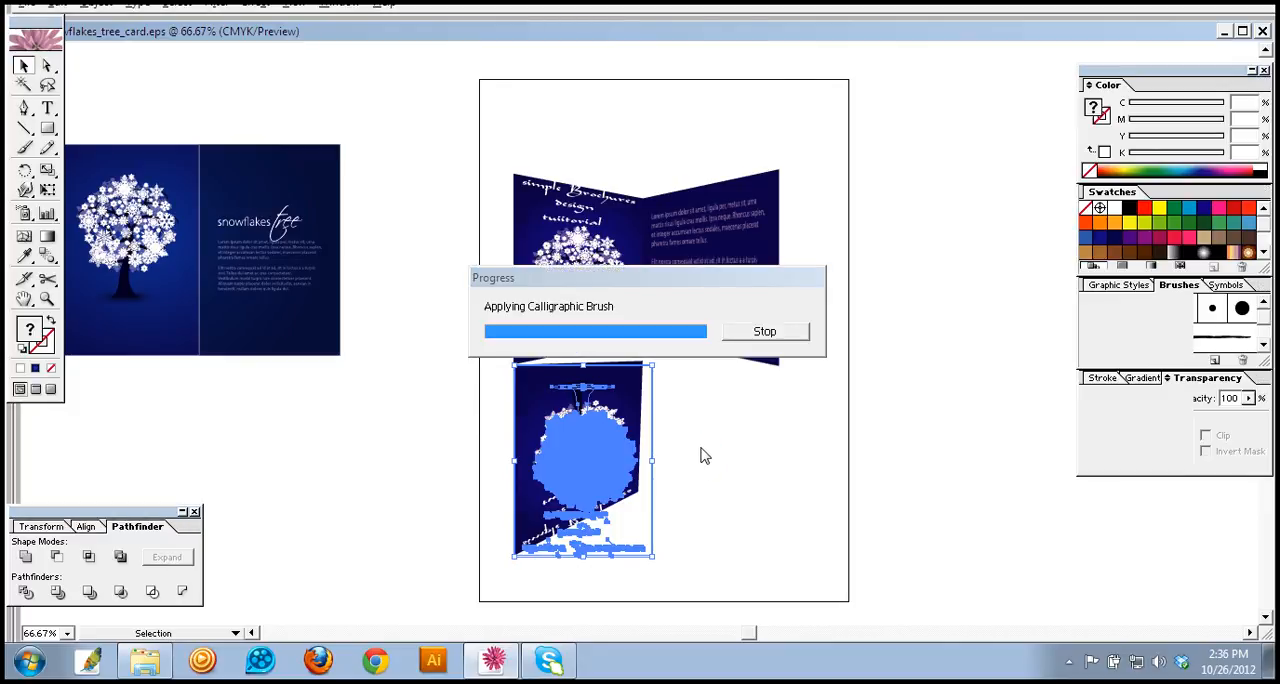
{"action": "left_click", "coordinate": [764, 331]}
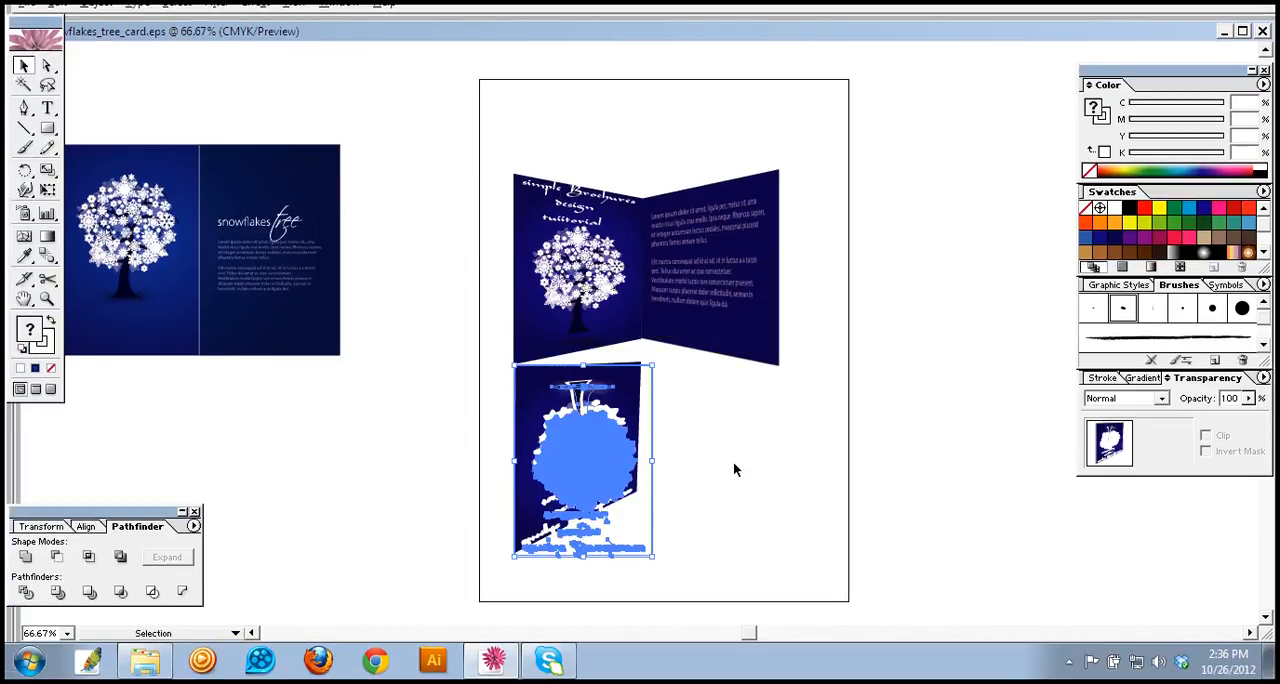
{"action": "left_click", "coordinate": [733, 462]}
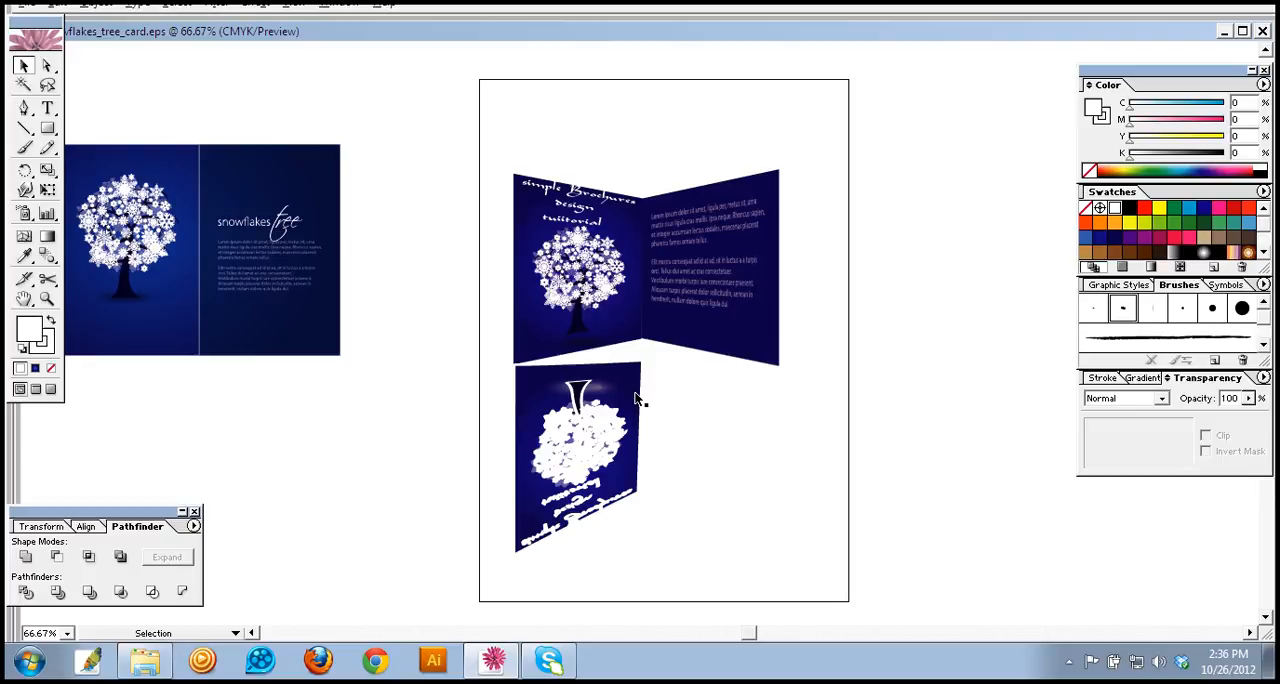
{"action": "left_click", "coordinate": [620, 452]}
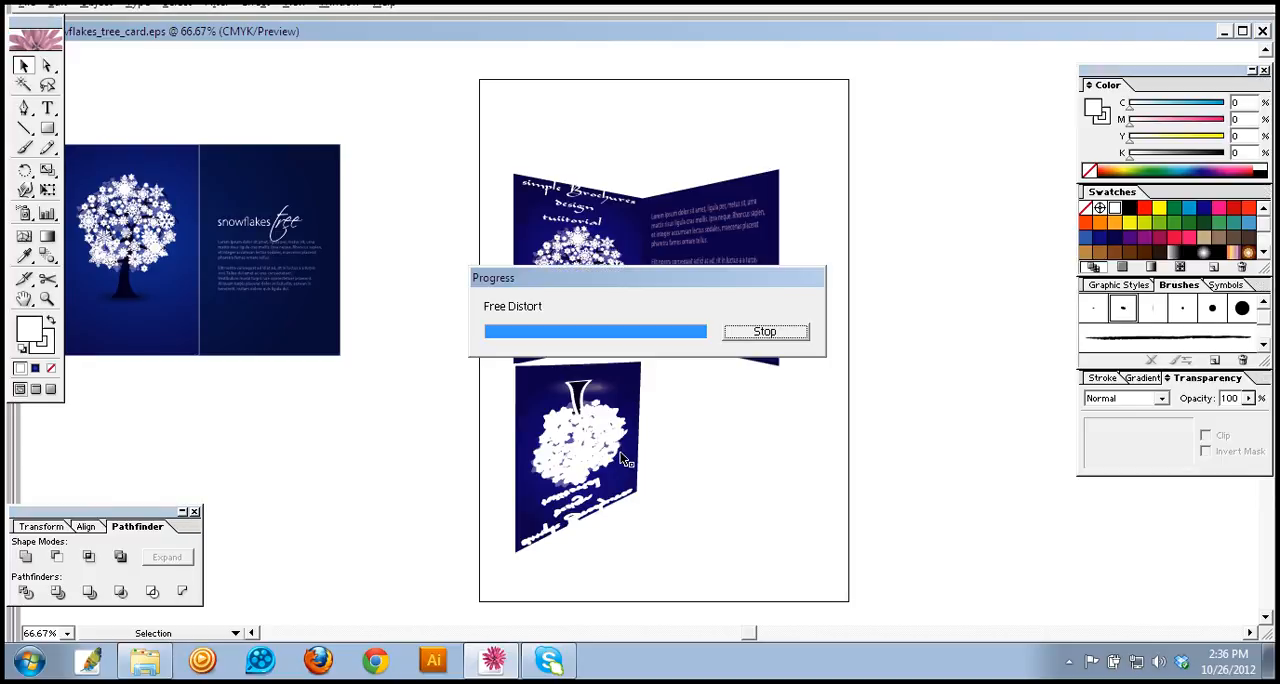
{"action": "left_click", "coordinate": [668, 352]}
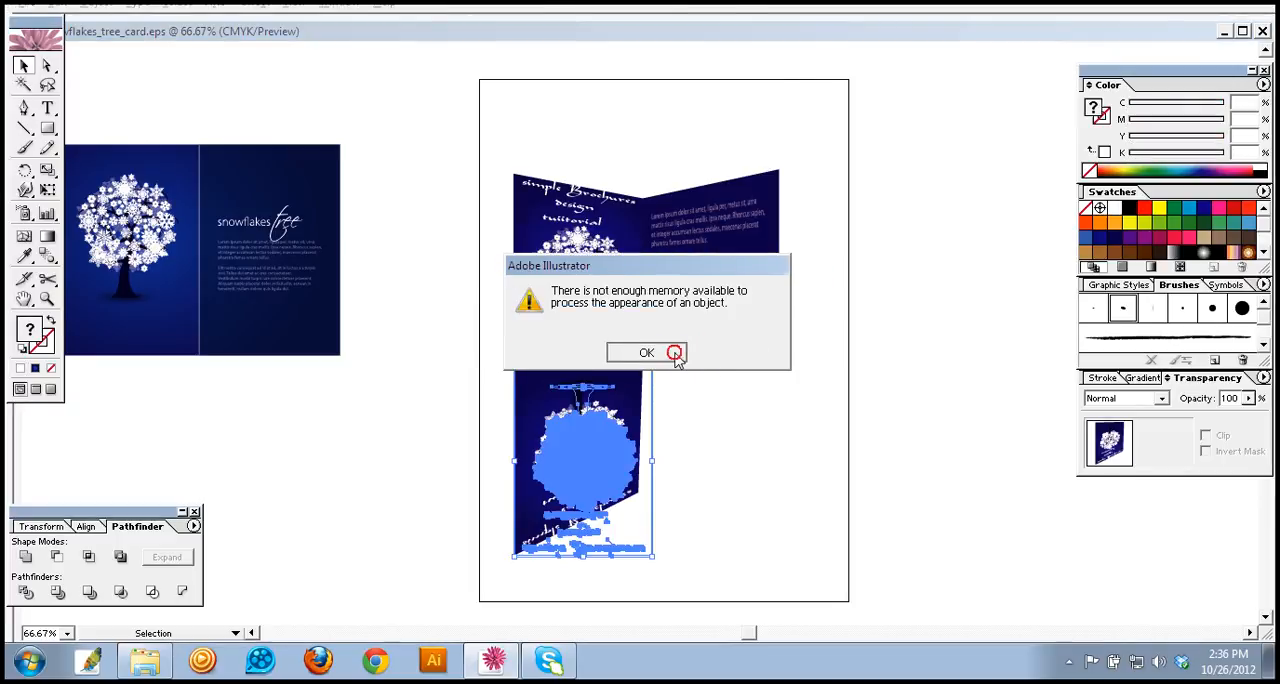
Step: Nudge the reflected copy slightly upward and stretch its top edge up to close the gap beneath the left panel
{"action": "left_click", "coordinate": [665, 421]}
{"action": "left_click", "coordinate": [638, 390]}
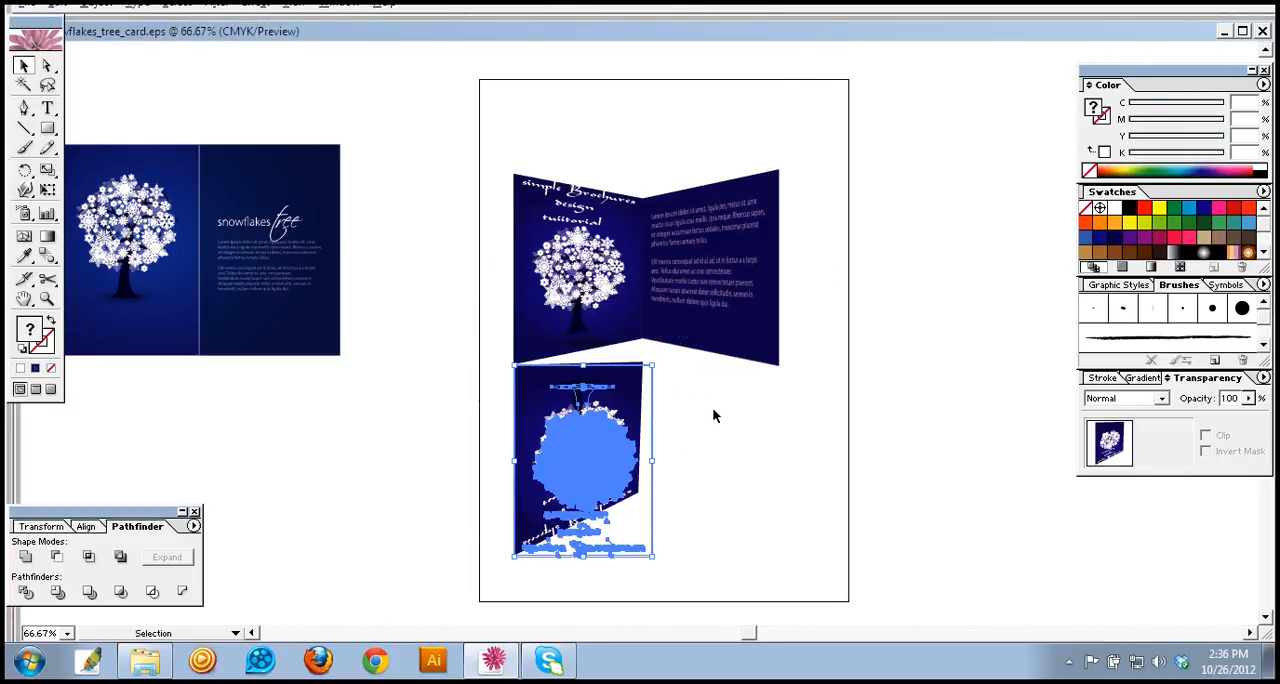
{"action": "key", "text": "Up"}
{"action": "key", "text": "Up"}
{"action": "key", "text": "Up"}
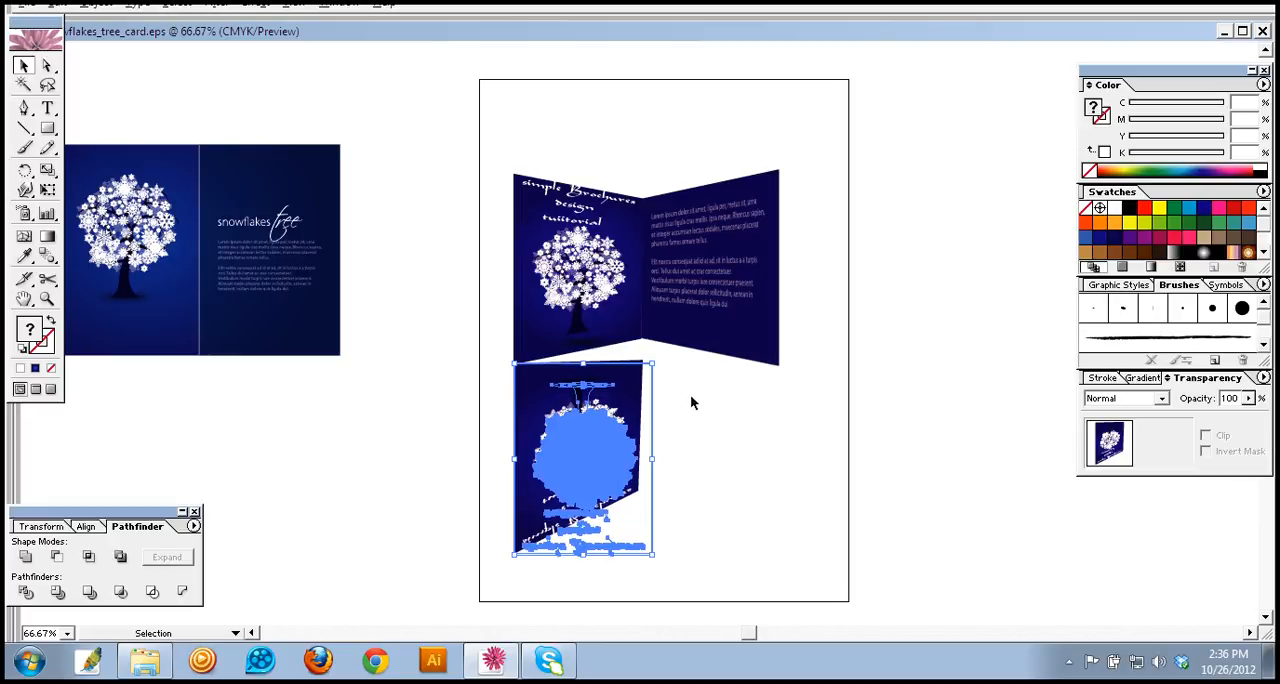
{"action": "left_click_drag", "start_coordinate": [652, 364], "coordinate": [657, 344]}
{"action": "left_click", "coordinate": [651, 350]}
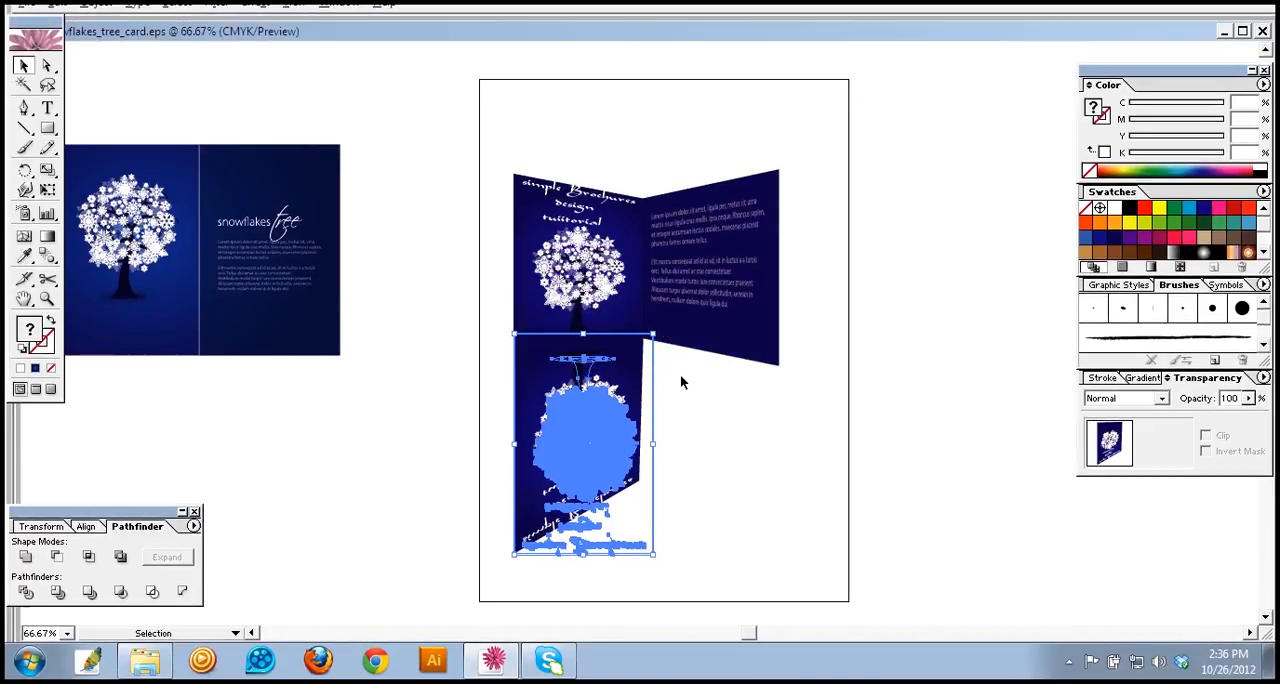
Step: Nudge the stretched reflection down in small increments until its top edge meets the left panel's slanted base
{"action": "left_click", "coordinate": [683, 384]}
{"action": "left_click", "coordinate": [636, 368]}
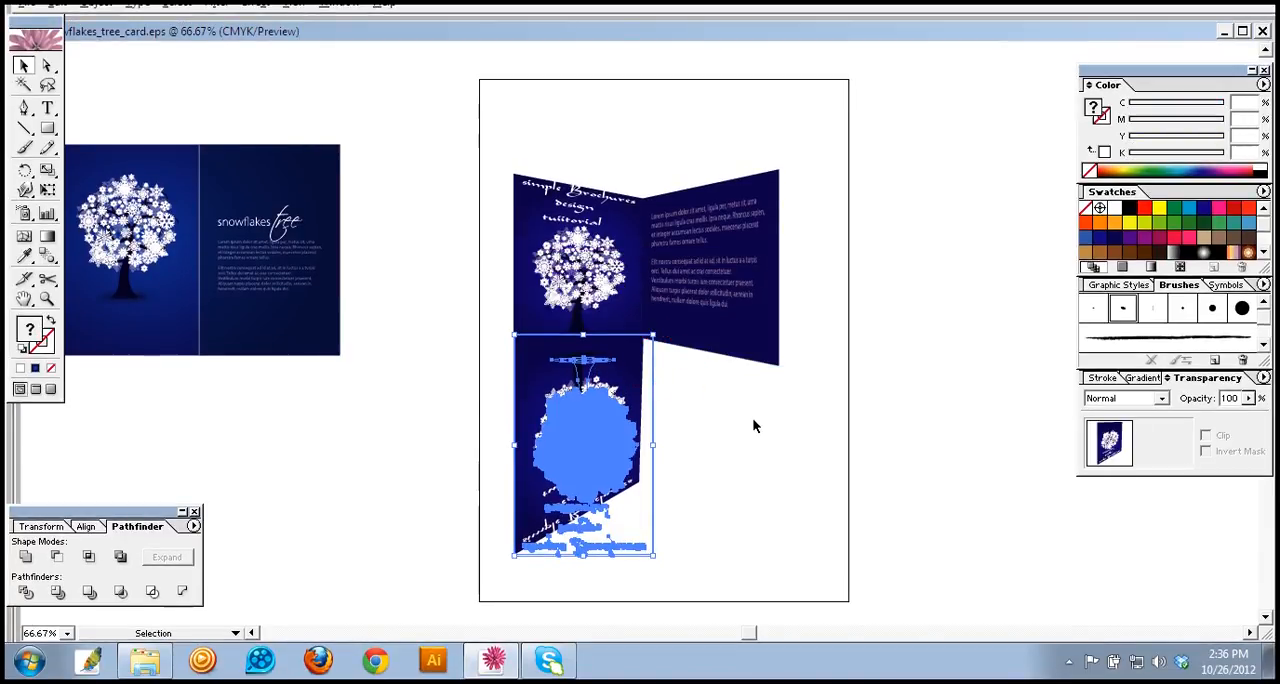
{"action": "key", "text": "Down"}
{"action": "key", "text": "Down"}
{"action": "key", "text": "Down"}
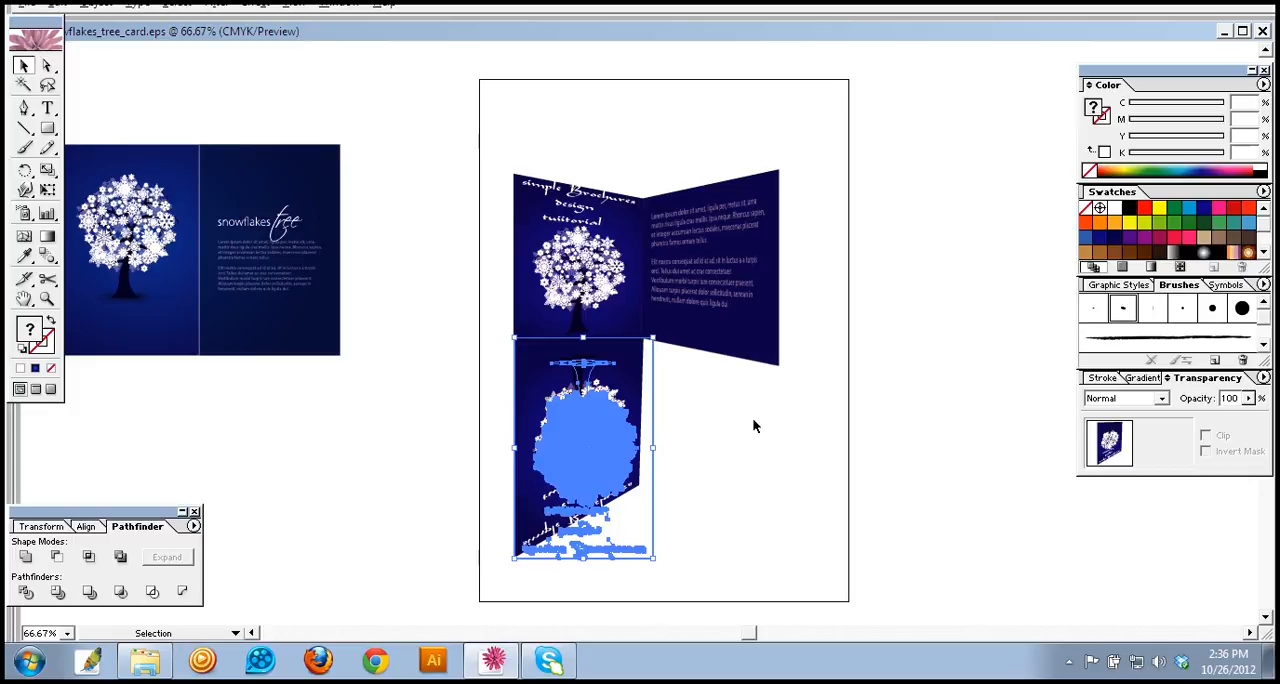
{"action": "key", "text": "Down"}
{"action": "key", "text": "Down"}
{"action": "key", "text": "Down"}
{"action": "key", "text": "Down"}
{"action": "key", "text": "Down"}
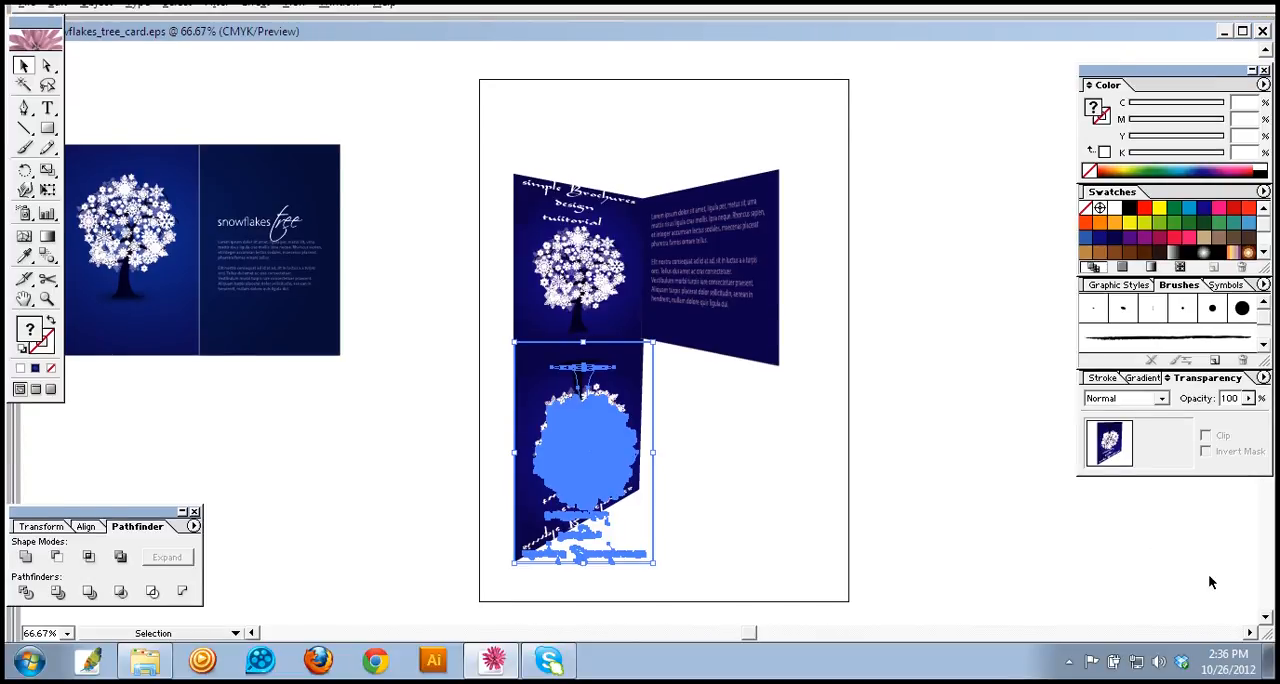
{"action": "left_click", "coordinate": [781, 467]}
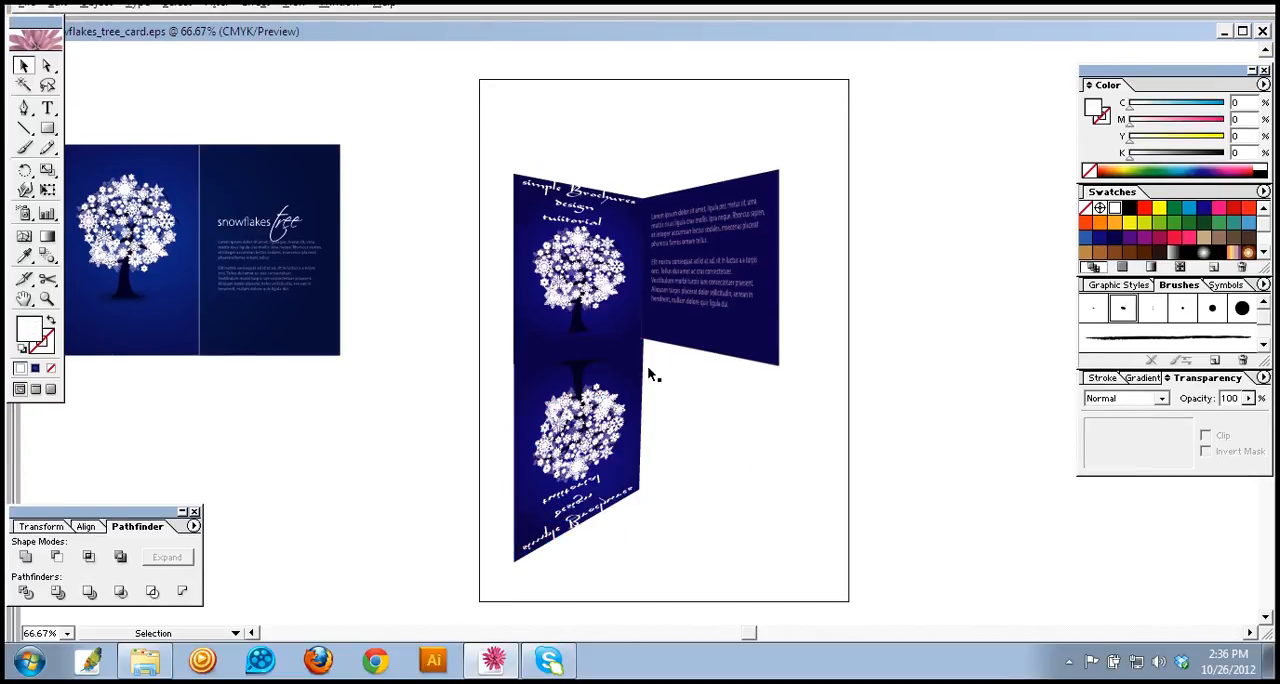
Step: Fine-tune the left reflection's position in small nudges so it lines up with the left panel's base and outer edge
{"action": "left_click", "coordinate": [645, 367]}
{"action": "key", "text": "Down"}
{"action": "key", "text": "Down"}
{"action": "key", "text": "Down"}
{"action": "key", "text": "Down"}
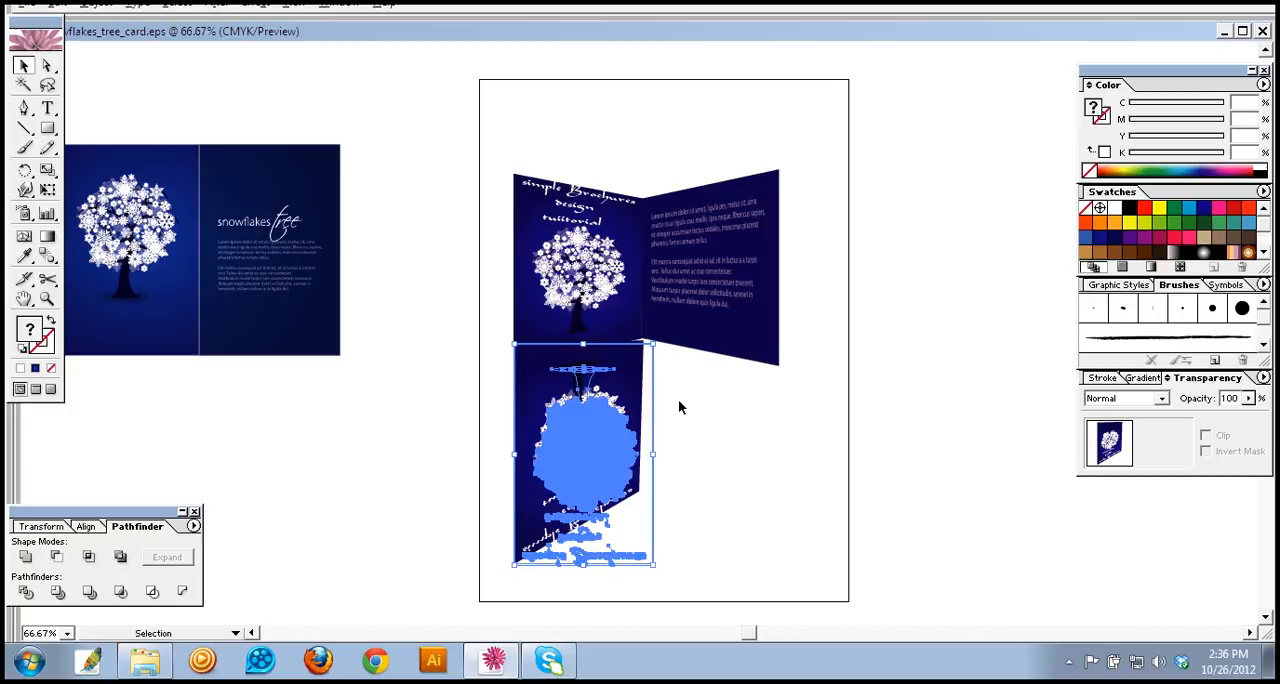
{"action": "key", "text": "Left"}
{"action": "key", "text": "Up"}
{"action": "key", "text": "Up"}
{"action": "key", "text": "Up"}
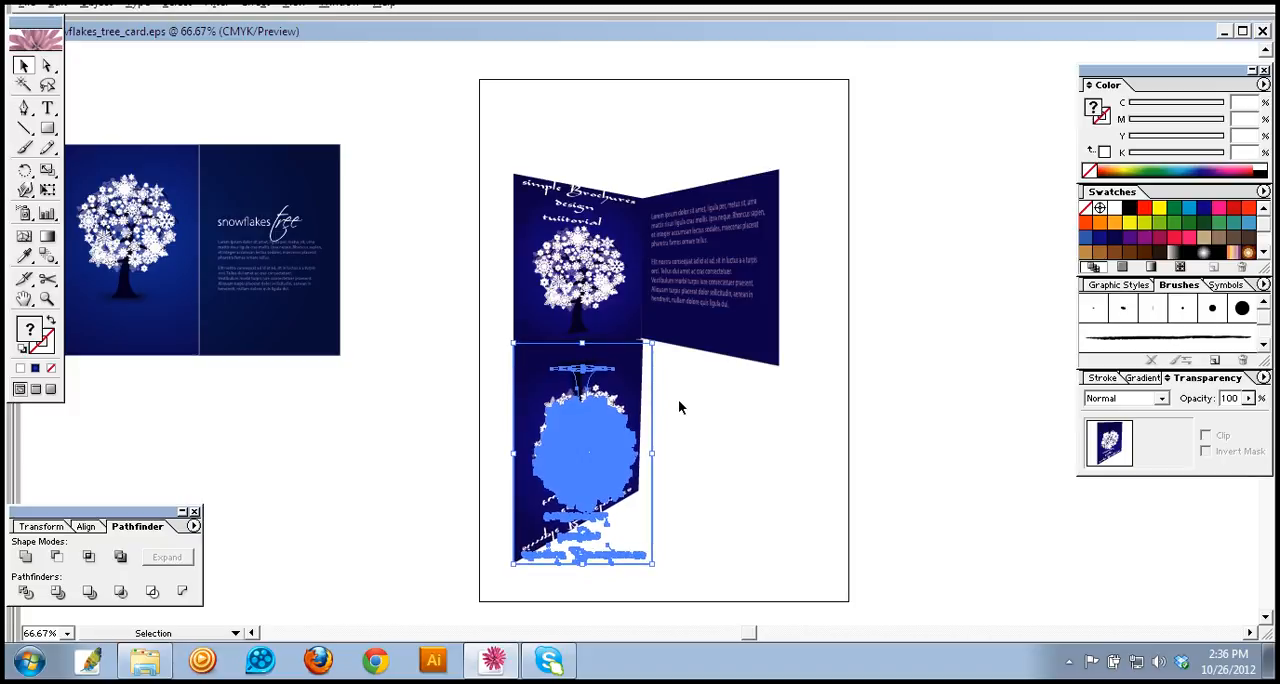
{"action": "key", "text": "Right"}
{"action": "key", "text": "Right"}
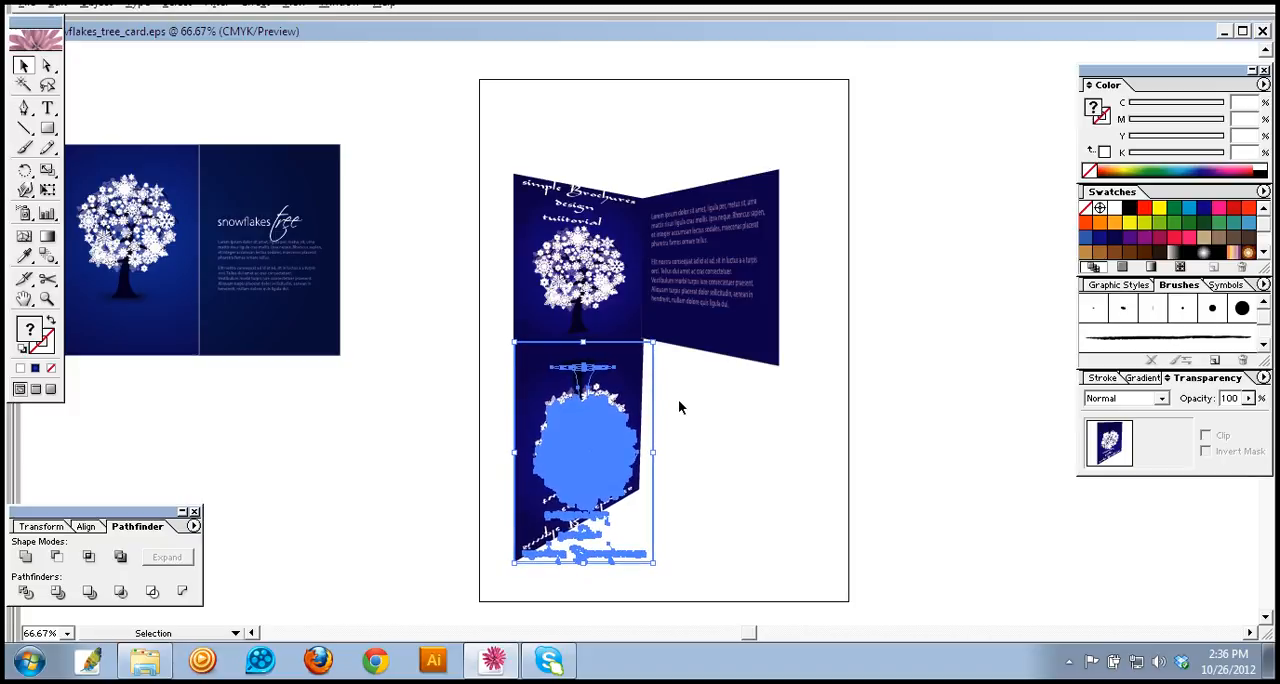
{"action": "left_click", "coordinate": [679, 406]}
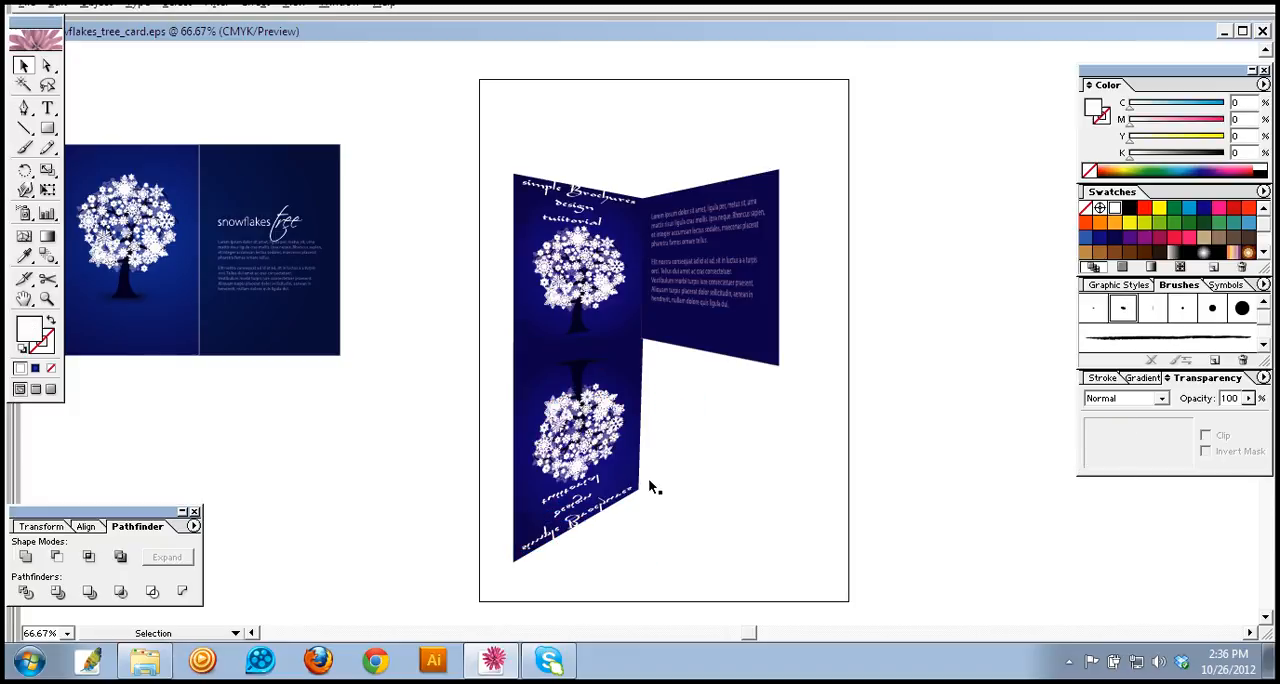
Step: Duplicate the right text panel directly below the original and nudge the copy slightly up and toward the left reflection
{"action": "left_click", "coordinate": [678, 329]}
{"action": "left_click_drag", "start_coordinate": [679, 346], "coordinate": [693, 485]}
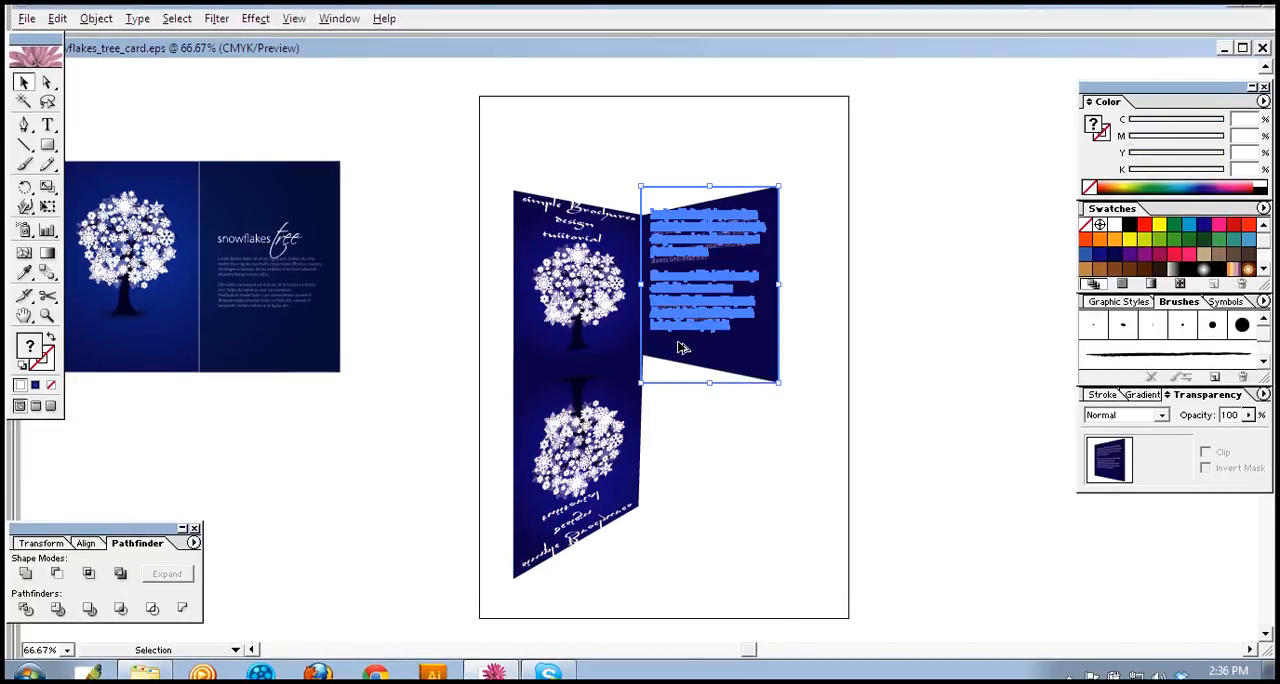
{"action": "left_click_drag", "start_coordinate": [685, 487], "coordinate": [724, 537]}
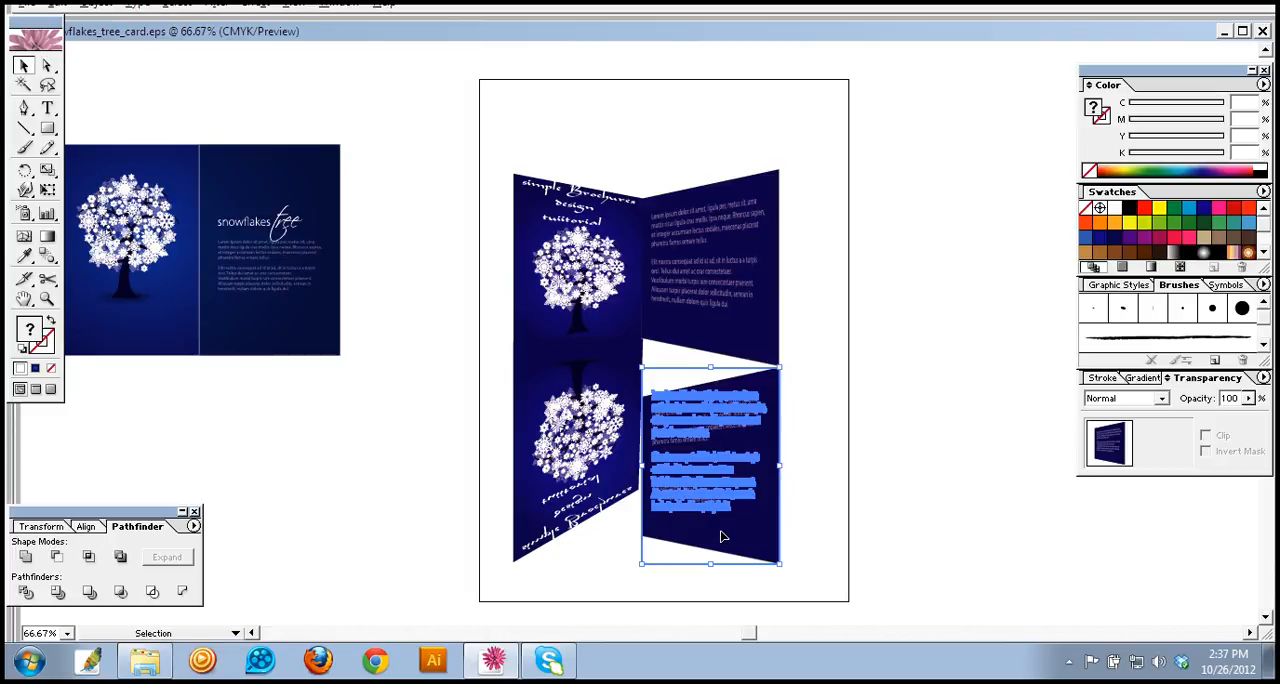
{"action": "key", "text": "Up"}
{"action": "key", "text": "Up"}
{"action": "key", "text": "Left"}
{"action": "key", "text": "Left"}
{"action": "key", "text": "Left"}
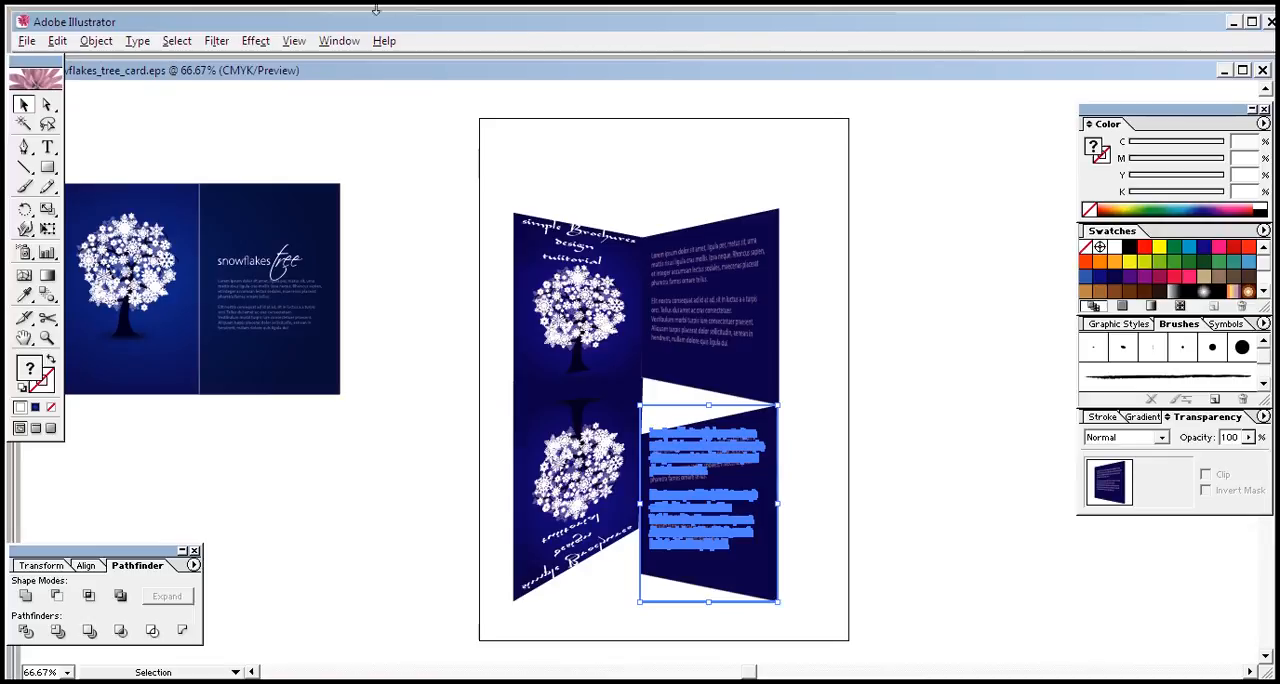
Step: Raise both left corners of the right panel's copy in Free Distort to slant it as a reflection, and apply the distortion
{"action": "left_click", "coordinate": [255, 1]}
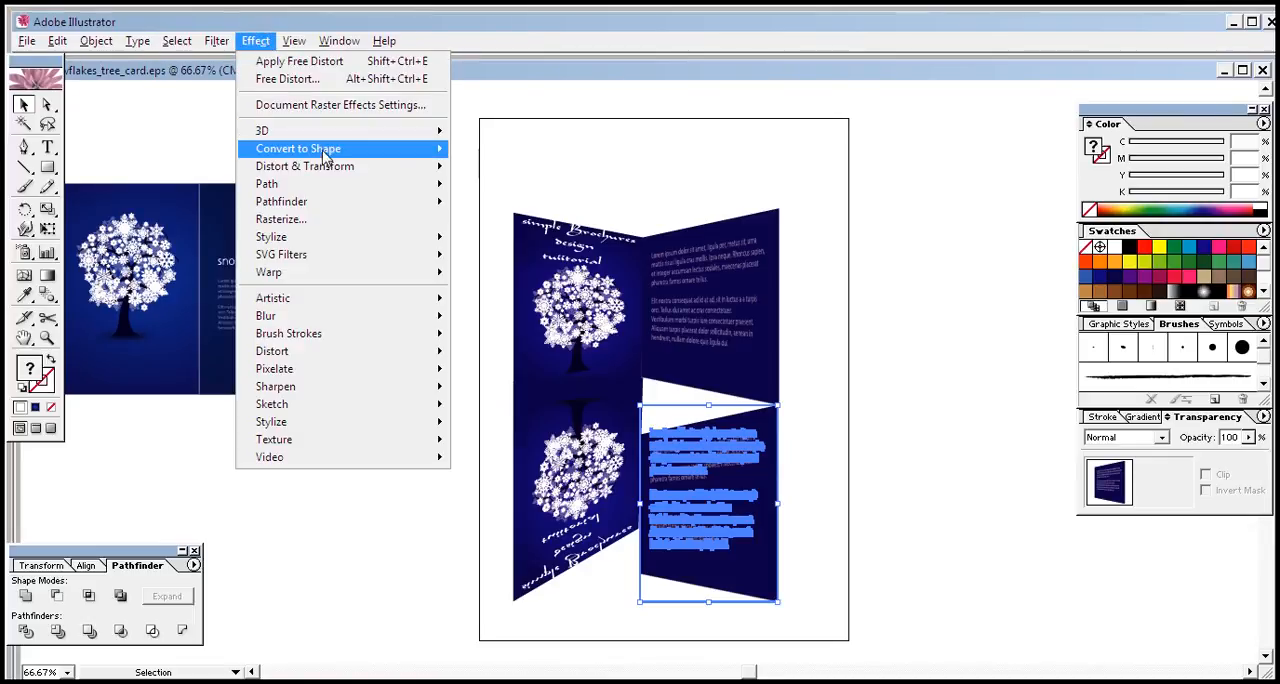
{"action": "mouse_move", "coordinate": [343, 168]}
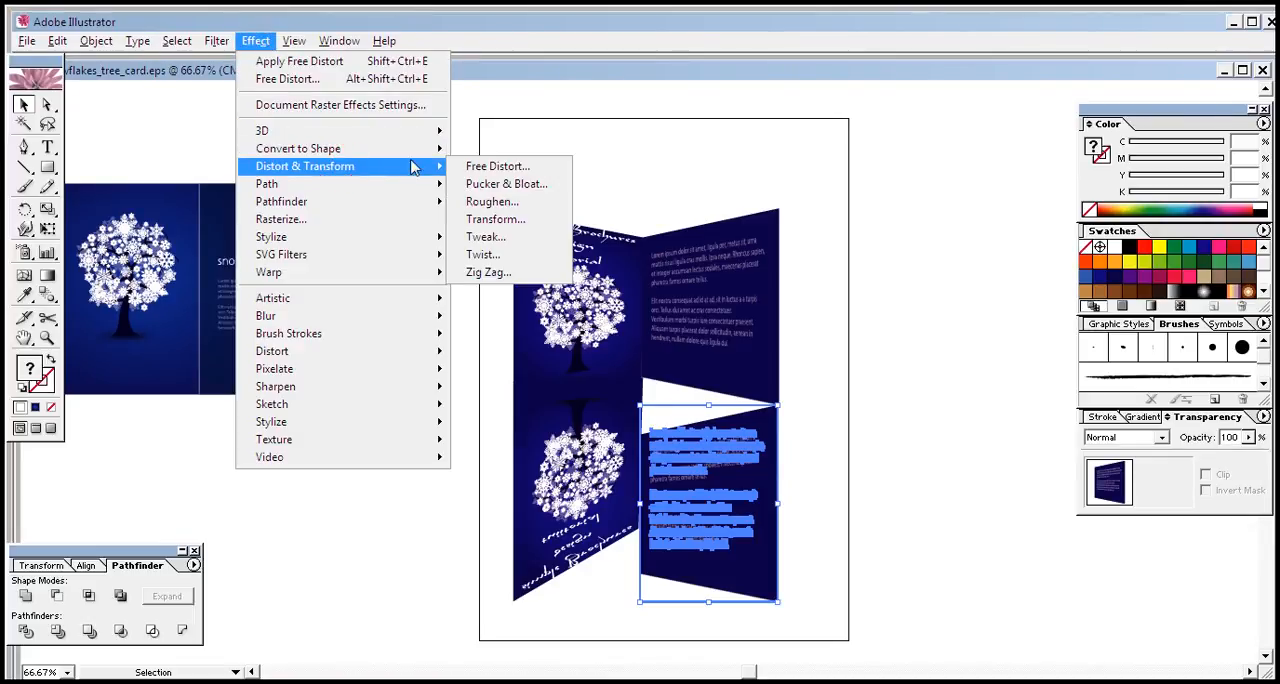
{"action": "left_click", "coordinate": [482, 170]}
{"action": "left_click_drag", "start_coordinate": [632, 236], "coordinate": [1050, 295]}
{"action": "left_click_drag", "start_coordinate": [951, 344], "coordinate": [954, 327]}
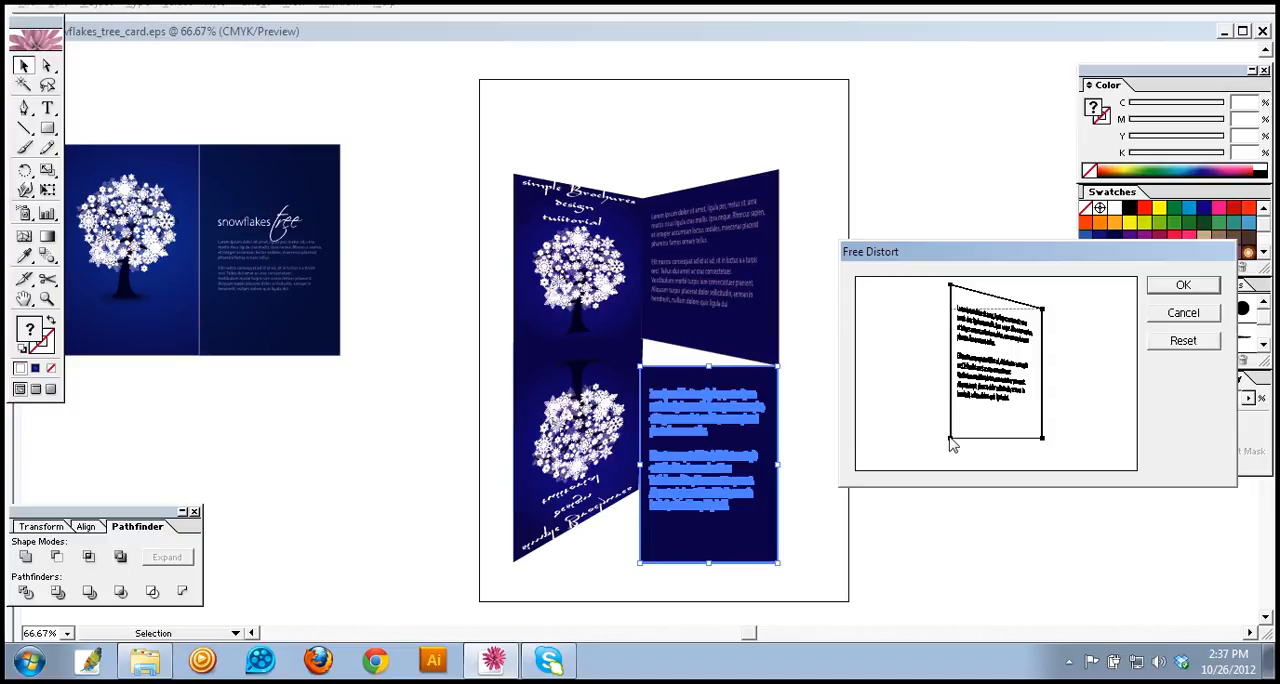
{"action": "left_click", "coordinate": [949, 436]}
{"action": "left_click_drag", "start_coordinate": [950, 440], "coordinate": [952, 424]}
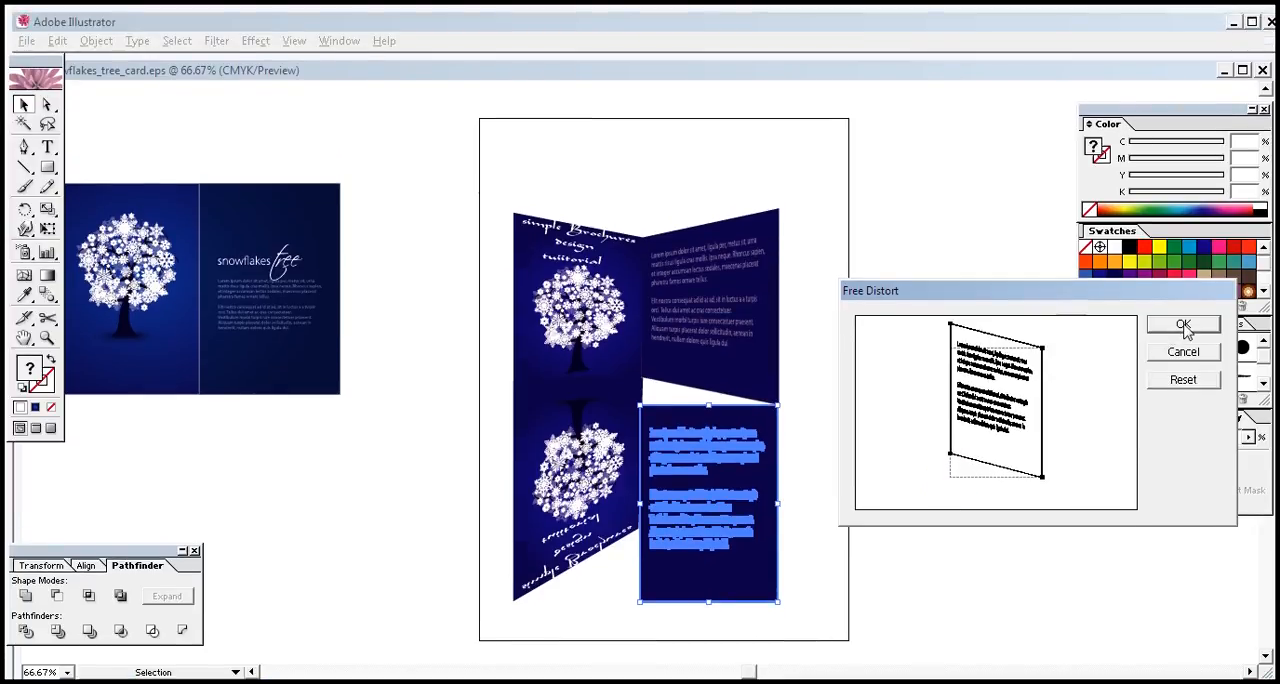
{"action": "left_click", "coordinate": [1183, 287]}
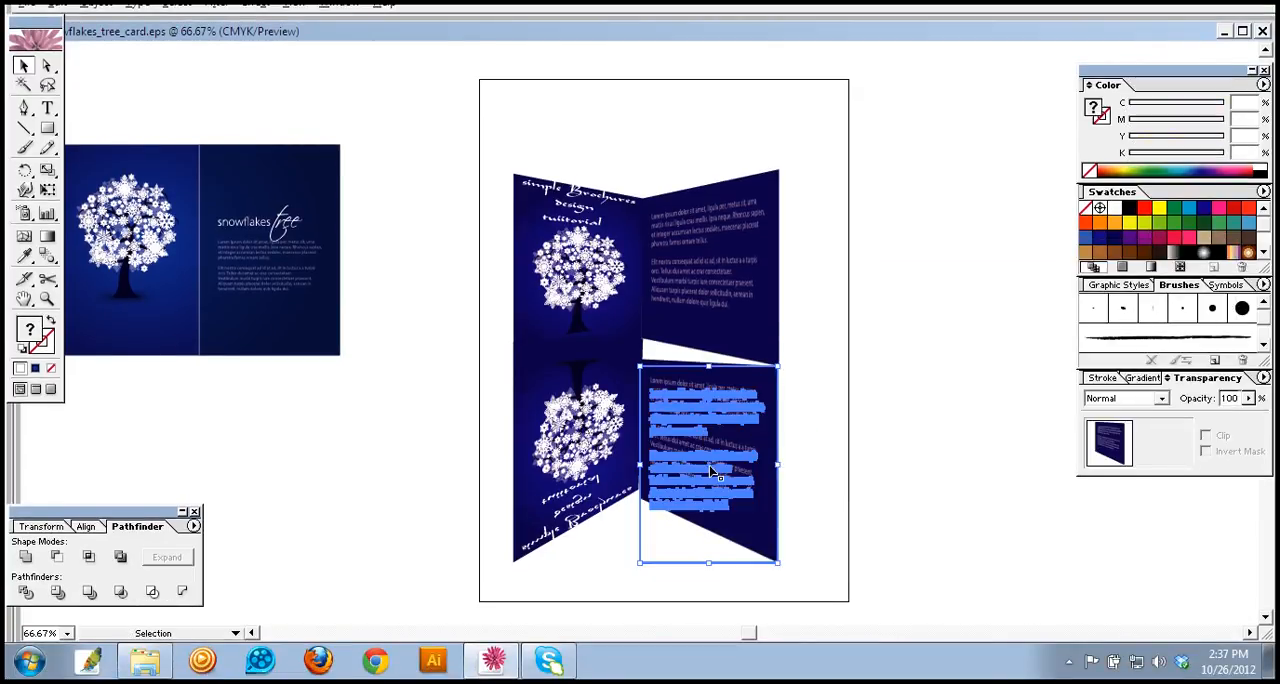
Step: Nudge the right reflection upward and stretch its upper-left corner to close the gap beneath the right panel
{"action": "key", "text": "Up"}
{"action": "key", "text": "Up"}
{"action": "key", "text": "Up"}
{"action": "key", "text": "Up"}
{"action": "key", "text": "Up"}
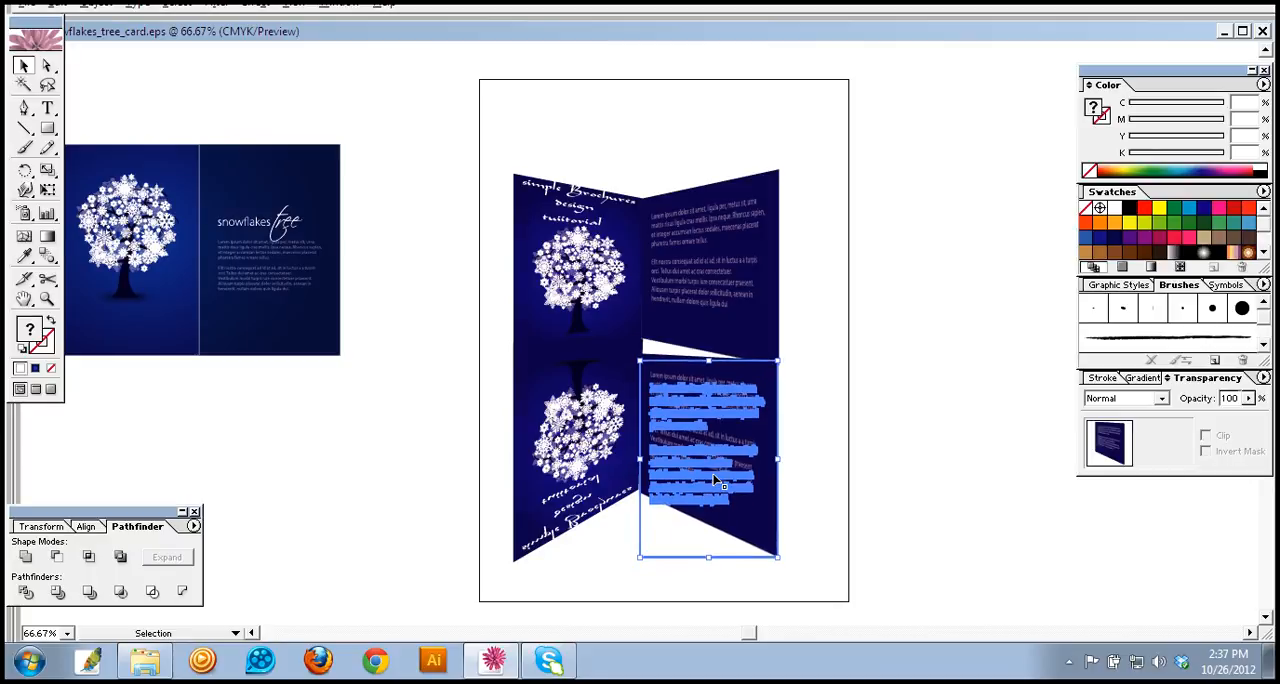
{"action": "key", "text": "Up"}
{"action": "key", "text": "Up"}
{"action": "left_click", "coordinate": [817, 481]}
{"action": "left_click", "coordinate": [700, 437]}
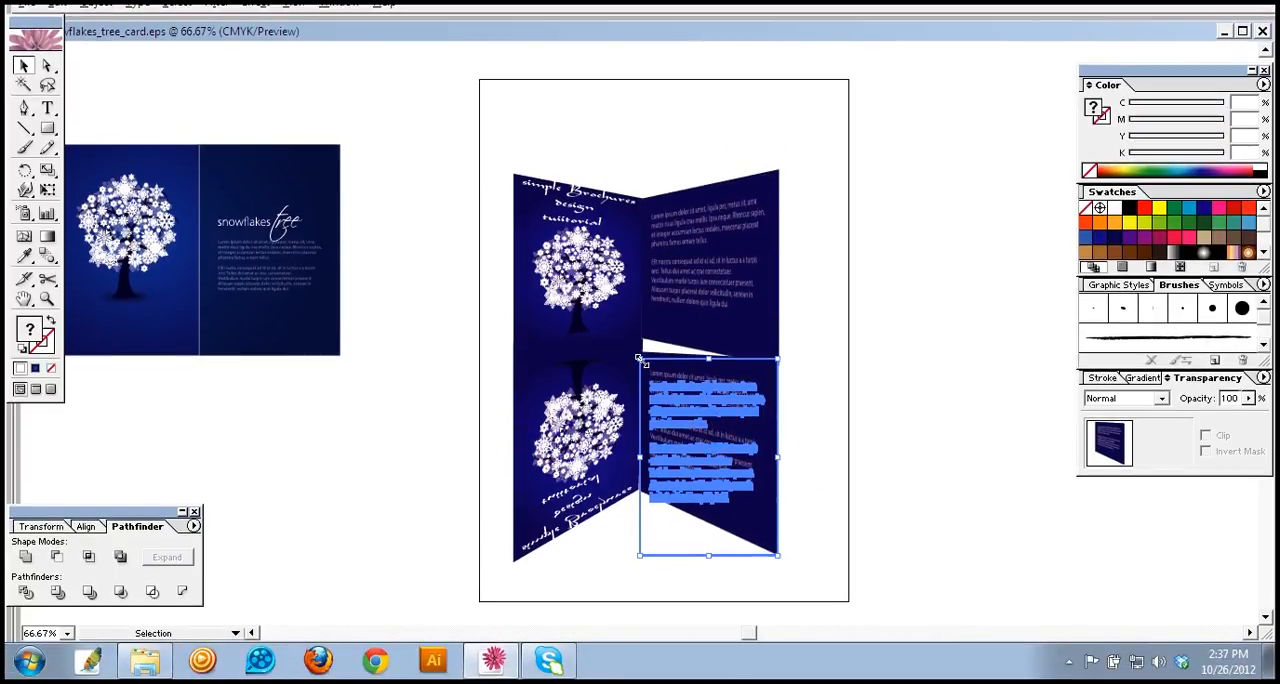
{"action": "left_click_drag", "start_coordinate": [640, 358], "coordinate": [636, 337]}
{"action": "left_click", "coordinate": [839, 384]}
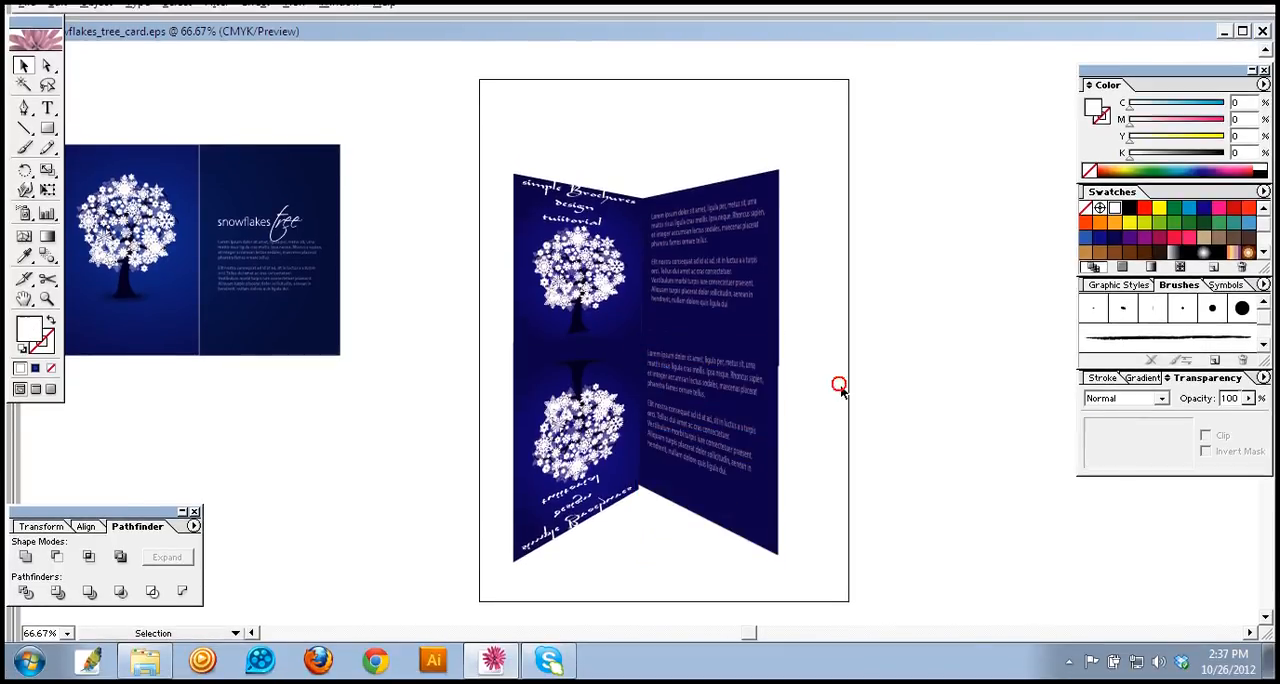
Step: Reposition the right reflection vertically so its lower edge lines up with the left reflection at the fold
{"action": "left_click", "coordinate": [745, 500]}
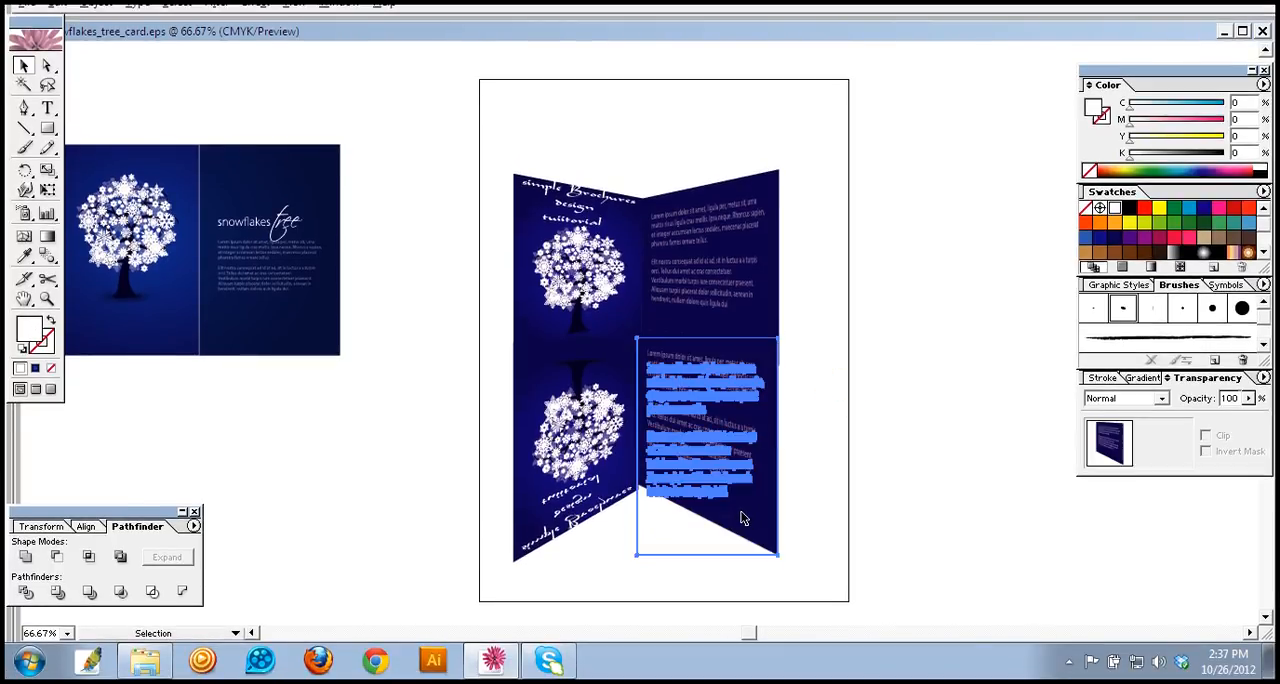
{"action": "left_click", "coordinate": [811, 438]}
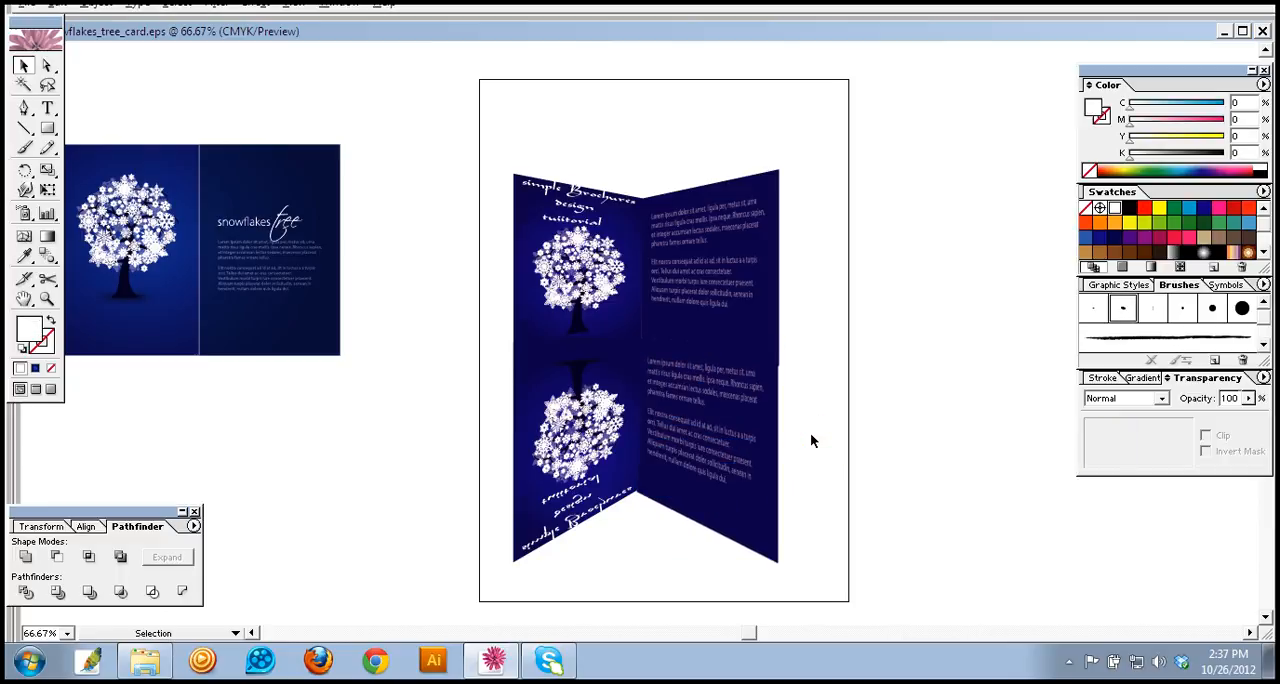
{"action": "left_click", "coordinate": [745, 540]}
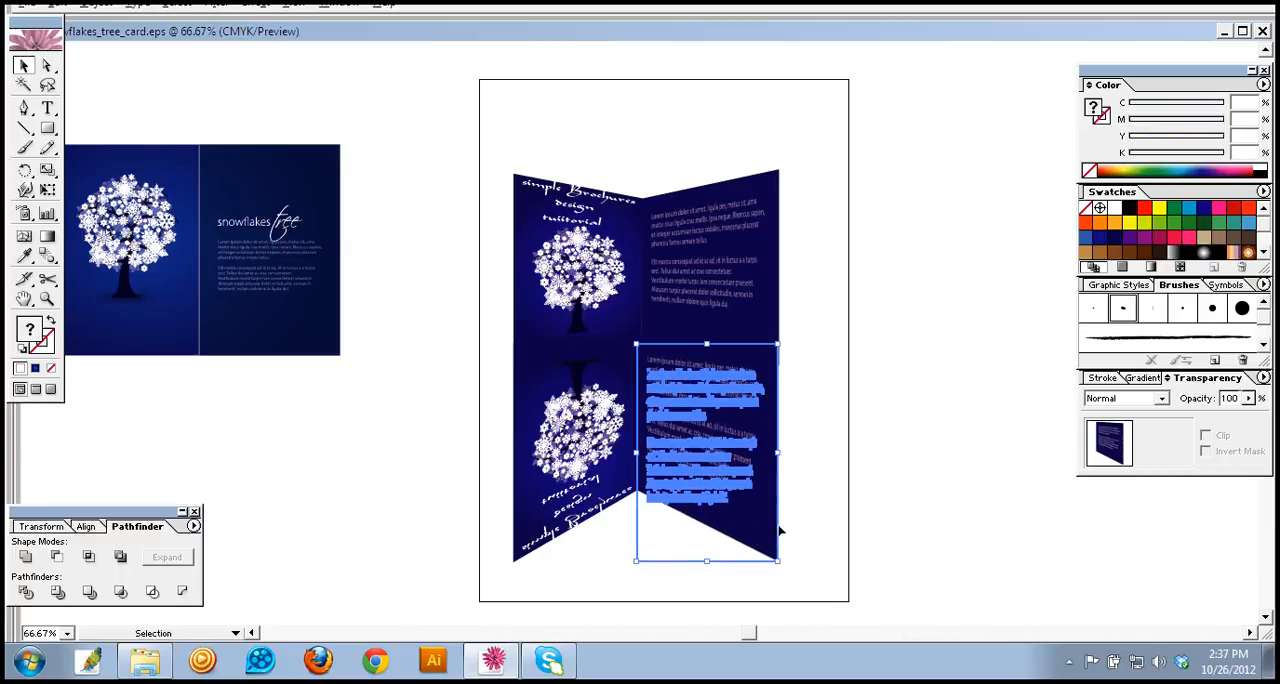
{"action": "left_click", "coordinate": [811, 509]}
Step: Select both upper brochure panels and nudge them upward together, away from the reflections
{"action": "left_click_drag", "start_coordinate": [500, 178], "coordinate": [786, 280]}
{"action": "key", "text": "Up"}
{"action": "key", "text": "Up"}
{"action": "key", "text": "Up"}
{"action": "key", "text": "Up"}
{"action": "key", "text": "Up"}
{"action": "key", "text": "Up"}
{"action": "key", "text": "Up"}
{"action": "key", "text": "Up"}
{"action": "key", "text": "Up"}
{"action": "key", "text": "Up"}
{"action": "key", "text": "Up"}
{"action": "key", "text": "Up"}
{"action": "key", "text": "Up"}
{"action": "key", "text": "Up"}
{"action": "key", "text": "Up"}
{"action": "key", "text": "Up"}
{"action": "key", "text": "Up"}
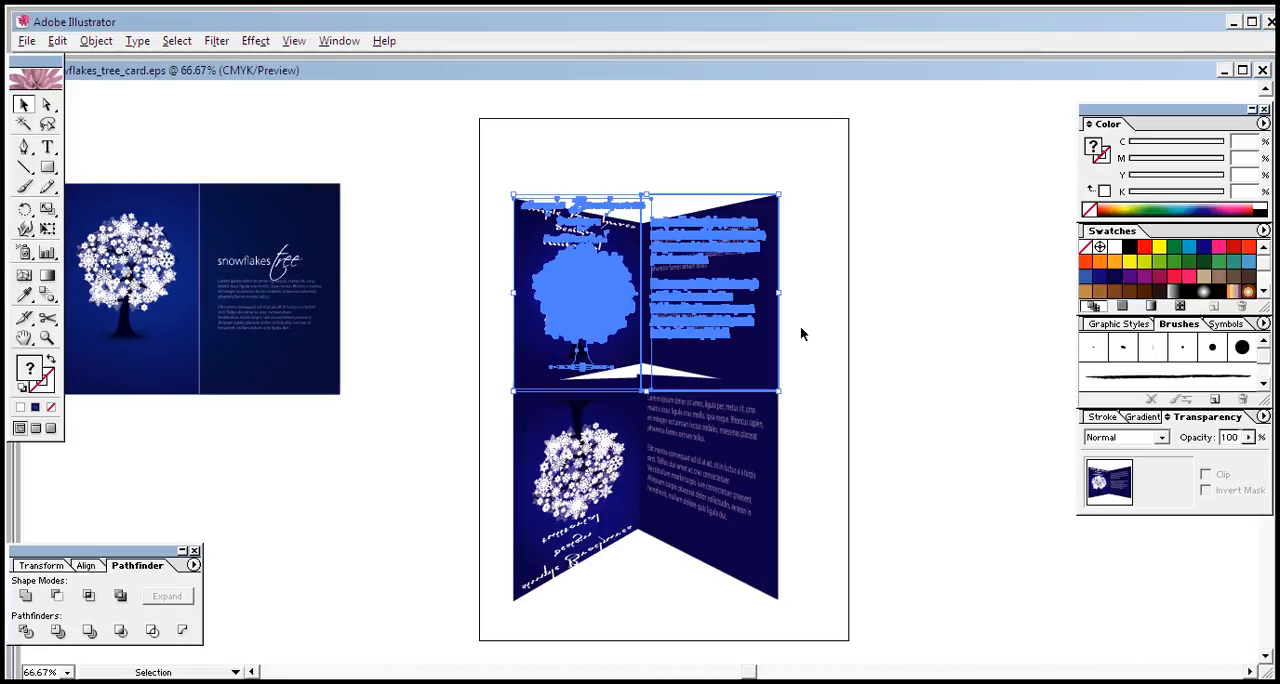
{"action": "left_click", "coordinate": [800, 333]}
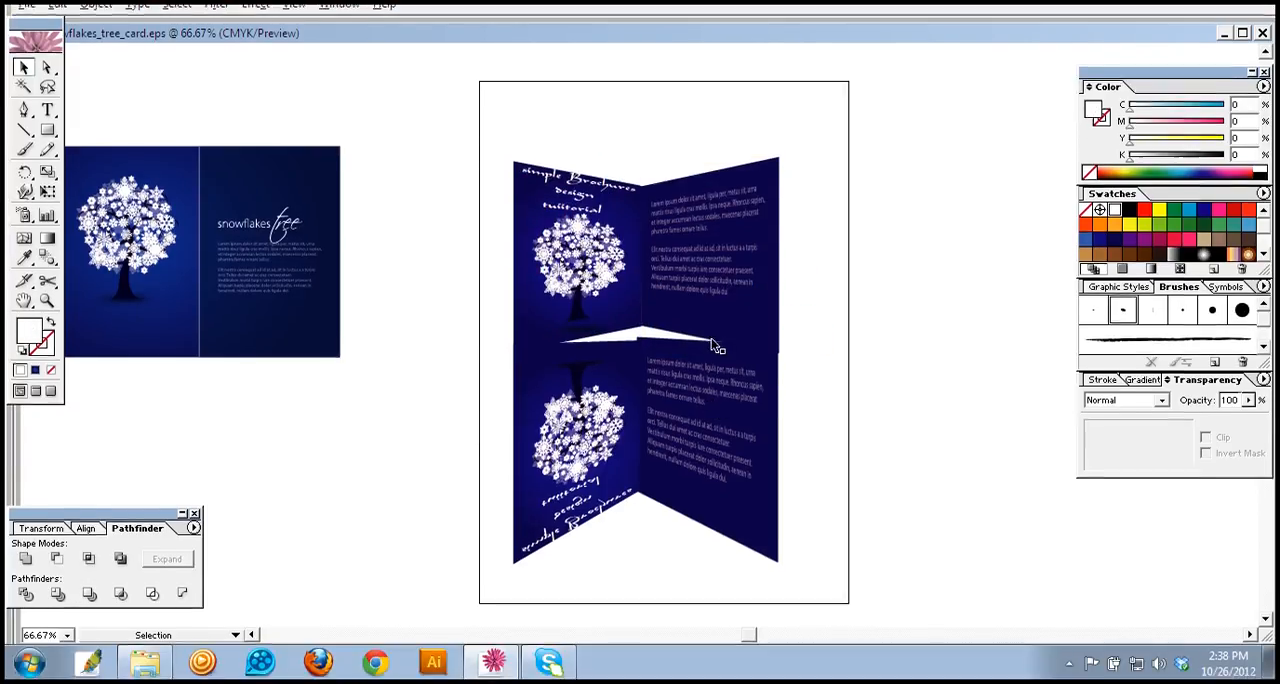
Step: Reselect both upper panels and nudge them down together until they close the white gap above the reflections
{"action": "left_click", "coordinate": [711, 338]}
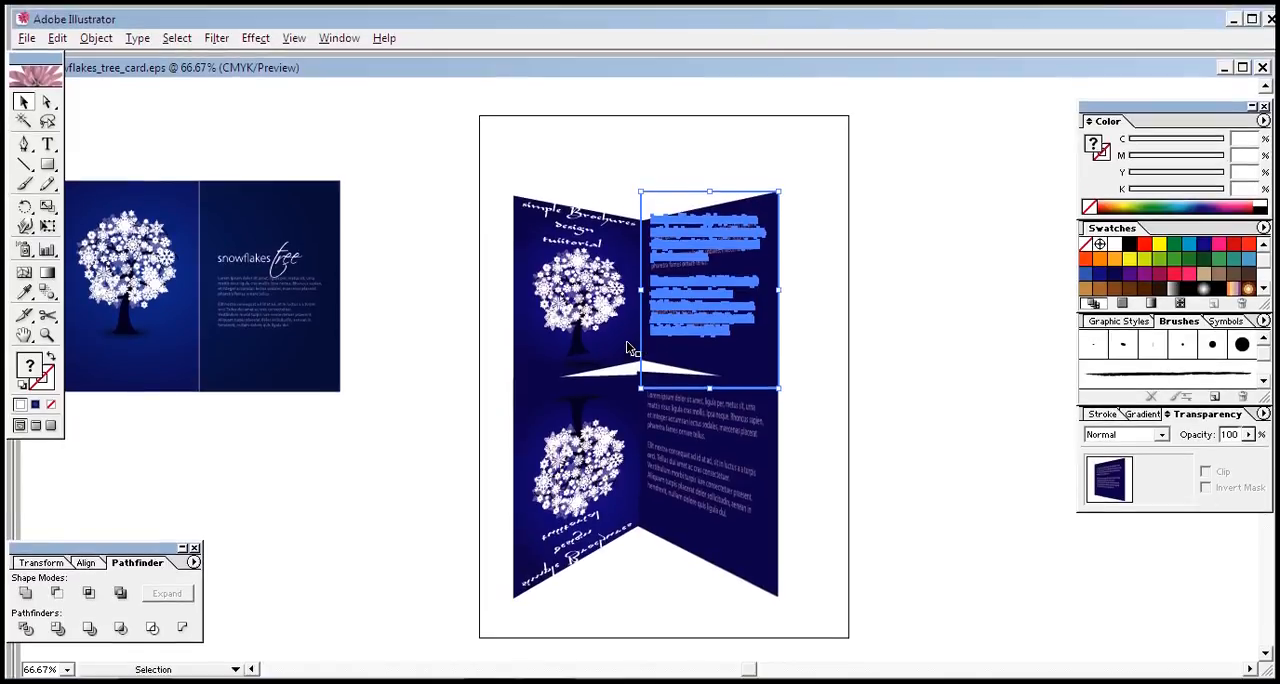
{"action": "left_click", "coordinate": [628, 348]}
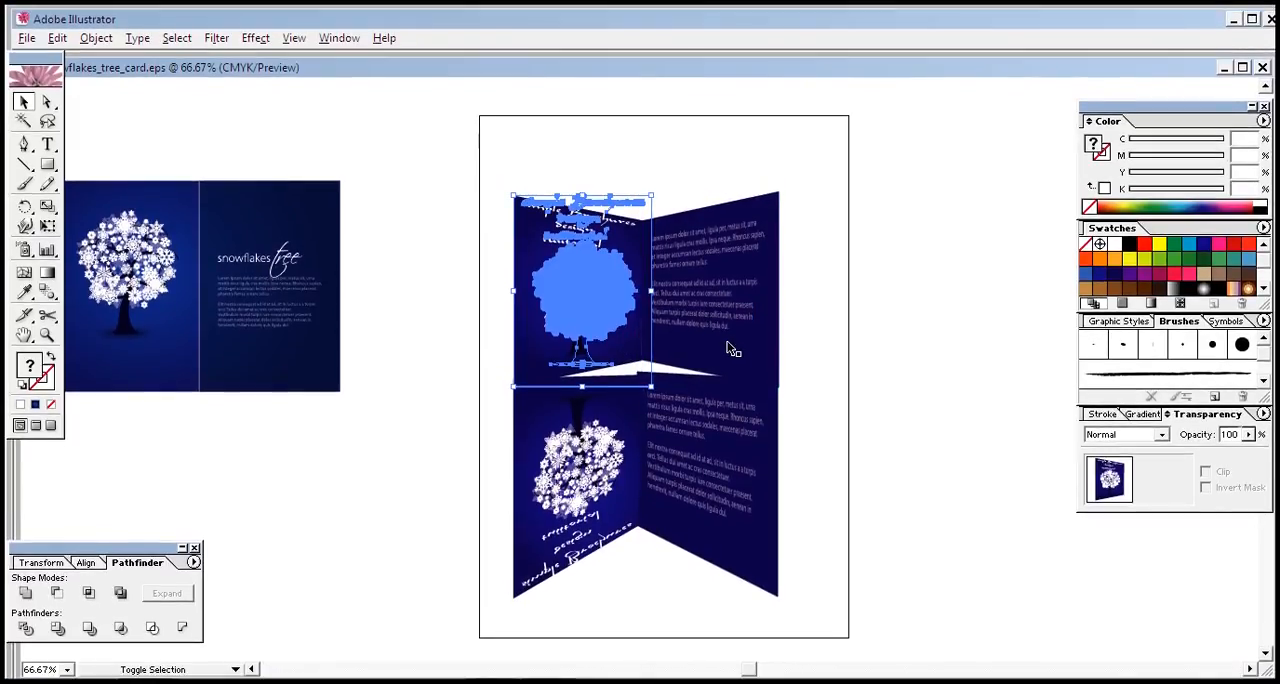
{"action": "left_click", "coordinate": [730, 347], "text": "shift"}
{"action": "key", "text": "Down"}
{"action": "key", "text": "Down"}
{"action": "key", "text": "Down"}
{"action": "key", "text": "Down"}
{"action": "key", "text": "Down"}
{"action": "key", "text": "Down"}
{"action": "key", "text": "Down"}
{"action": "key", "text": "Down"}
{"action": "key", "text": "Down"}
{"action": "key", "text": "Down"}
{"action": "key", "text": "Down"}
{"action": "key", "text": "Down"}
{"action": "key", "text": "Down"}
{"action": "key", "text": "Down"}
{"action": "key", "text": "Down"}
{"action": "key", "text": "Down"}
{"action": "left_click", "coordinate": [808, 338]}
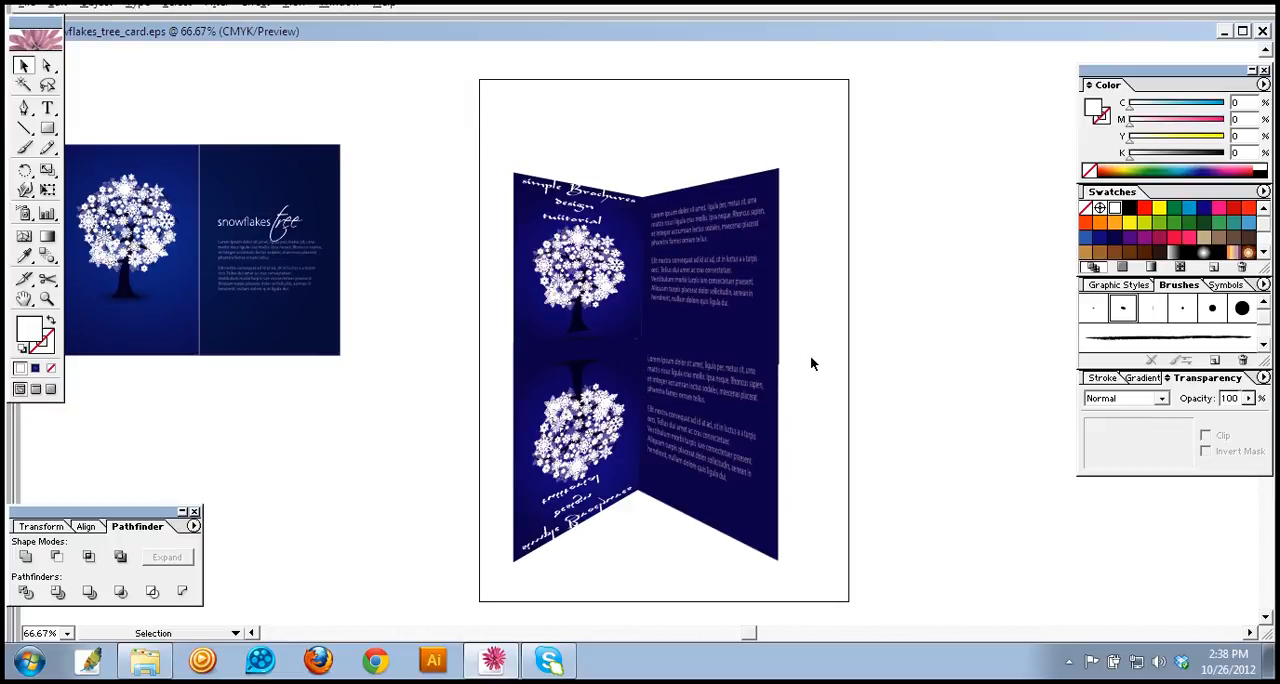
Step: Try to add an opacity mask to the two selected reflections
{"action": "left_click_drag", "start_coordinate": [797, 455], "coordinate": [612, 508]}
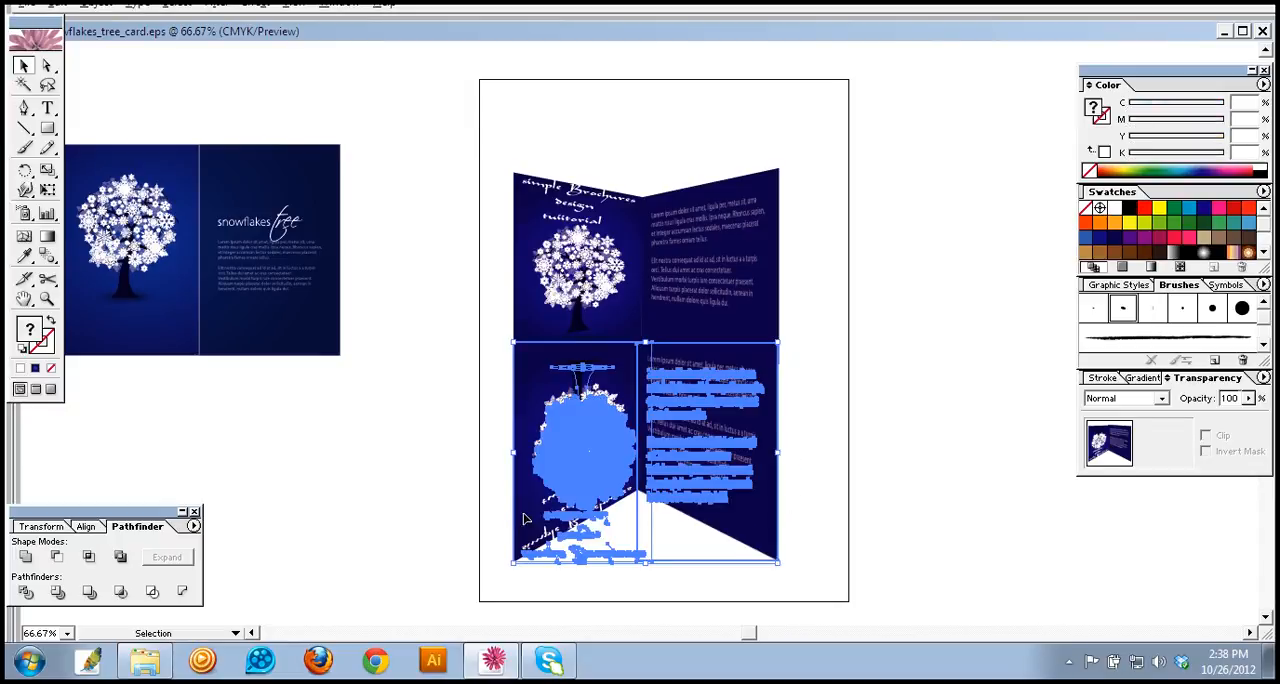
{"action": "left_click", "coordinate": [1168, 430]}
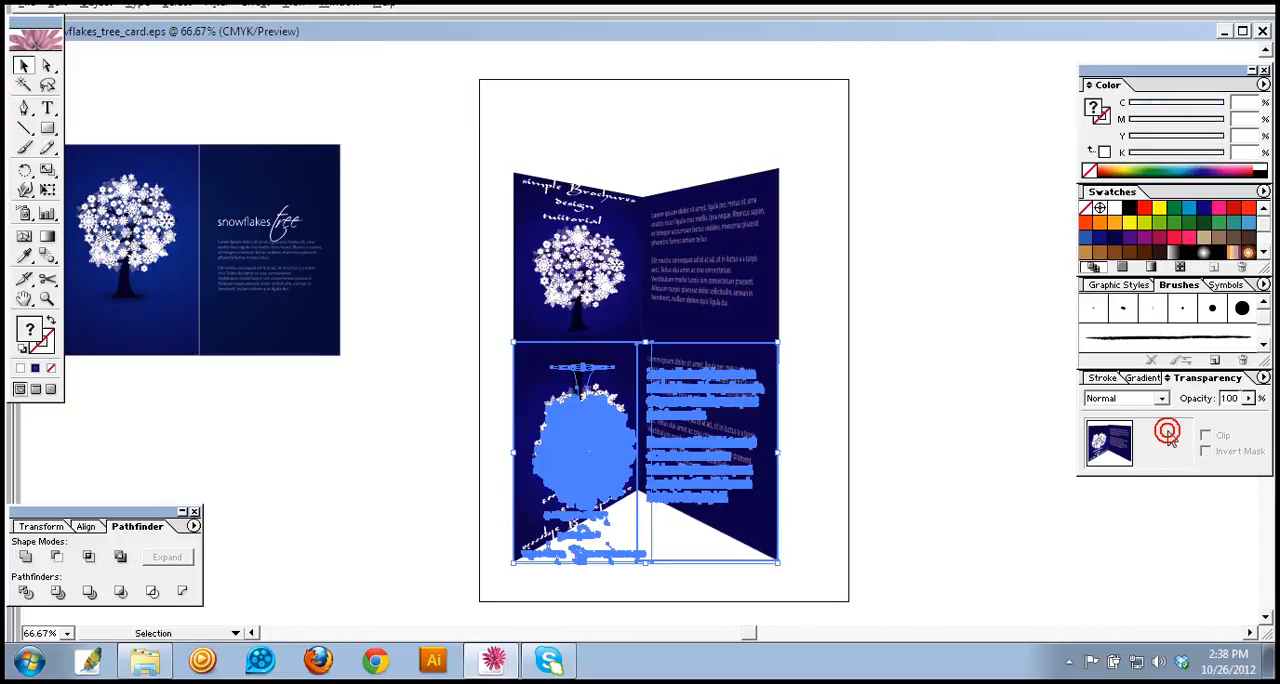
{"action": "left_click", "coordinate": [1167, 447]}
{"action": "left_click", "coordinate": [1169, 448]}
{"action": "left_click", "coordinate": [1165, 443]}
{"action": "left_click", "coordinate": [1165, 443]}
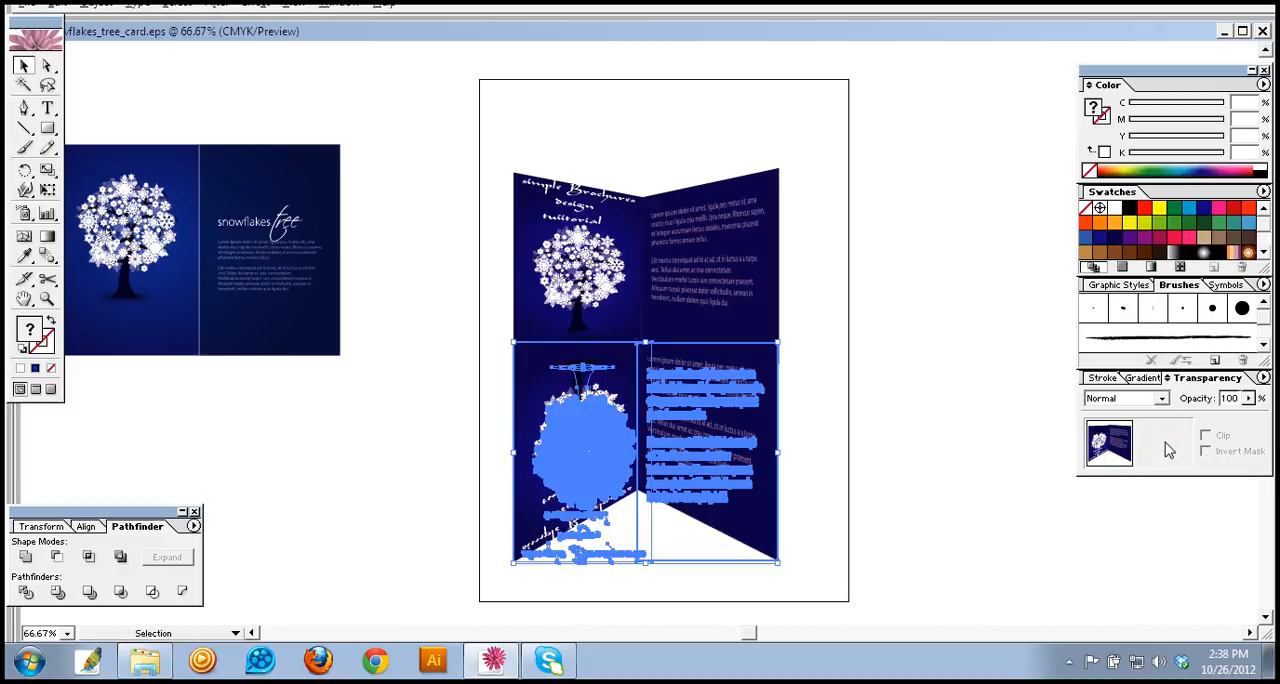
Step: Try an opacity mask on the right reflection alone, and undo it
{"action": "left_click", "coordinate": [819, 412]}
{"action": "left_click", "coordinate": [693, 470]}
{"action": "double_click", "coordinate": [1165, 447]}
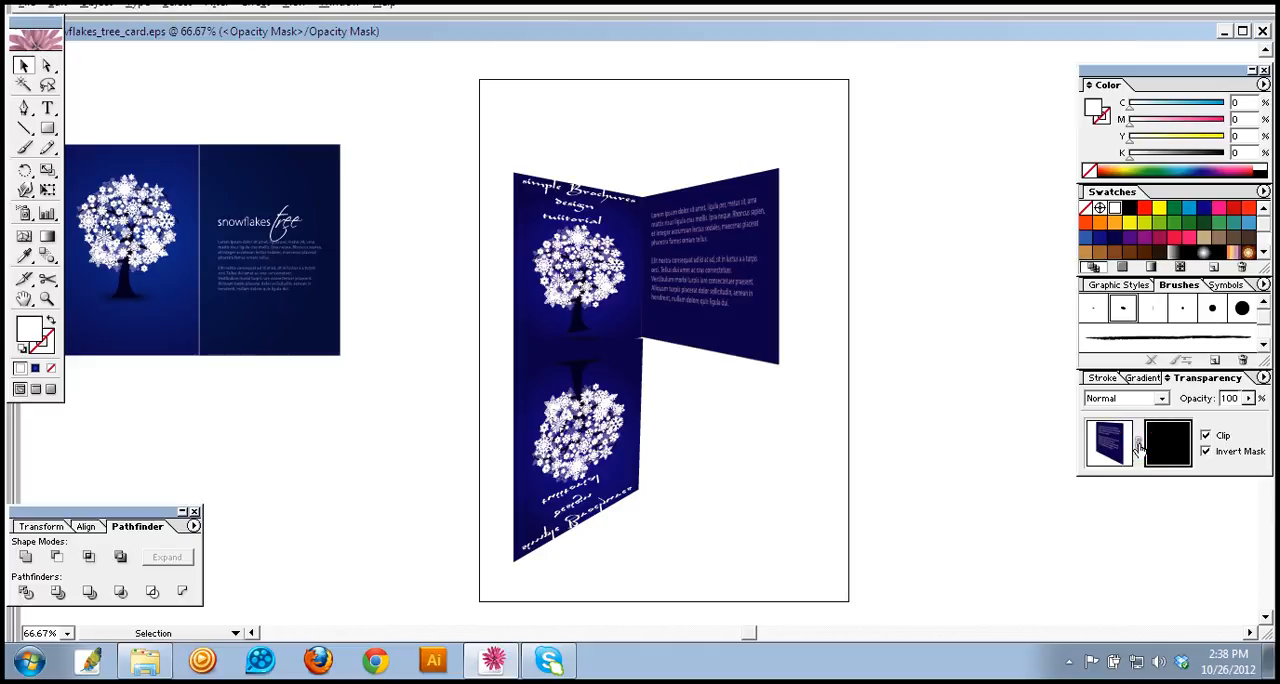
{"action": "key", "text": "ctrl+z"}
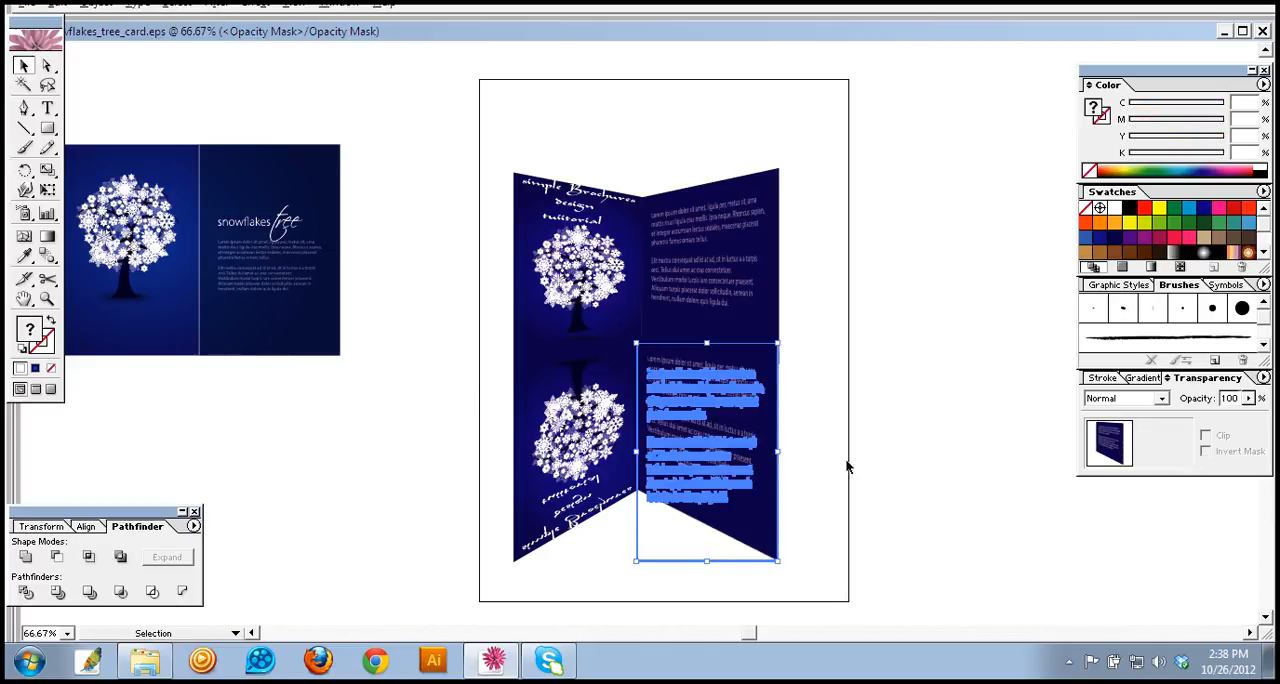
Step: Select both reflections together, give them an opacity mask, and turn off the mask's Clip option
{"action": "left_click", "coordinate": [814, 449]}
{"action": "left_click_drag", "start_coordinate": [839, 436], "coordinate": [504, 513]}
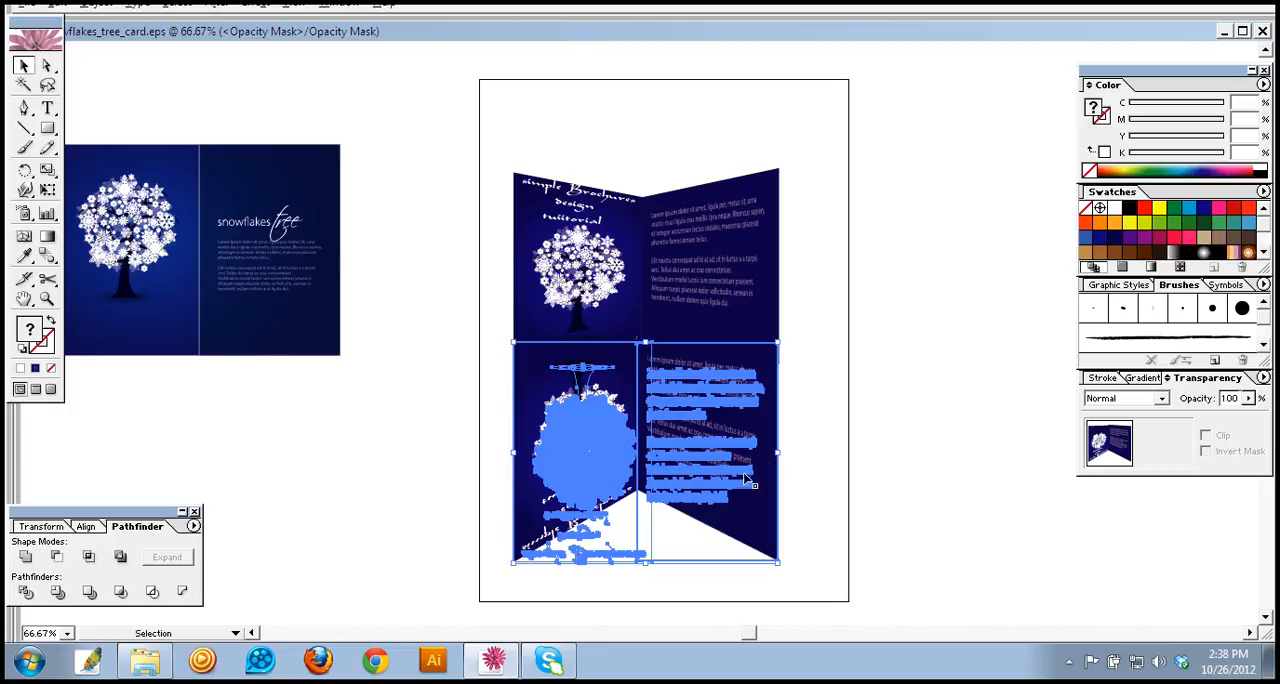
{"action": "double_click", "coordinate": [1163, 445]}
{"action": "left_click", "coordinate": [1205, 437]}
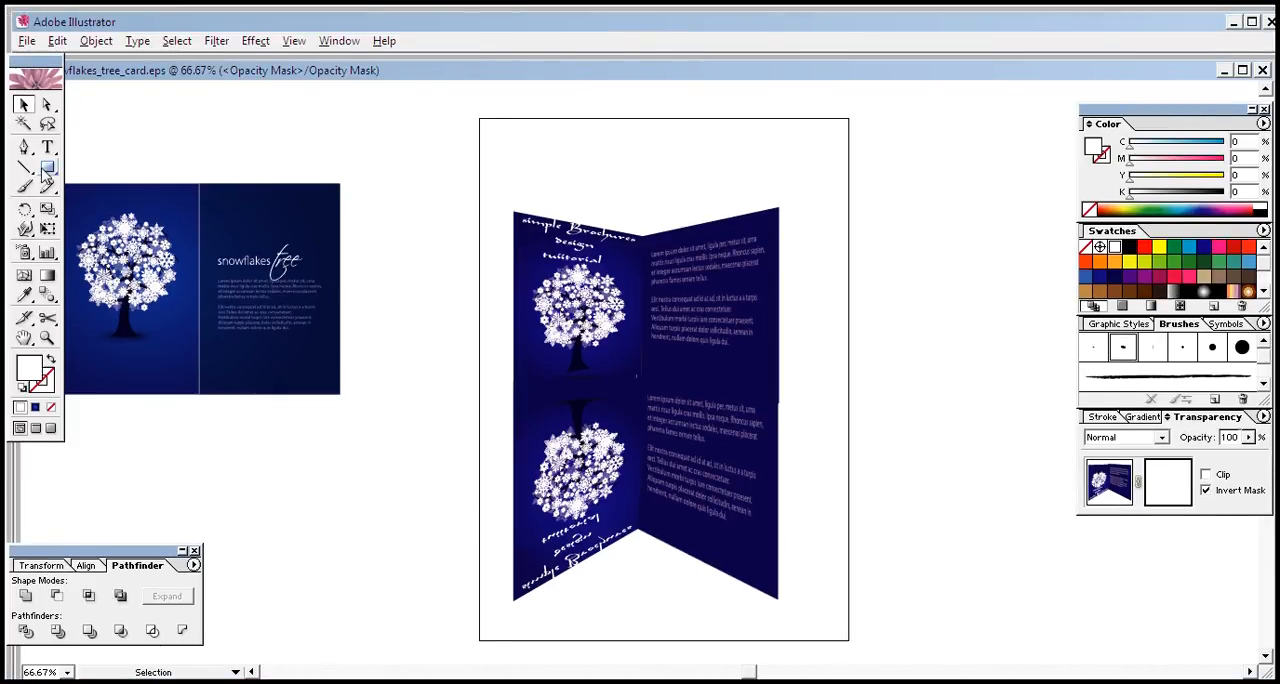
Step: Draw a mask rectangle spanning both reflections and fill it with a white-to-black linear gradient, midpoint at 73.45%
{"action": "left_click", "coordinate": [47, 168]}
{"action": "left_click_drag", "start_coordinate": [496, 369], "coordinate": [792, 484]}
{"action": "left_click", "coordinate": [1153, 382]}
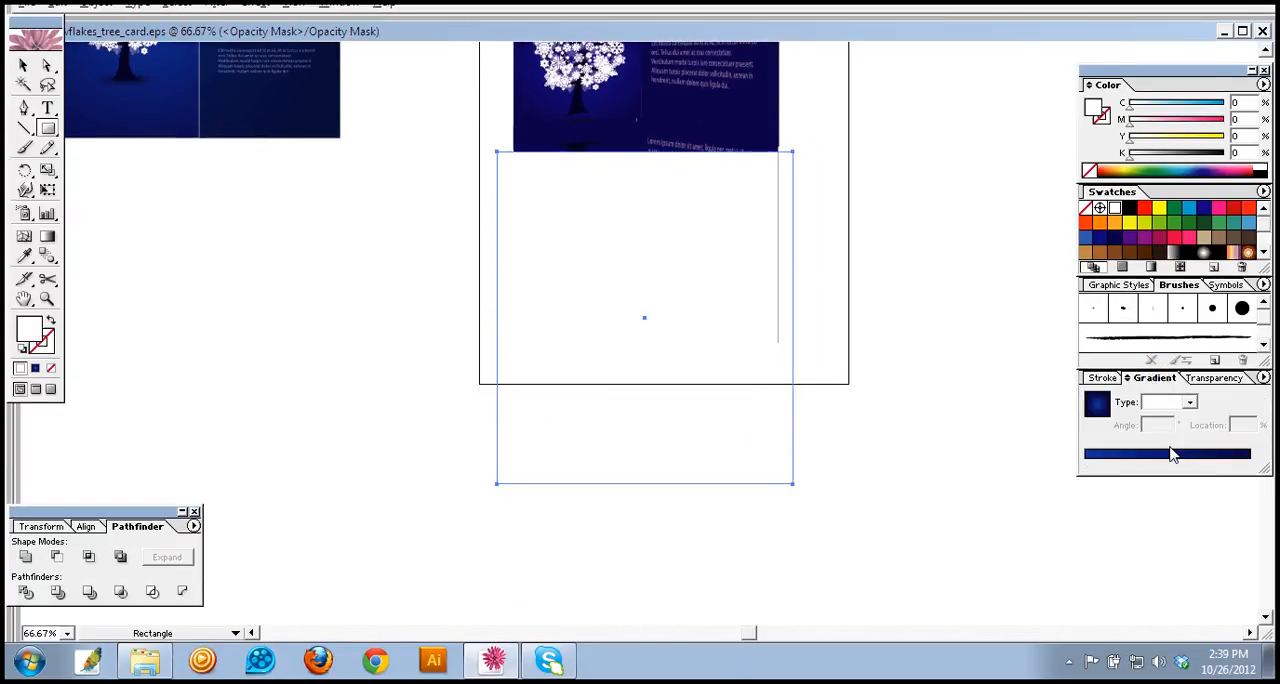
{"action": "left_click", "coordinate": [1195, 455]}
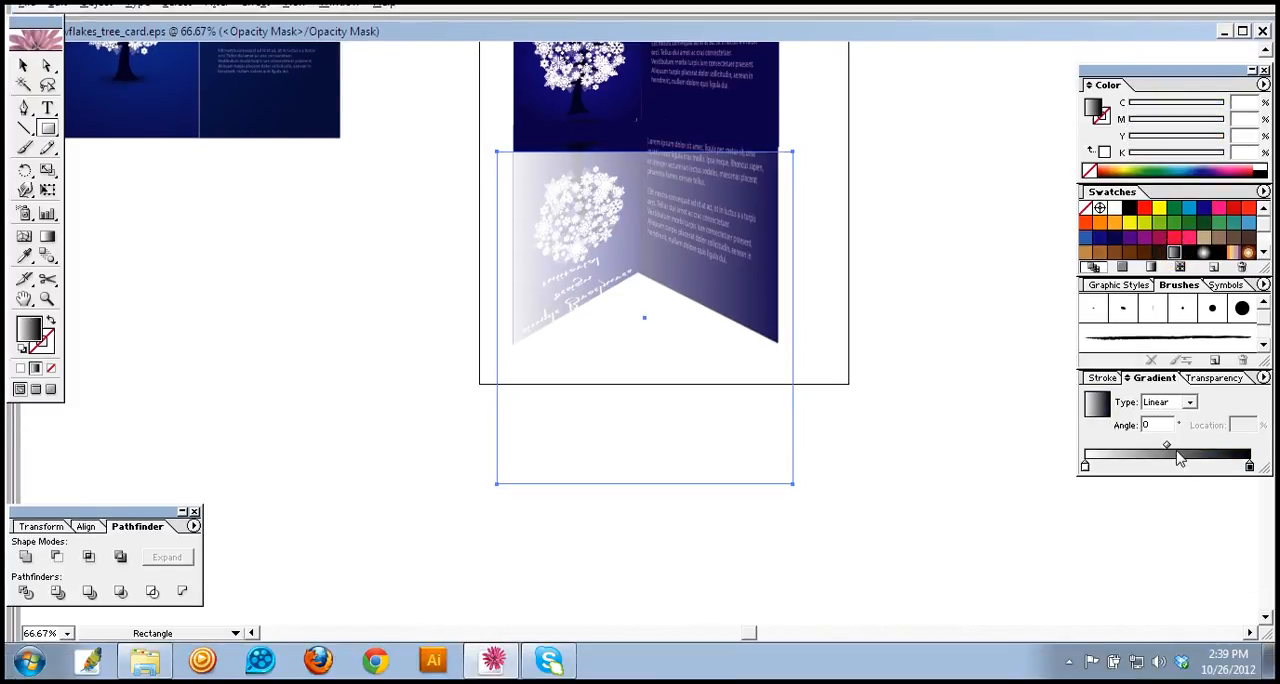
{"action": "left_click_drag", "start_coordinate": [1166, 446], "coordinate": [1205, 444]}
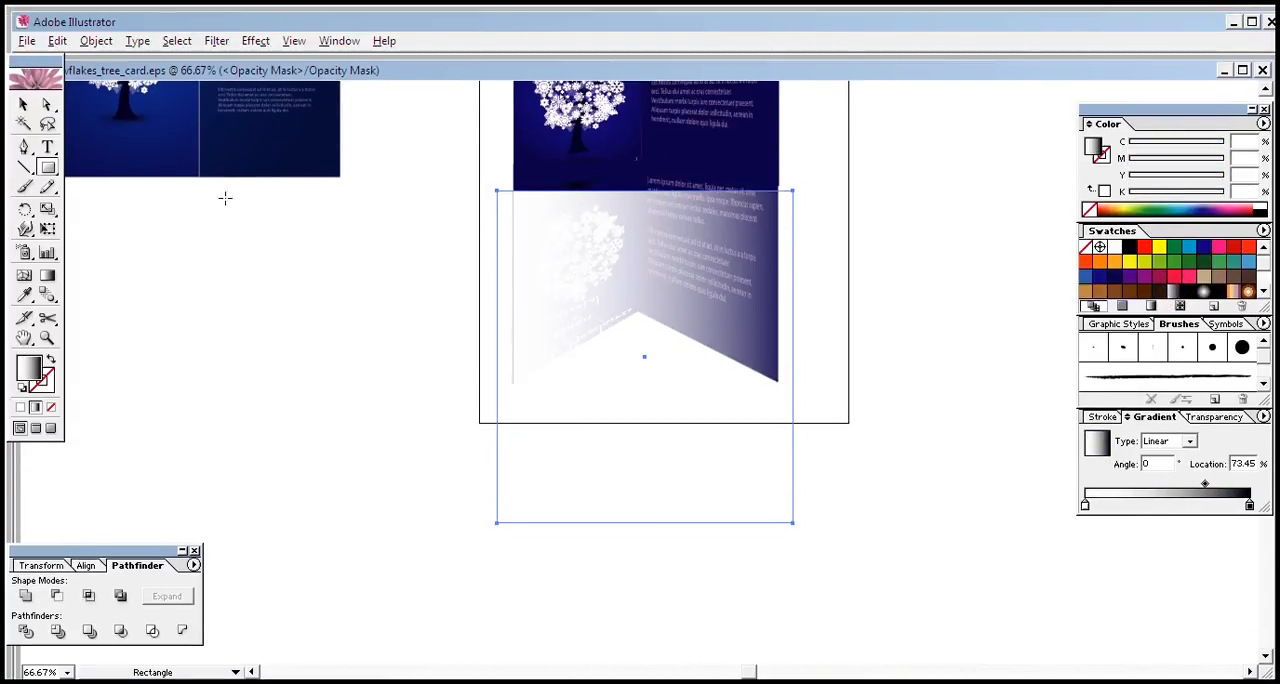
Step: Redirect the mask rectangle's gradient upward at an angle of 87.97° so the reflections fade out toward their lower ends
{"action": "left_click", "coordinate": [47, 274]}
{"action": "left_click_drag", "start_coordinate": [645, 414], "coordinate": [633, 198]}
{"action": "left_click_drag", "start_coordinate": [643, 360], "coordinate": [645, 252]}
{"action": "left_click_drag", "start_coordinate": [646, 361], "coordinate": [650, 238]}
{"action": "left_click_drag", "start_coordinate": [639, 325], "coordinate": [645, 190]}
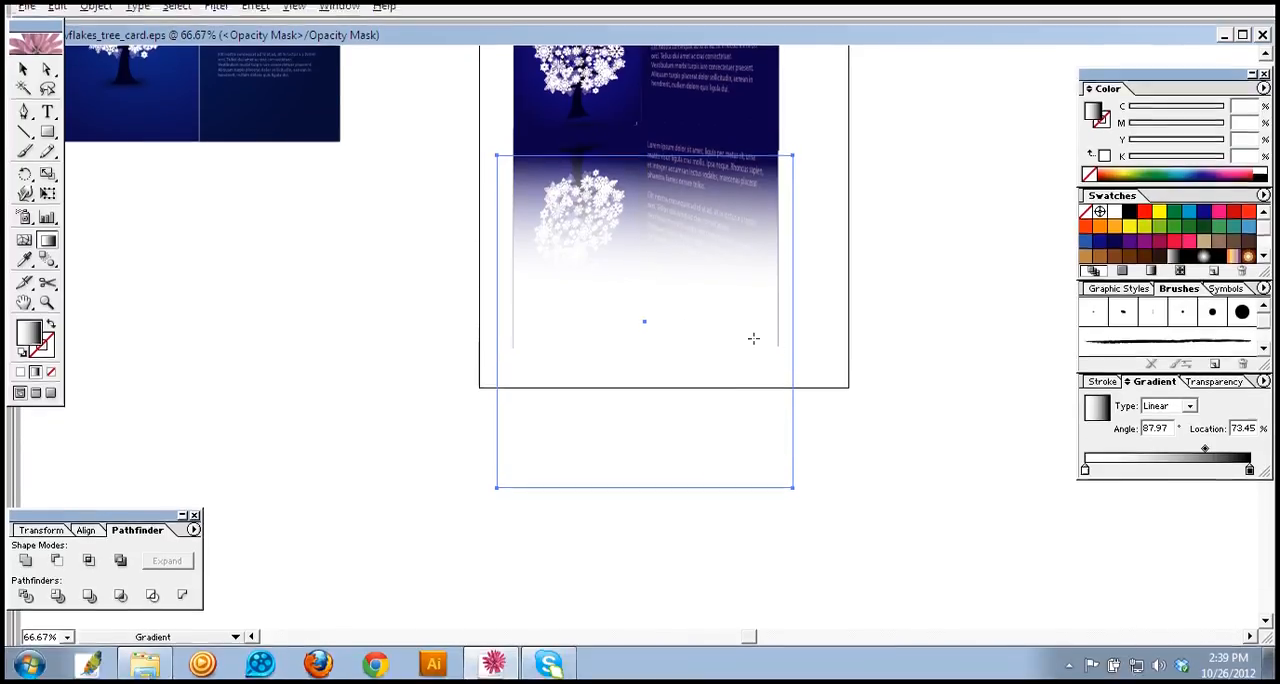
{"action": "key", "text": "v"}
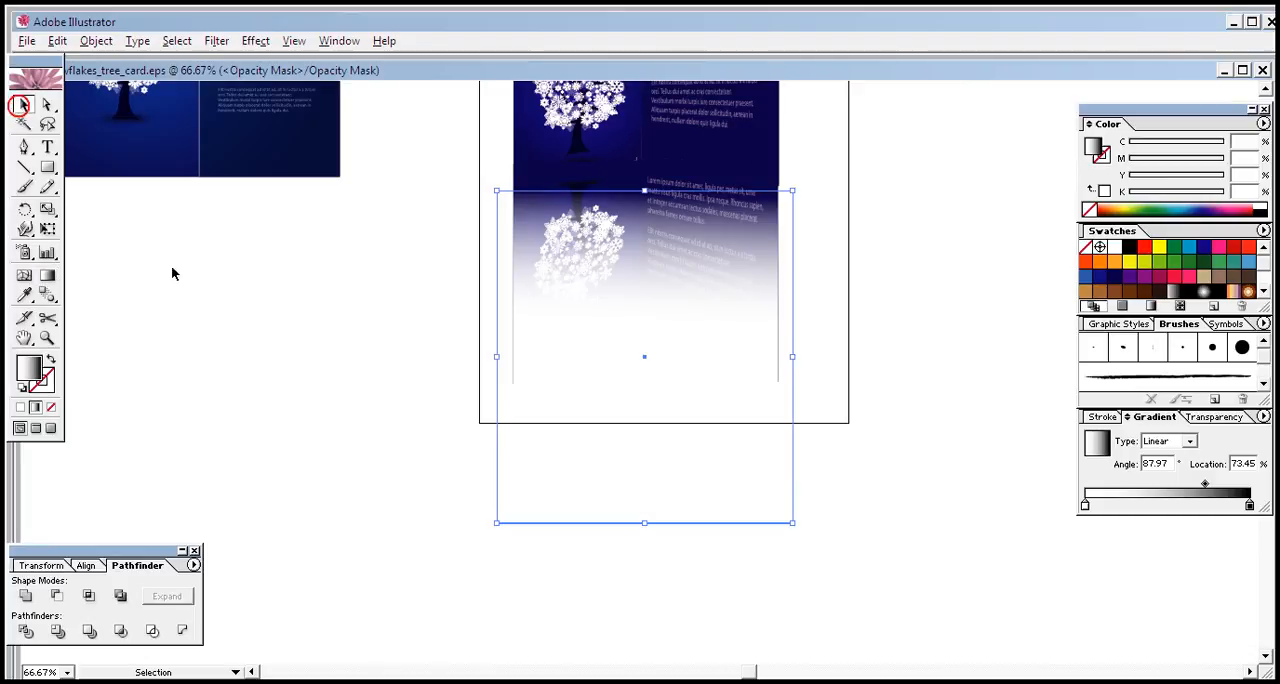
{"action": "left_click", "coordinate": [190, 290]}
{"action": "left_click", "coordinate": [777, 340]}
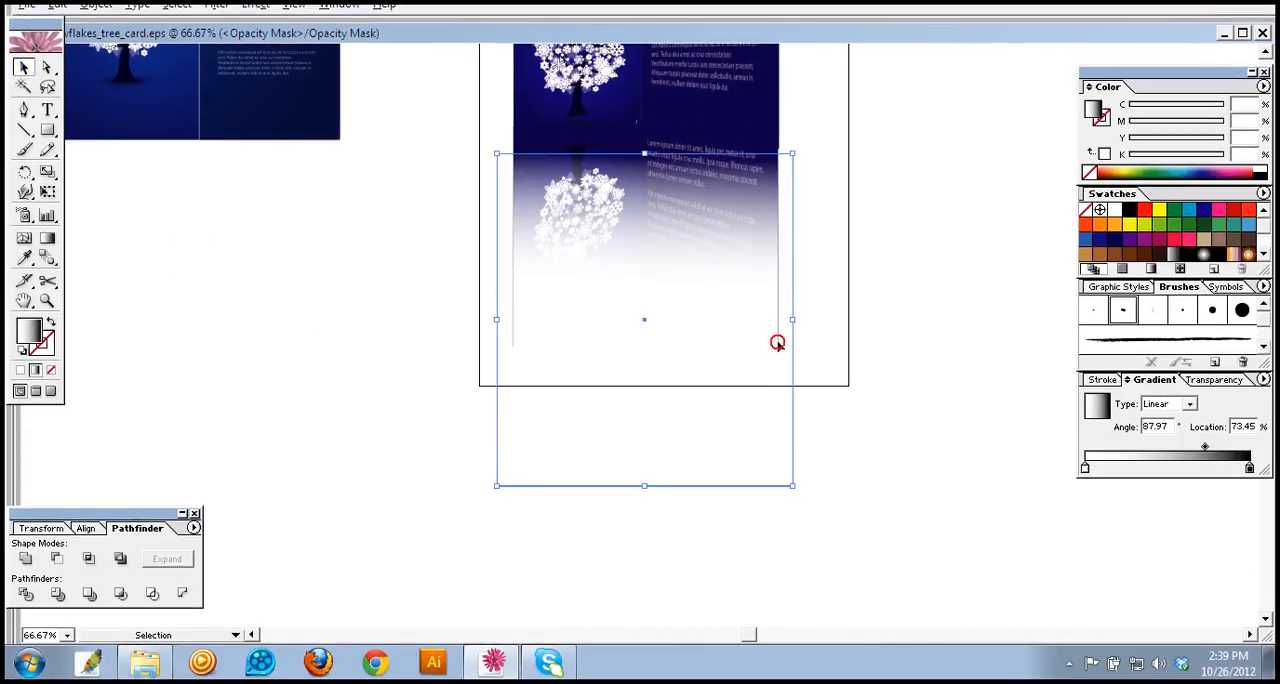
Step: Leave opacity mask editing, return to the brochure artwork, and deselect the reflections
{"action": "left_click", "coordinate": [1210, 378]}
{"action": "left_click", "coordinate": [1110, 445]}
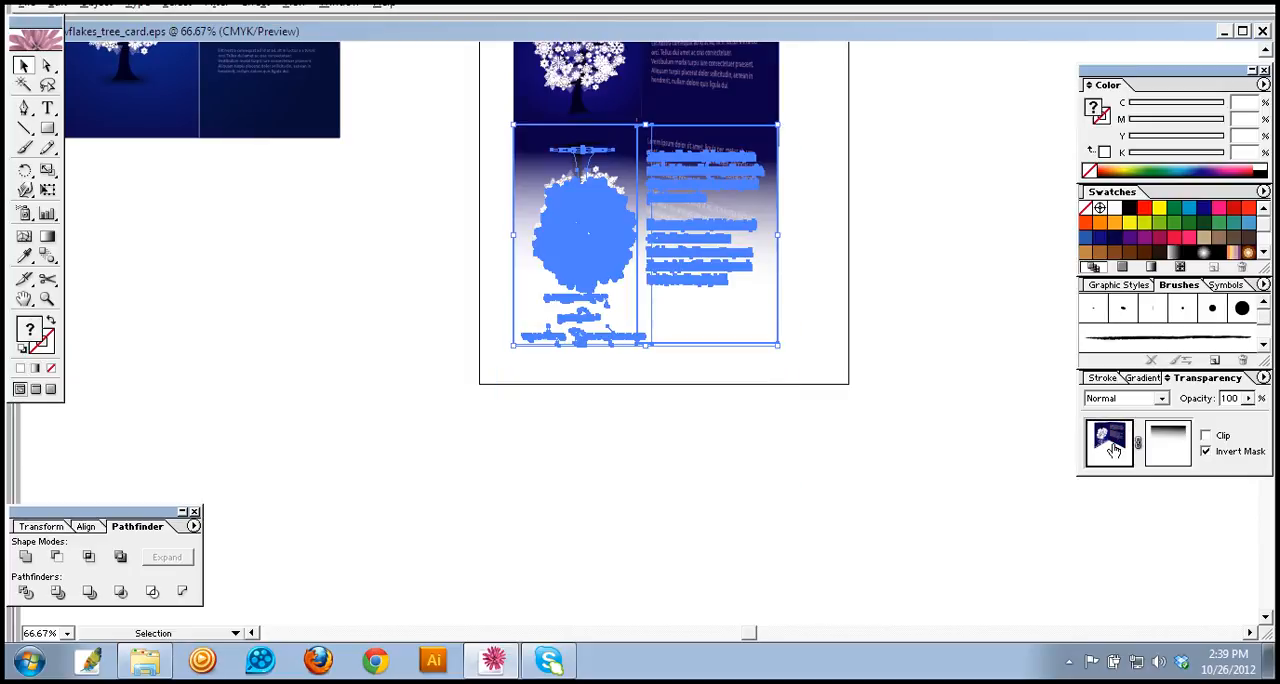
{"action": "left_click", "coordinate": [830, 318]}
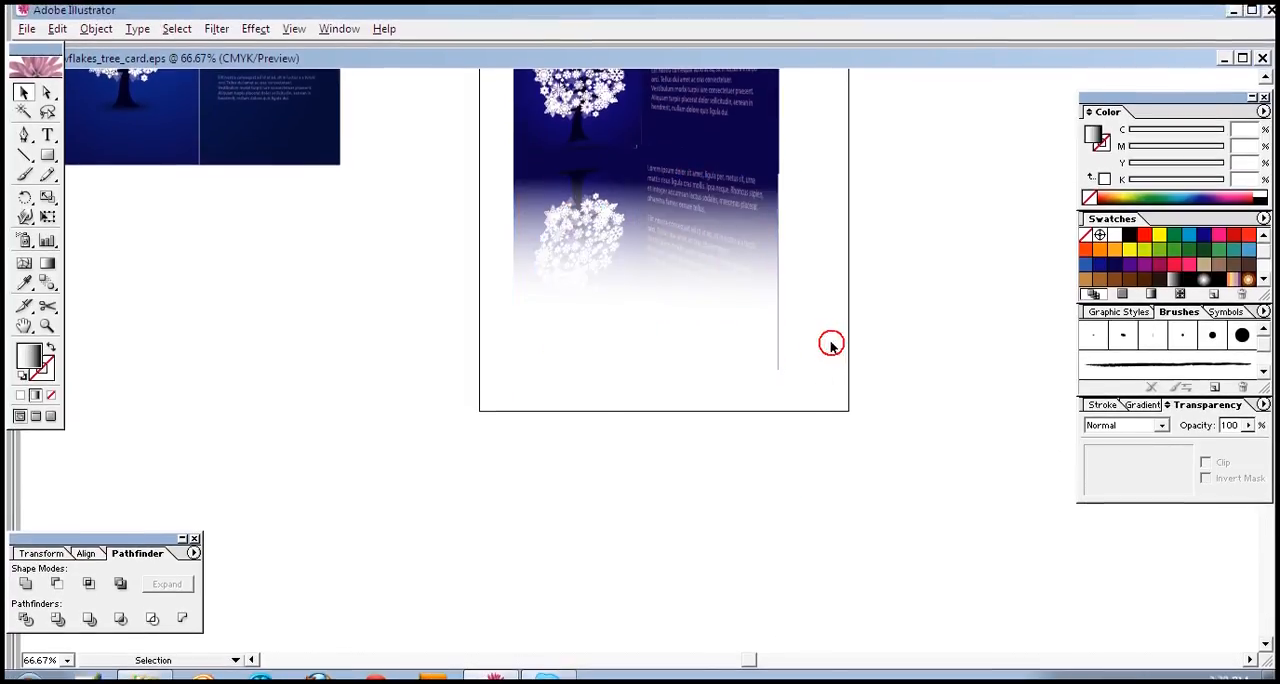
Step: Select the masked reflections and shorten them slightly from their lower edge
{"action": "left_click", "coordinate": [779, 374]}
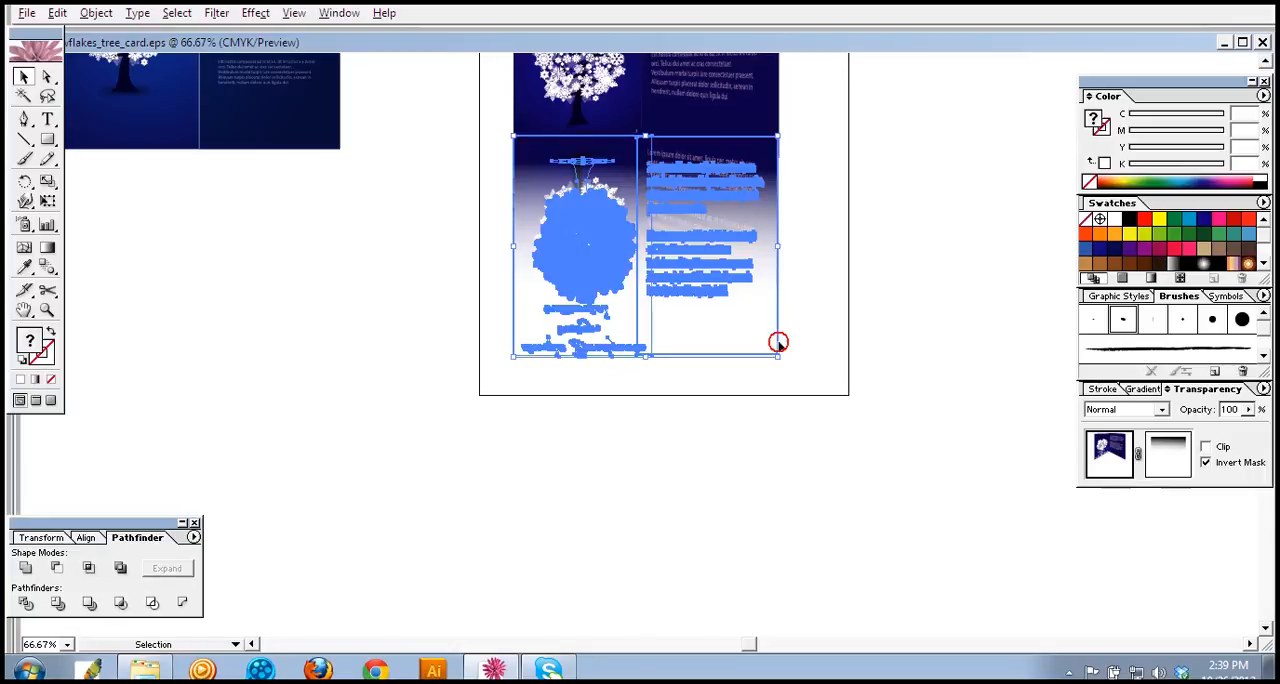
{"action": "left_click", "coordinate": [777, 346]}
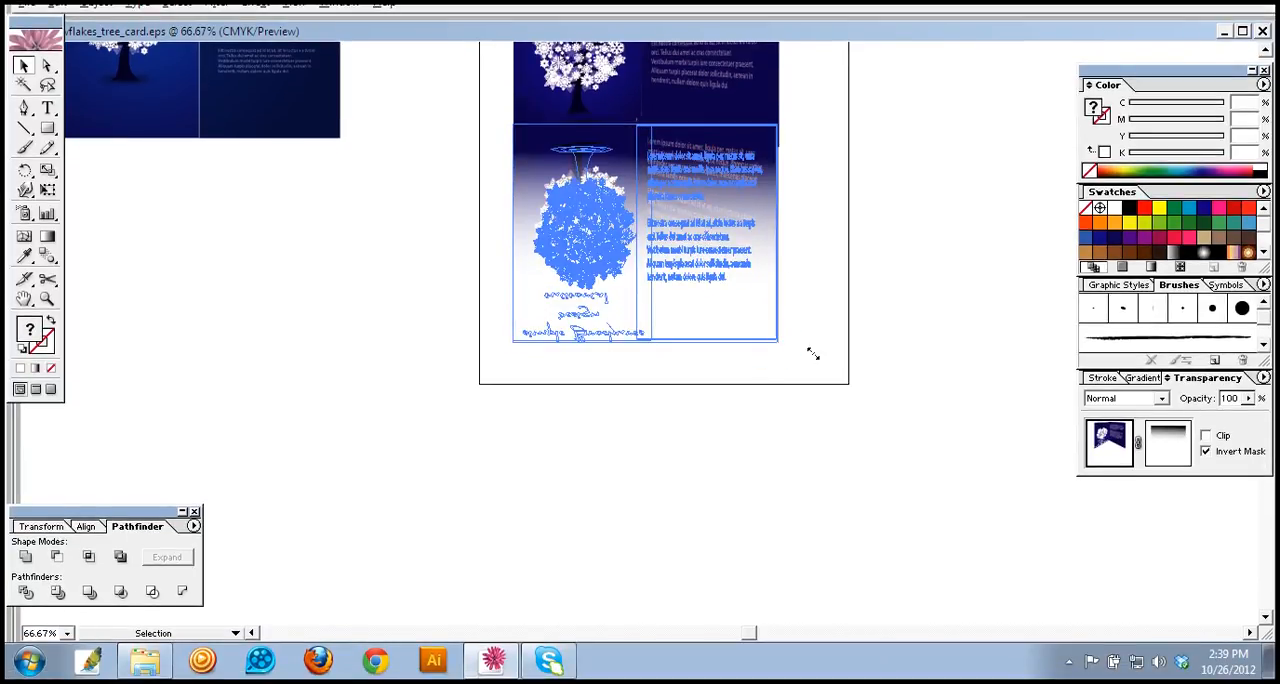
{"action": "left_click_drag", "start_coordinate": [824, 343], "coordinate": [827, 237]}
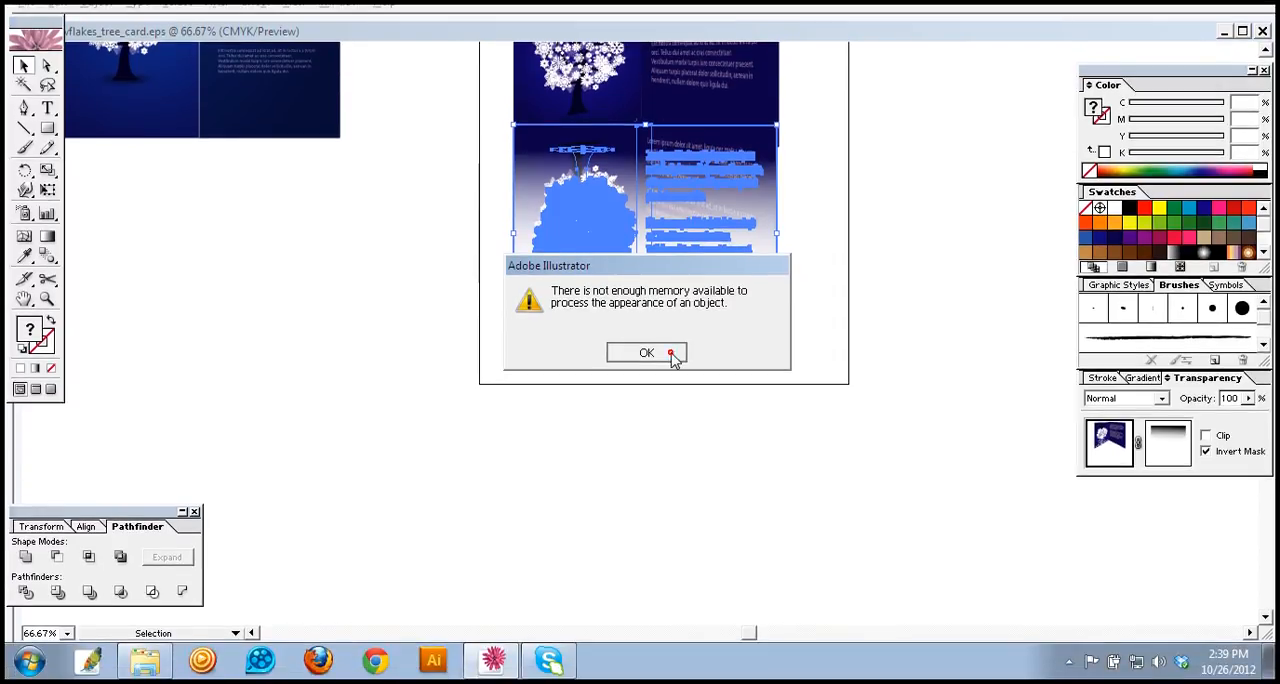
{"action": "left_click", "coordinate": [646, 390]}
{"action": "left_click", "coordinate": [800, 320]}
Step: Reselect the masked reflections and widen them slightly past the brochure's right edge
{"action": "left_click", "coordinate": [768, 301]}
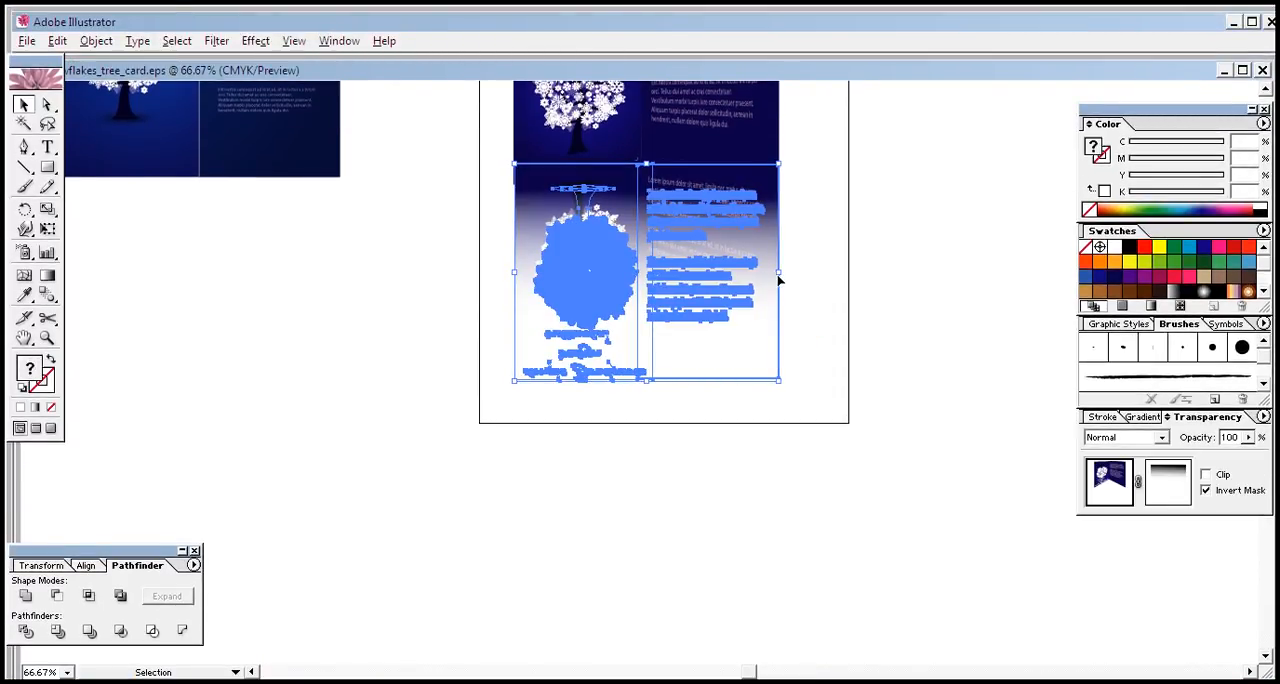
{"action": "left_click_drag", "start_coordinate": [778, 270], "coordinate": [783, 270]}
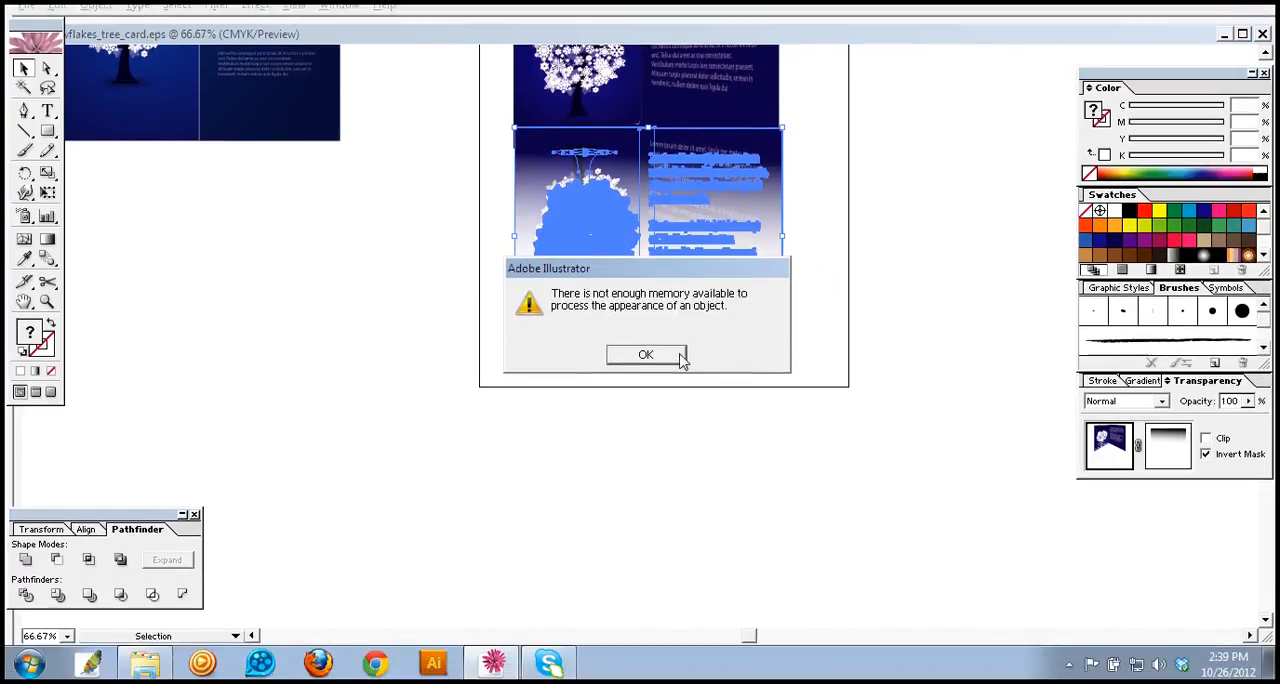
{"action": "left_click", "coordinate": [650, 387]}
{"action": "left_click", "coordinate": [803, 229]}
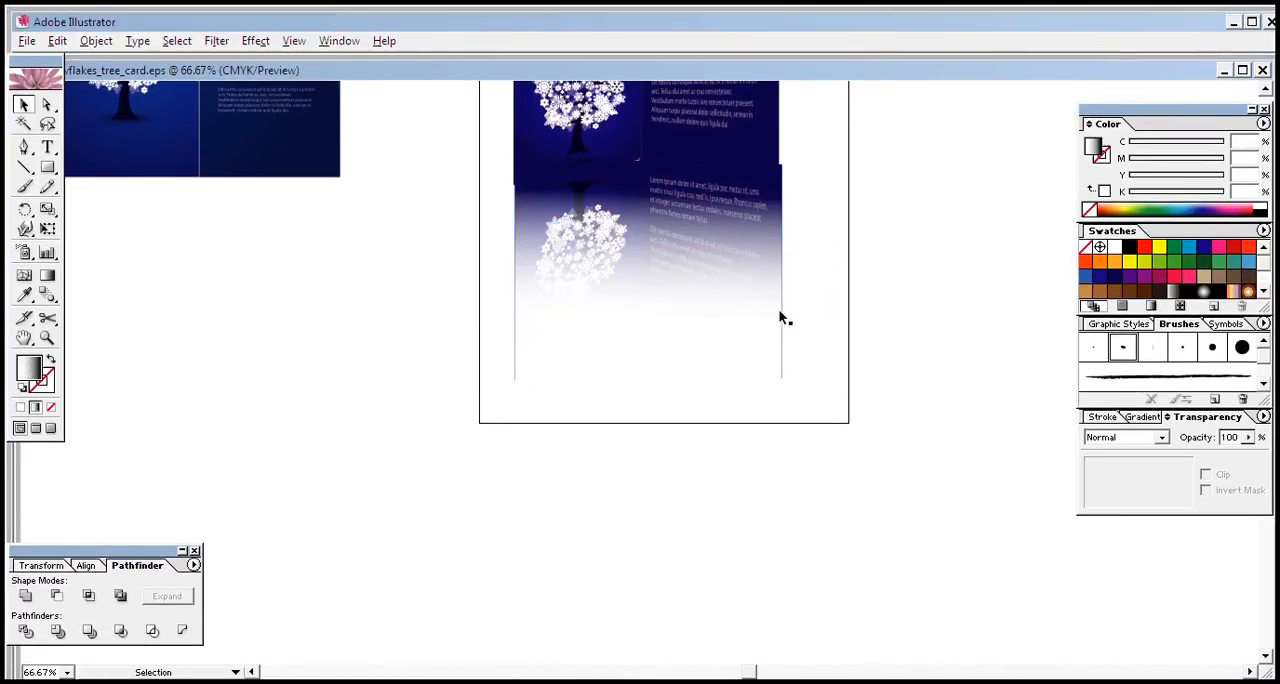
Step: Nudge the masked reflections left to line up with the brochure panels above, and deselect them
{"action": "left_click", "coordinate": [744, 318]}
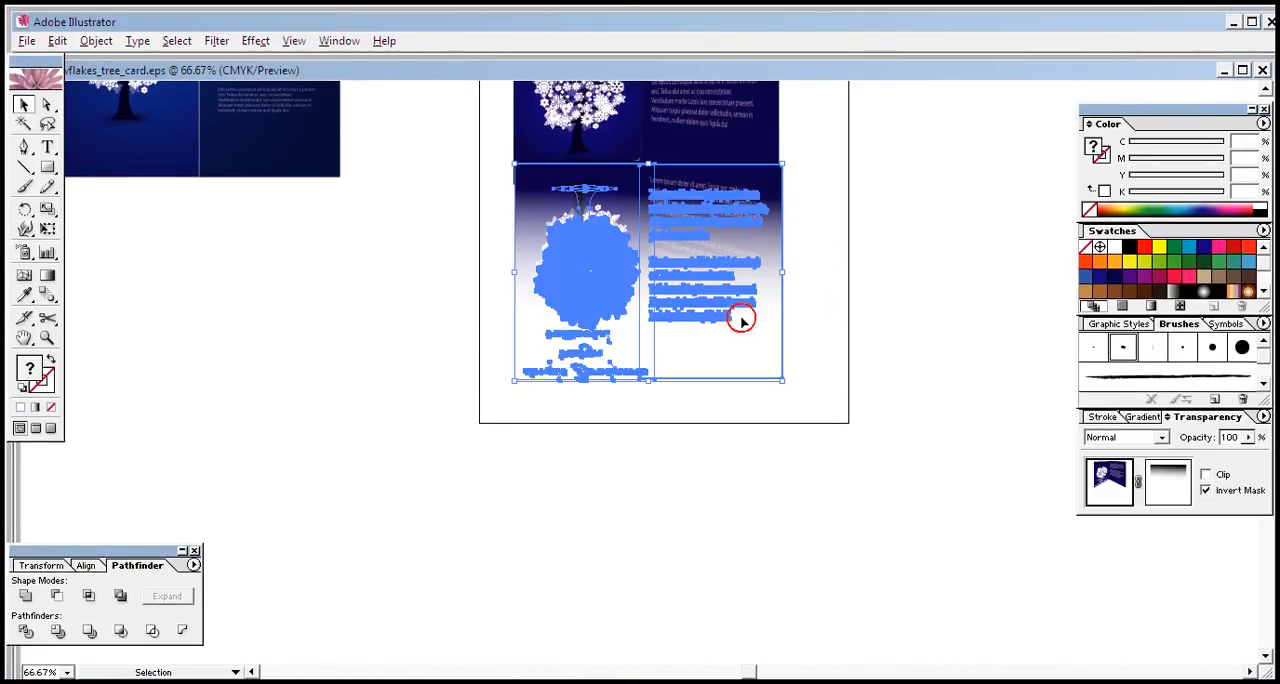
{"action": "key", "text": "Left"}
{"action": "key", "text": "Left"}
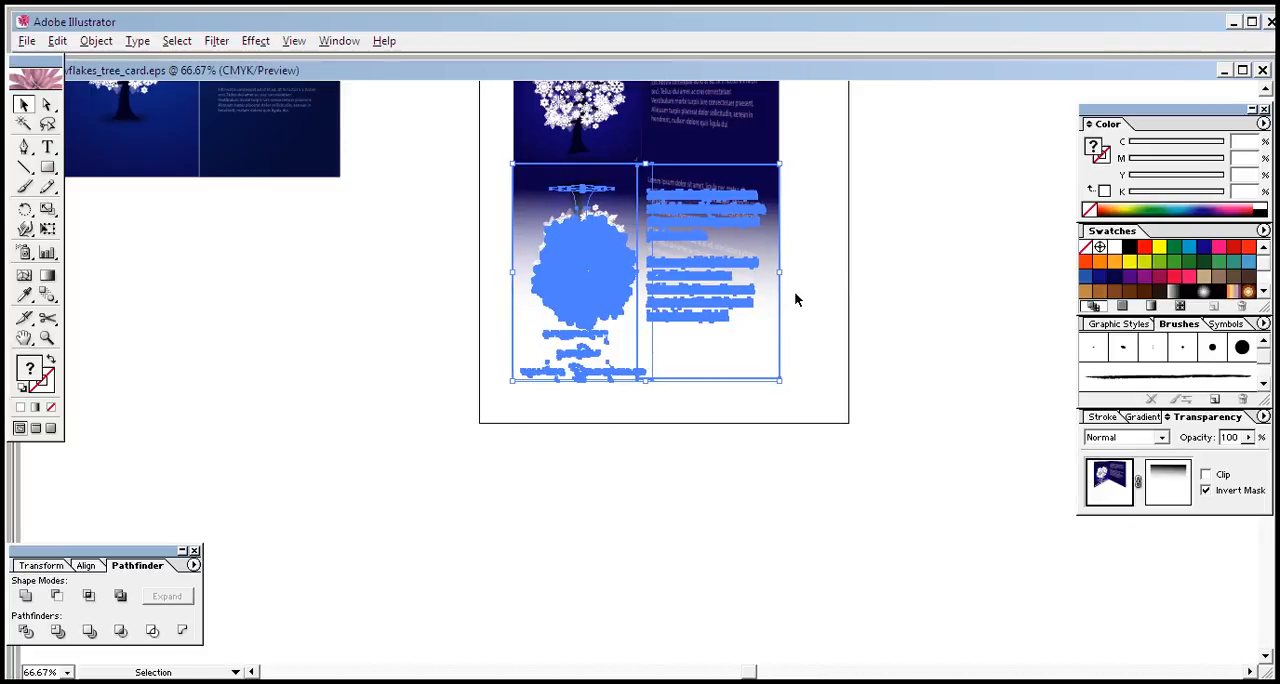
{"action": "left_click", "coordinate": [797, 295]}
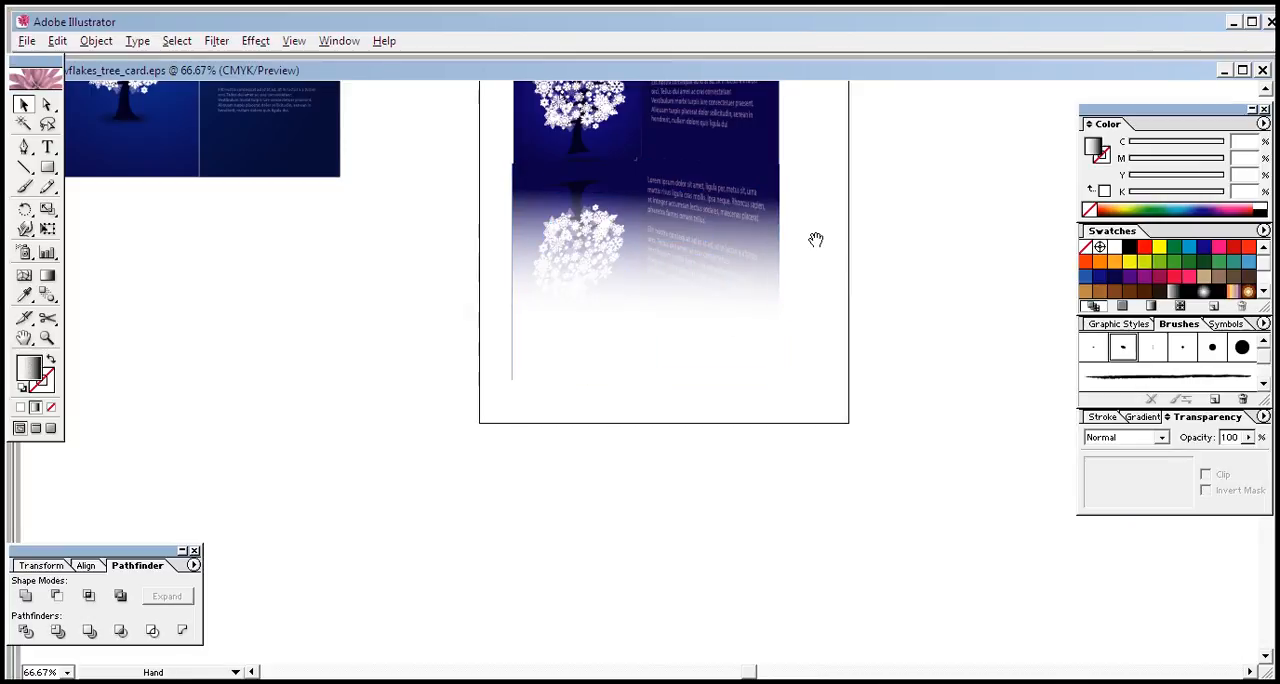
{"action": "left_click", "coordinate": [742, 310]}
{"action": "left_click", "coordinate": [825, 280]}
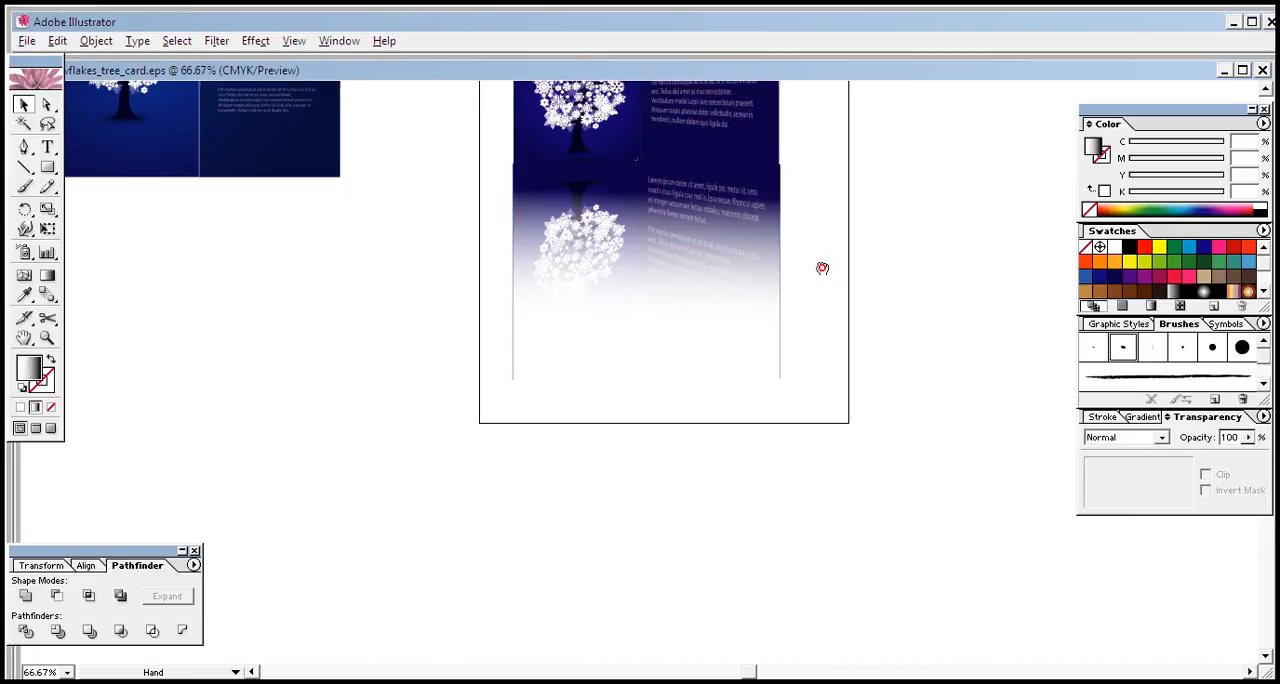
Step: Examine the whole folded brochure with its reflections, selecting its right and left panels in turn
{"action": "left_click_drag", "start_coordinate": [822, 268], "coordinate": [823, 479]}
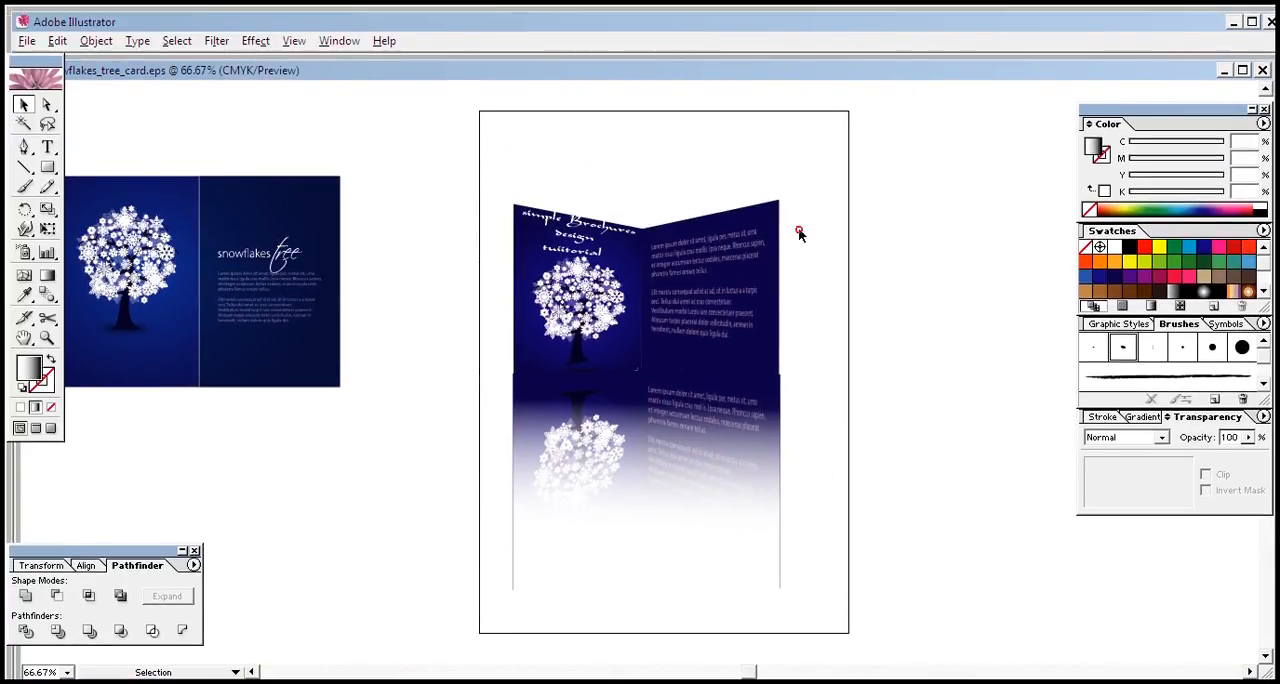
{"action": "left_click", "coordinate": [620, 313]}
{"action": "left_click", "coordinate": [701, 313]}
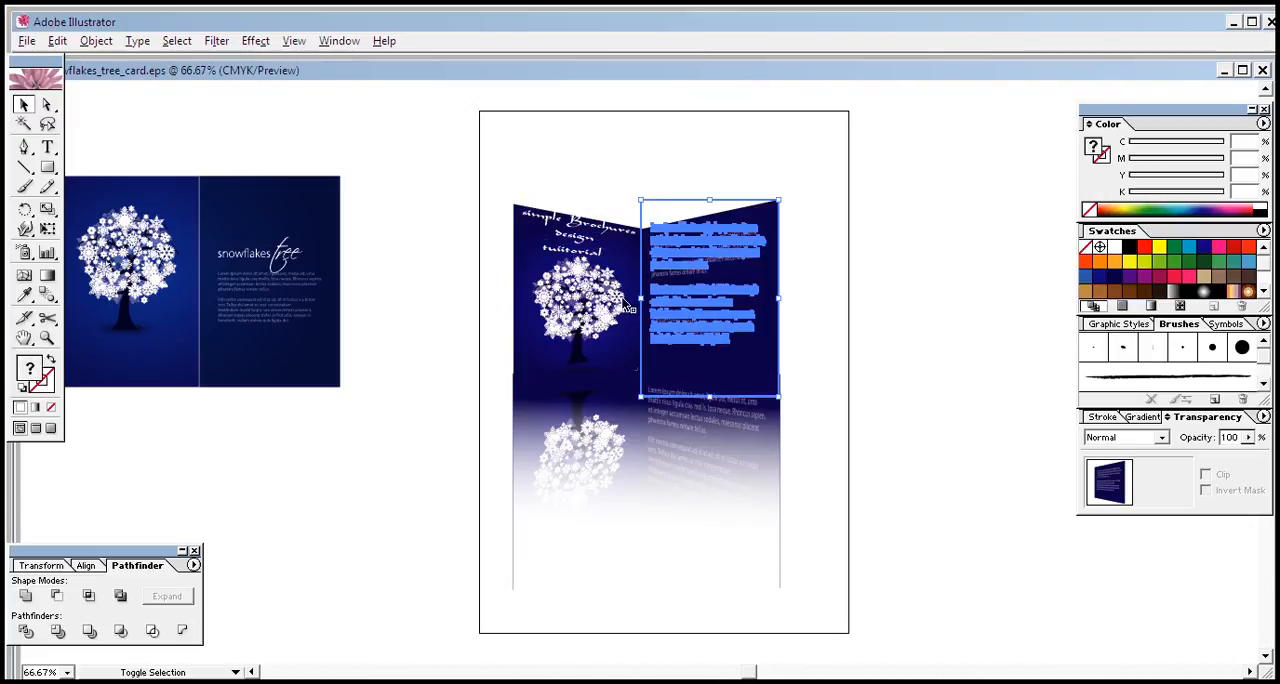
{"action": "left_click", "coordinate": [608, 286], "text": "shift"}
{"action": "left_click", "coordinate": [709, 335], "text": "shift"}
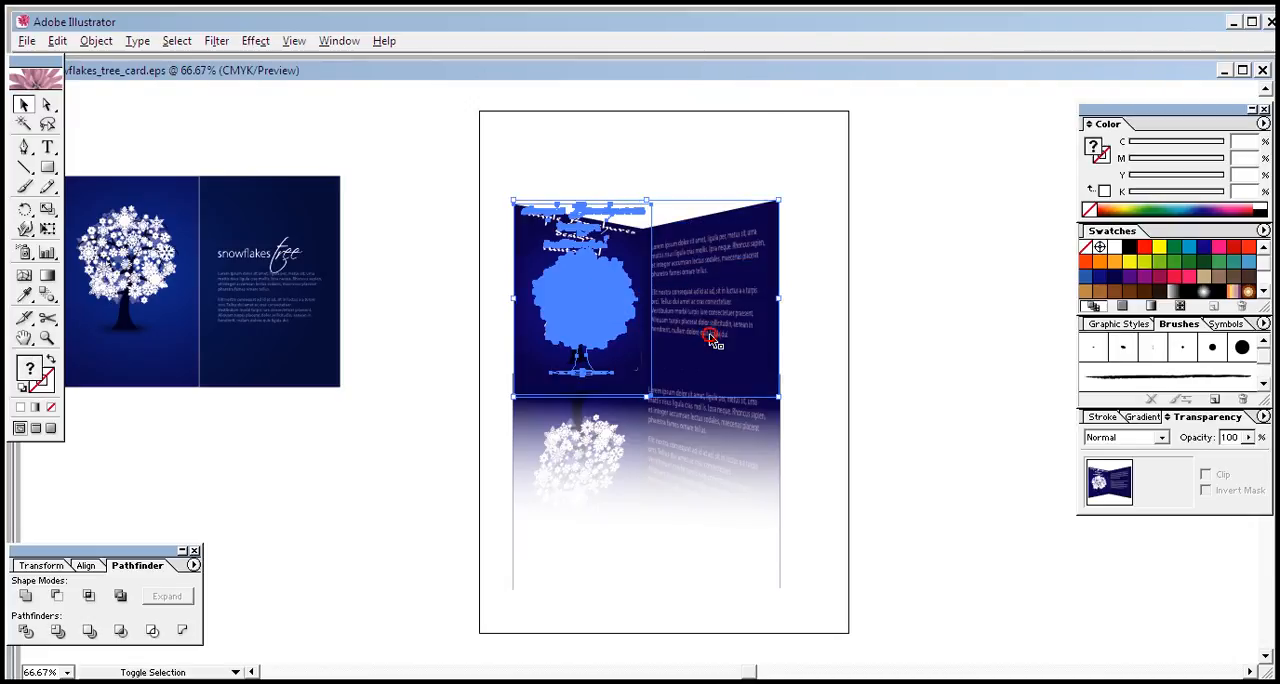
{"action": "left_click", "coordinate": [872, 286]}
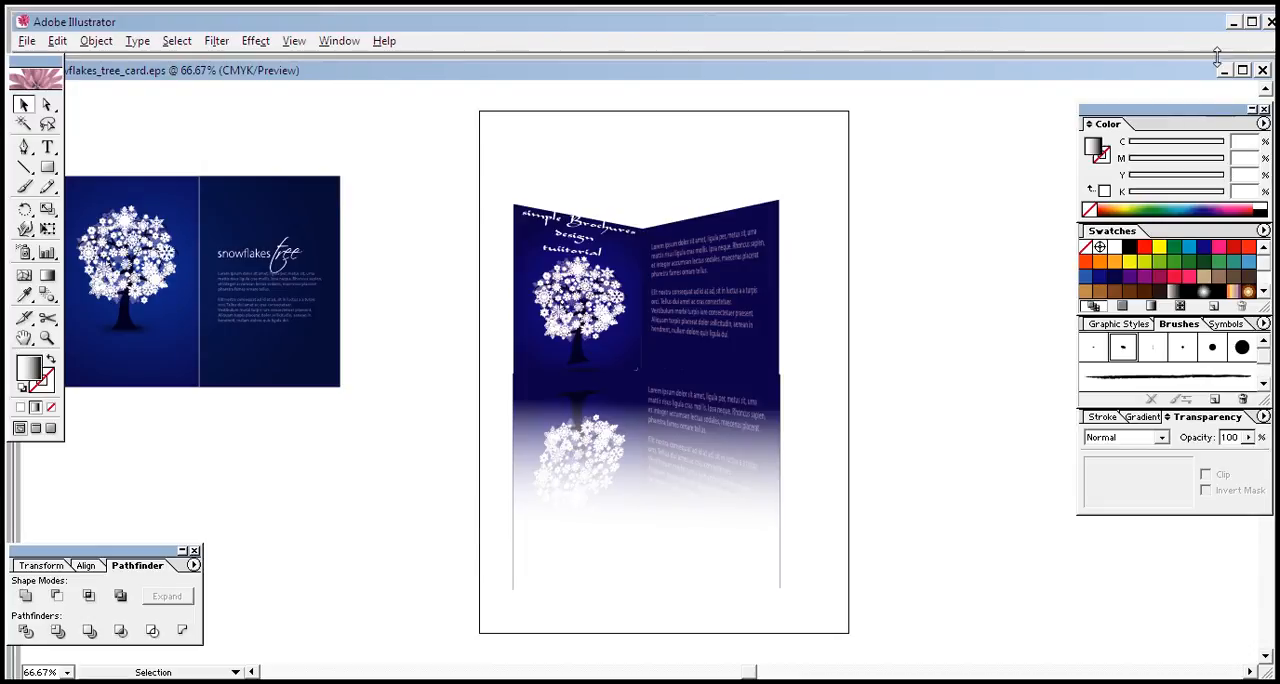
Step: Switch to ZD Soft Screen Recorder, look through its video capture options and recordings list, and exit it
{"action": "left_click", "coordinate": [1235, 22]}
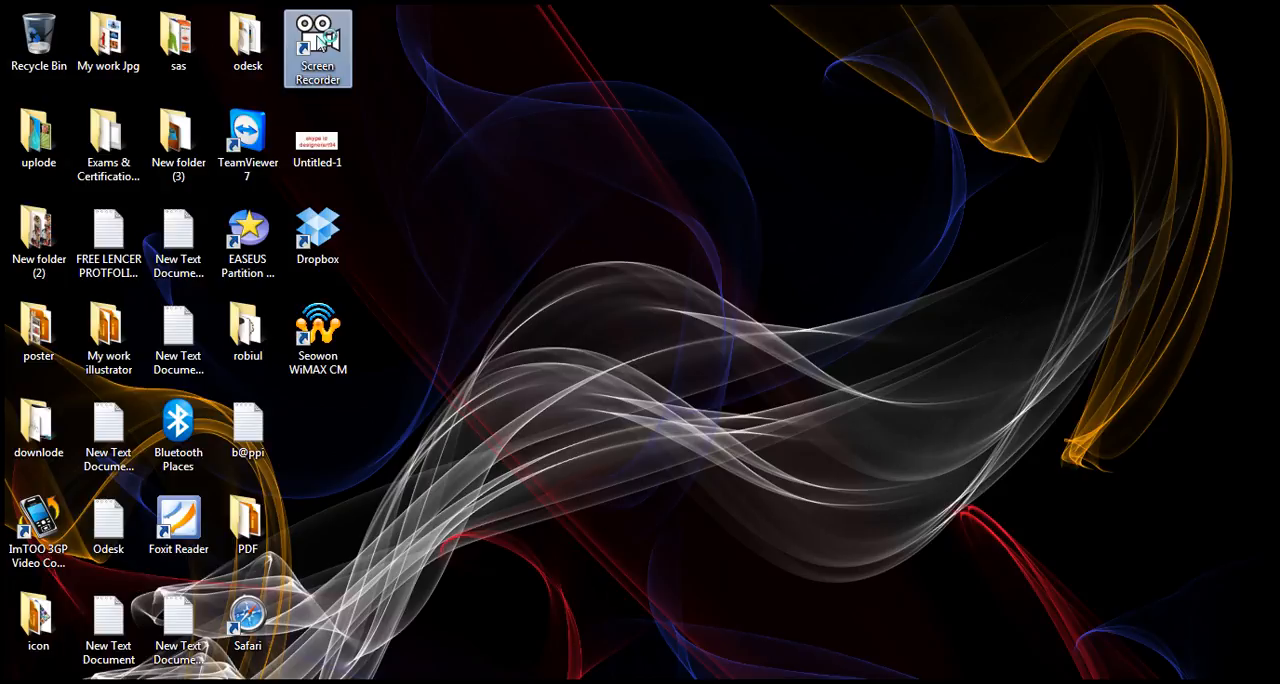
{"action": "double_click", "coordinate": [318, 42]}
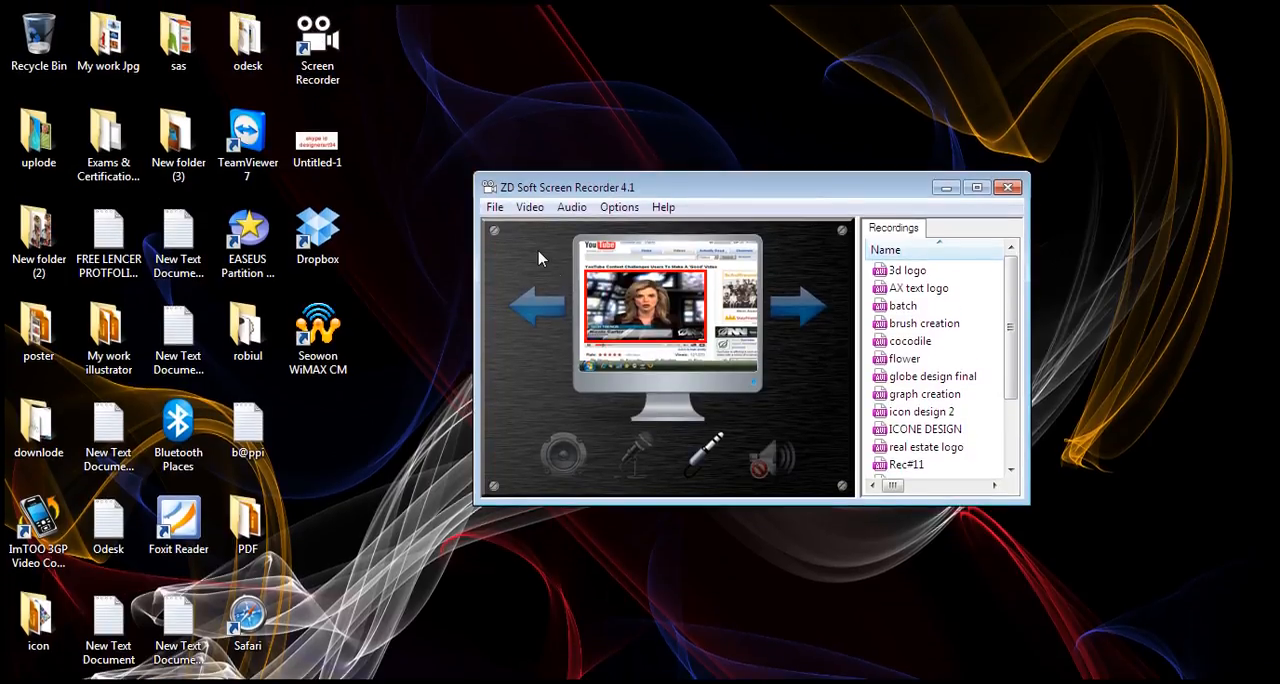
{"action": "left_click", "coordinate": [495, 212]}
{"action": "mouse_move", "coordinate": [530, 207]}
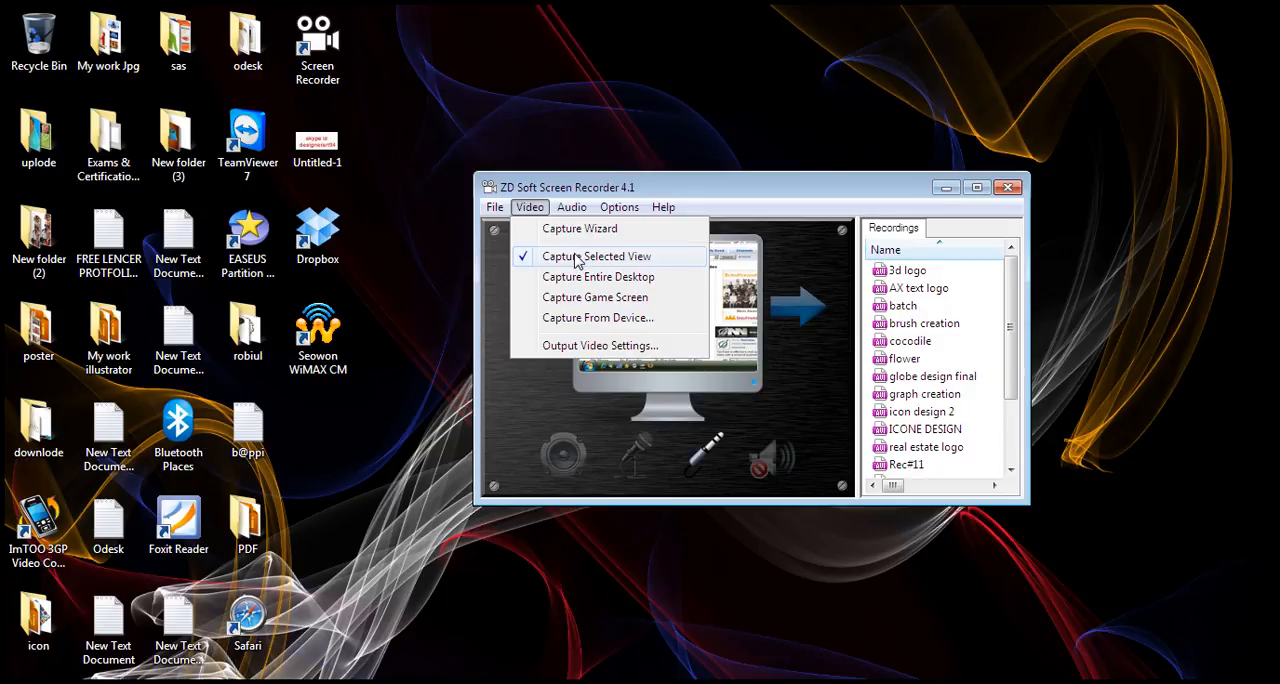
{"action": "left_click_drag", "start_coordinate": [1009, 320], "coordinate": [1015, 434]}
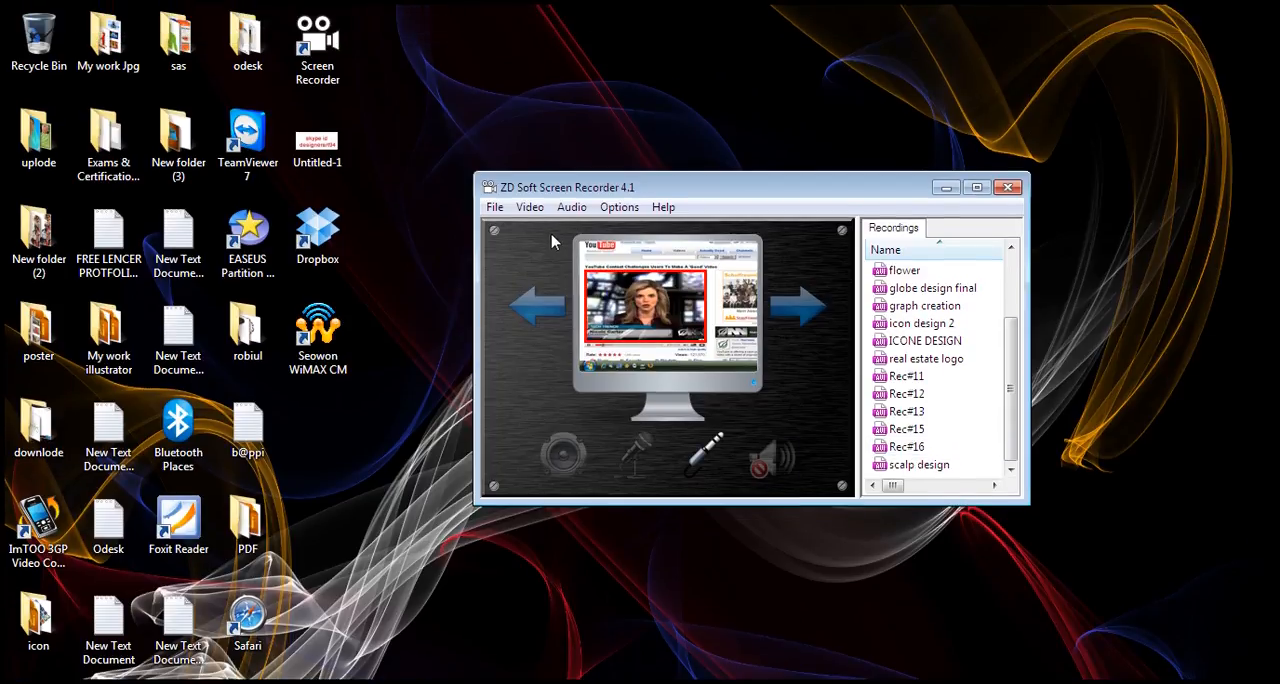
{"action": "left_click", "coordinate": [1008, 187]}
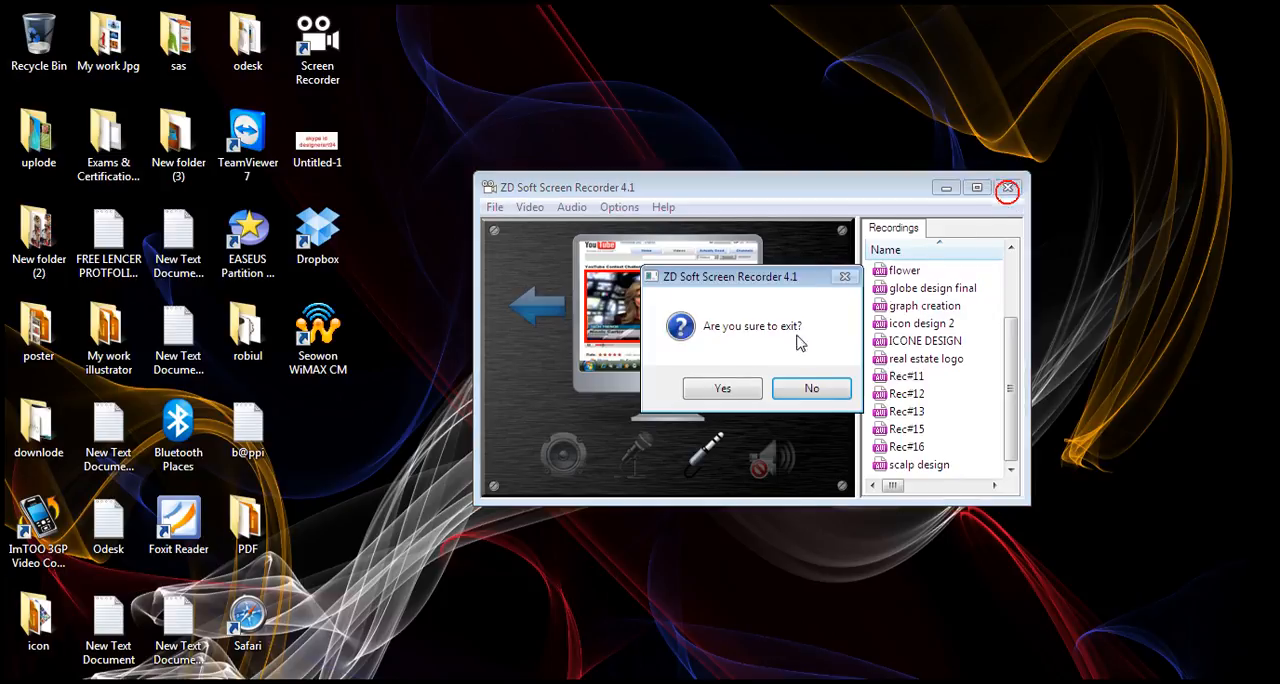